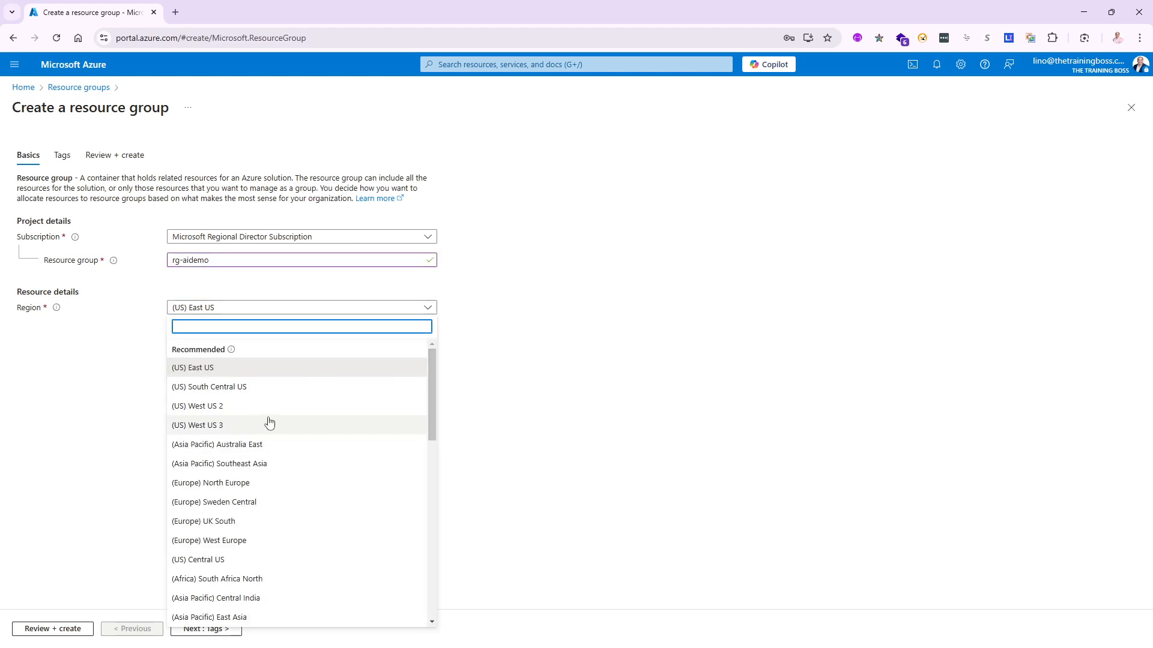
Step: Set the rg-aidemo resource group's region to (US) East US 2, leave its tags empty and create the group
scroll(268, 426, down, 10)
scroll(268, 426, down, 1)
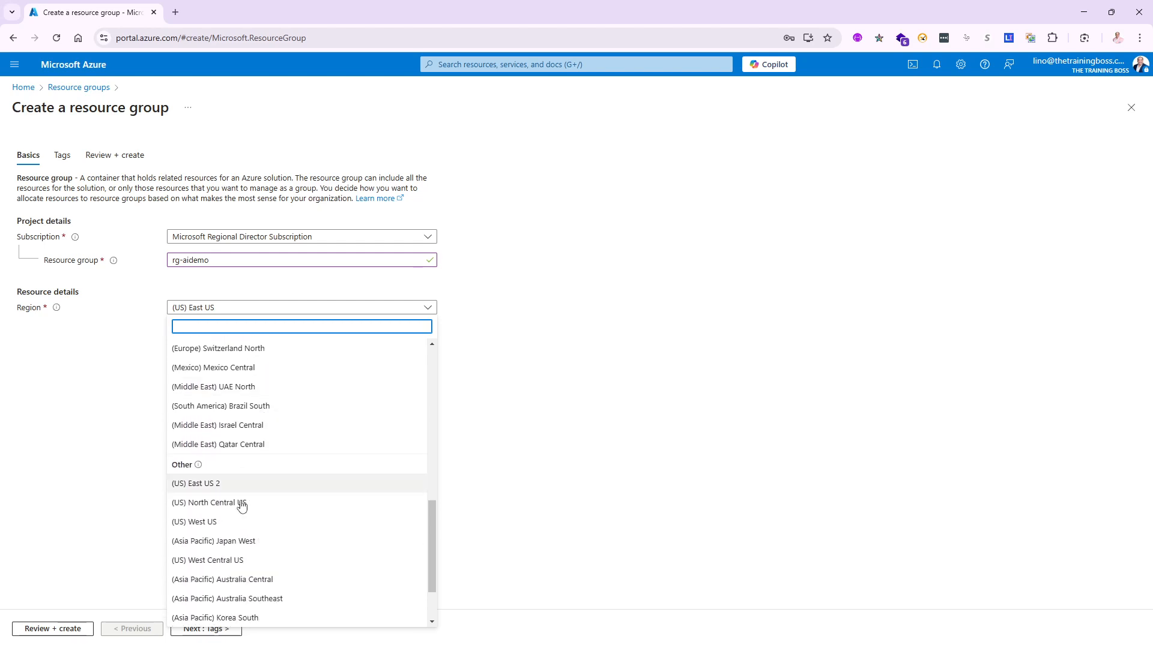
click(258, 480)
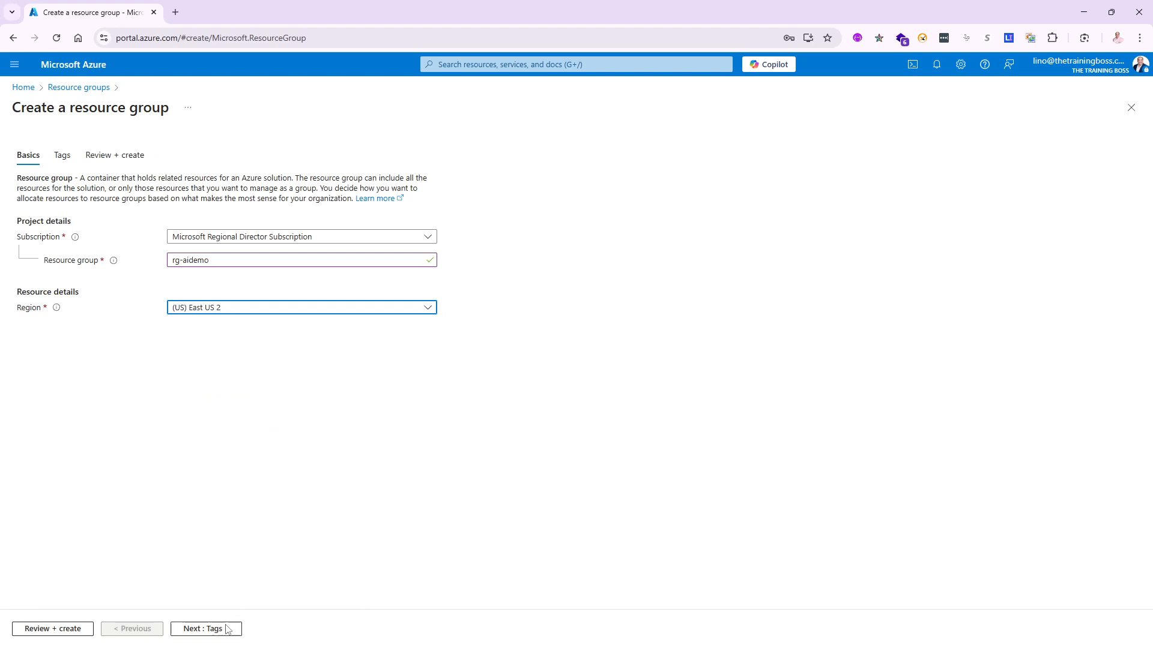
click(214, 631)
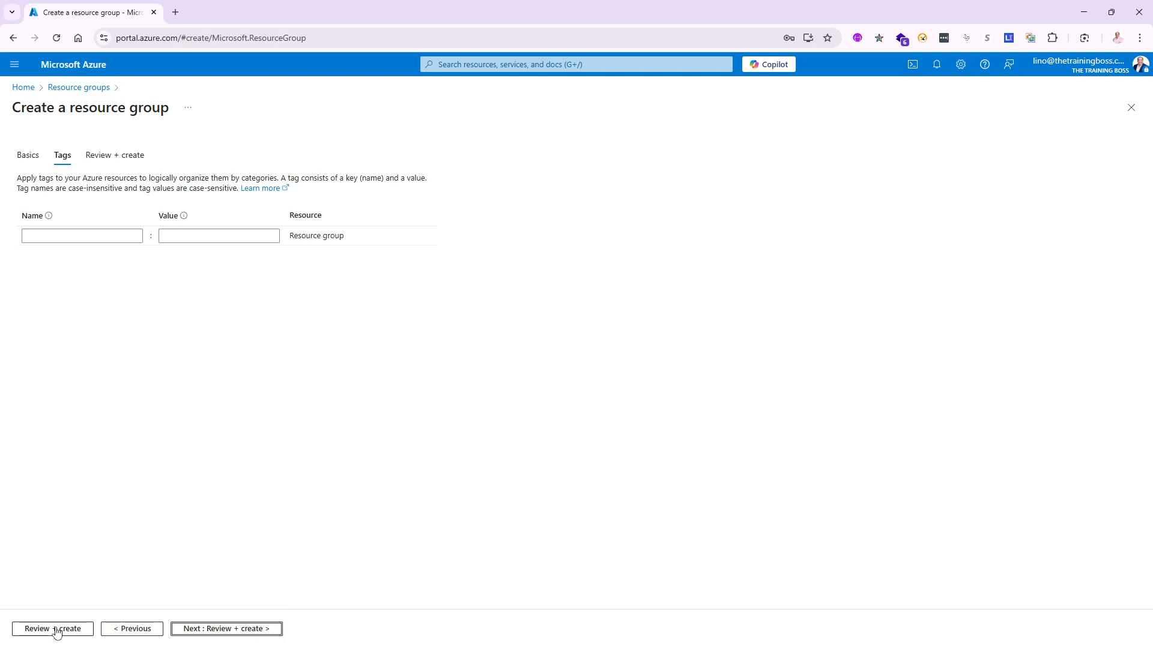
click(198, 630)
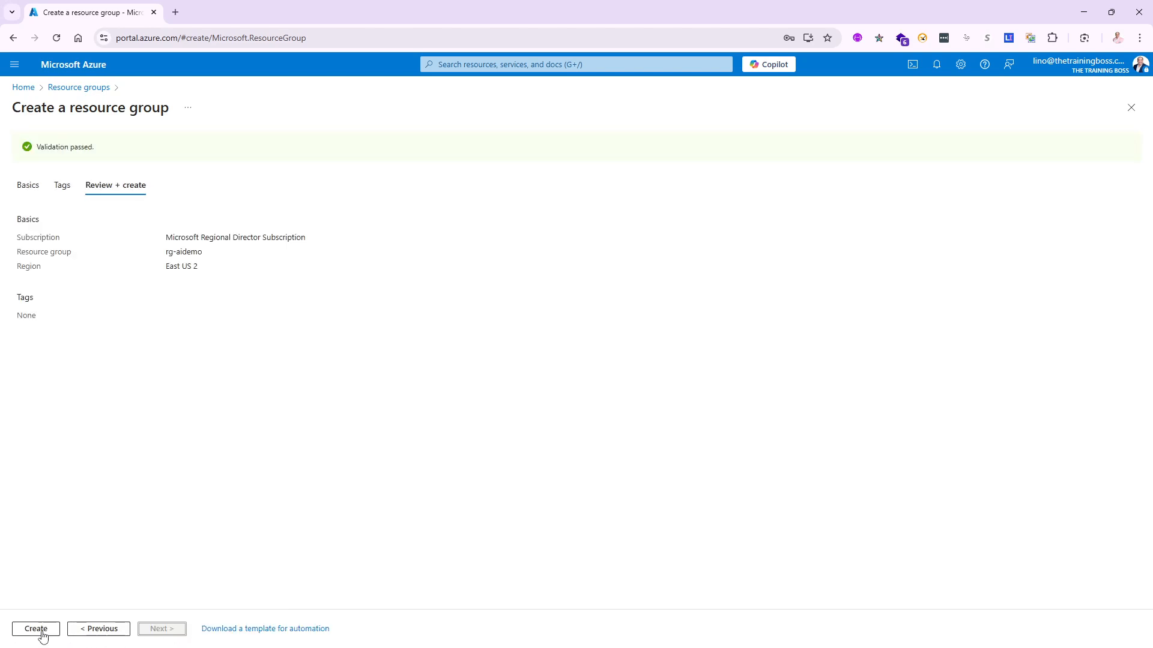
click(36, 630)
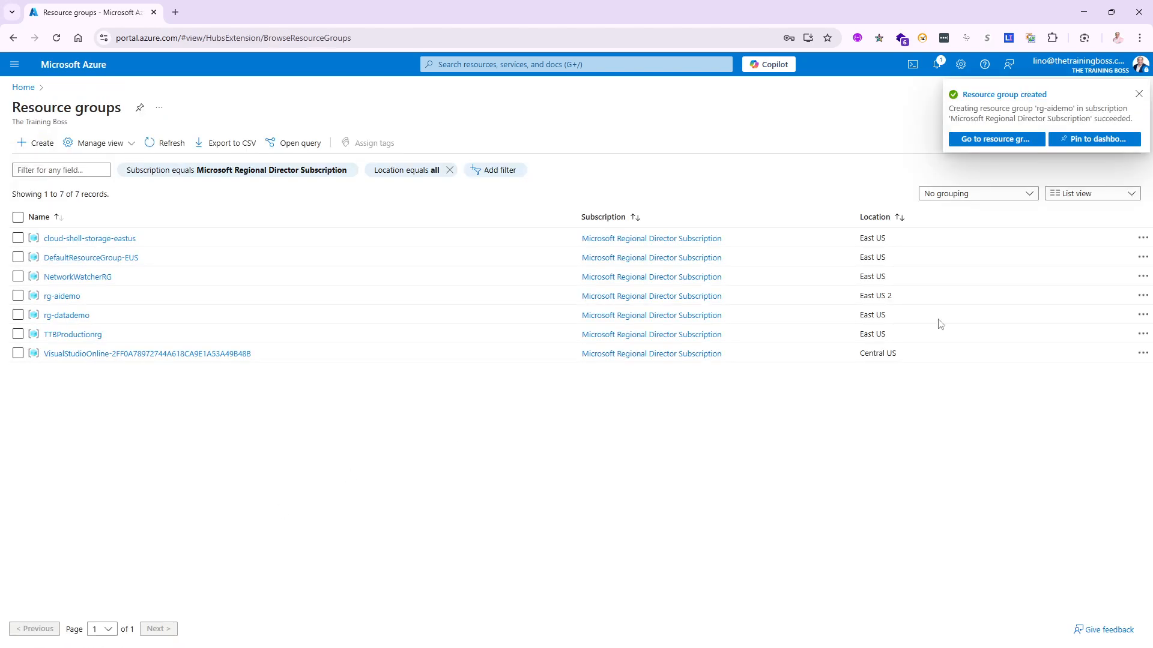
Step: Go to the new rg-aidemo resource group, find Azure AI Foundry in the Marketplace and start creating it
click(991, 139)
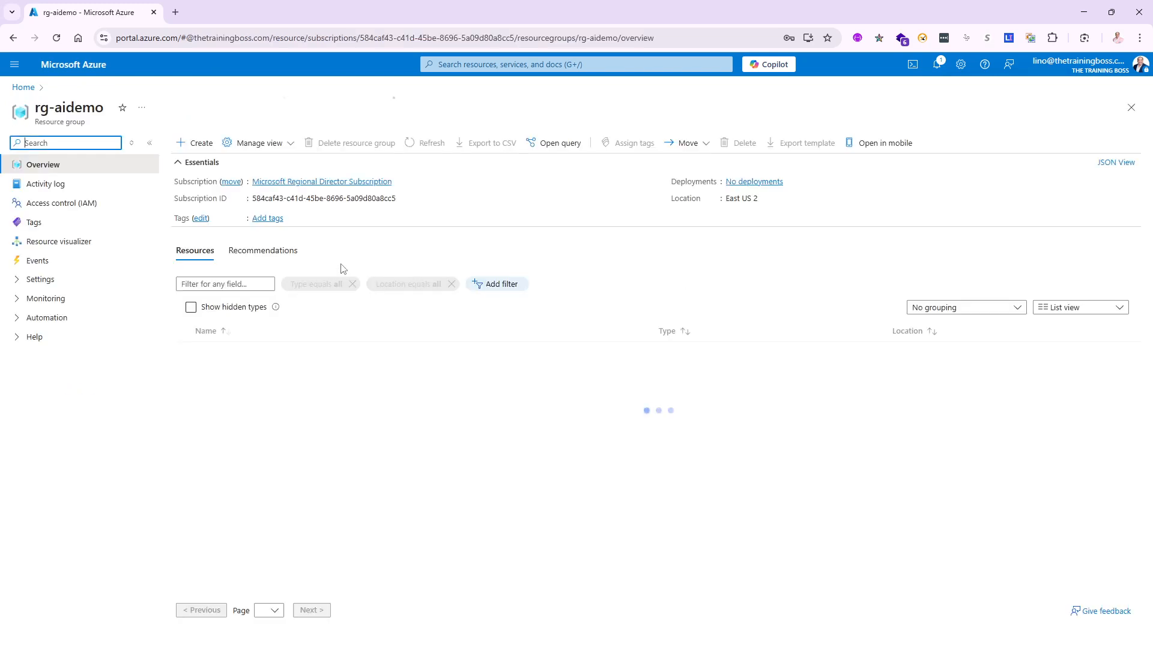
click(202, 150)
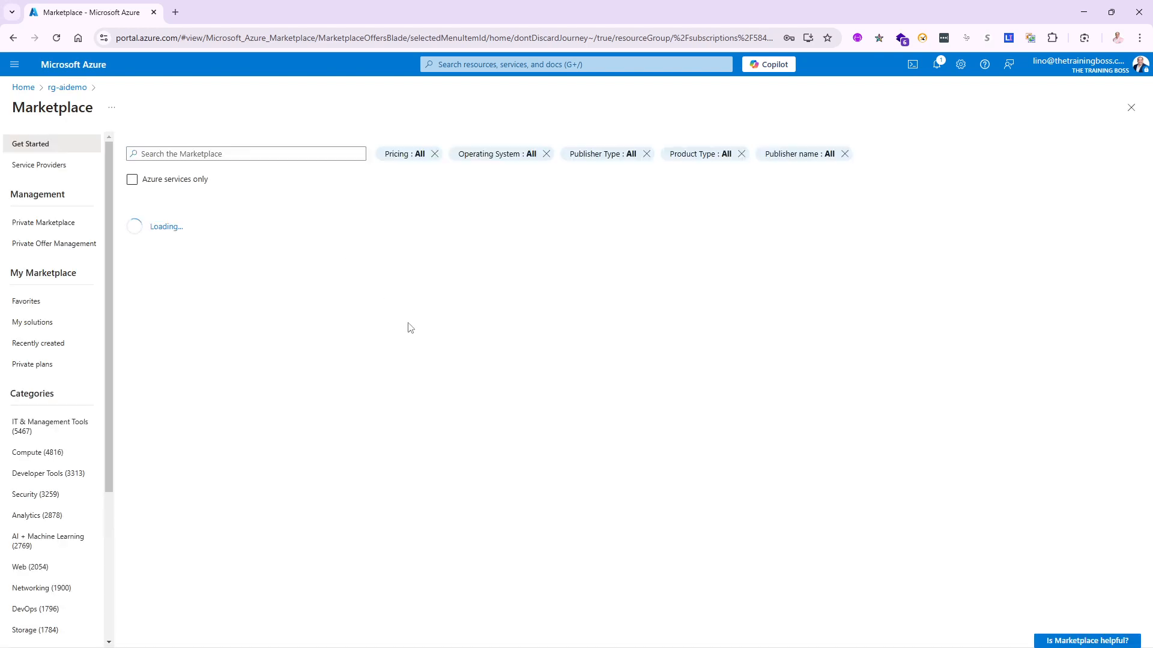
text(Azure )
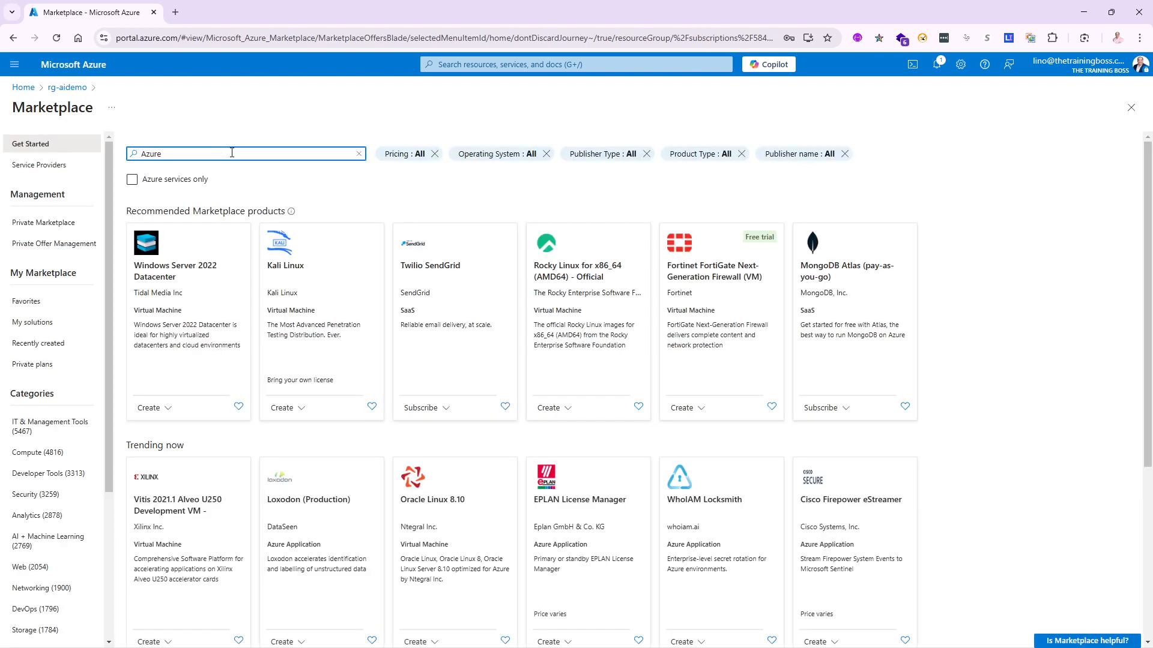
text(Ai Foundry)
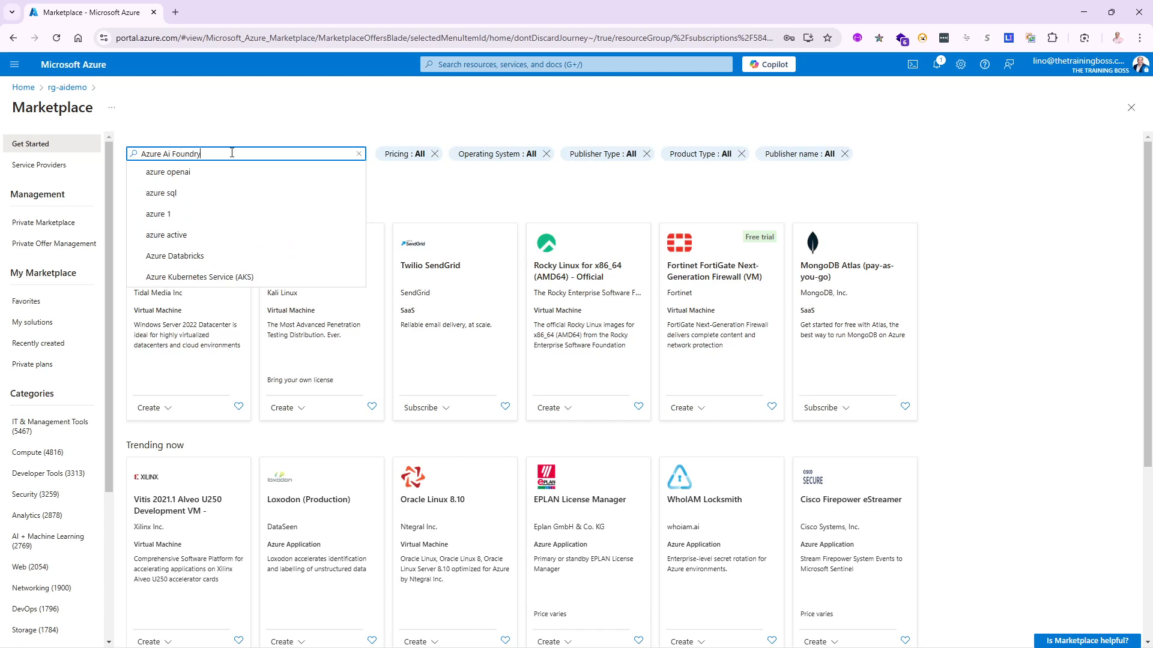
click(207, 176)
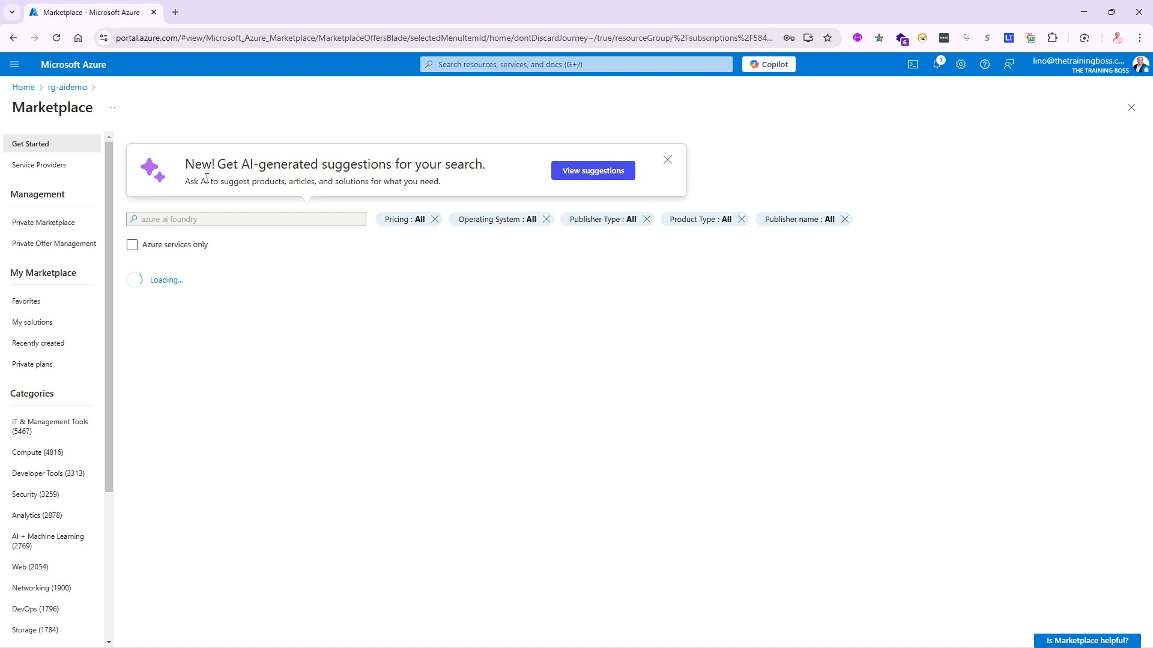
click(175, 499)
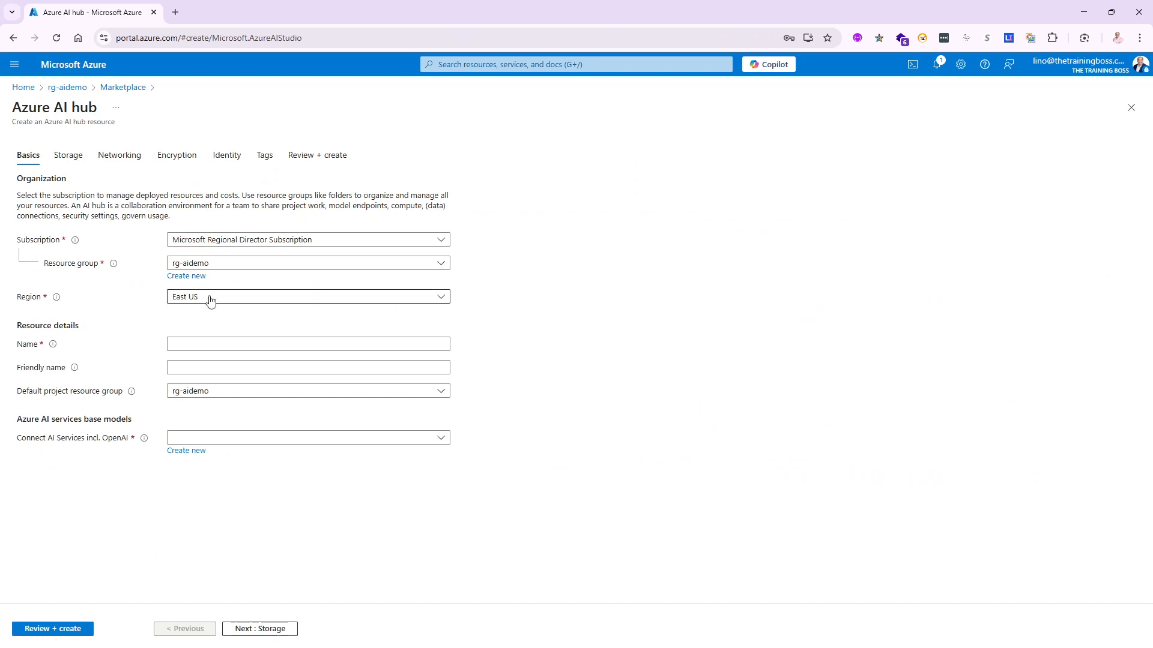
Step: Set the Azure AI hub's region to East US 2 and name the hub testlinohub
click(204, 301)
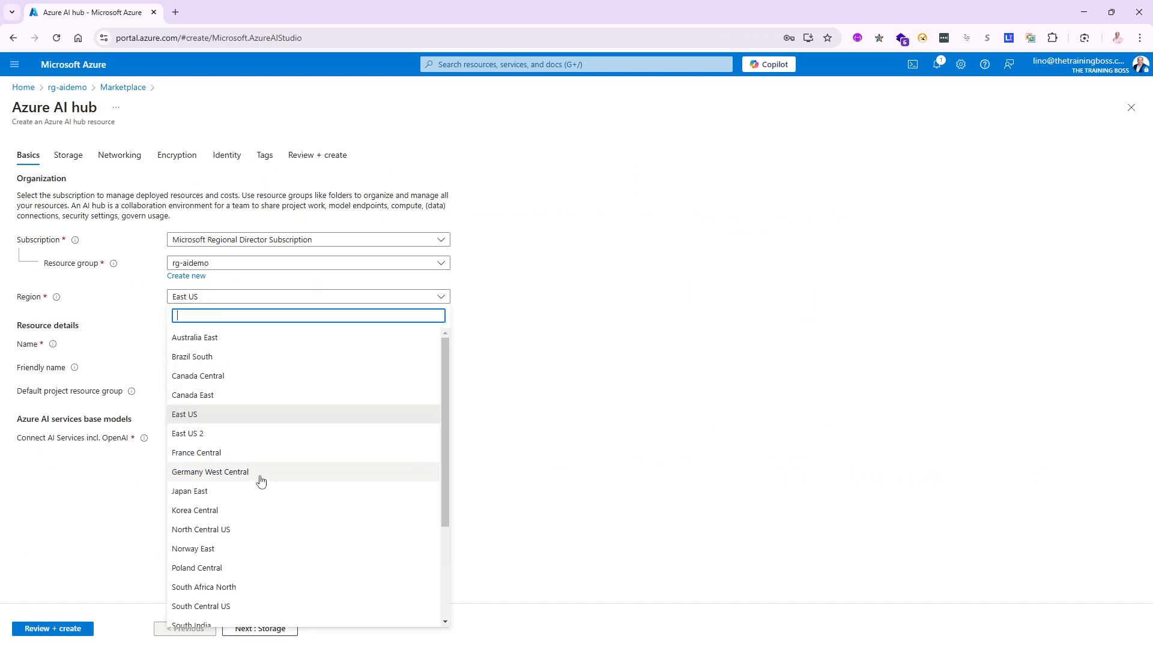
click(188, 433)
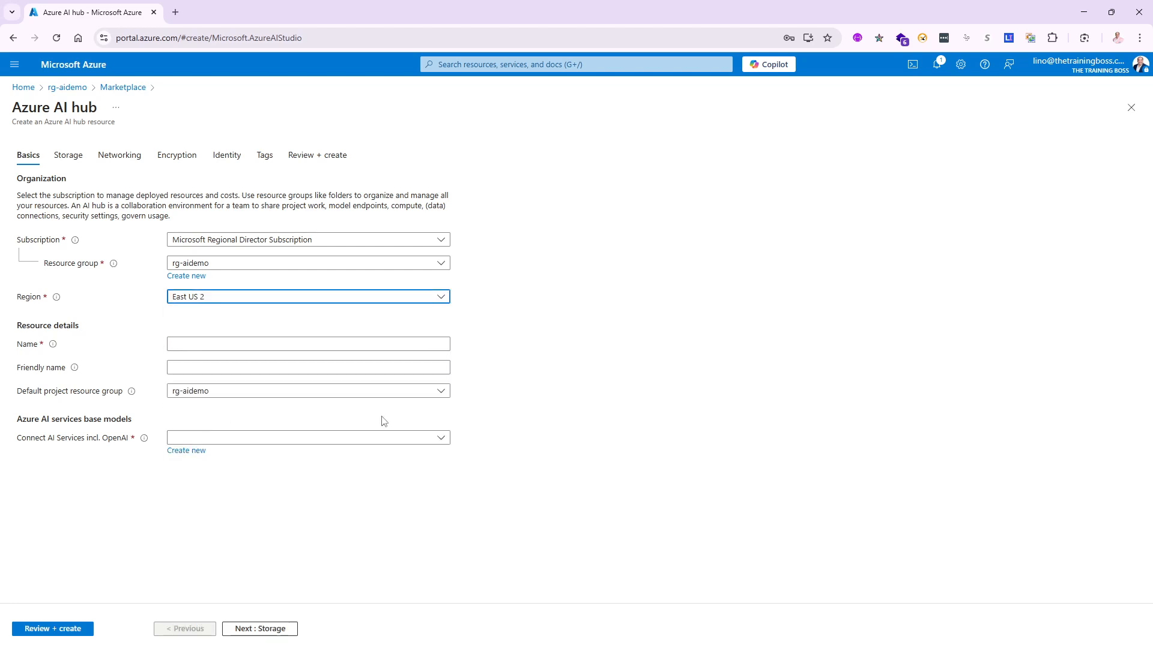
click(206, 345)
text(testlinohu)
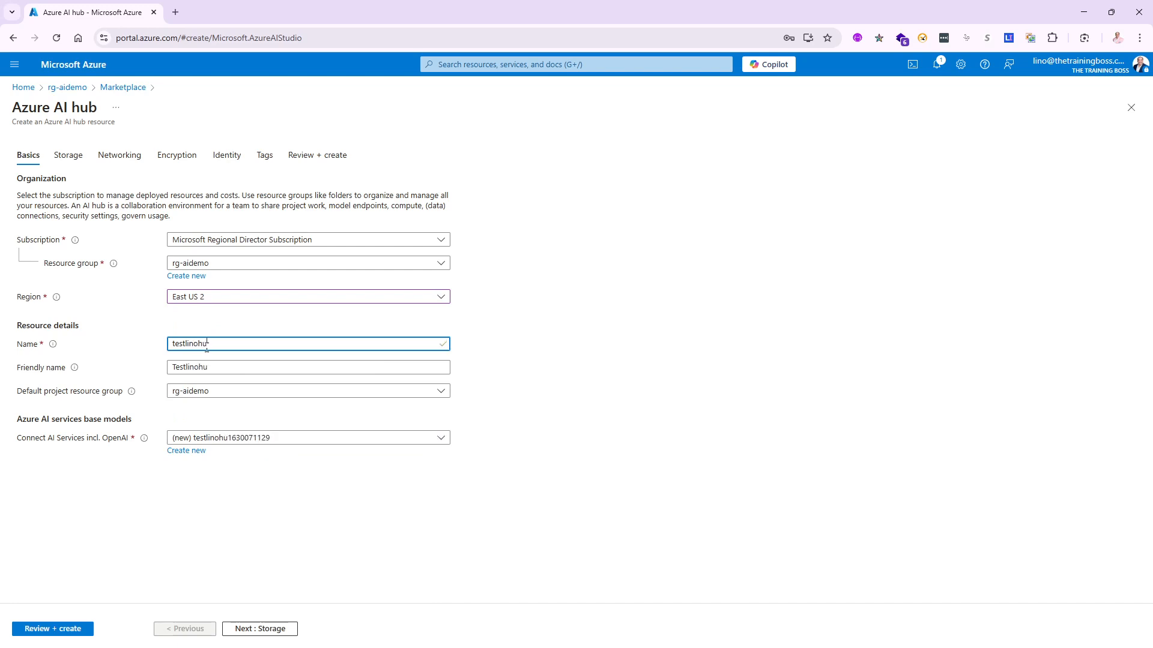
text(n)
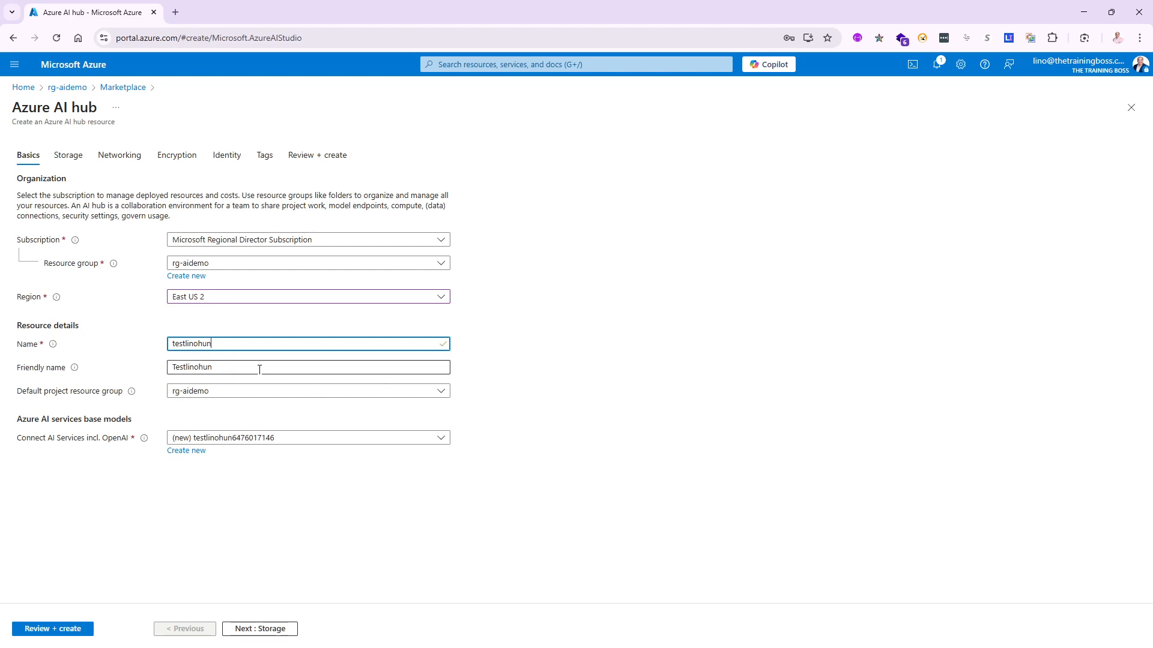
key(BackSpace)
text(b)
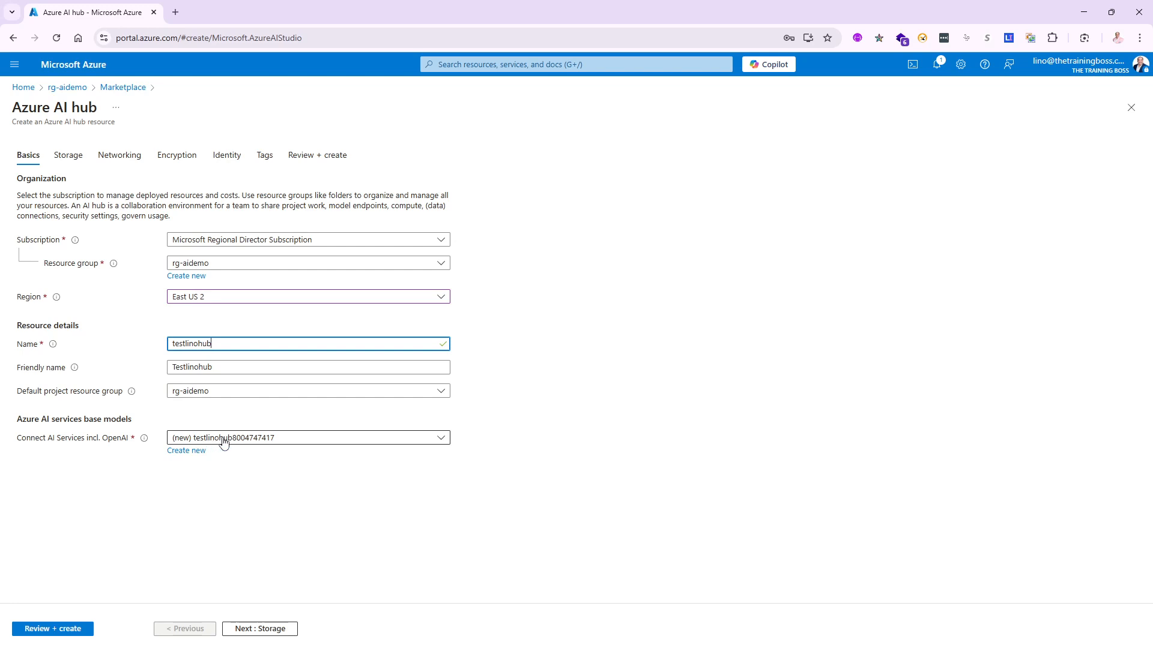
Step: Create a new Azure AI Services connection named testlinoaiservice for the hub
click(195, 457)
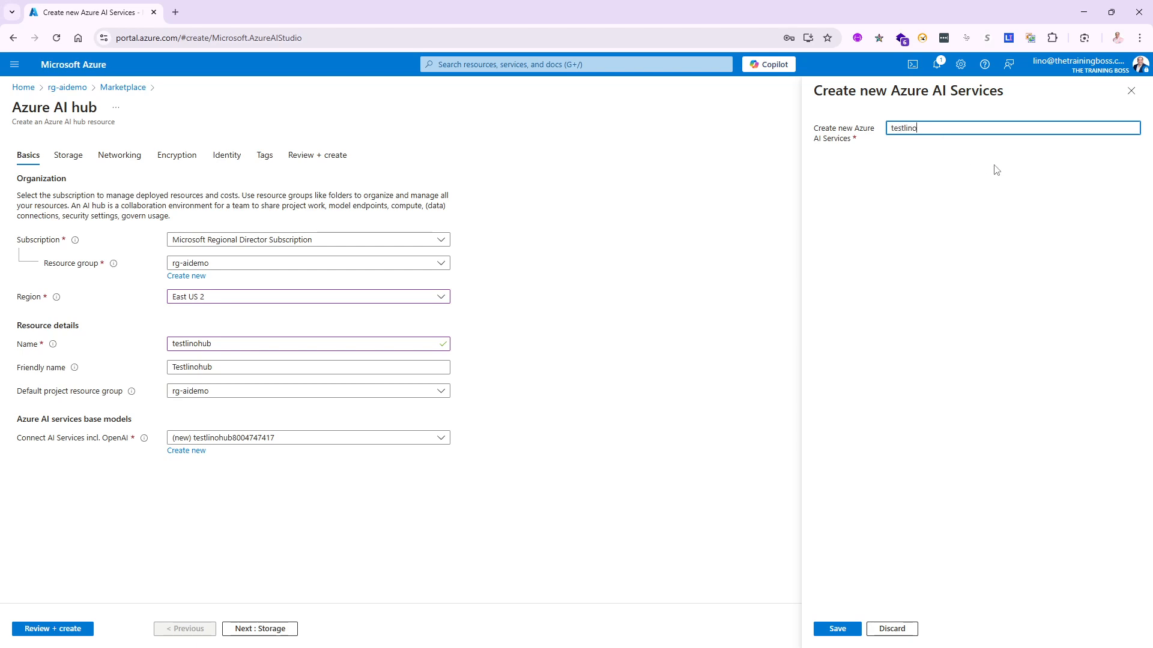
text(testlinoaiservice)
click(839, 629)
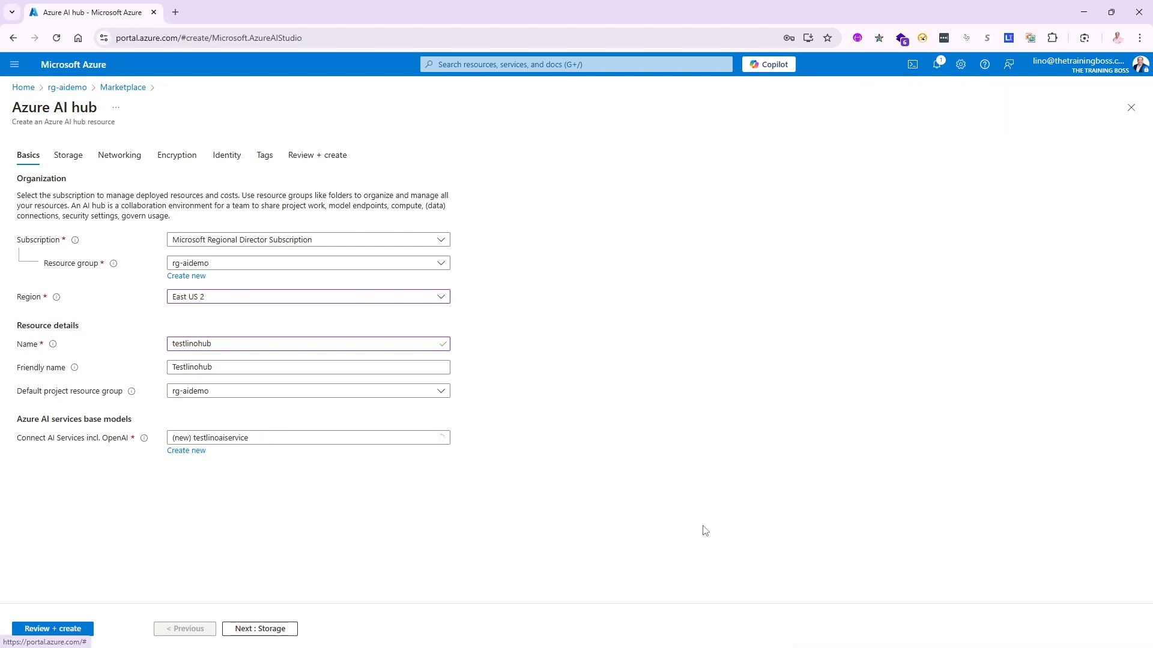
Step: Accept the hub's default storage, networking, encryption, identity and tag settings and create the hub
click(275, 631)
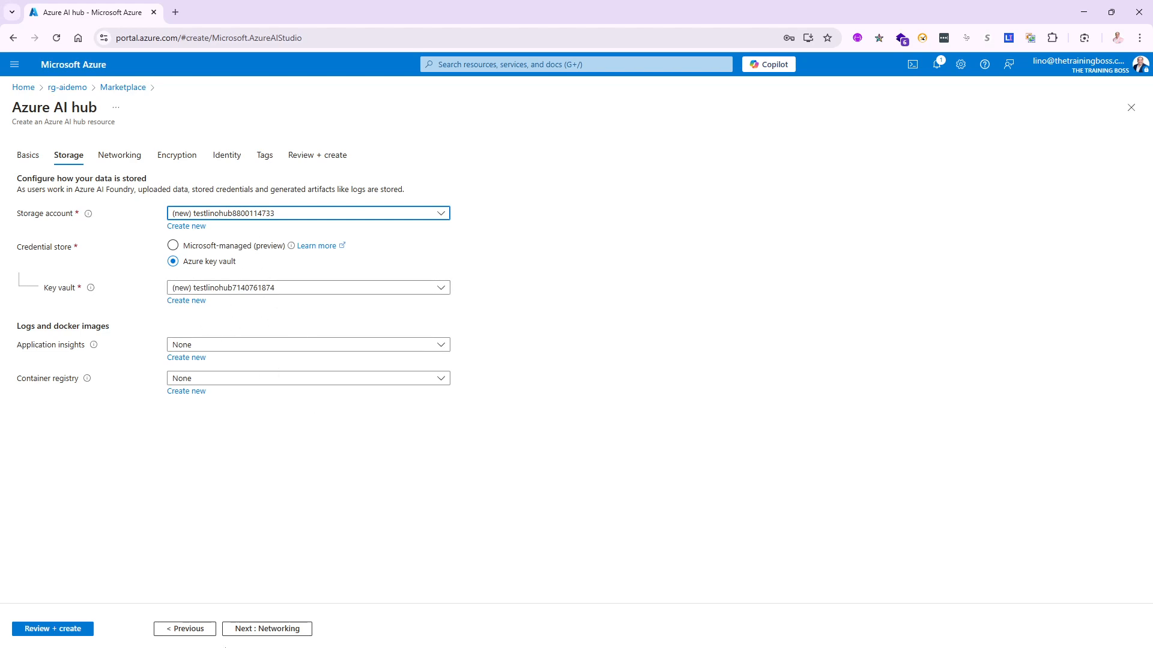
click(278, 629)
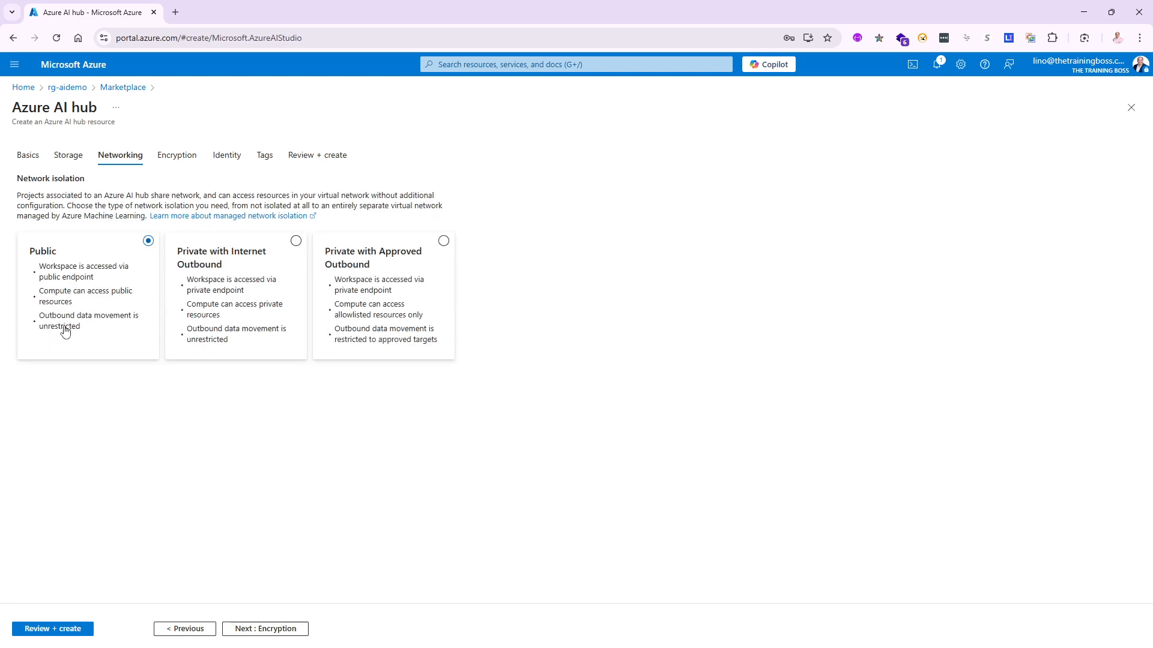
click(270, 630)
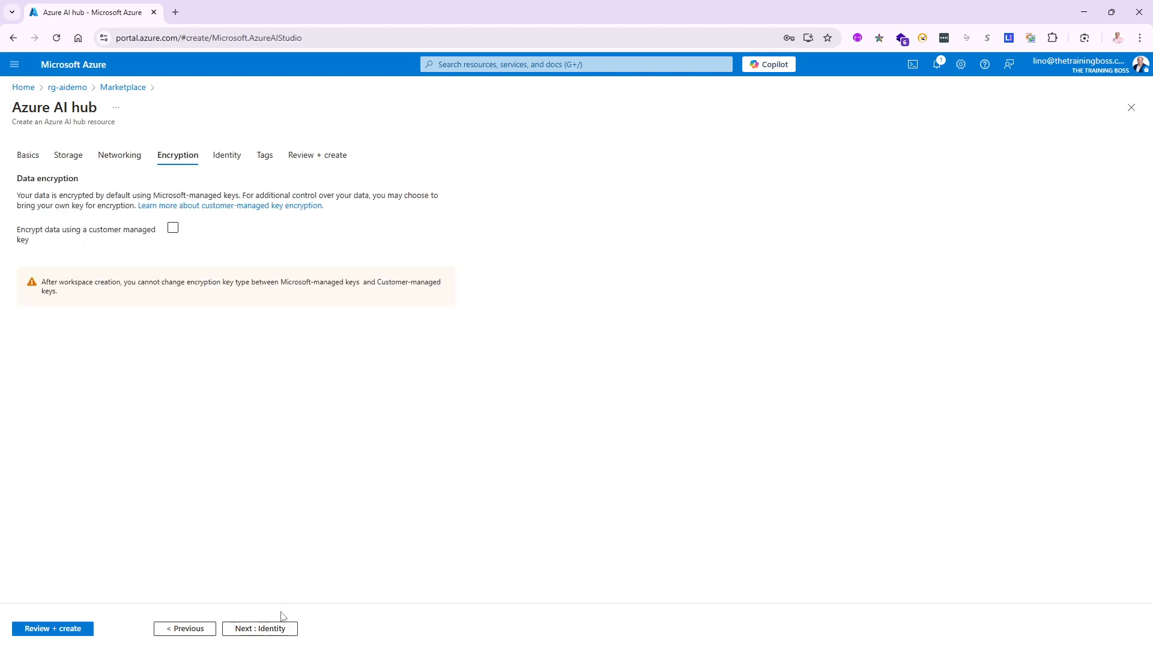
click(273, 631)
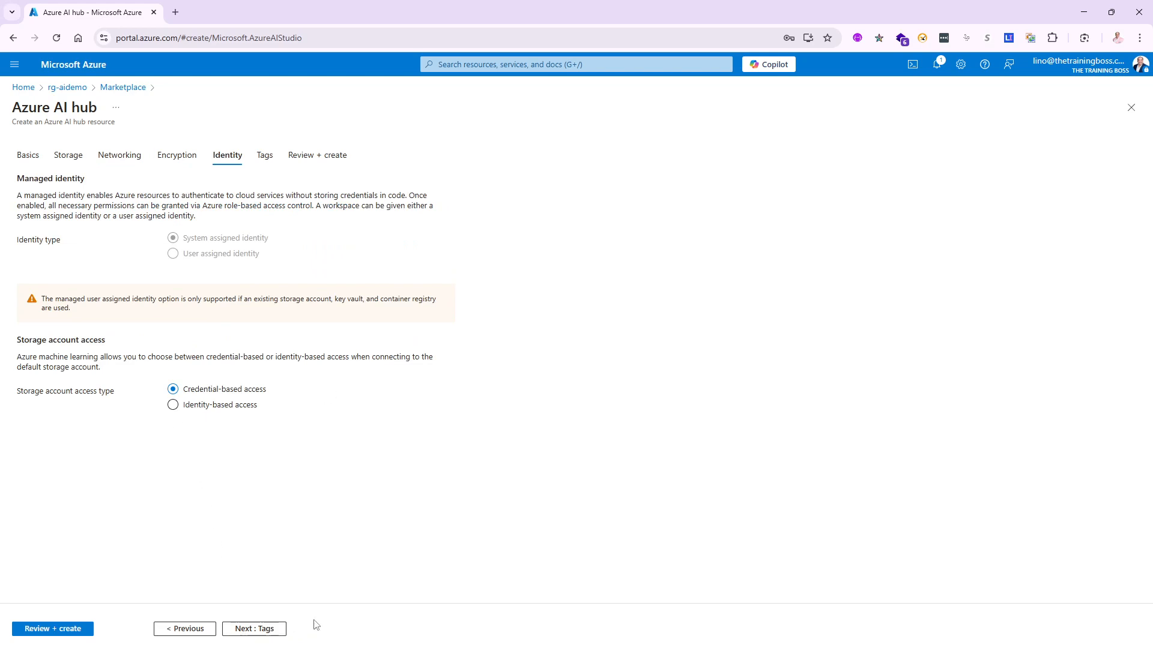
click(244, 629)
click(240, 630)
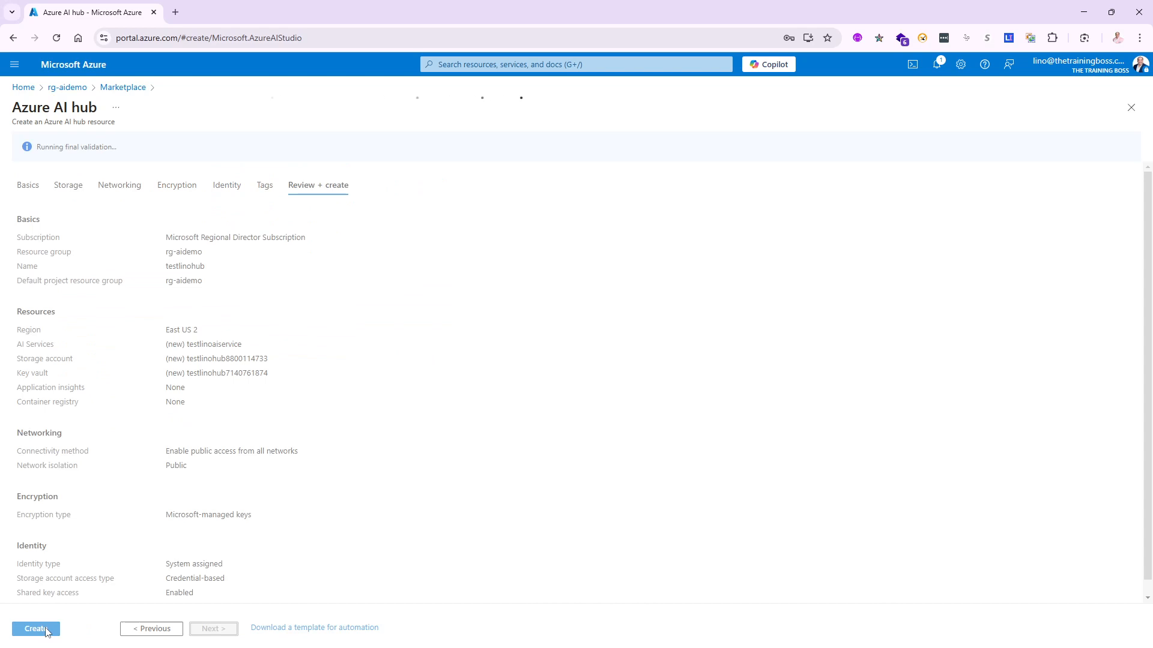
click(42, 629)
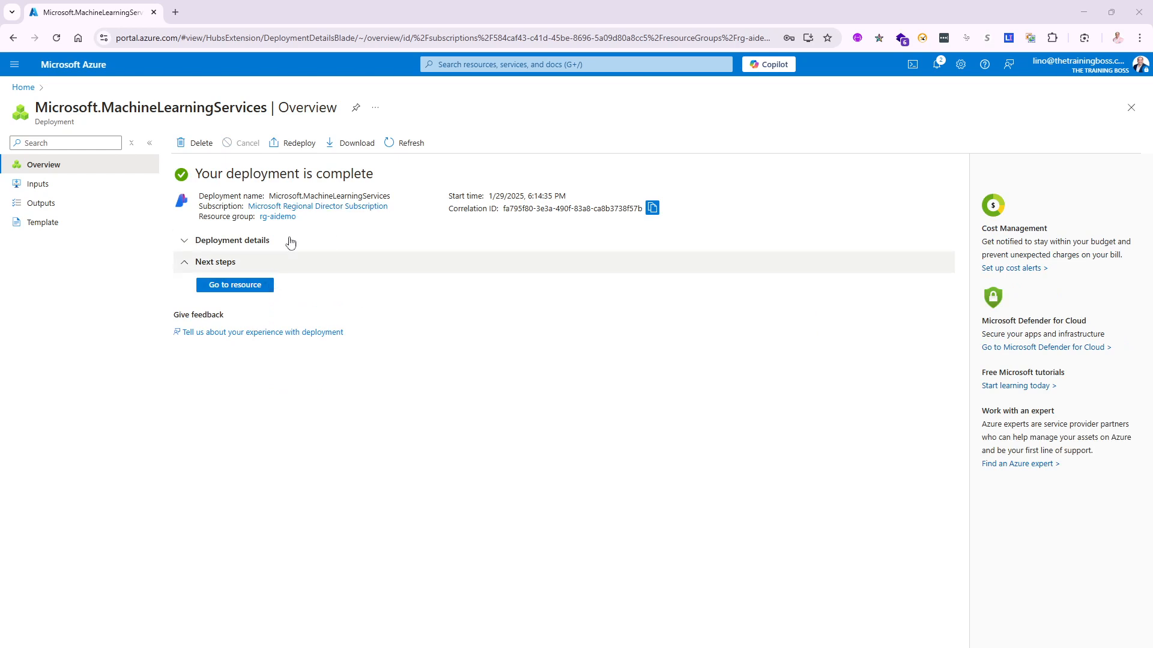
Step: Launch Azure AI Foundry from the deployed testlinohub resource and create a project named linotest
click(253, 288)
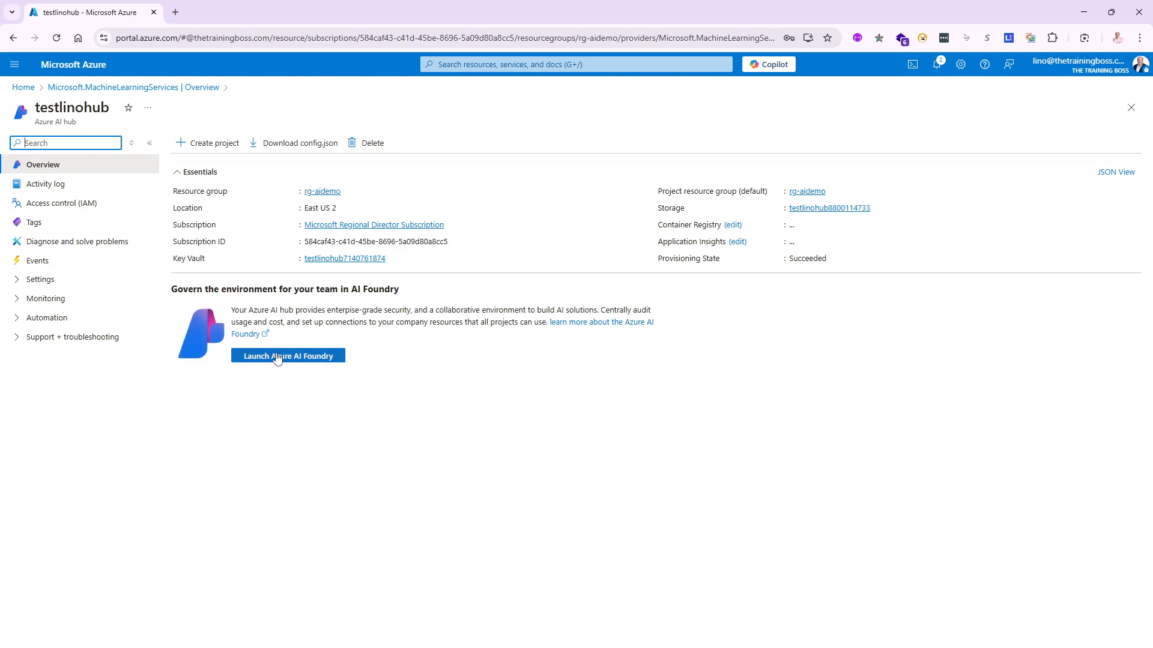
click(296, 359)
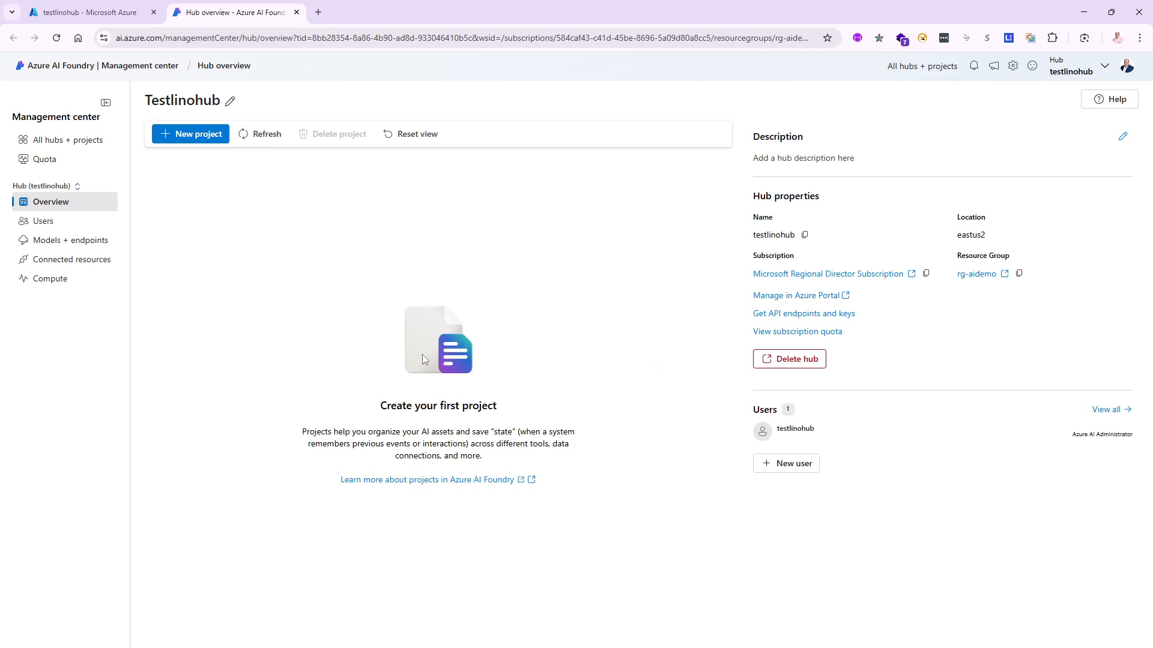
click(196, 133)
drag(447, 374, 354, 375)
key(BackSpace)
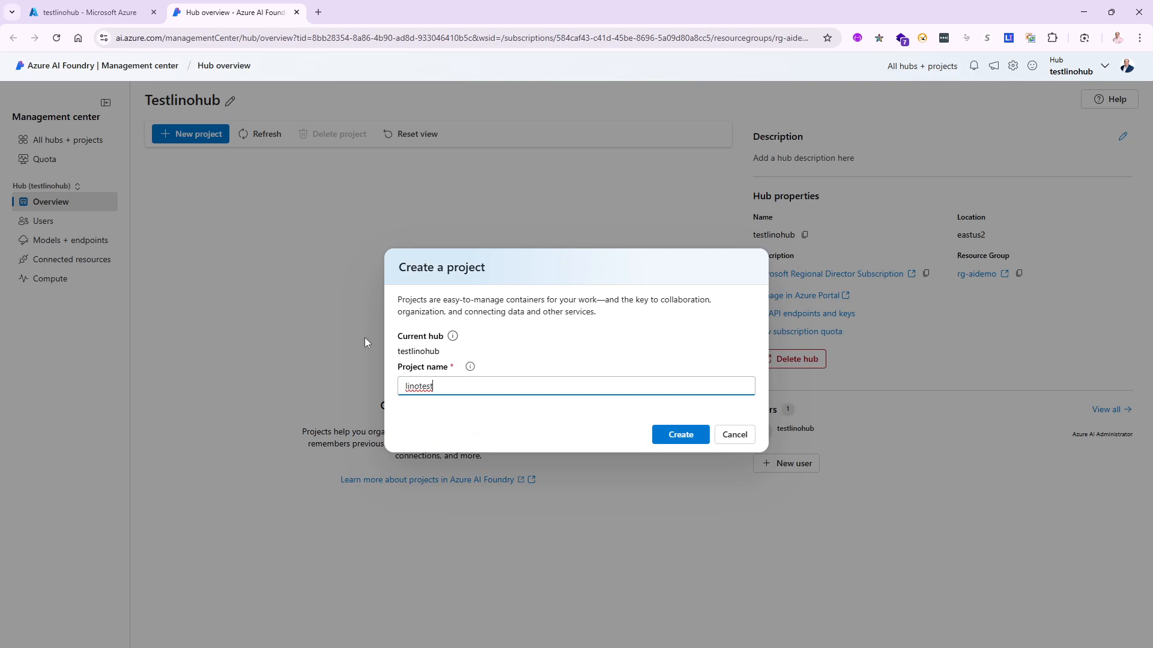
click(685, 439)
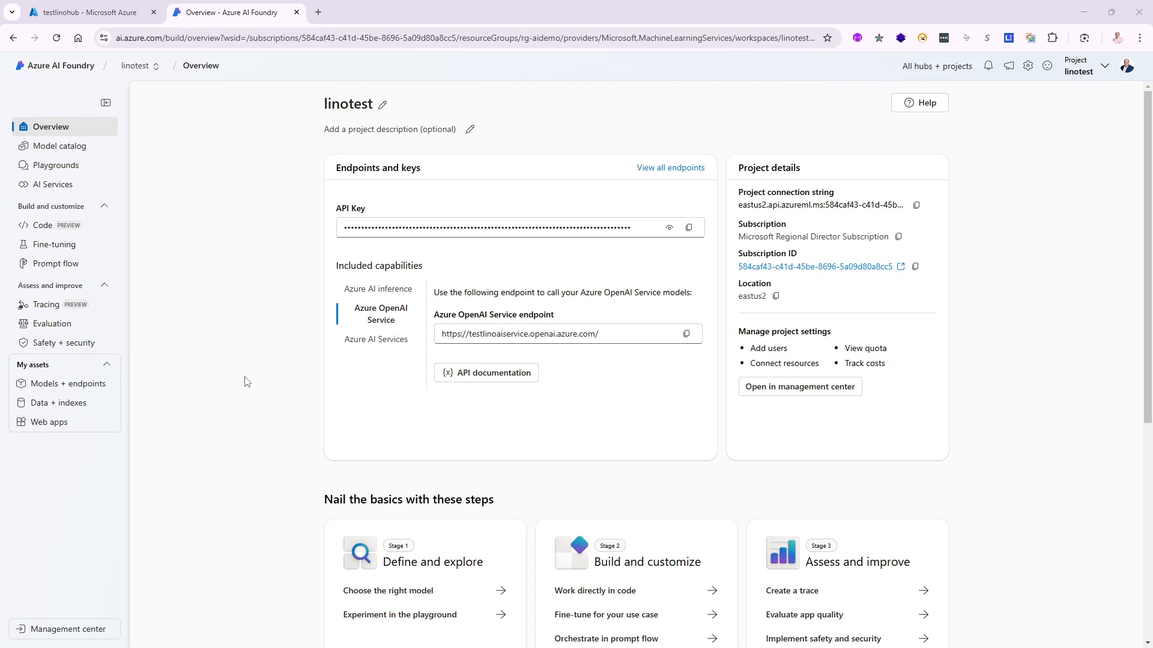
Step: Start a base model deployment in the linotest project's models and endpoints, choosing gpt-4o as the model
click(52, 388)
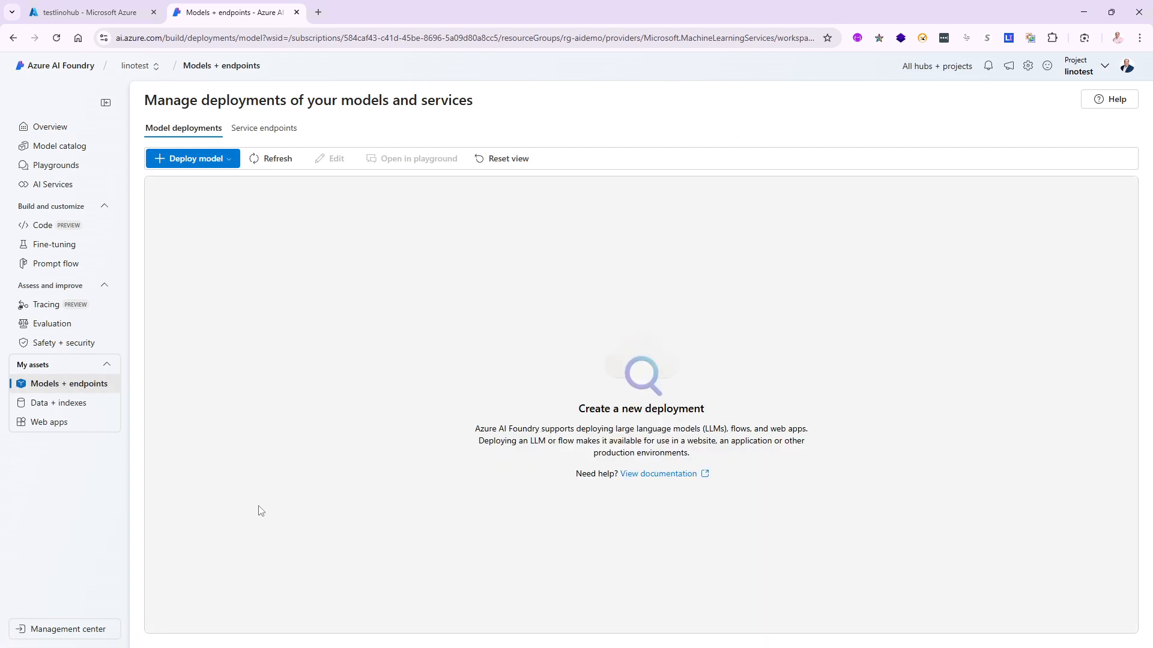
click(207, 158)
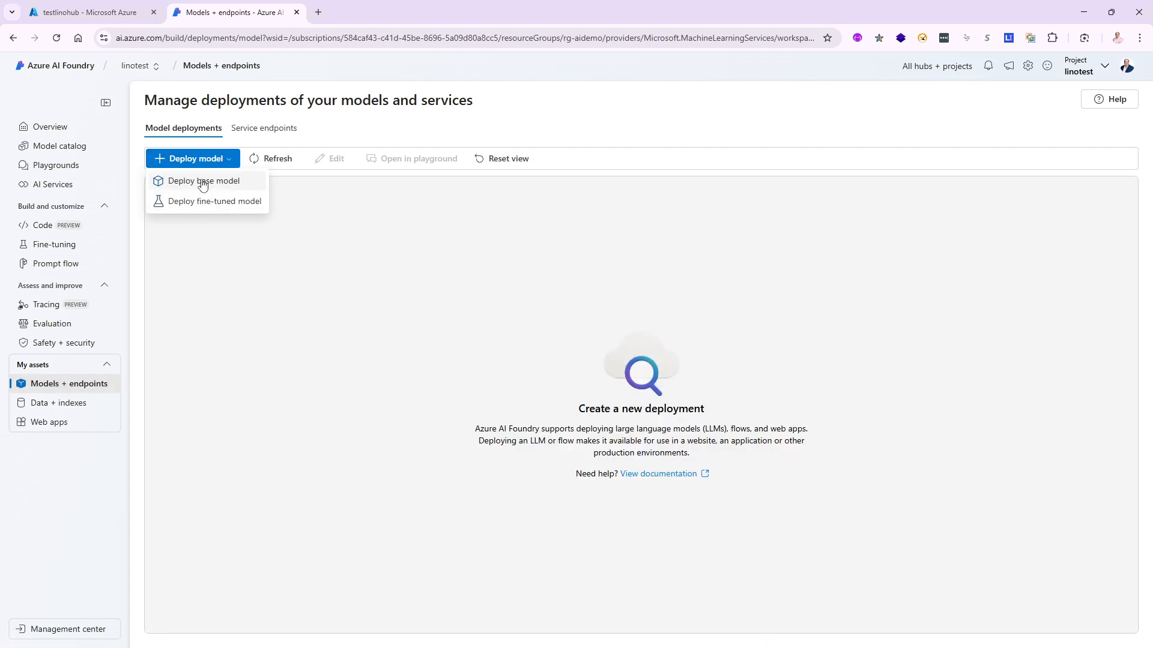
click(203, 180)
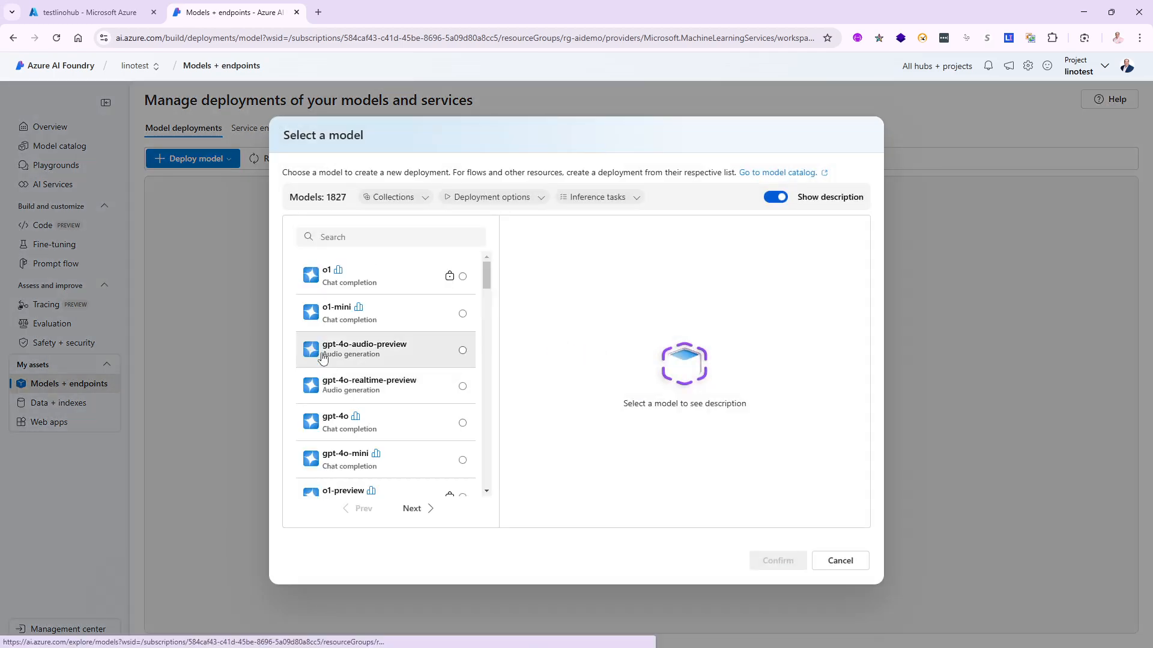
click(350, 428)
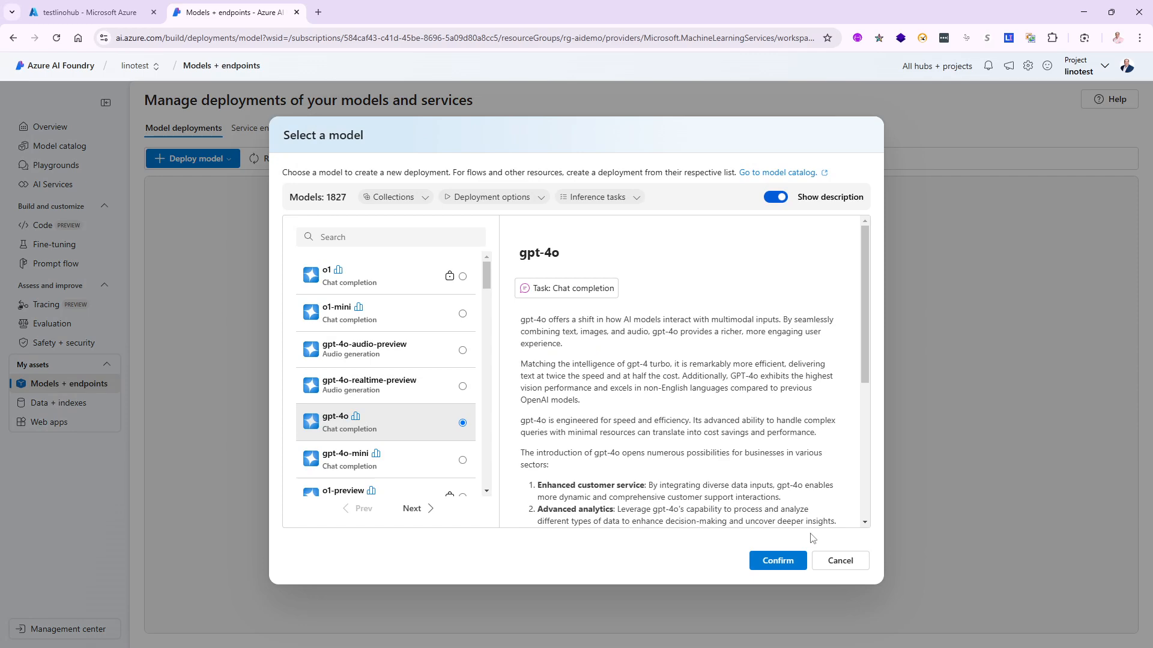
click(776, 563)
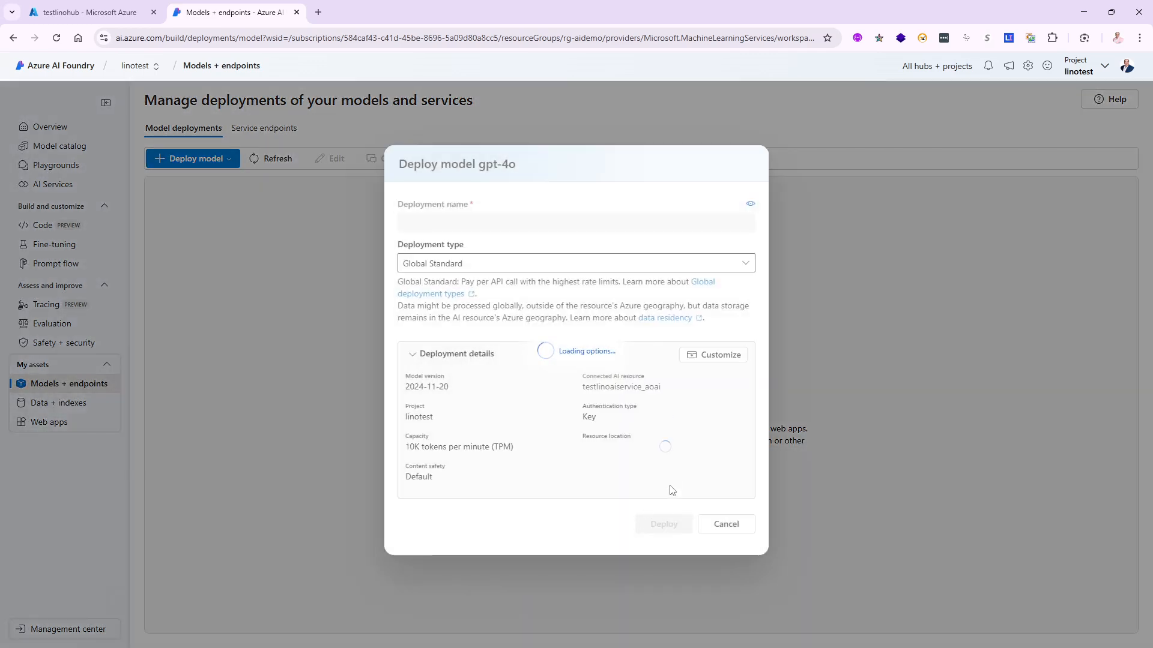
Step: Customize the gpt-4o deployment with a rate limit of 40K tokens per minute and deploy it
click(703, 363)
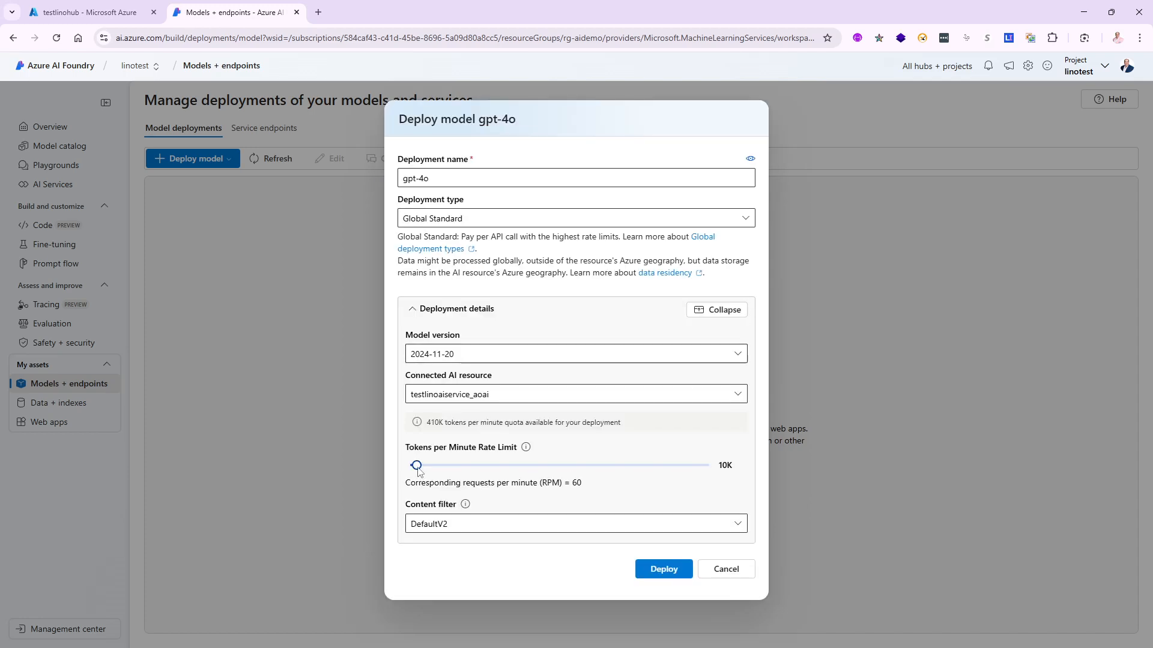
drag(419, 467, 439, 472)
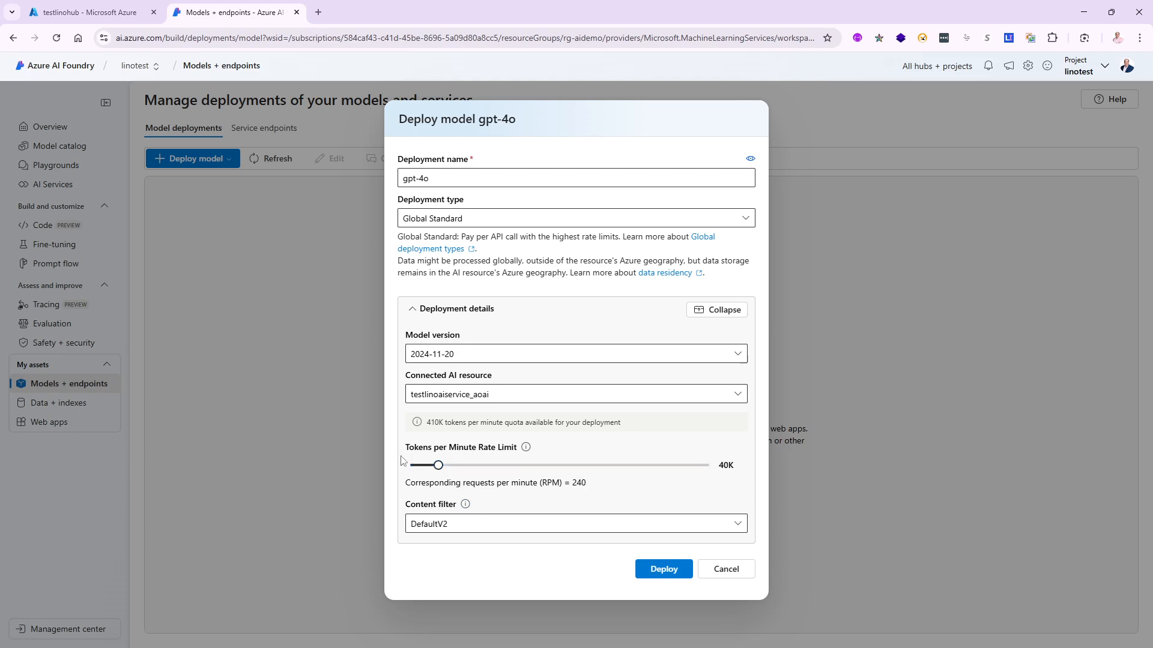
click(664, 569)
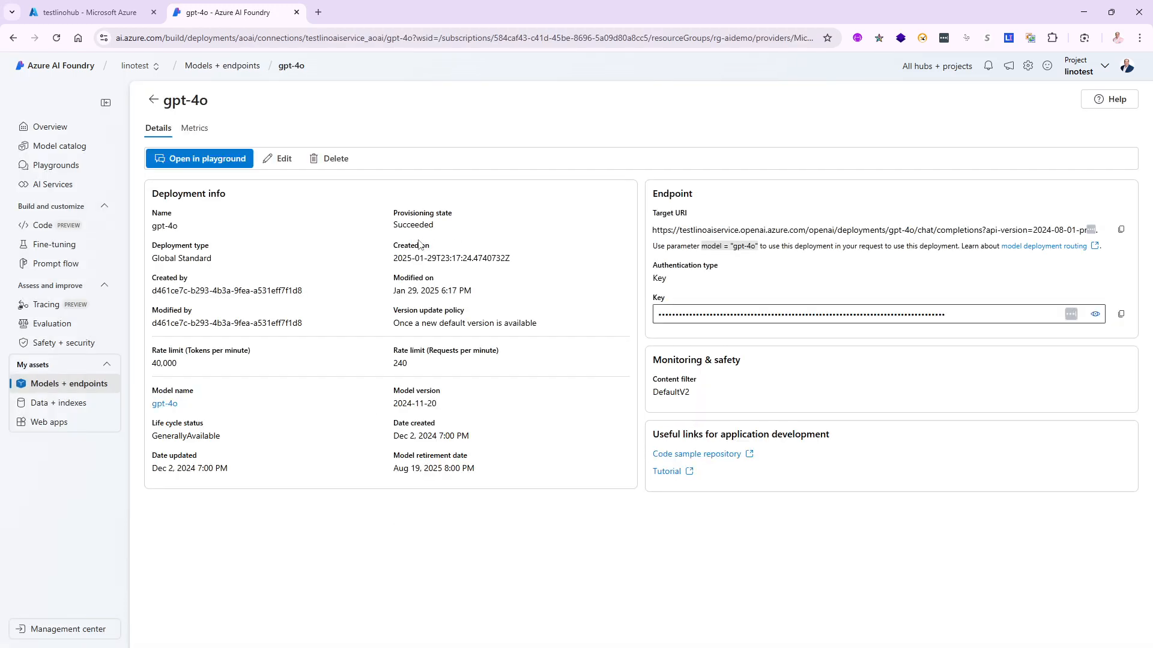
Step: Deploy the text-embedding-3-small base model in the linotest project with its default Standard deployment settings
click(72, 385)
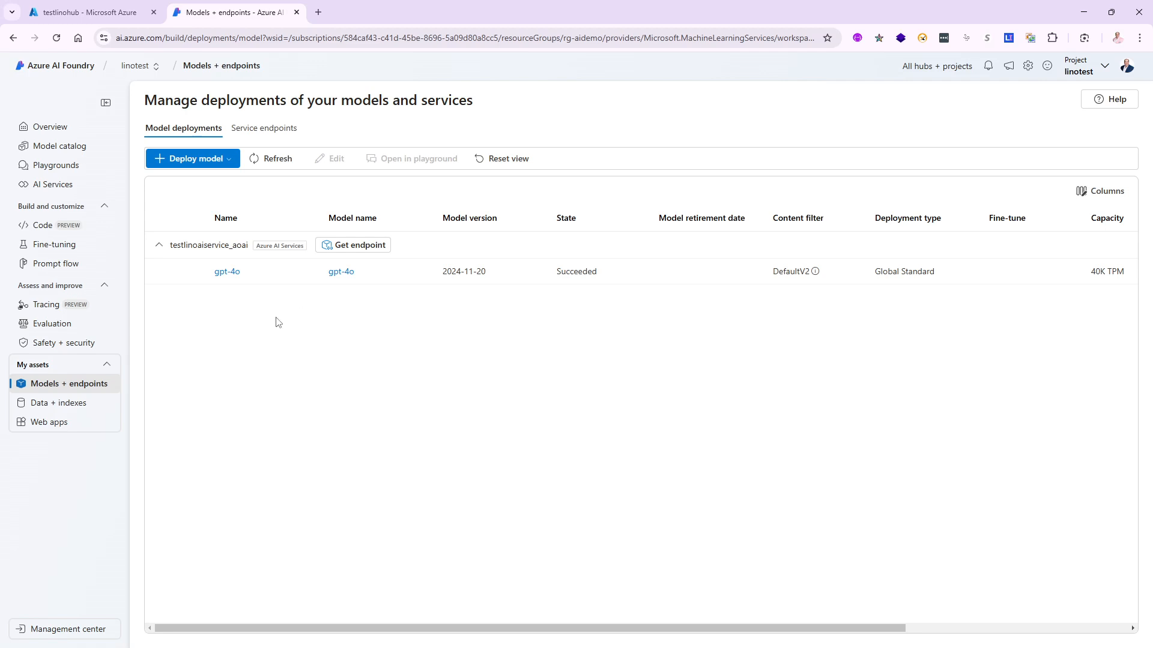
click(198, 162)
click(210, 181)
click(344, 237)
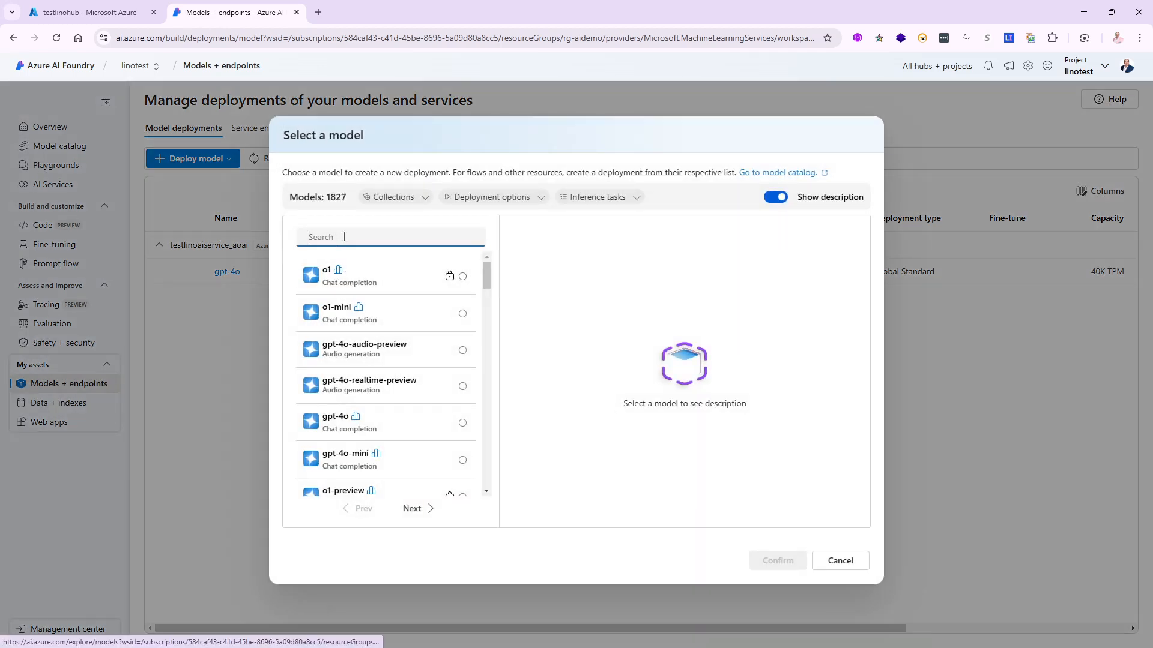
text(3)
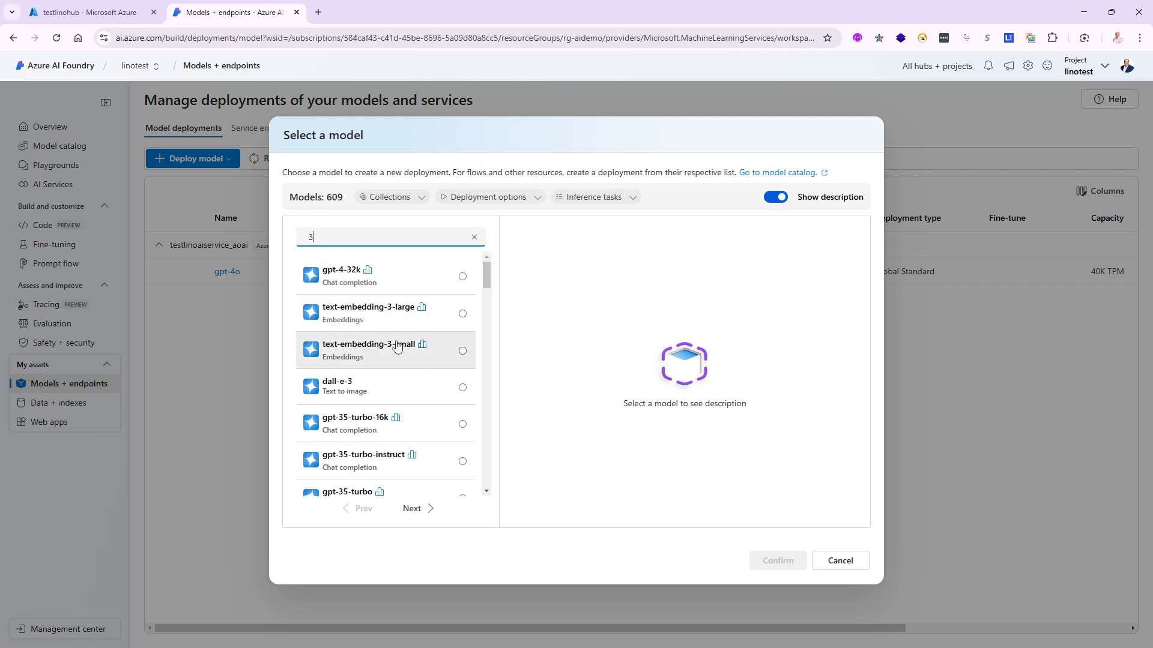
click(391, 358)
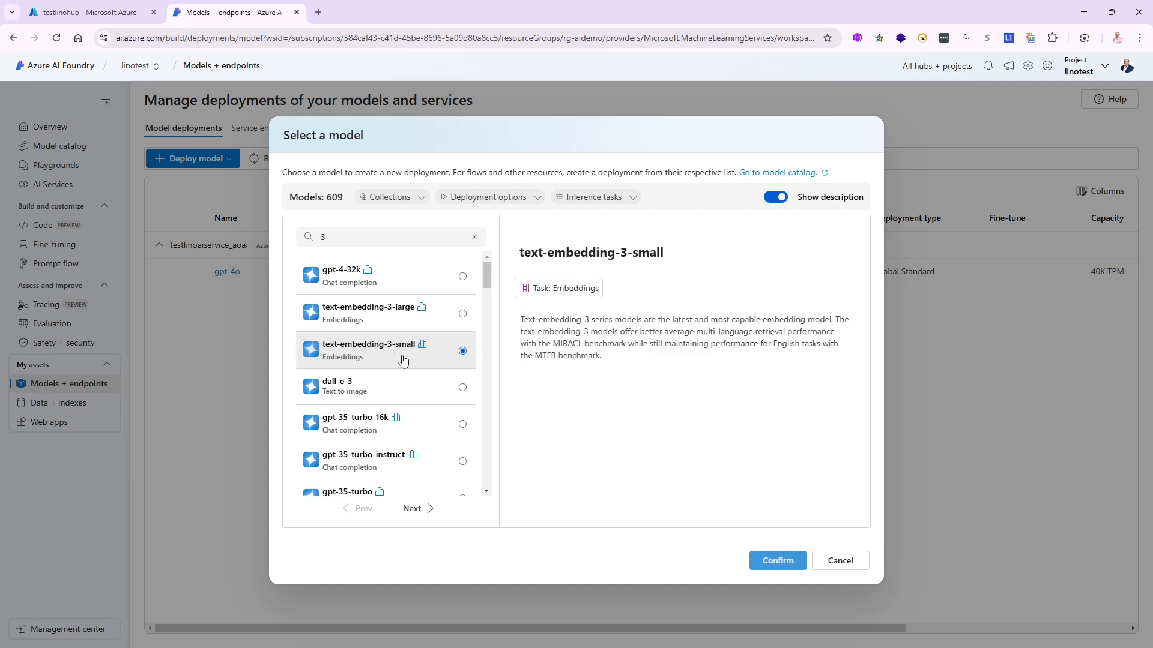
click(777, 561)
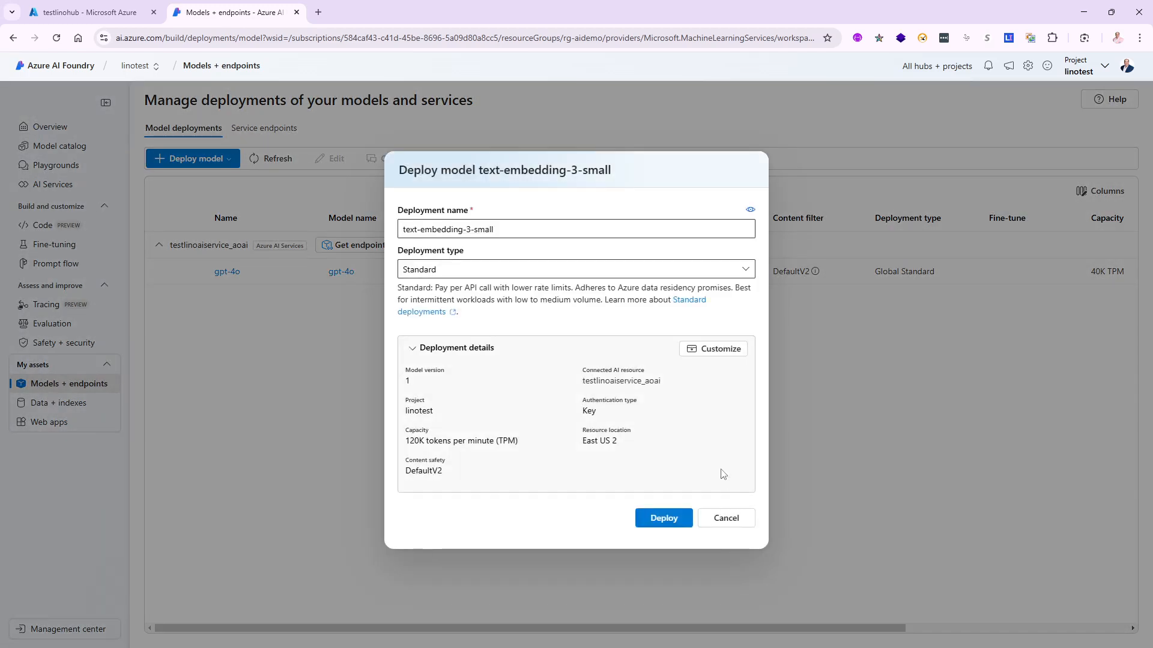
click(666, 519)
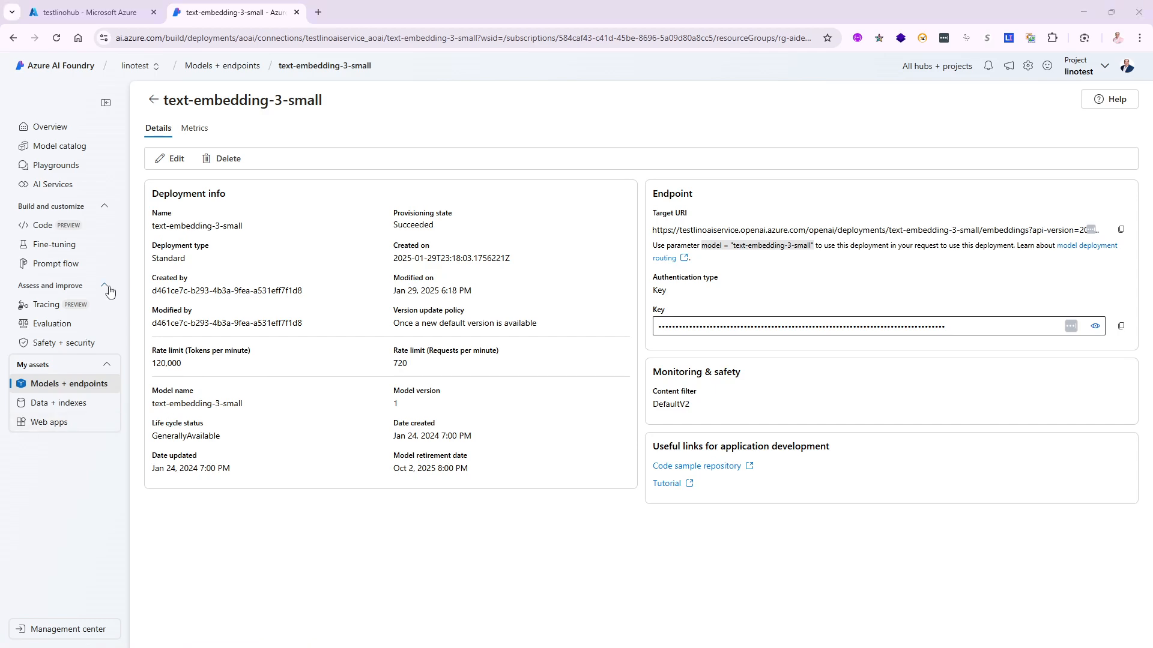
Step: Open the Chat playground and check which deployments it offers, keeping gpt-4o selected
click(63, 167)
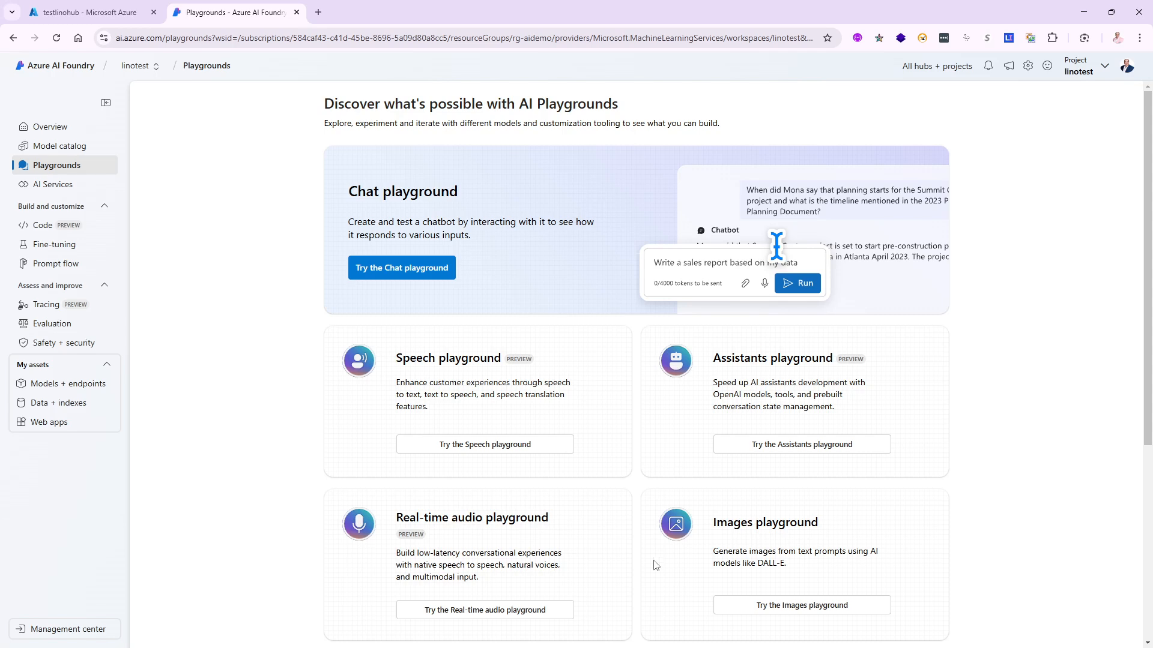
scroll(657, 555, down, 2)
scroll(656, 555, down, 2)
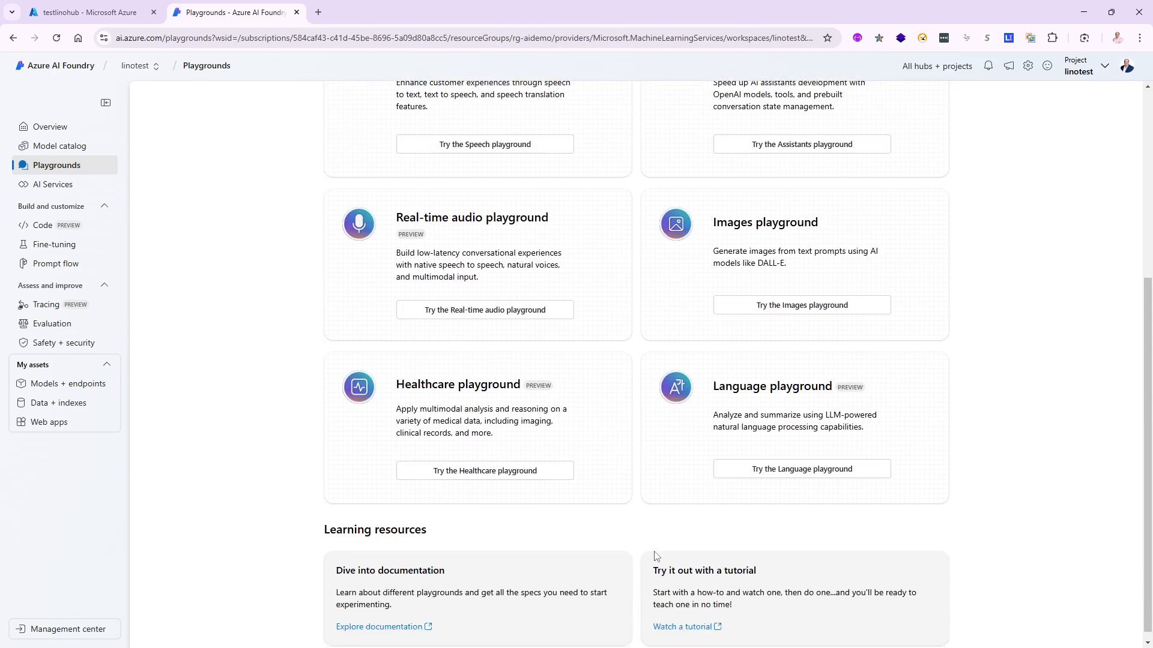
scroll(654, 553, up, 6)
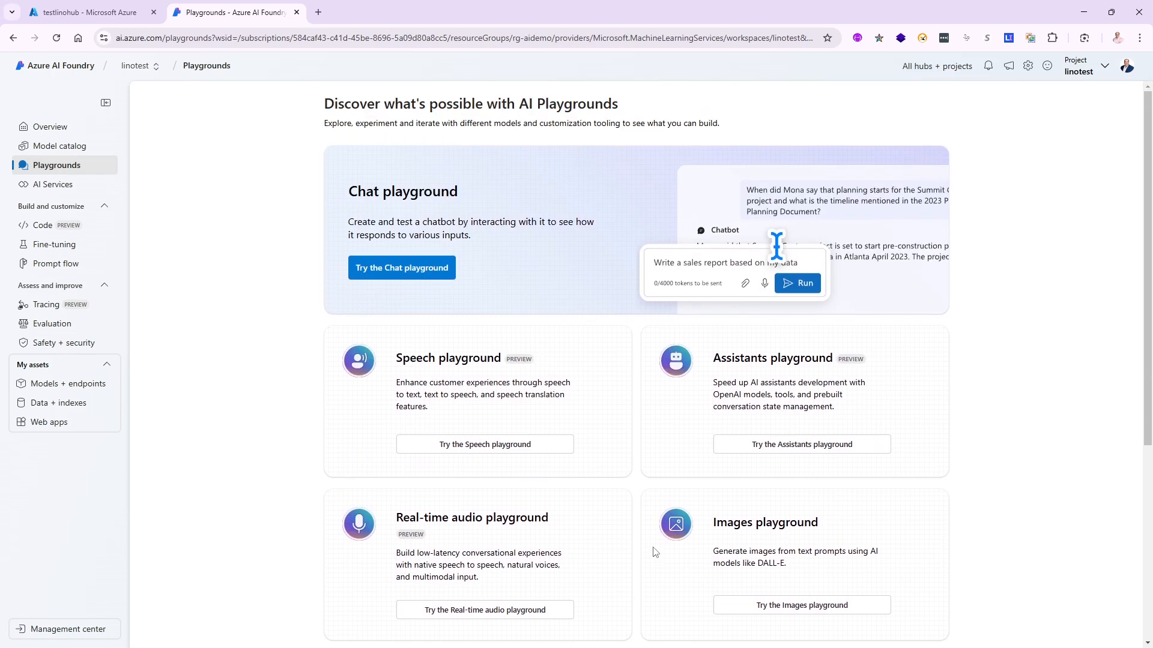
click(391, 268)
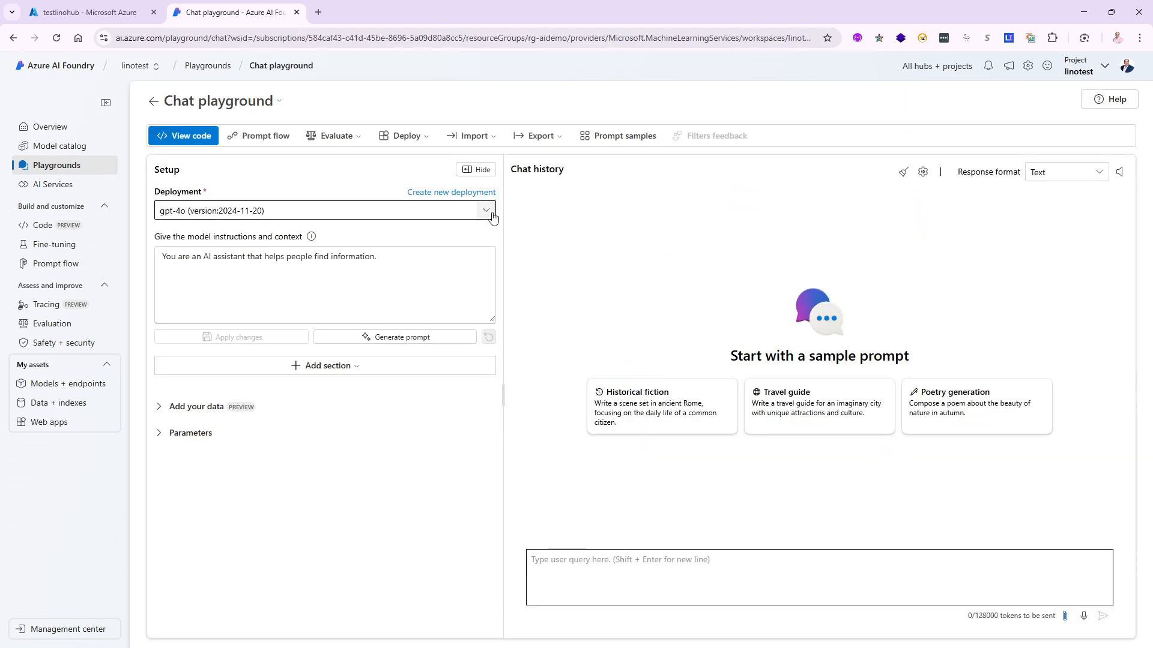
click(488, 212)
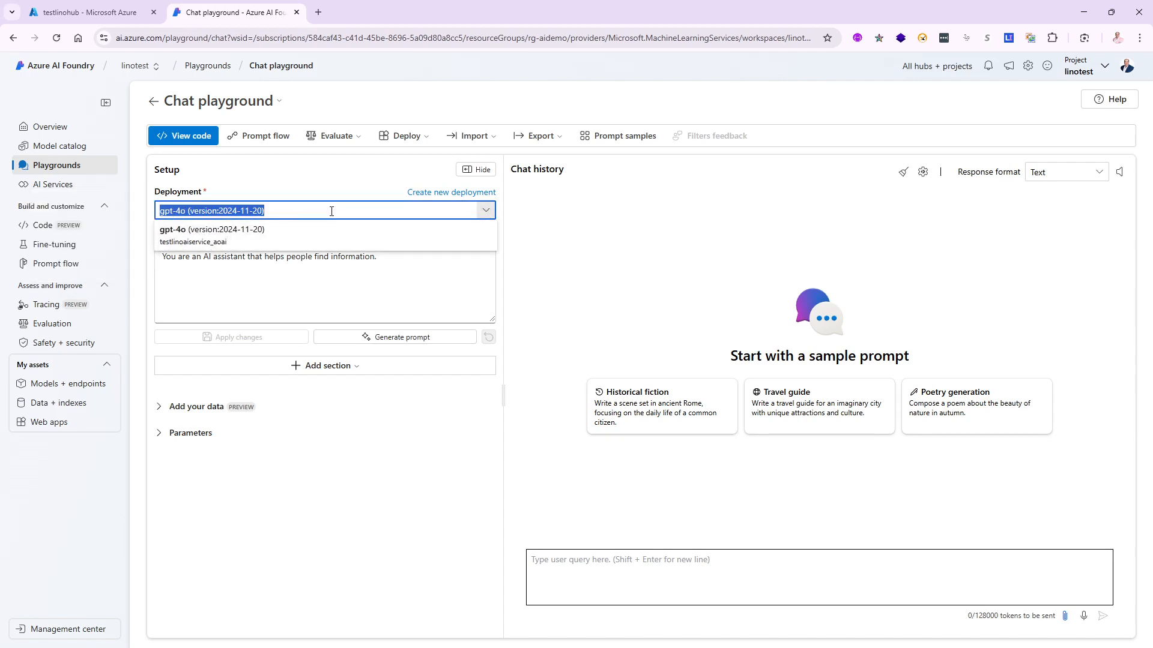
click(322, 180)
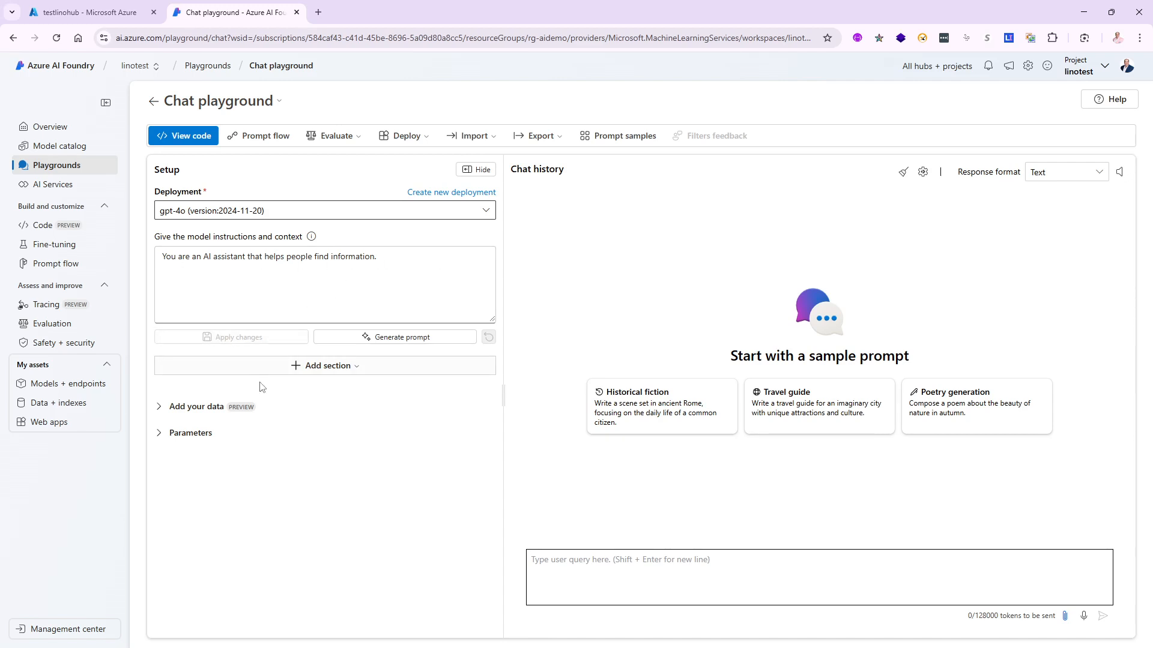
Step: Ask the gpt-4o deployment "Why is the sky blue?" in the Chat playground
click(670, 560)
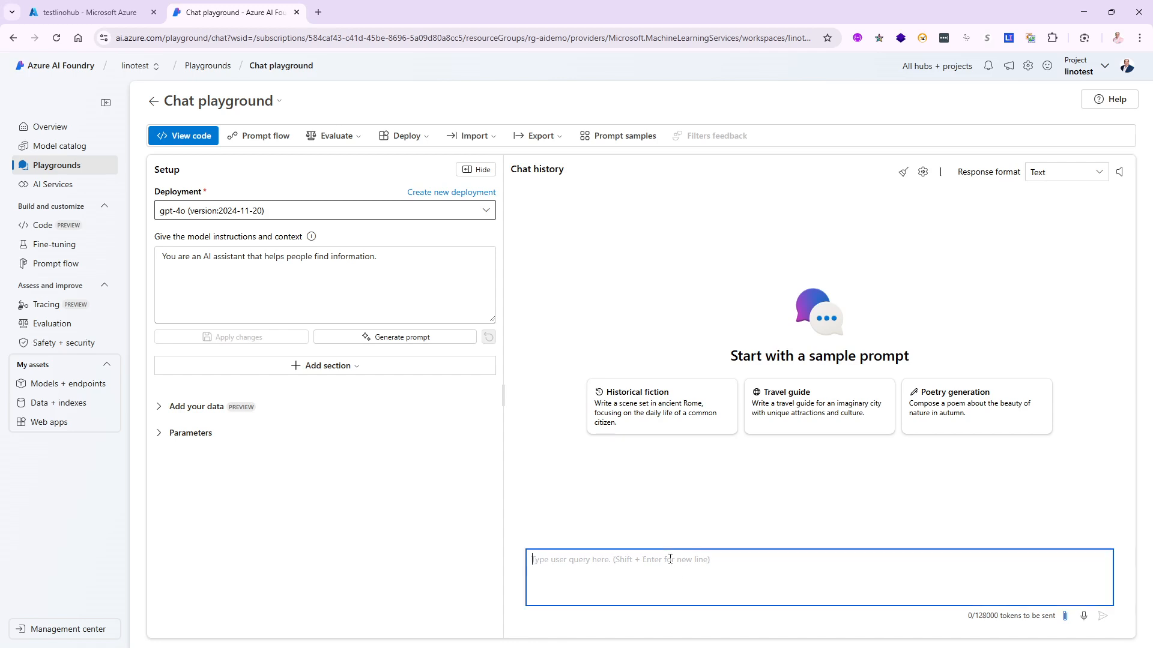
text(Why is the sky blue?)
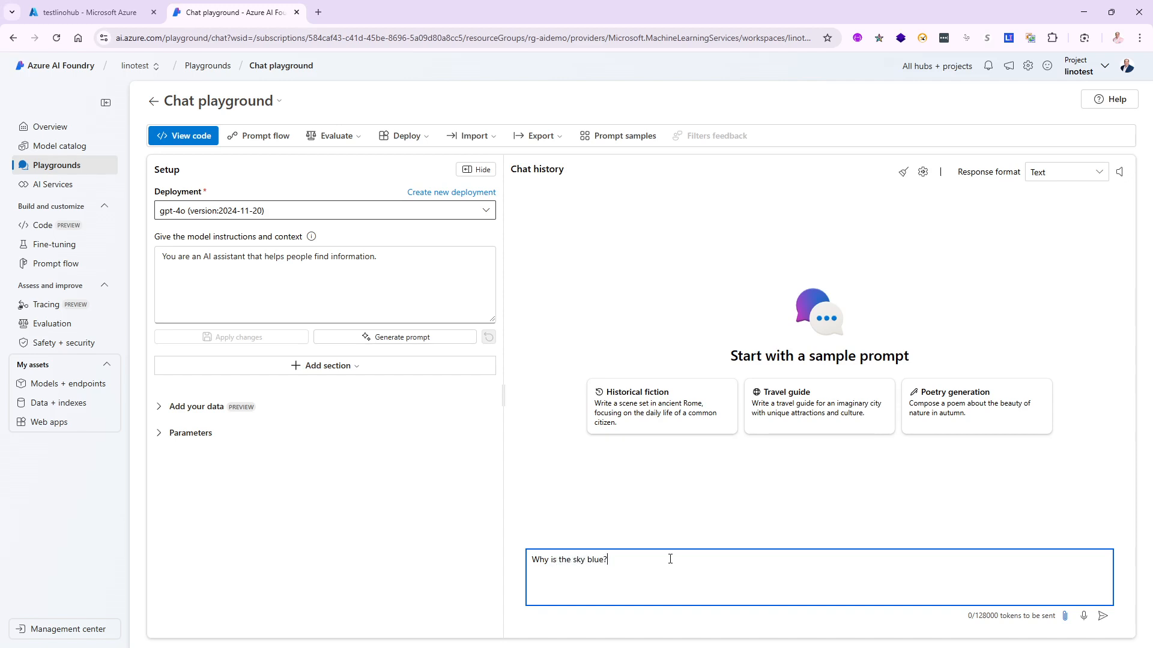
click(1103, 617)
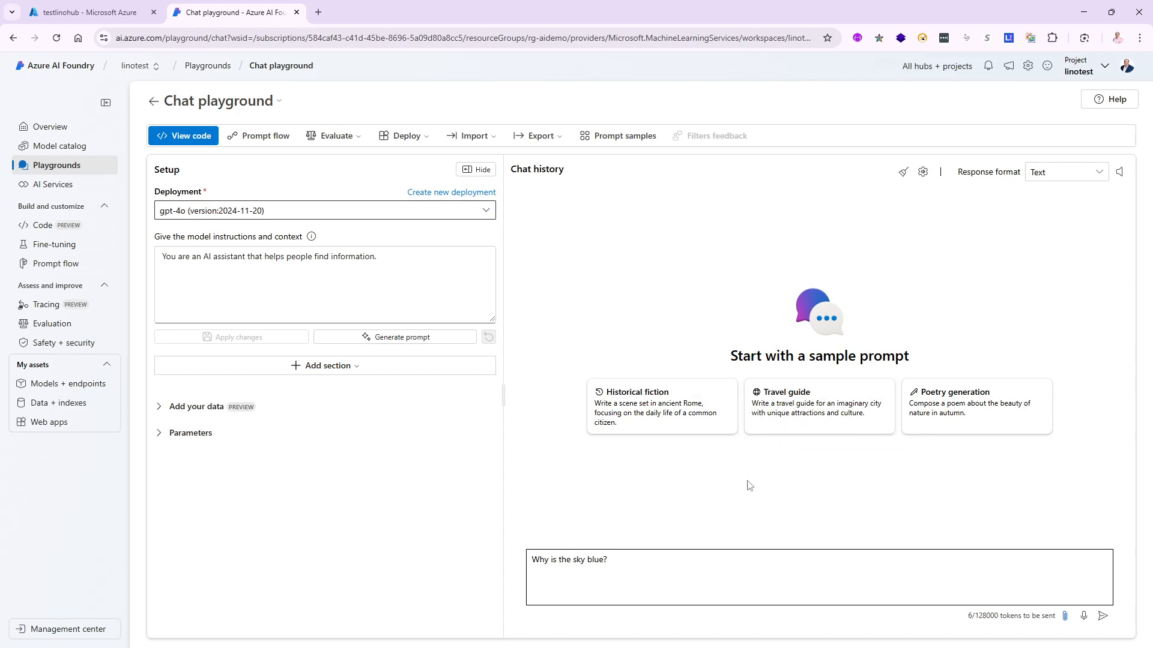
click(1103, 616)
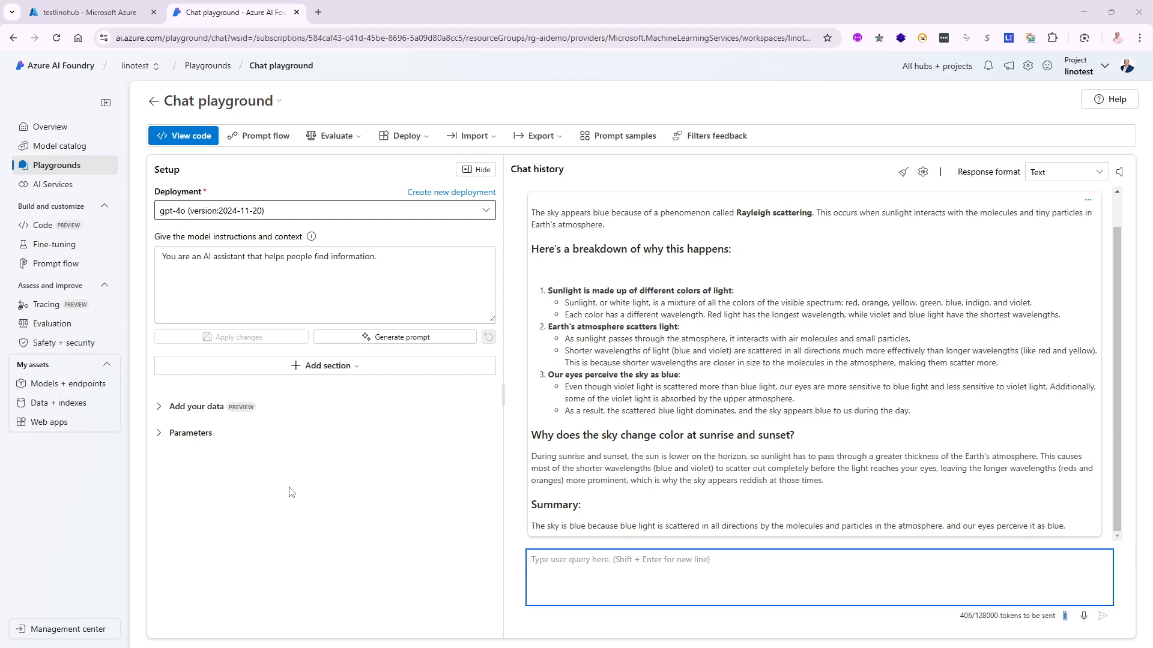
Step: Switch to the Azure portal and start creating an Azure AI Search service from the Marketplace in the rg-aidemo resource group
click(89, 12)
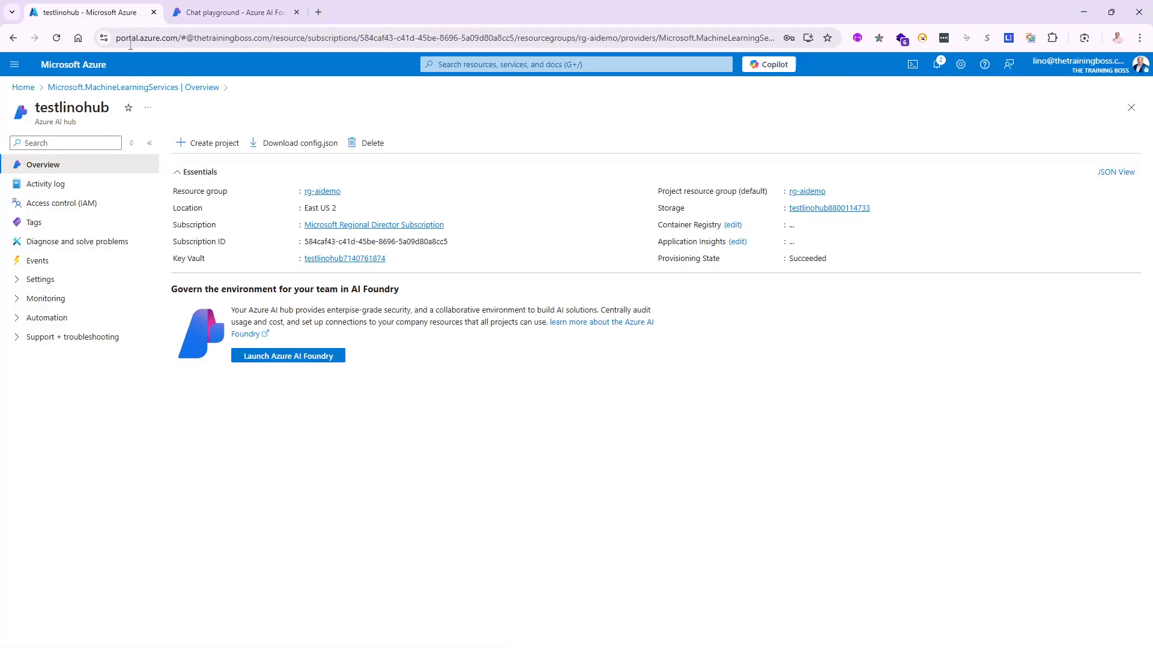
click(322, 191)
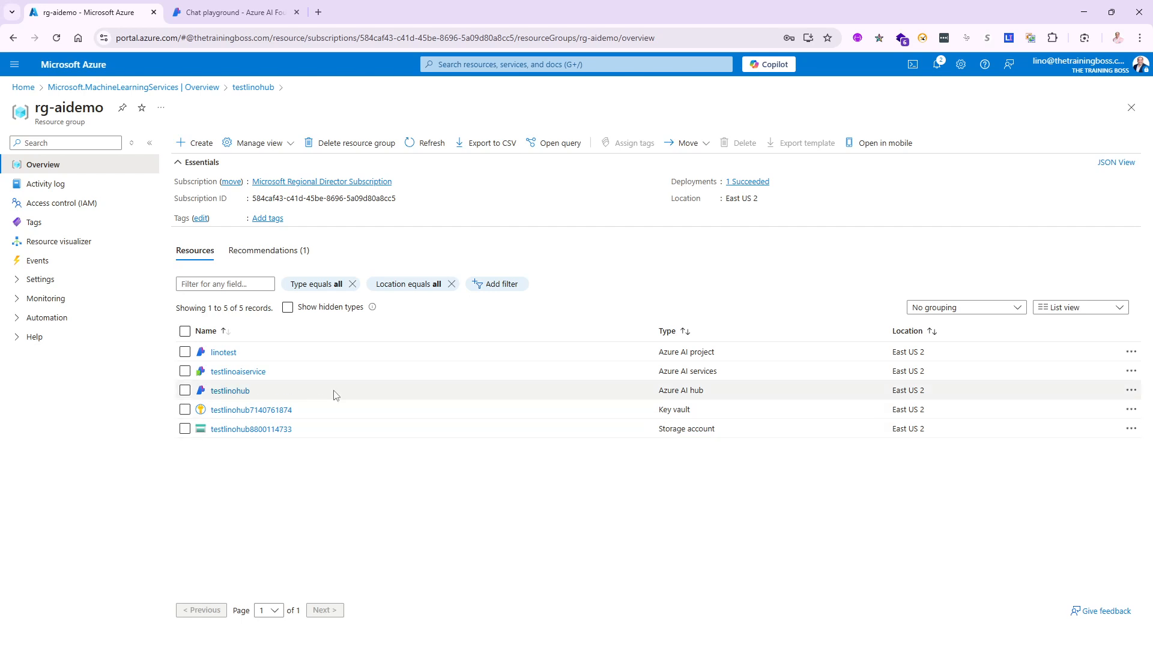
click(203, 147)
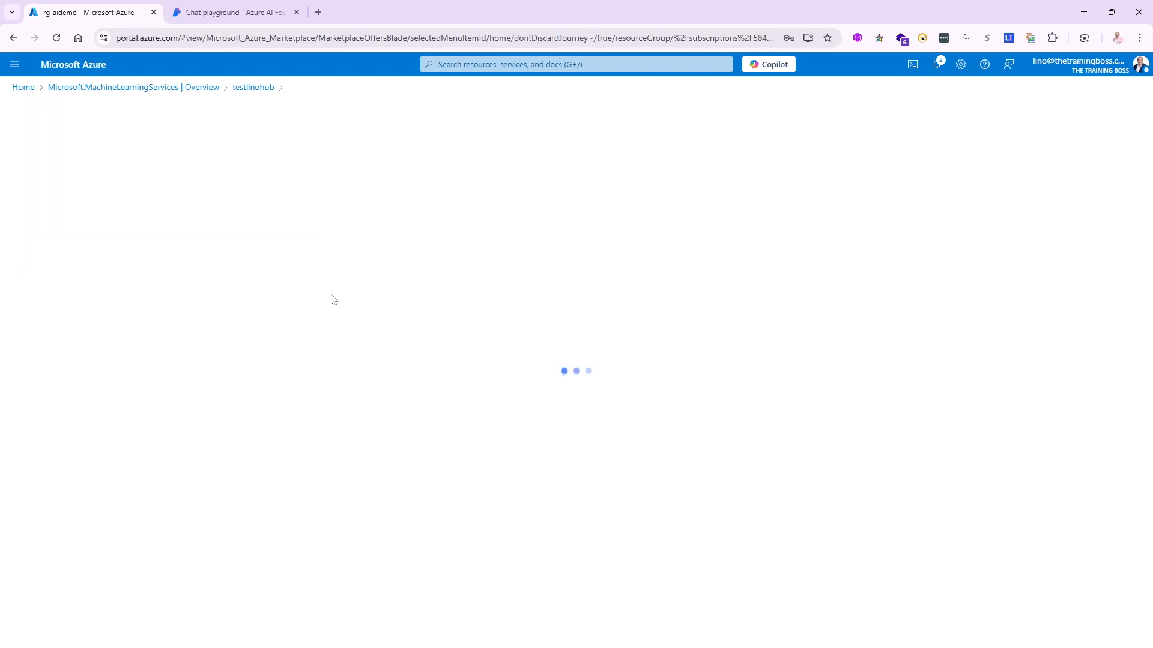
text(Azure AI S)
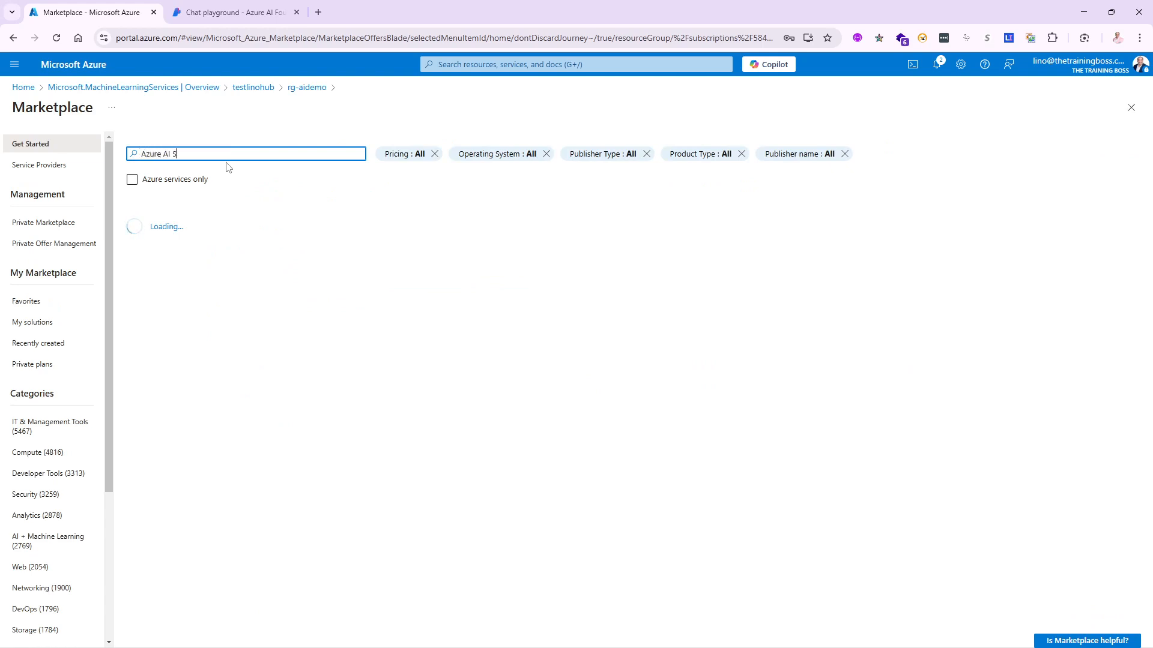
text(earch)
click(224, 174)
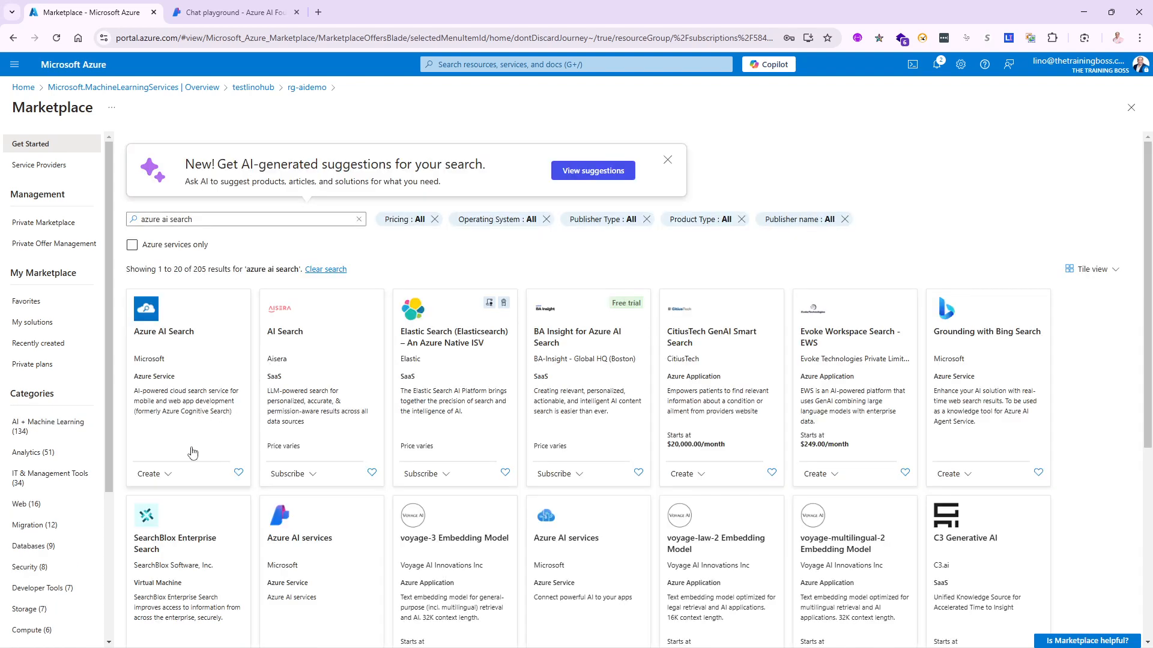
click(174, 491)
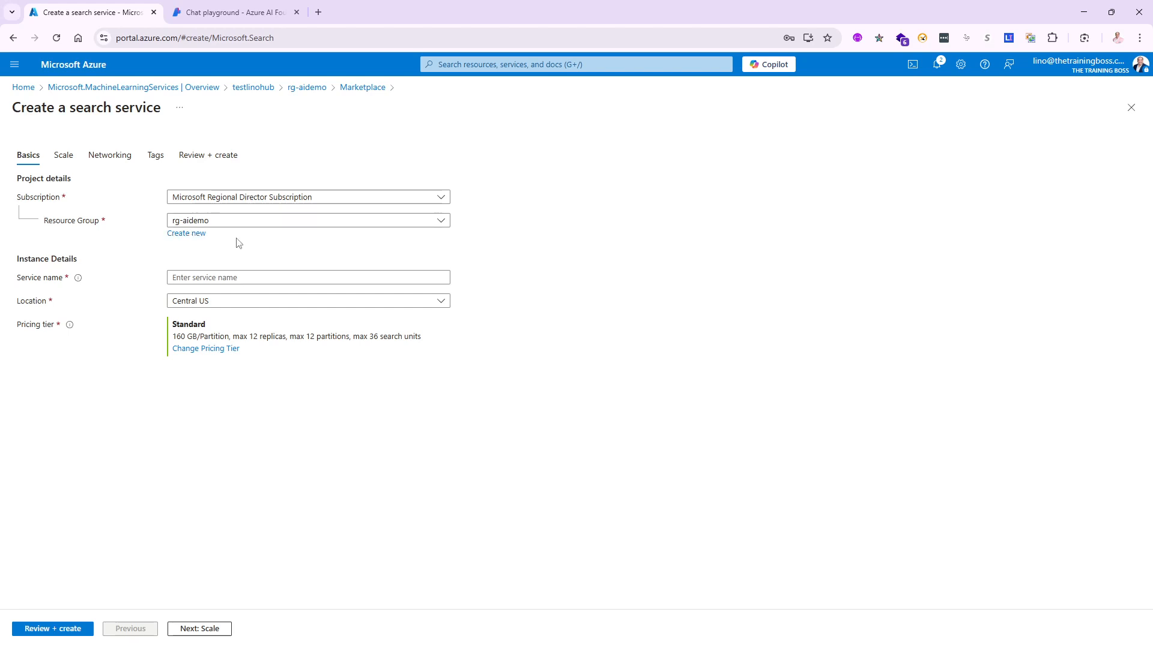
Step: Name the search service testsearchlino, set its location to East US 2, and review the pricing tiers, keeping Standard
click(224, 277)
text(tes)
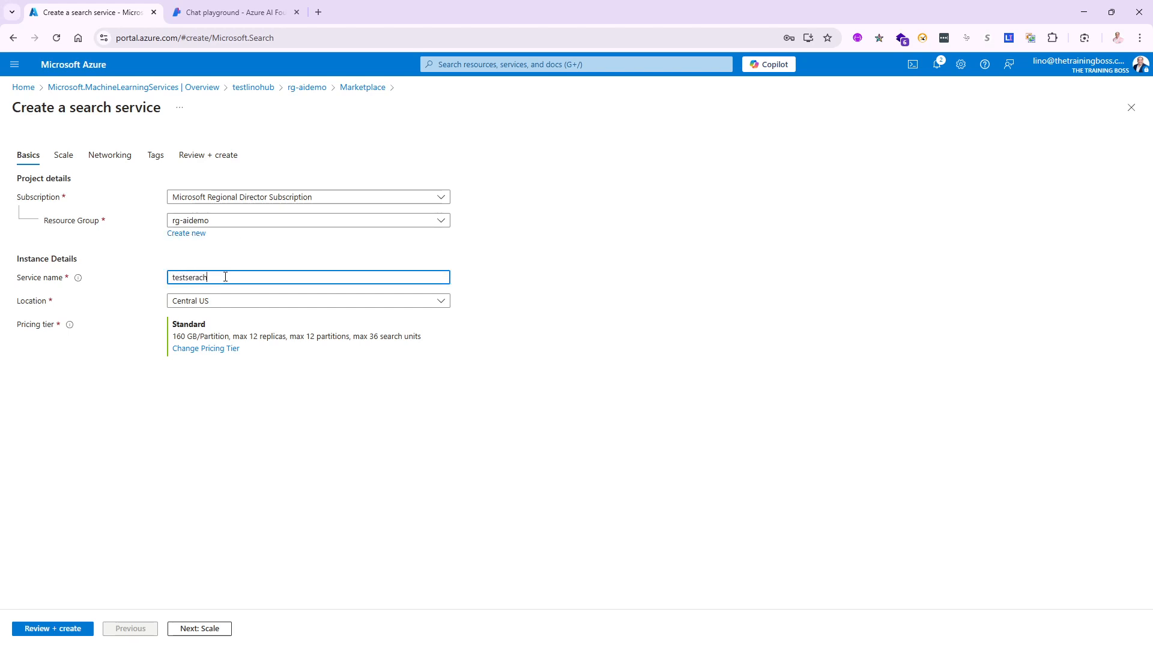
text(tsearc)
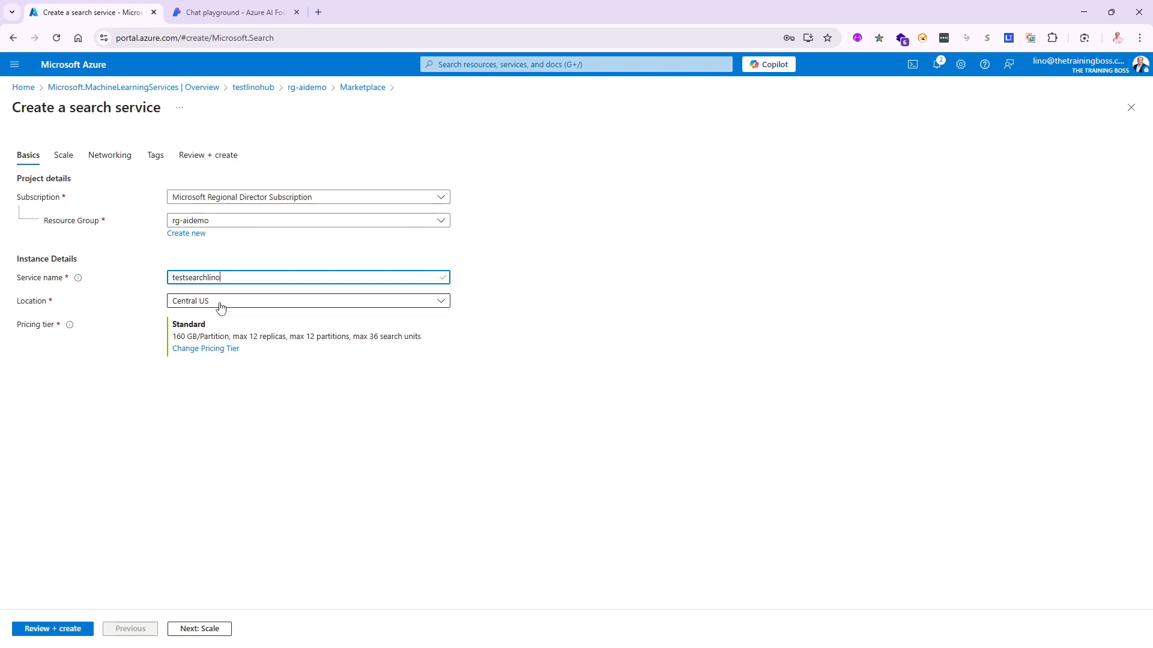
click(229, 305)
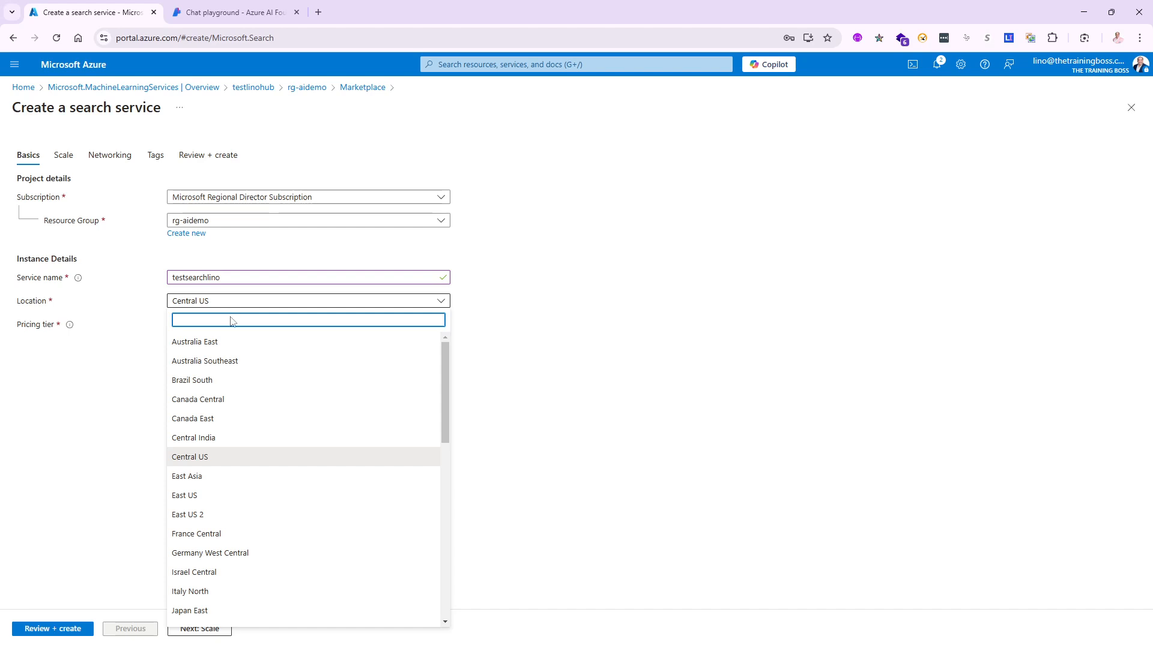
click(184, 516)
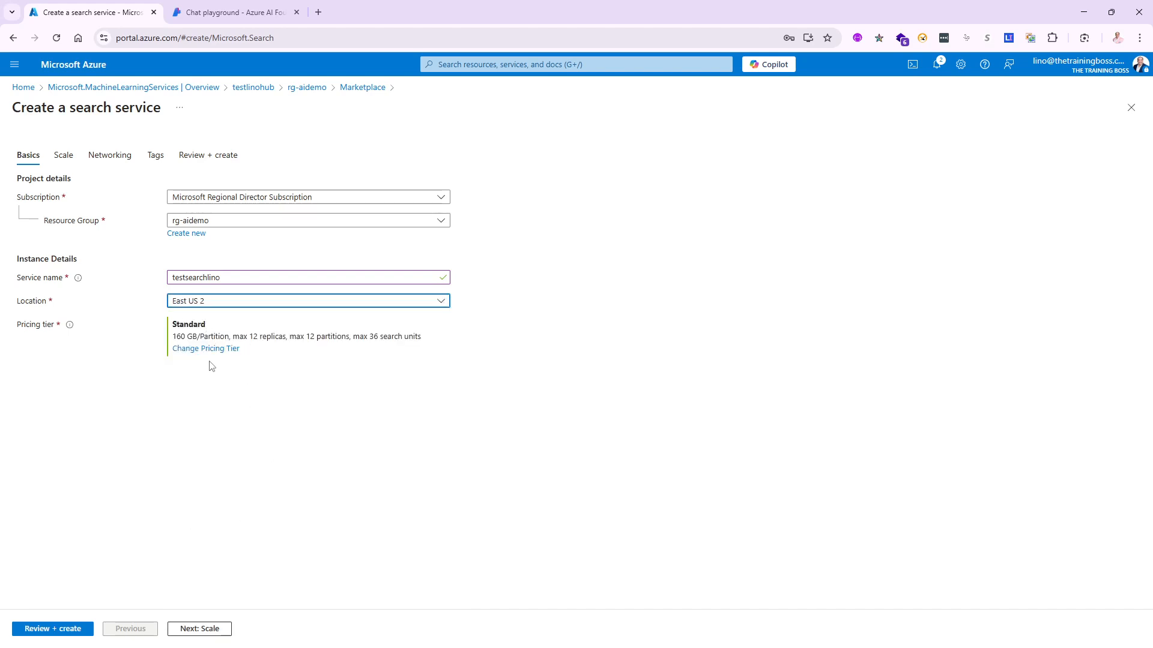
click(207, 350)
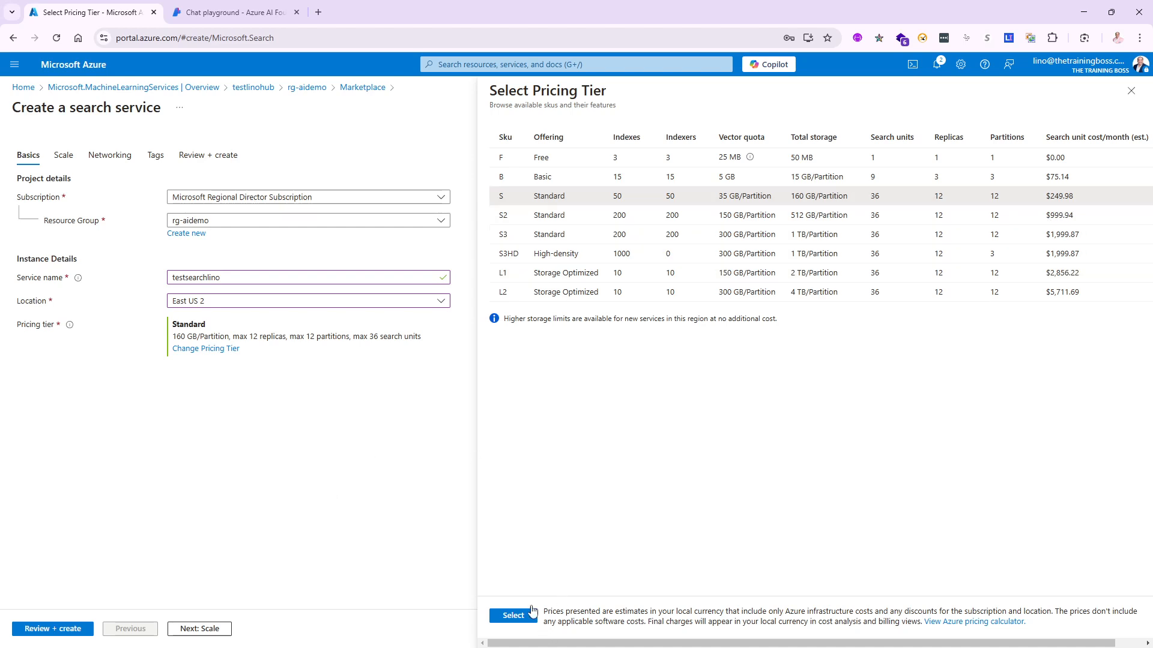
click(1131, 91)
Step: Accept the default scale, networking and tag settings, create the search service, and open the deployed resource
click(200, 629)
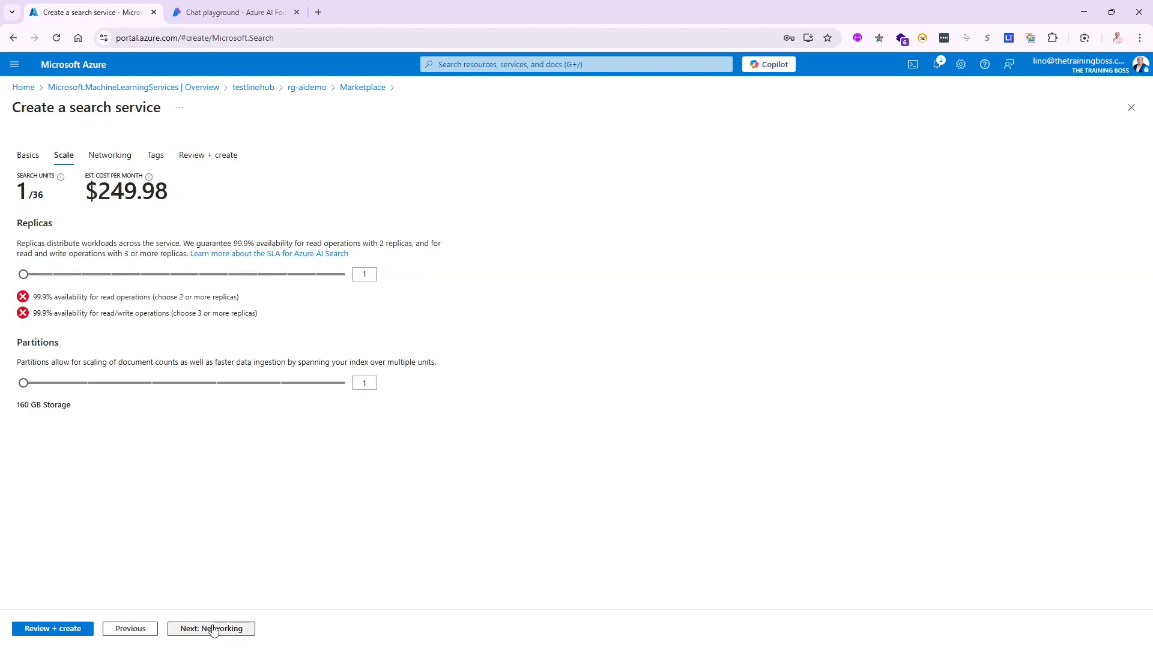
click(226, 634)
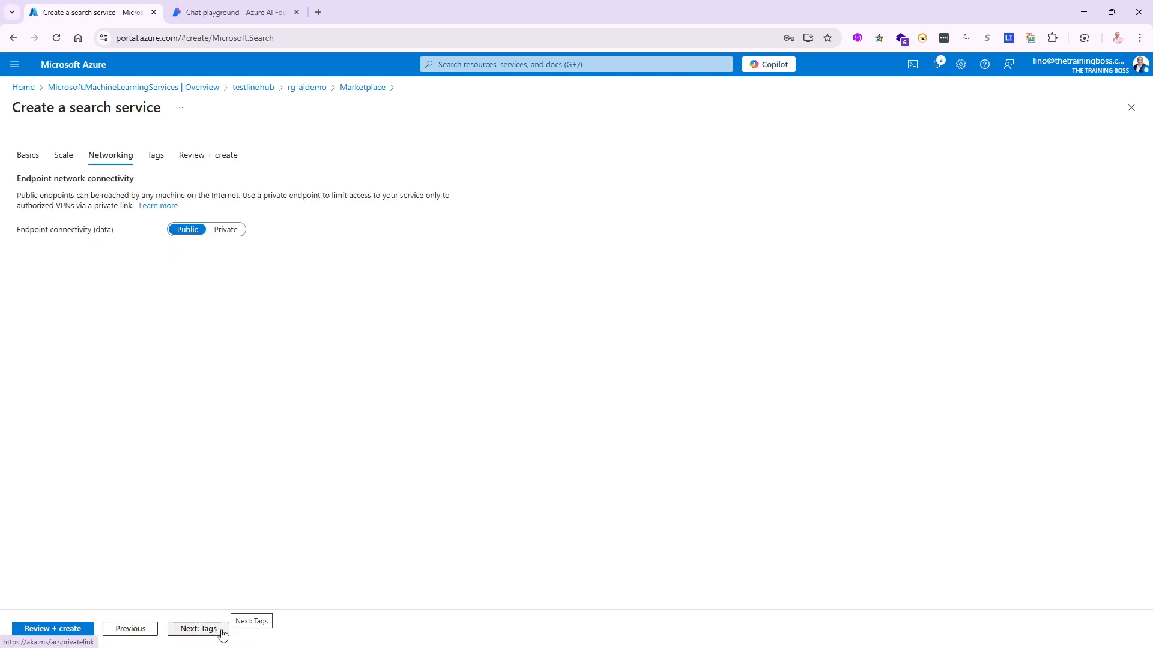
click(217, 630)
click(214, 630)
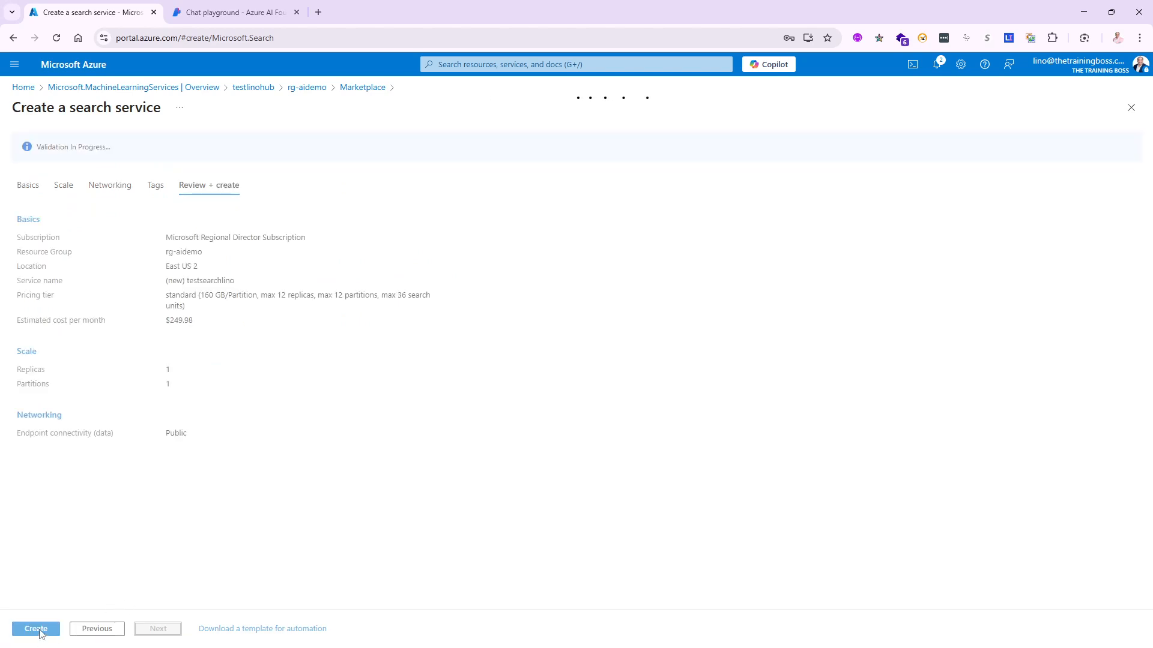
click(36, 631)
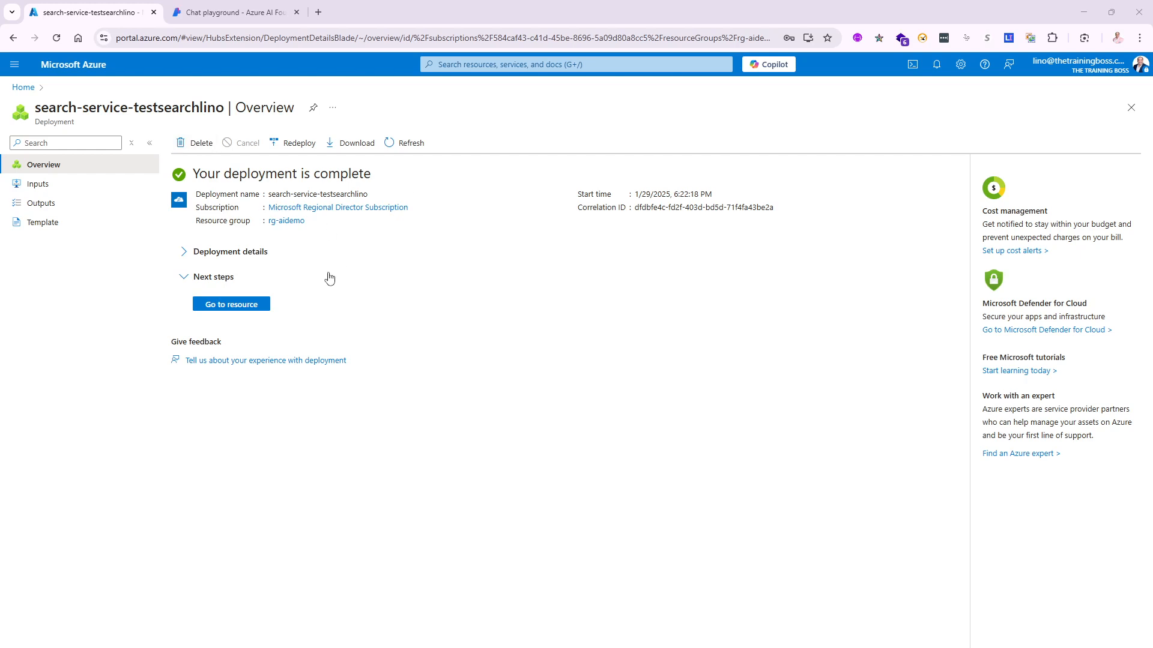
click(253, 307)
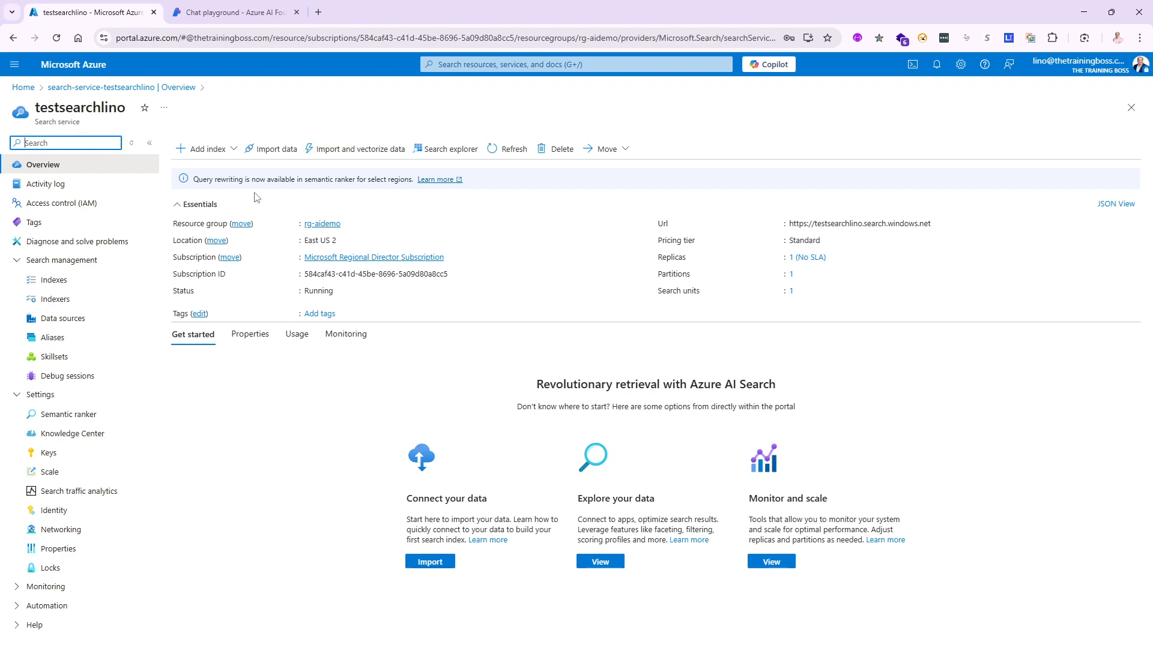
Step: Start importing and vectorizing data in the testsearchlino service with Azure Blob Storage as the source, and list the available storage accounts
click(354, 149)
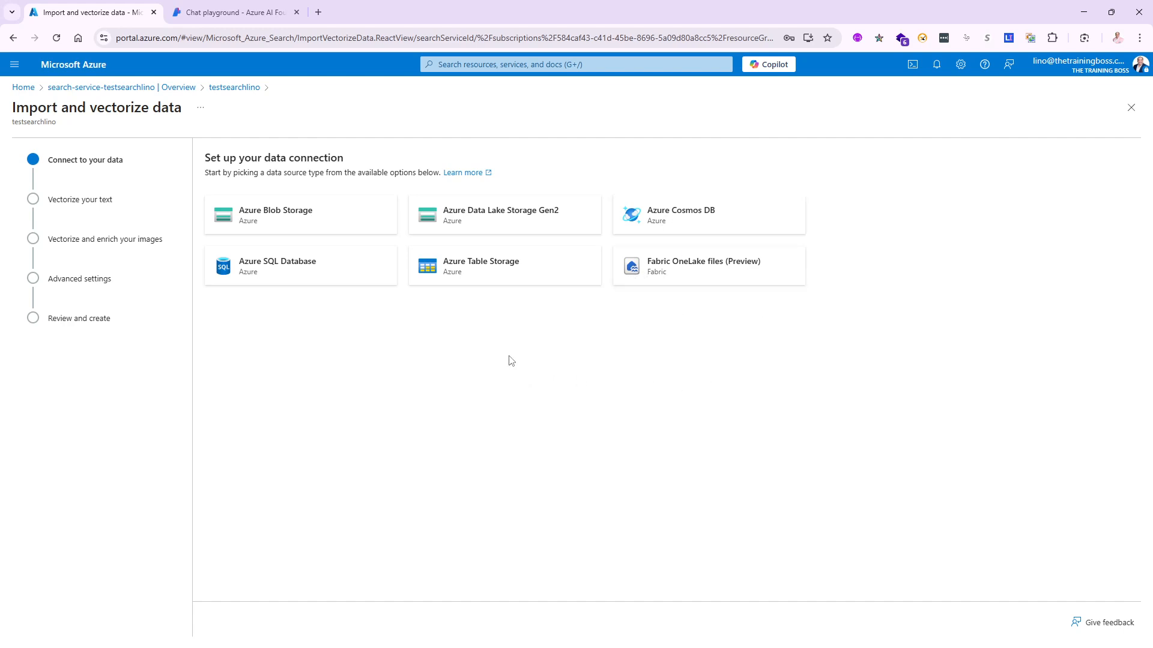
click(282, 217)
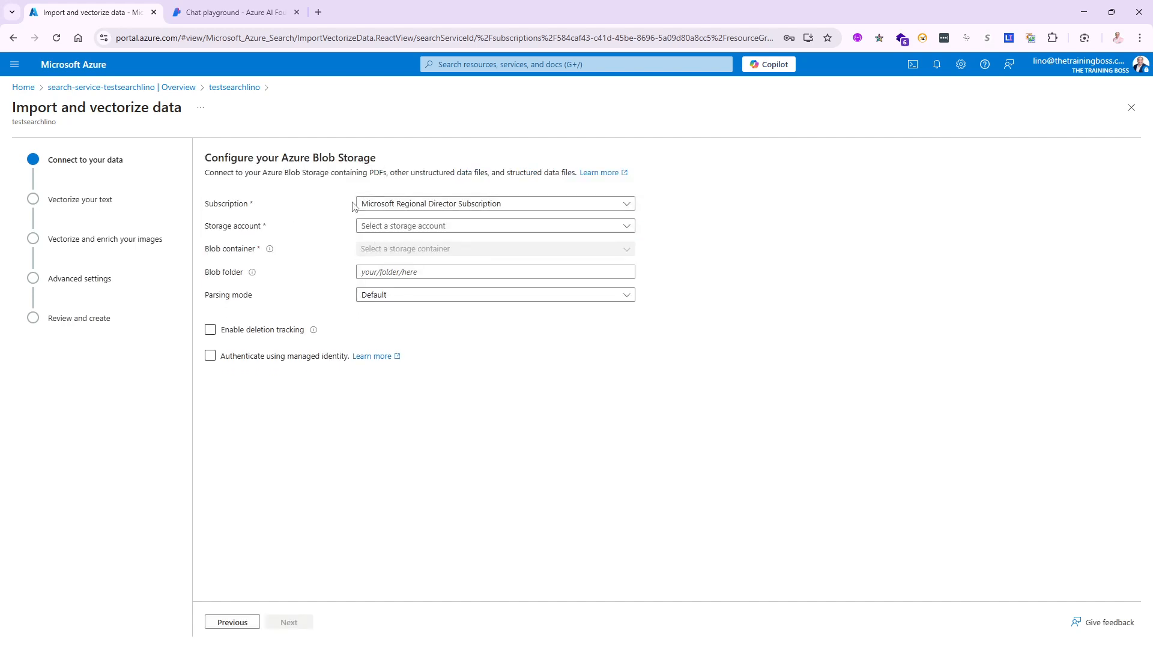
click(462, 228)
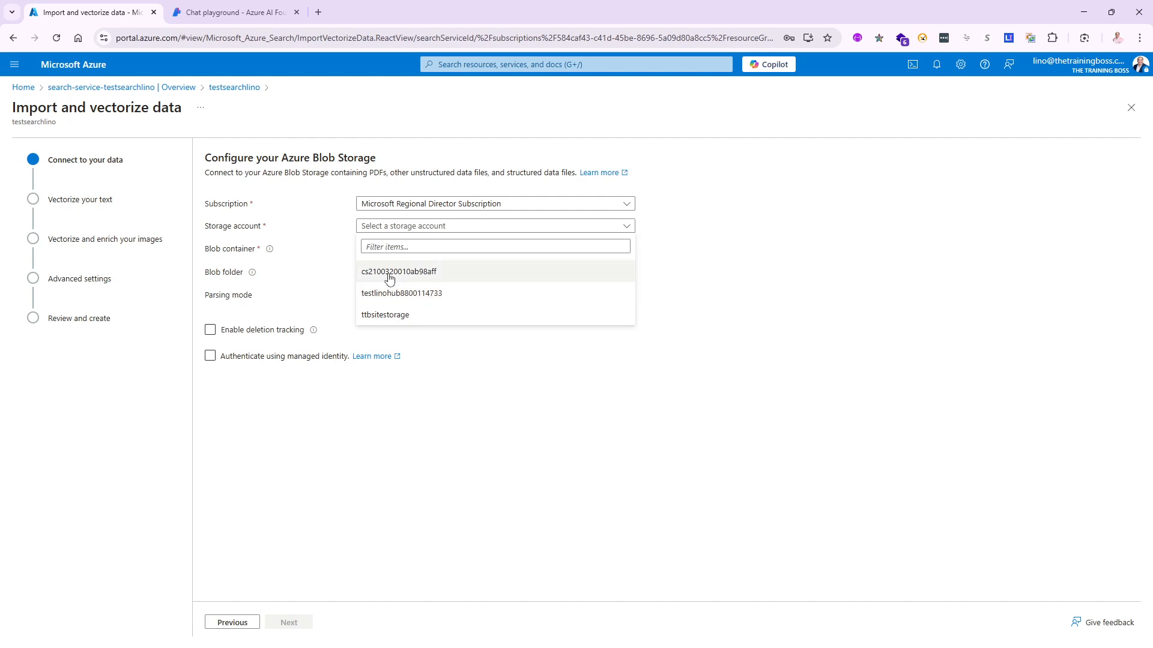
click(318, 13)
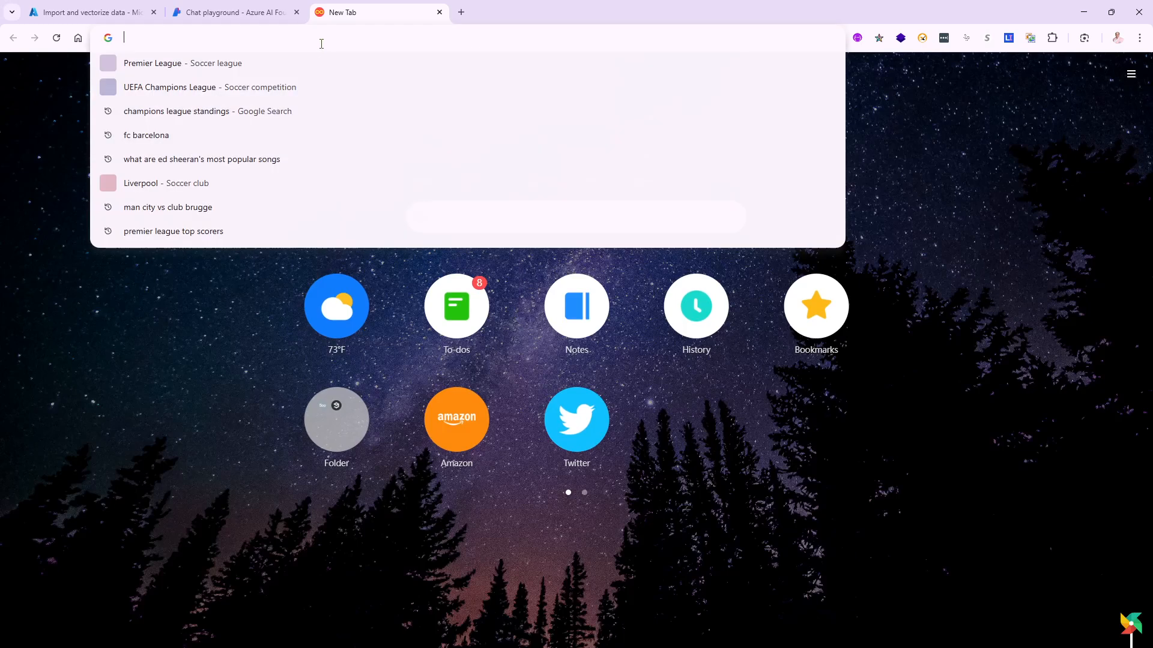
text(portal.azure.com)
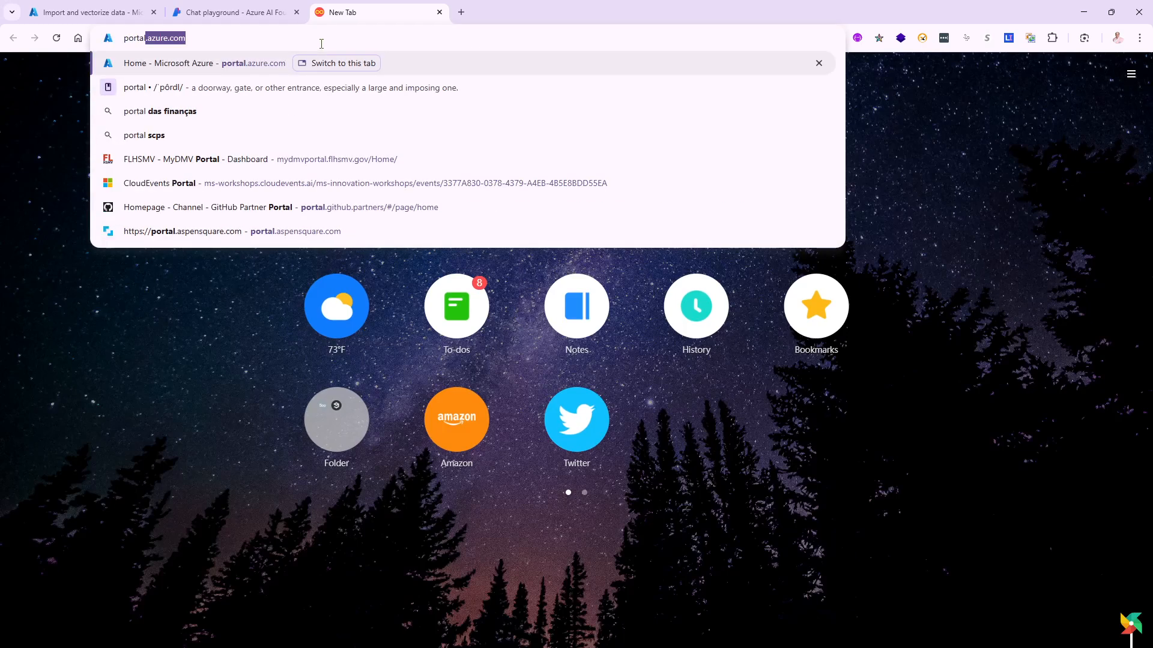
key(Return)
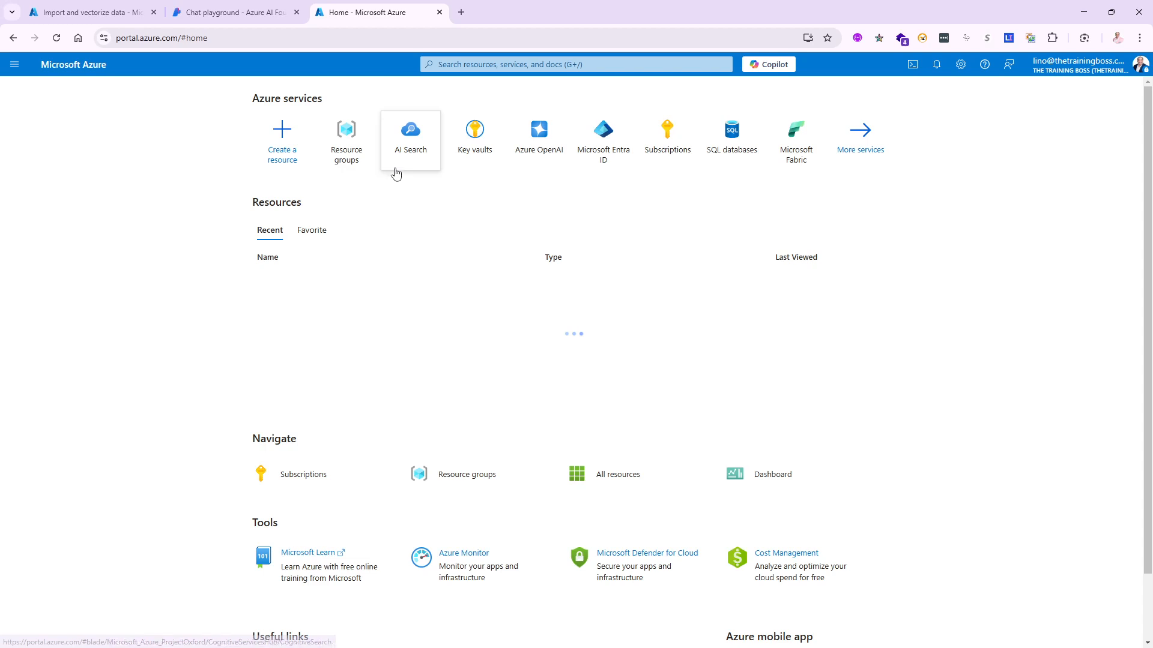
click(354, 150)
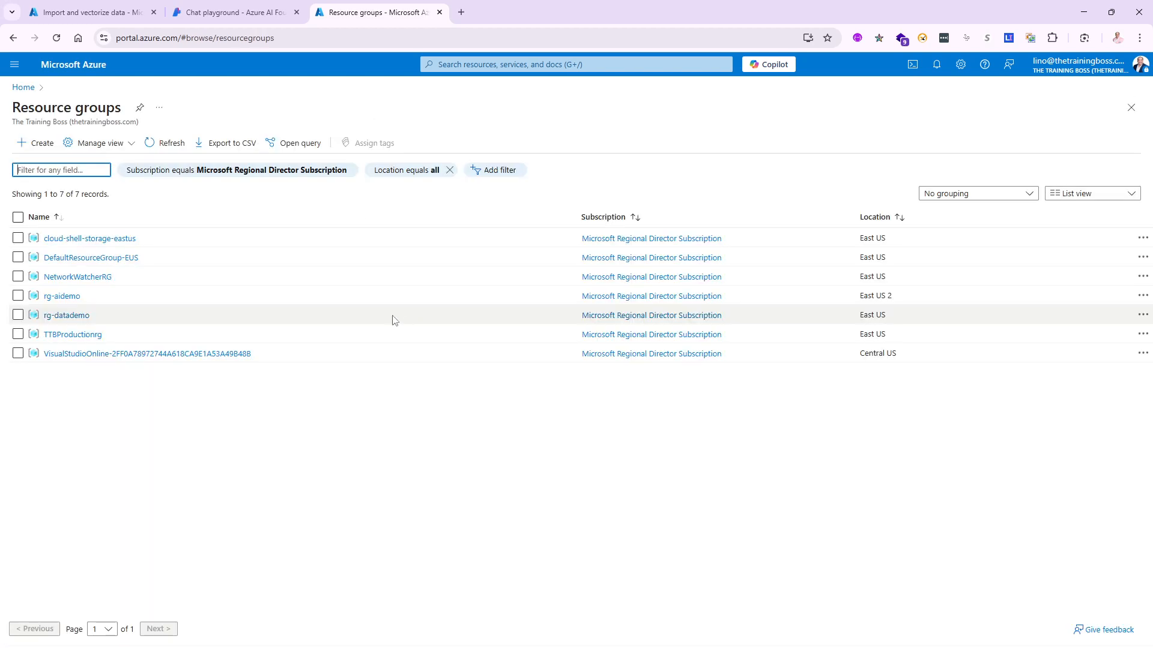
click(63, 295)
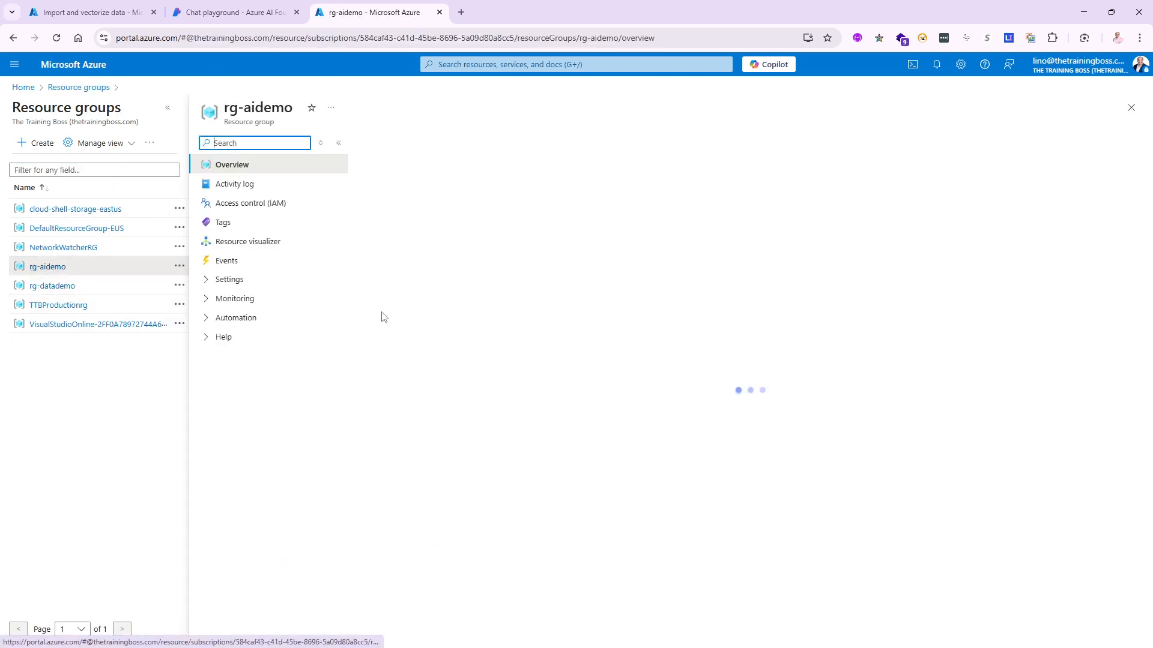
click(423, 430)
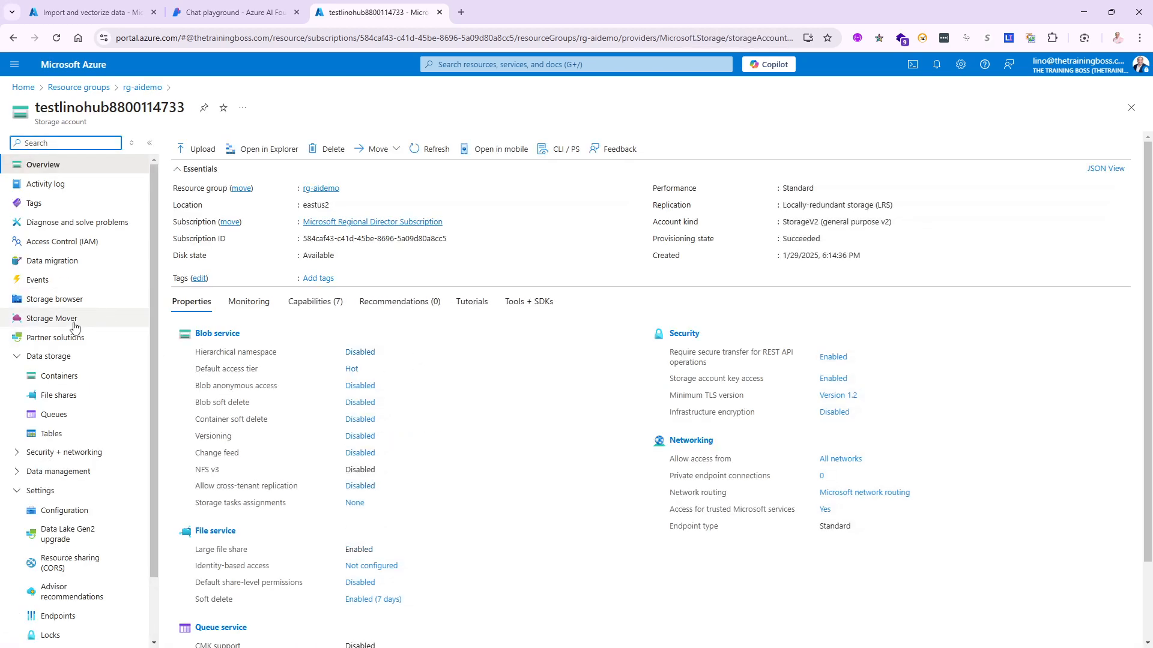
Step: Enable Blob anonymous access in the storage account's configuration and save the change
click(73, 512)
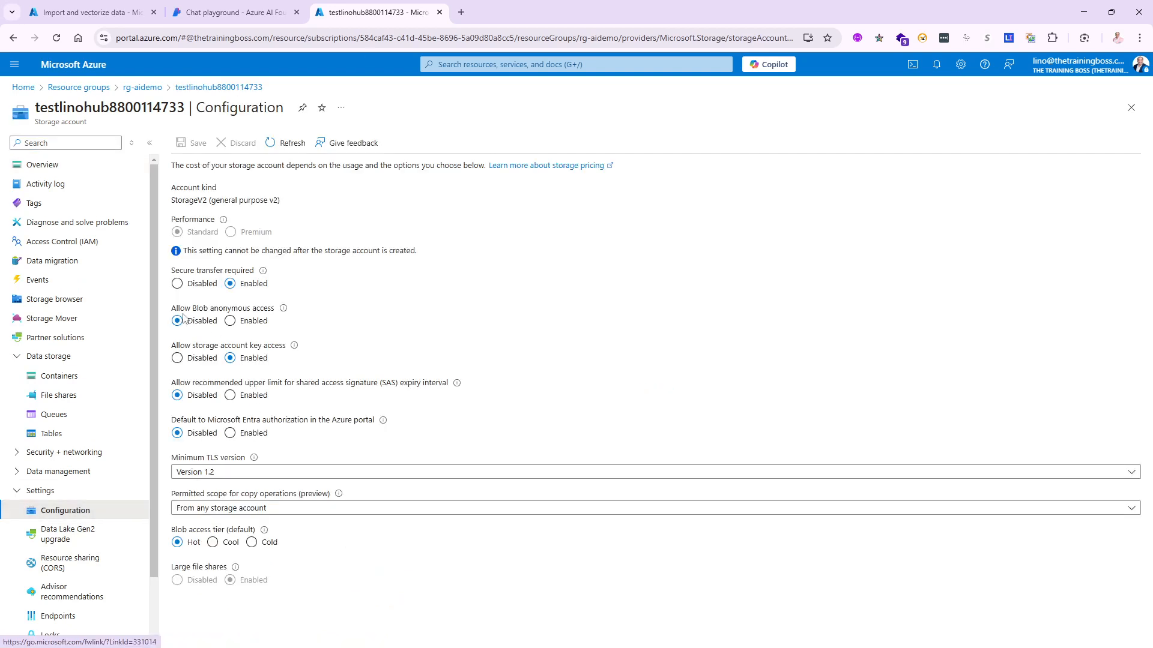
click(230, 322)
click(198, 144)
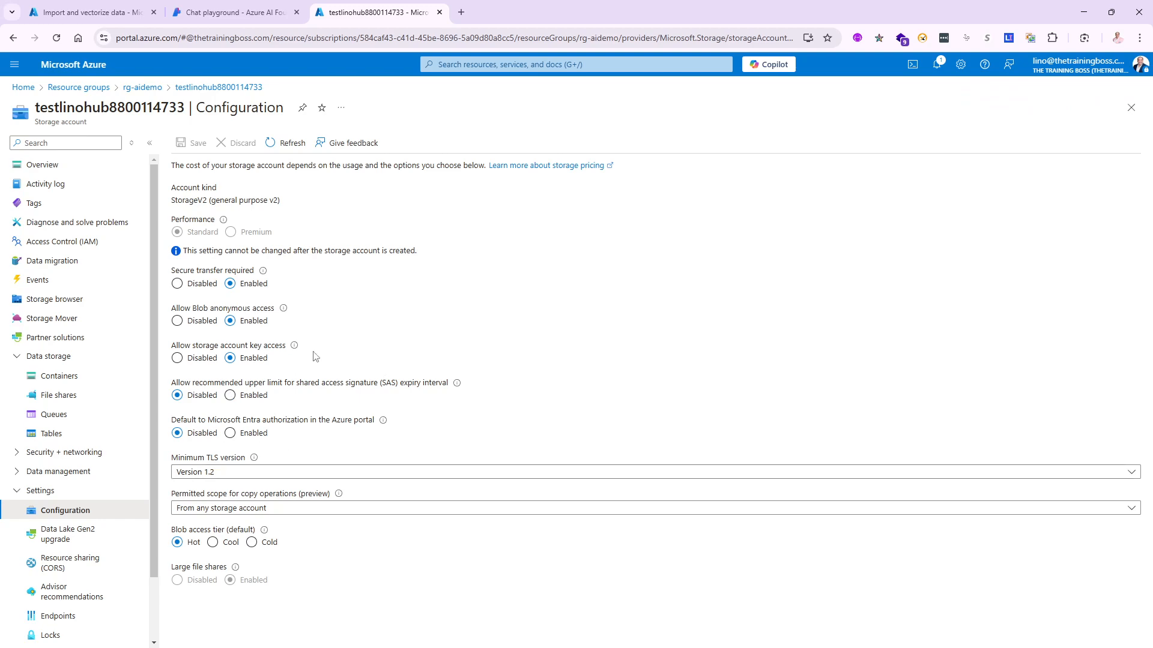
Step: Create a storage container named mystuff with the anonymous access level Blob (anonymous read access for blobs only)
click(61, 377)
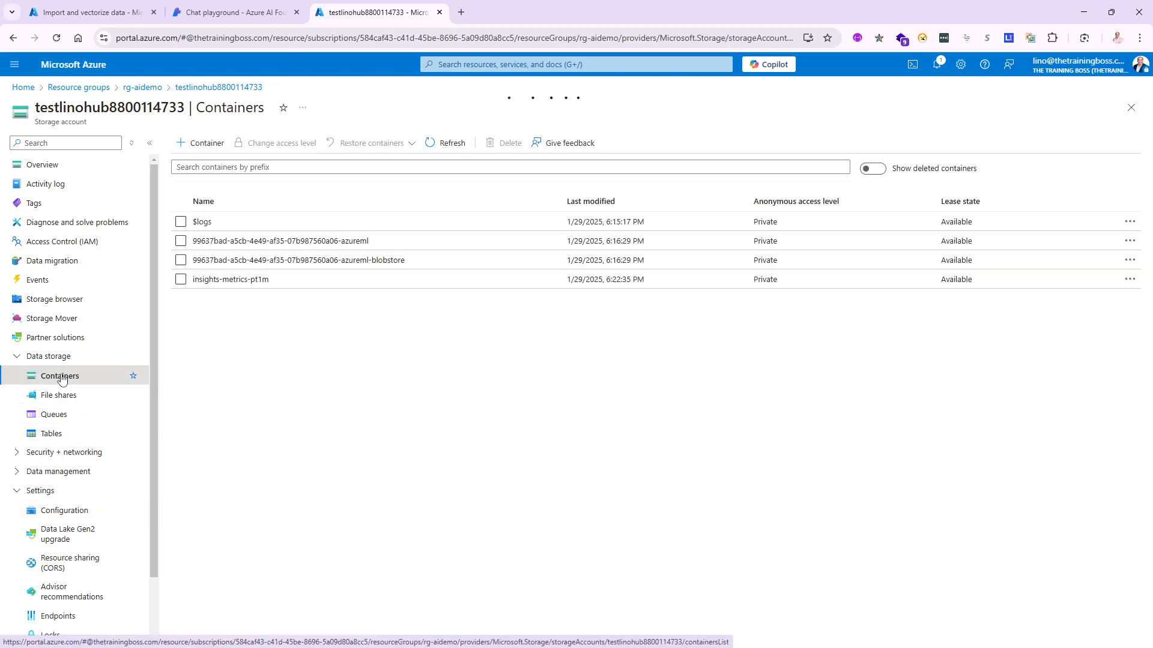
click(202, 166)
click(195, 143)
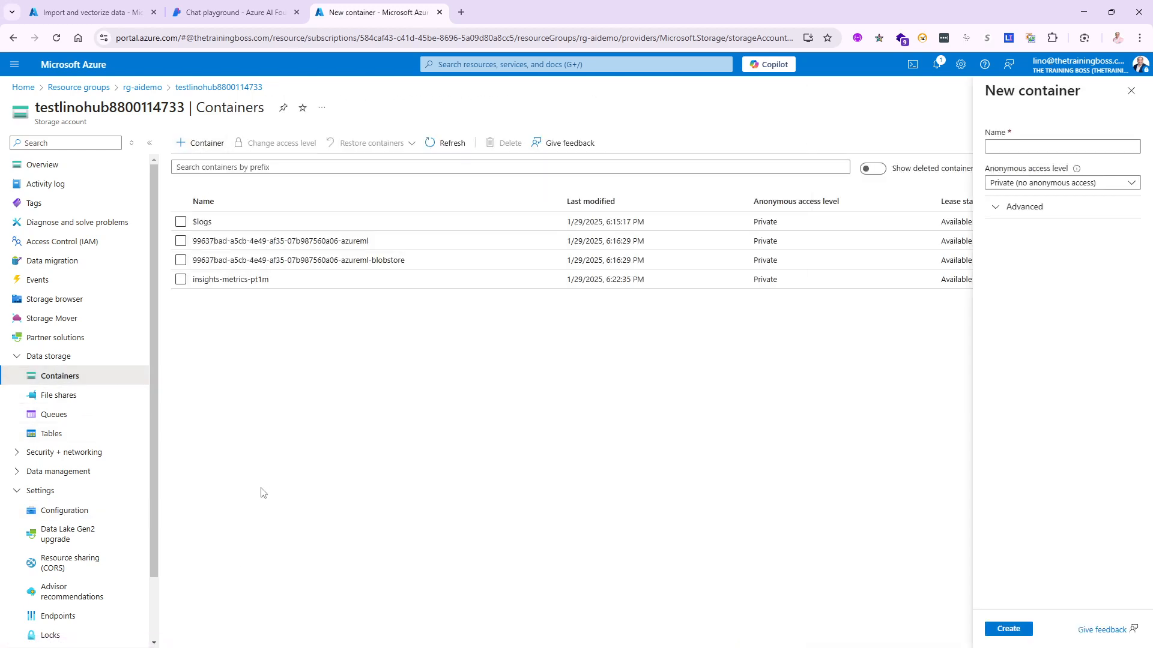
text(mystuff)
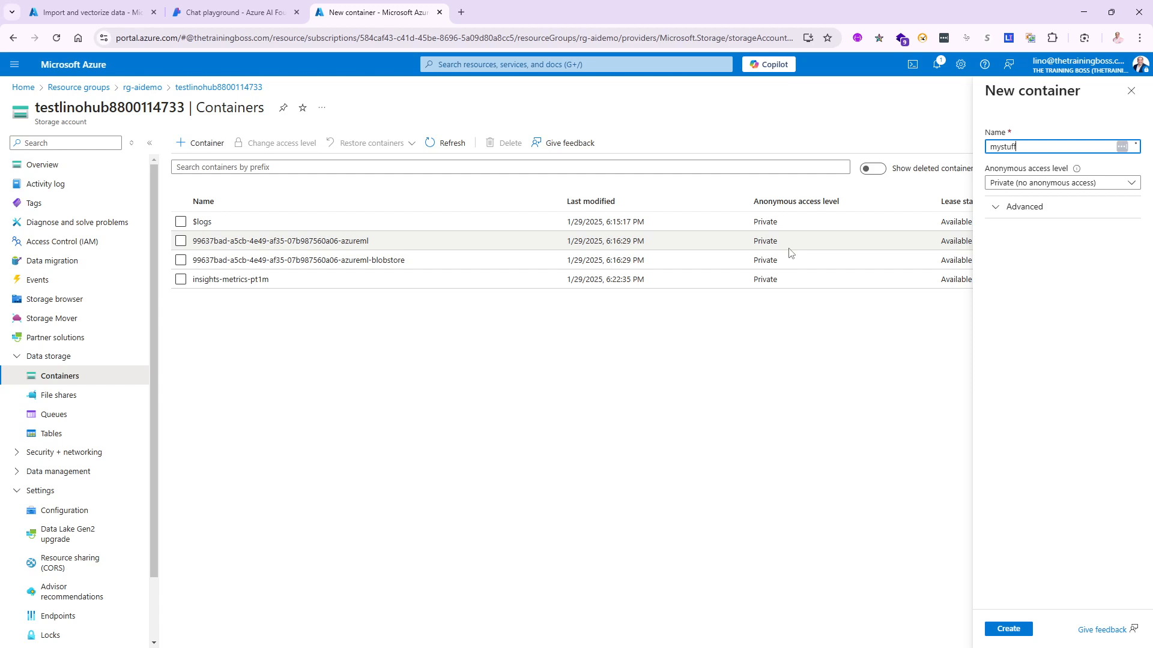
click(1026, 186)
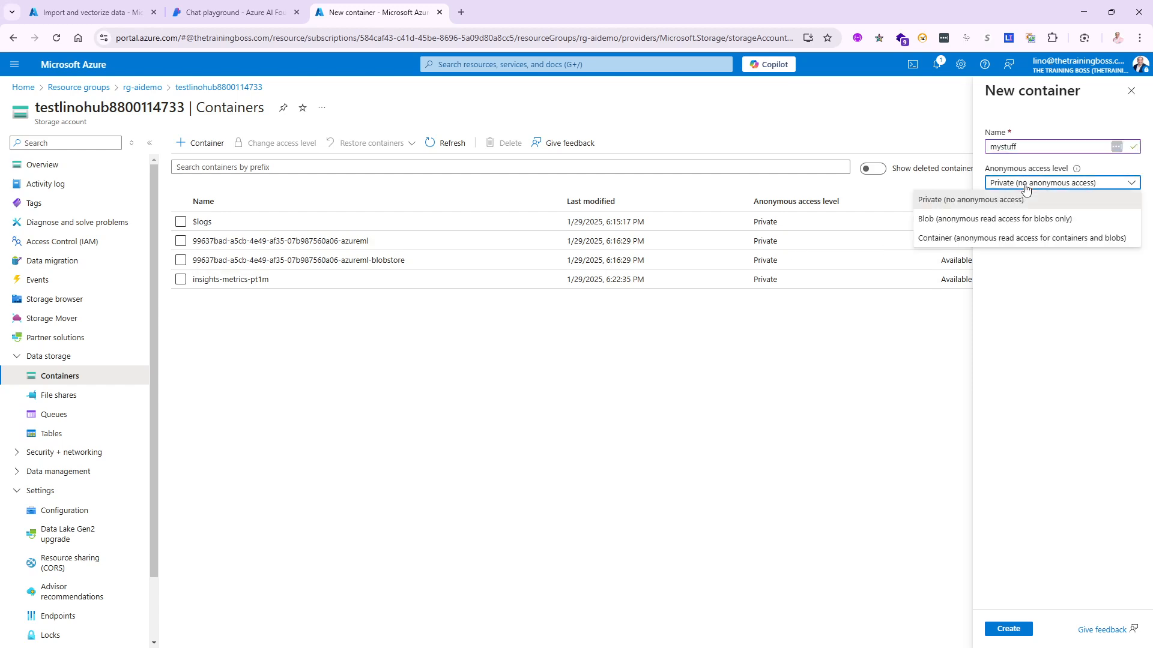
click(1015, 220)
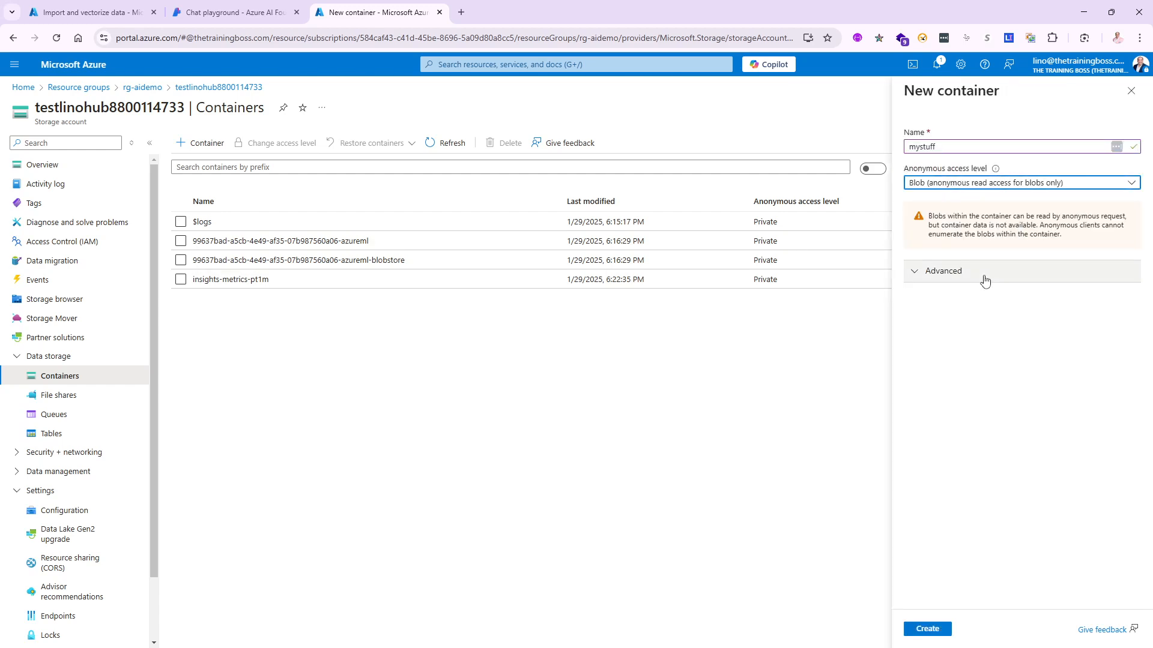
click(937, 636)
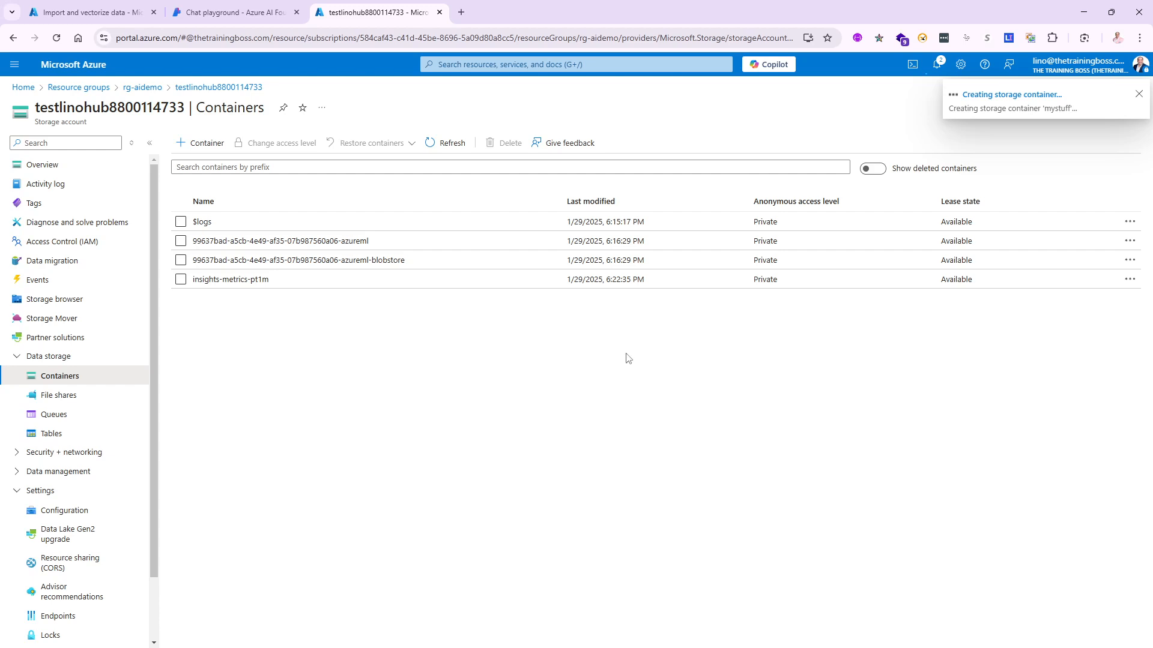
Step: Upload FAQ.txt, Hotels.txt and Resorts.txt from the AIDesignWins src/data folder to the mystuff container
click(208, 302)
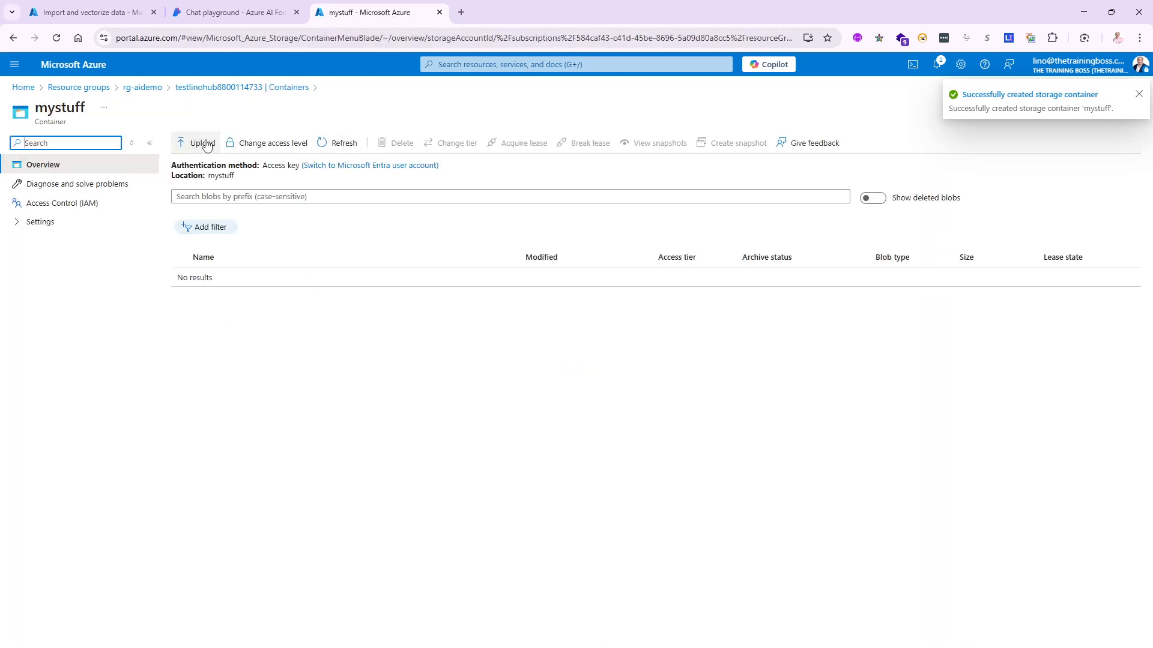
click(203, 144)
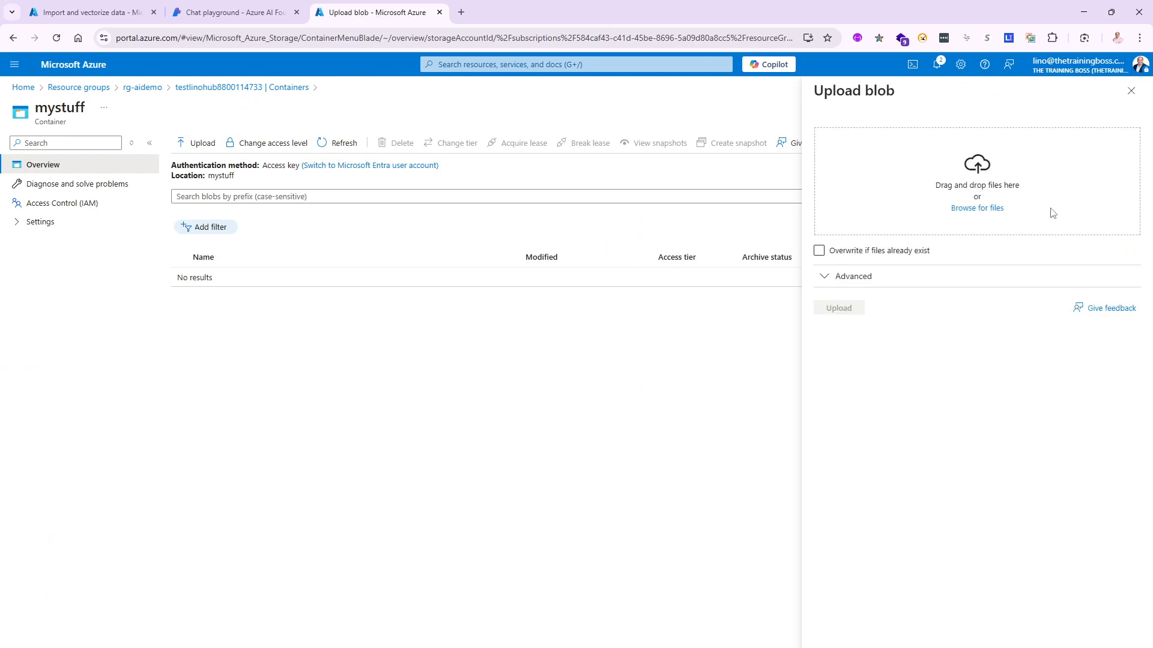
click(977, 208)
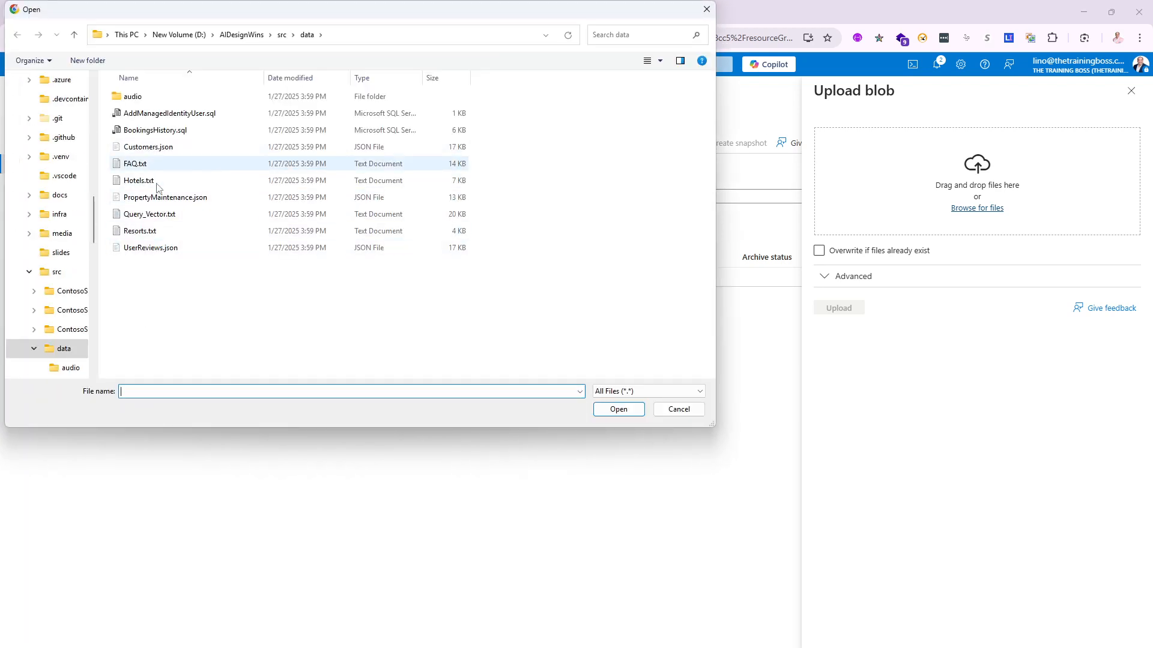
click(133, 165)
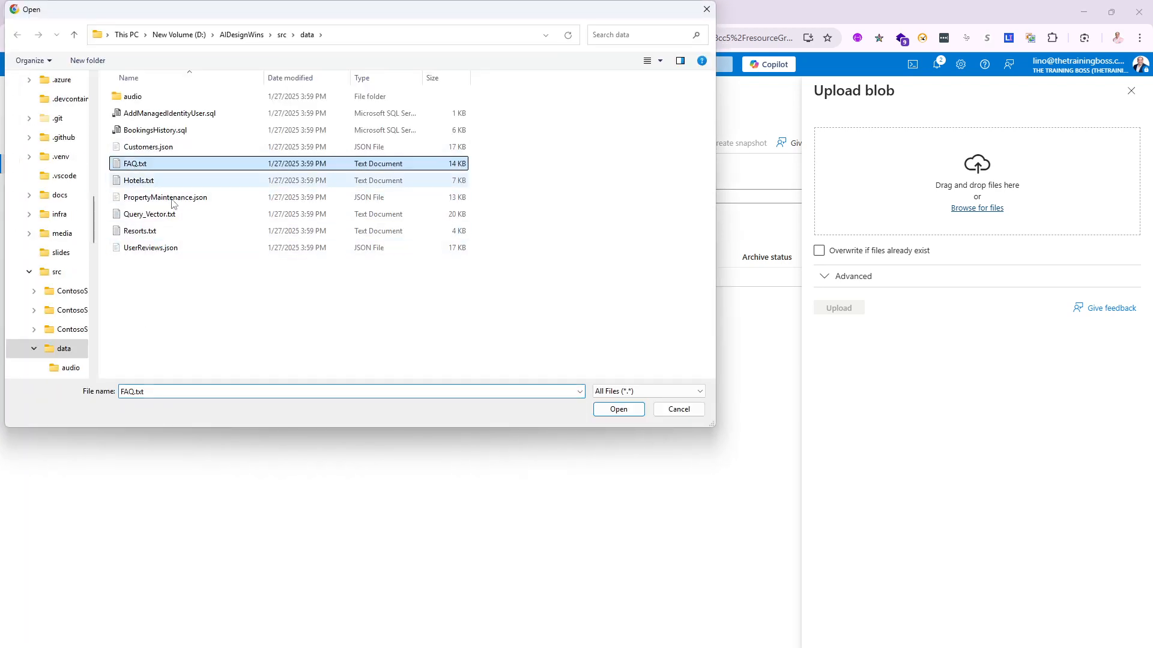
ctrl+click(135, 182)
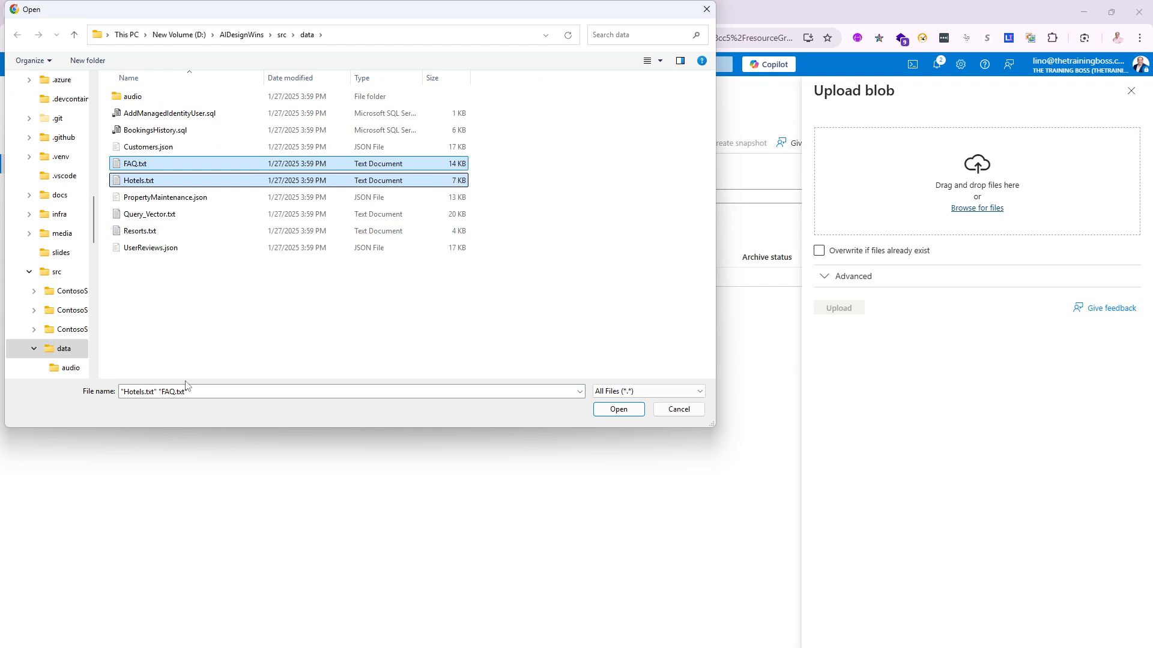
ctrl+click(137, 233)
click(620, 411)
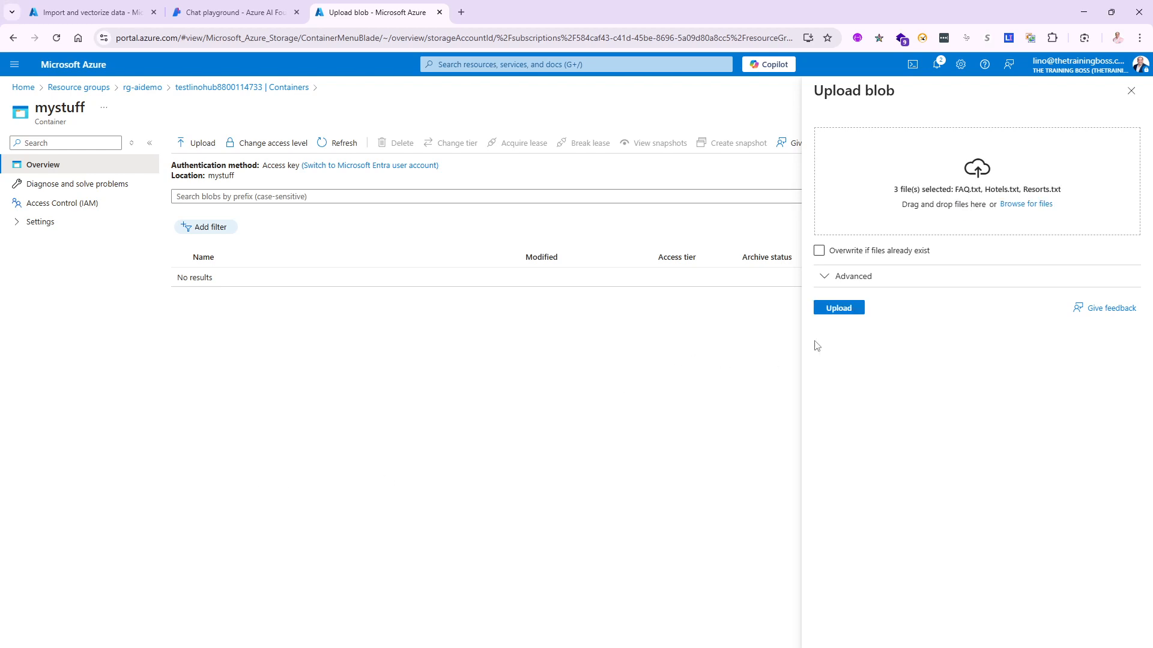
click(838, 308)
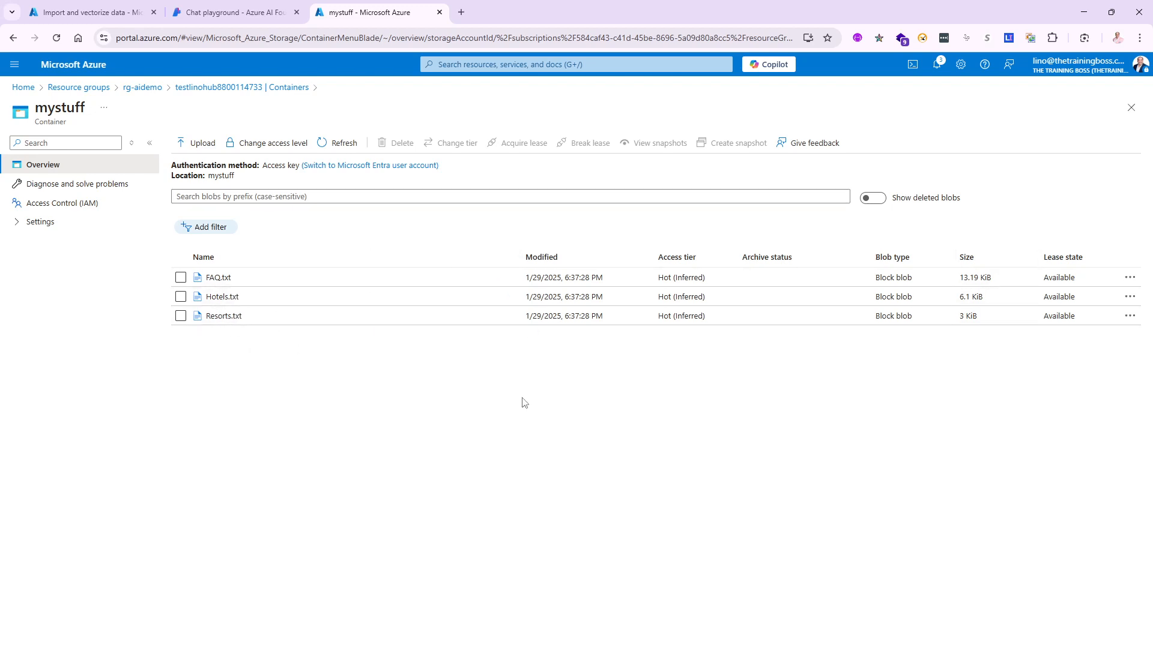
click(91, 13)
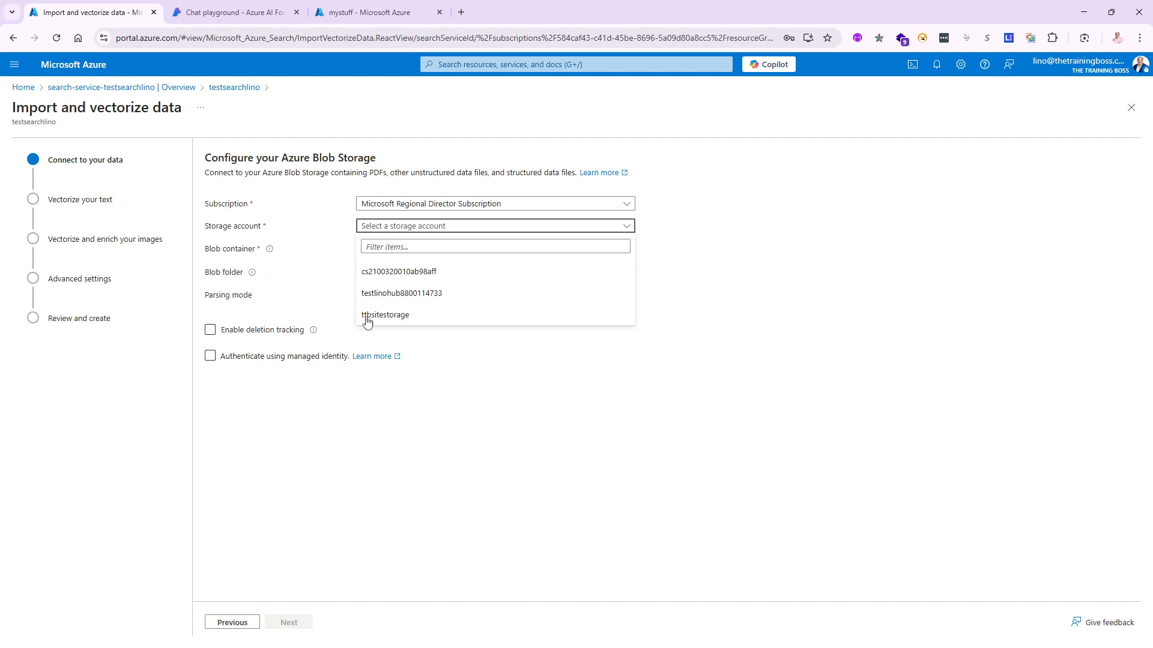
click(409, 296)
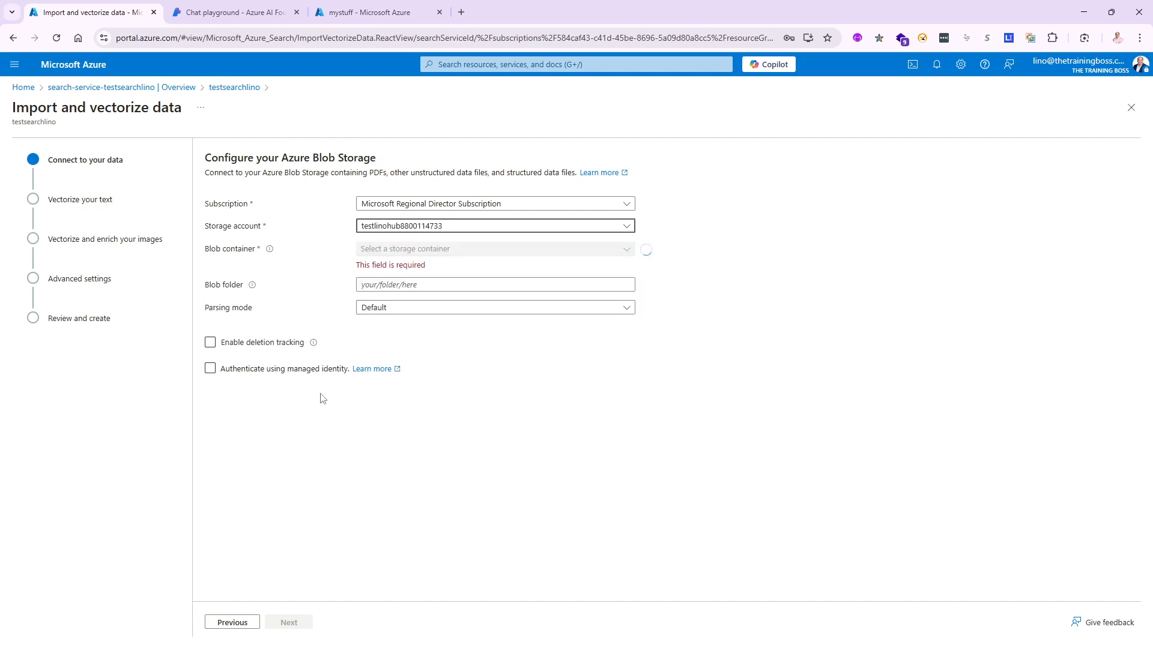
click(427, 252)
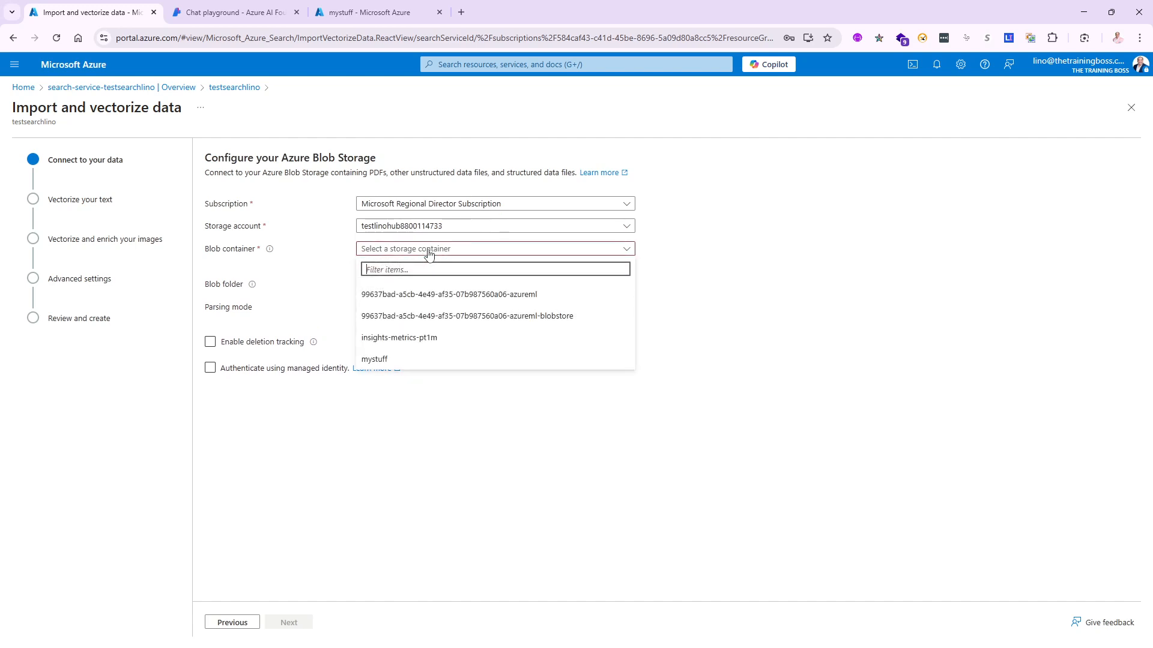
click(373, 361)
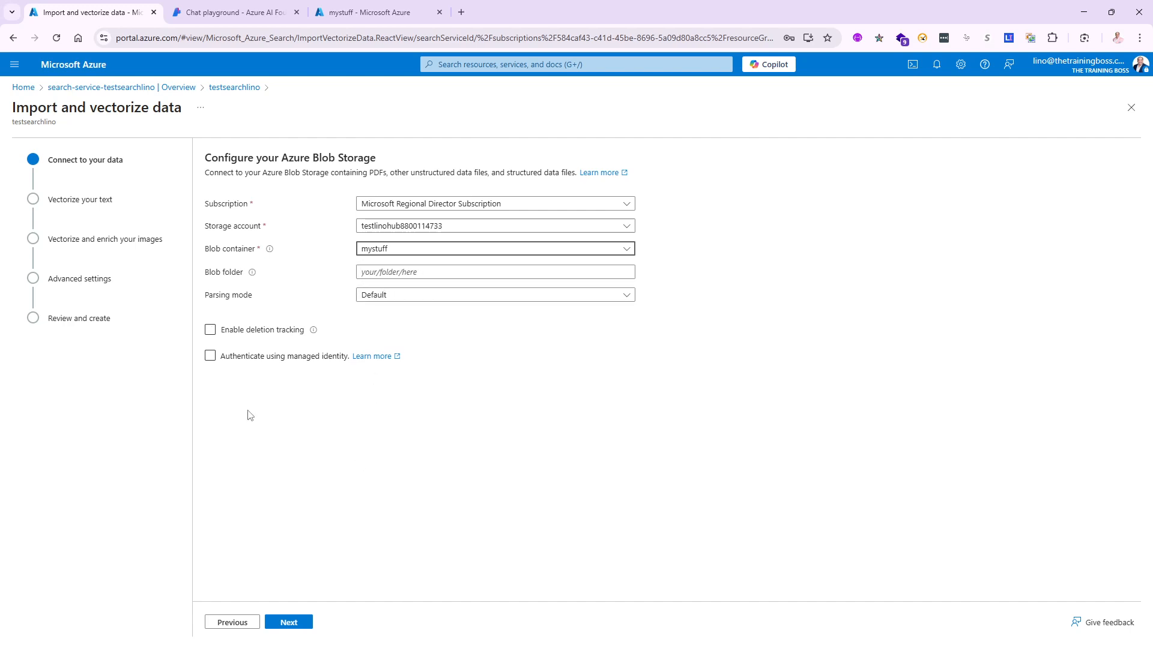
click(210, 356)
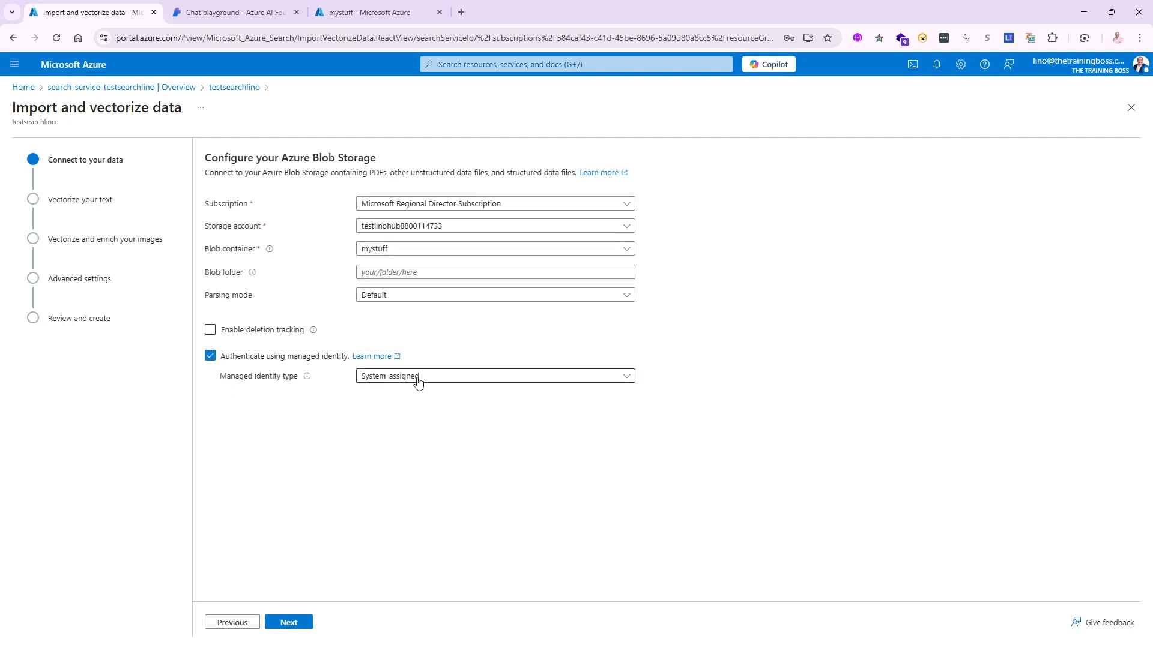
click(453, 382)
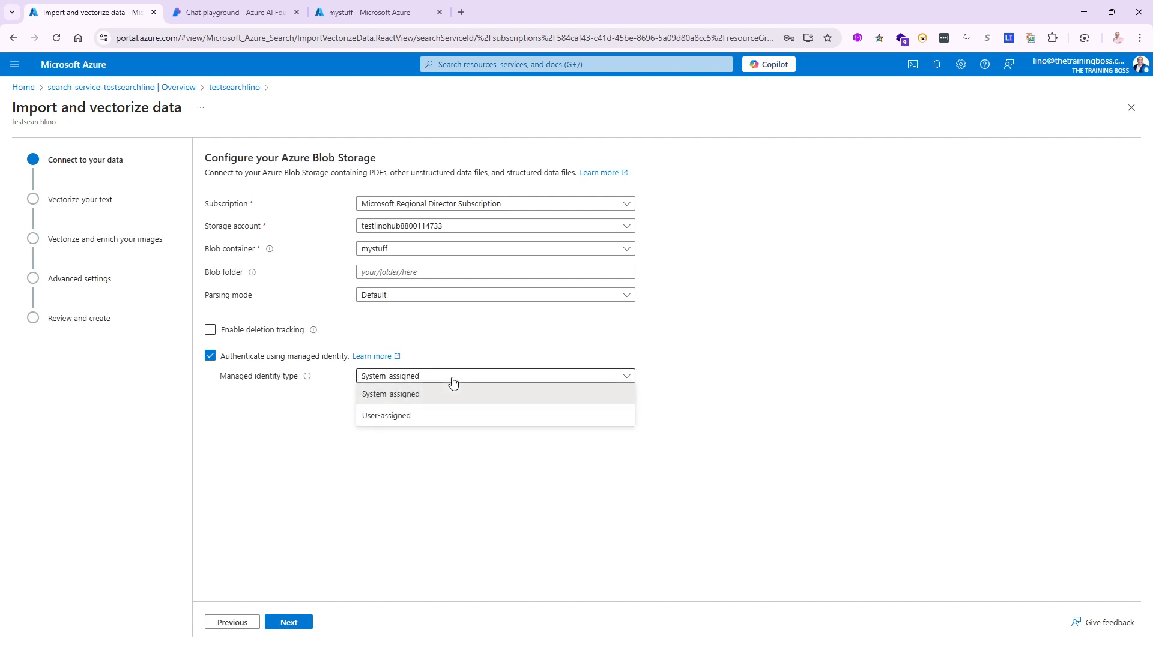
click(453, 380)
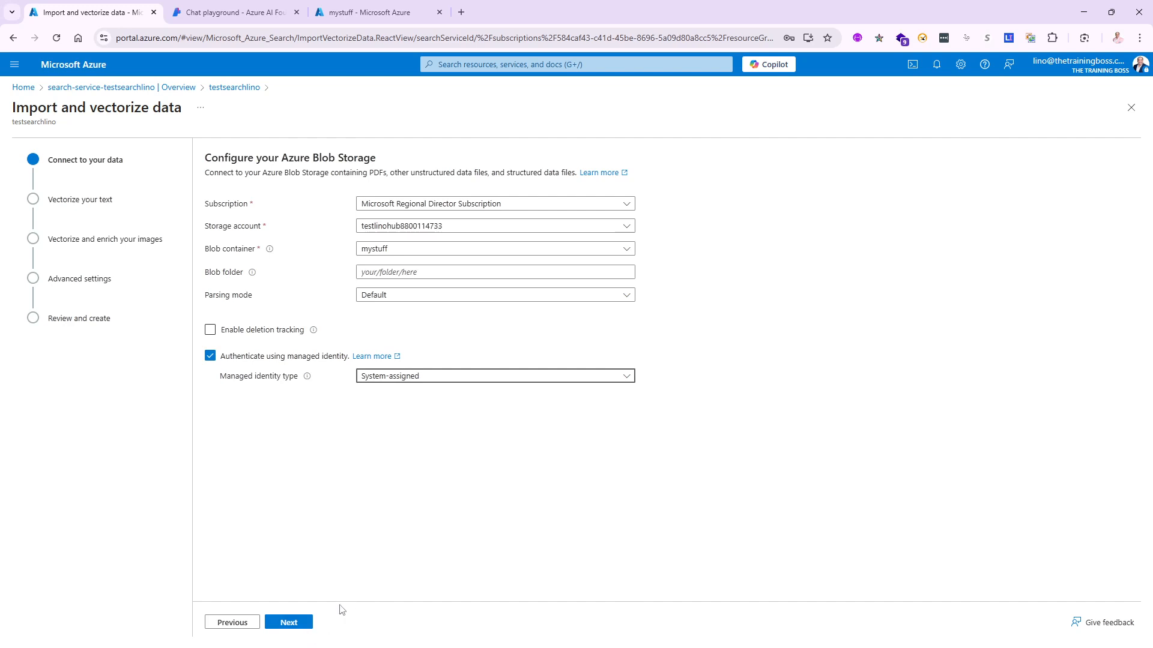
click(291, 622)
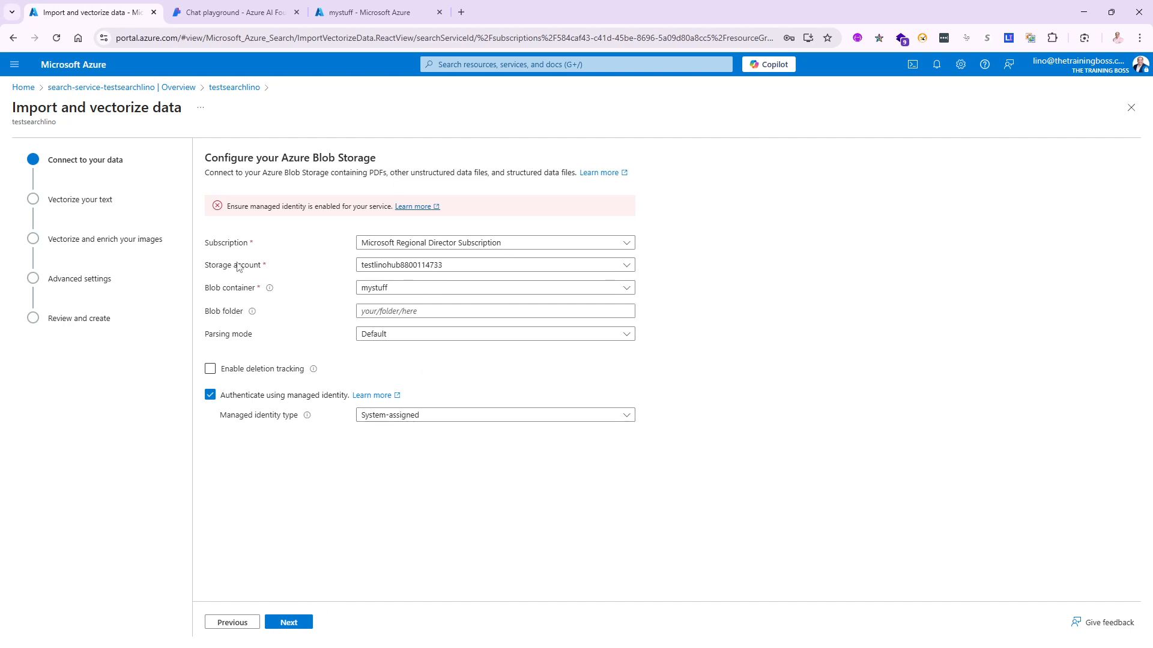
Step: Leave the import and enable the system-assigned managed identity on the testsearchlino search service, saving the change
click(141, 90)
key(Return)
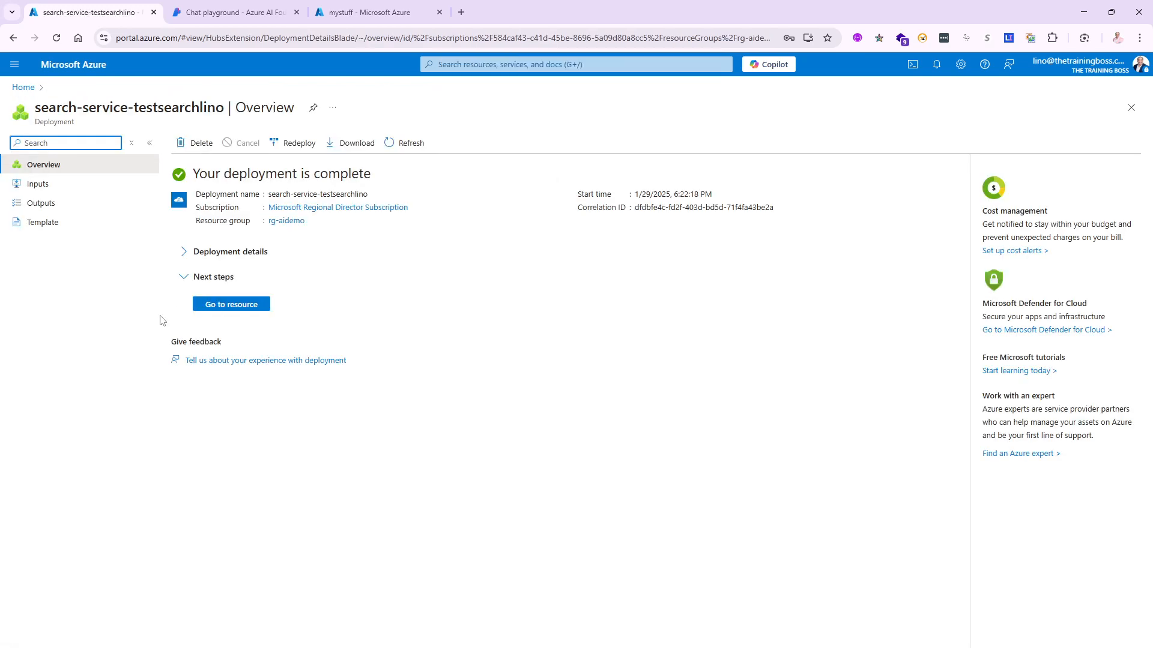
click(242, 306)
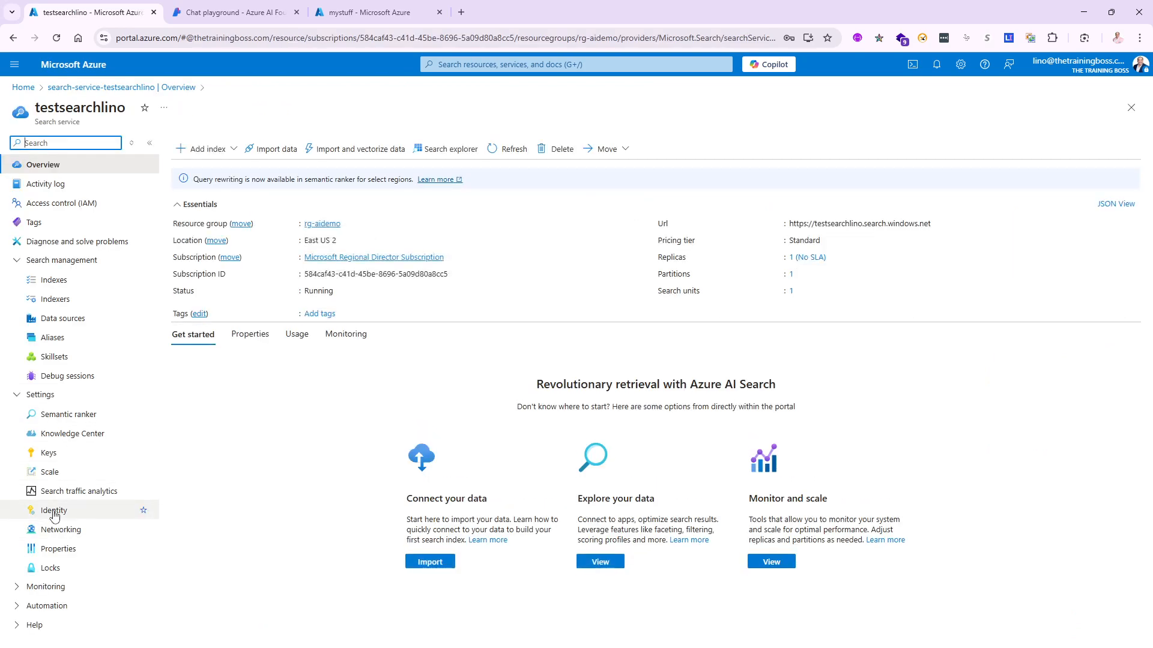
click(54, 511)
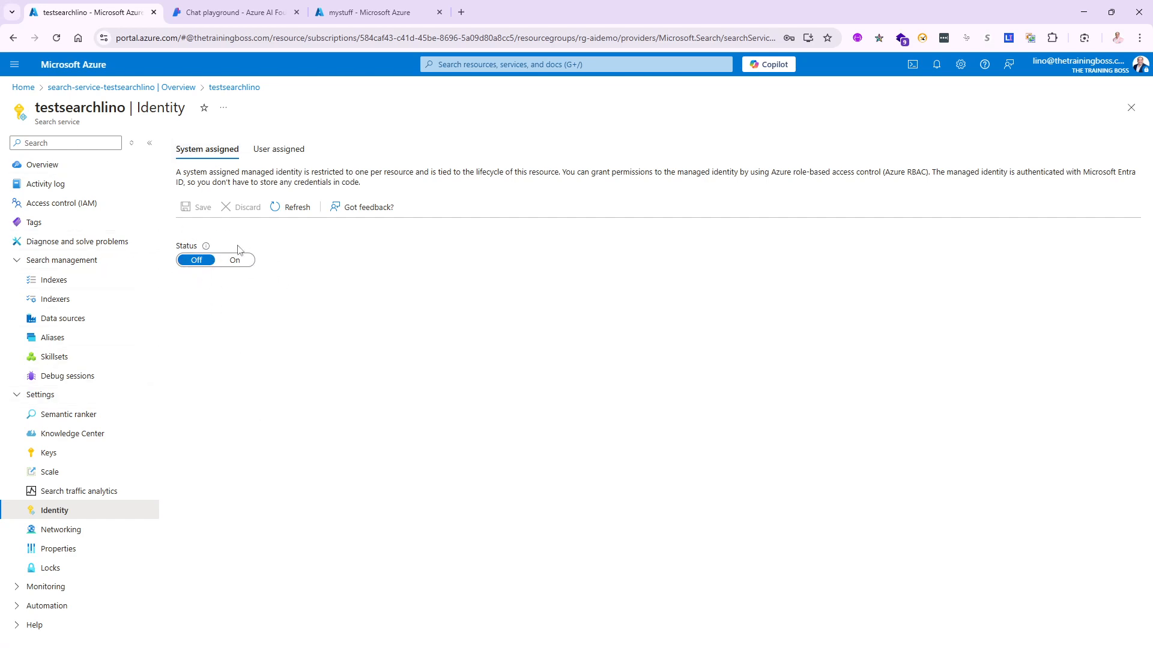
click(279, 151)
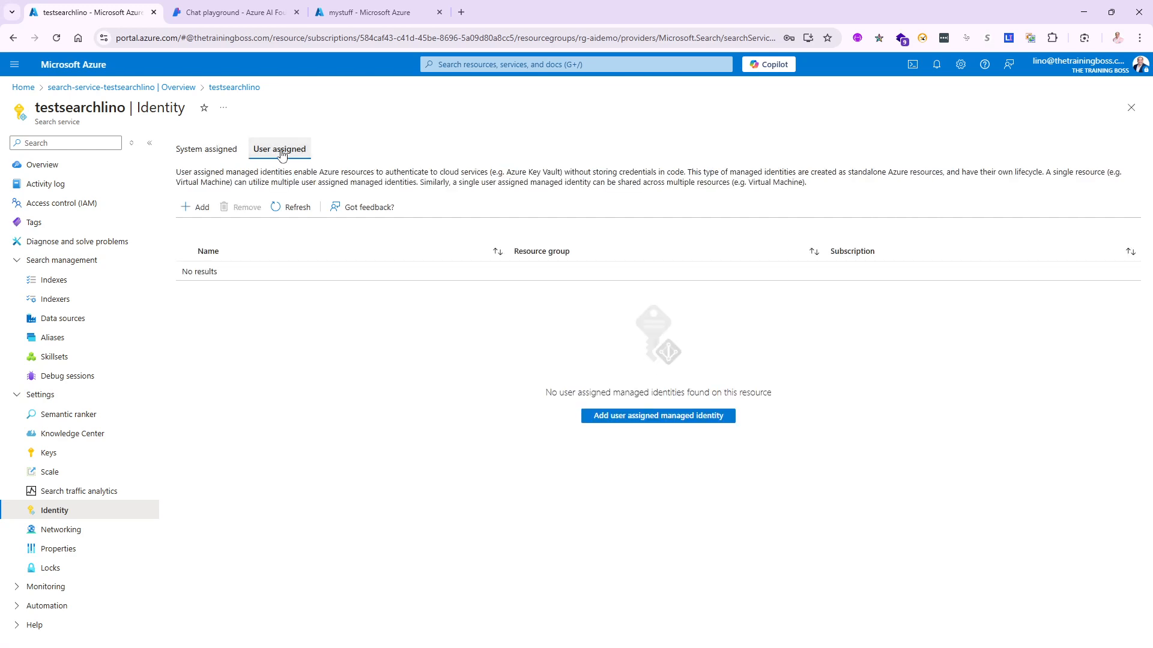
click(209, 152)
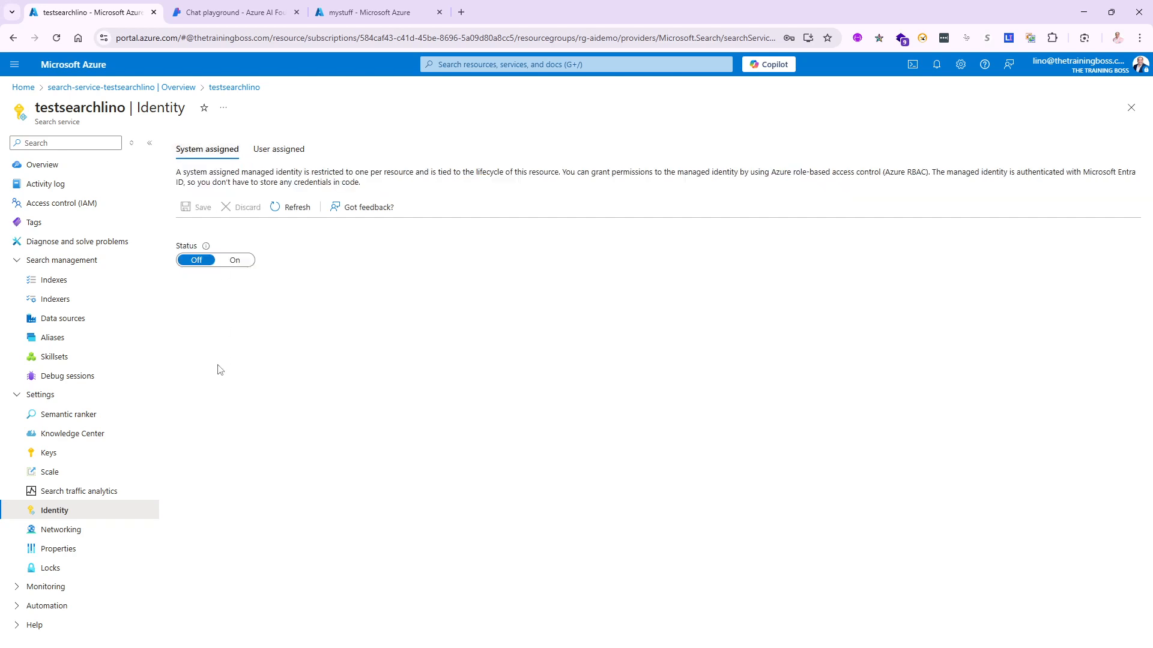
click(234, 260)
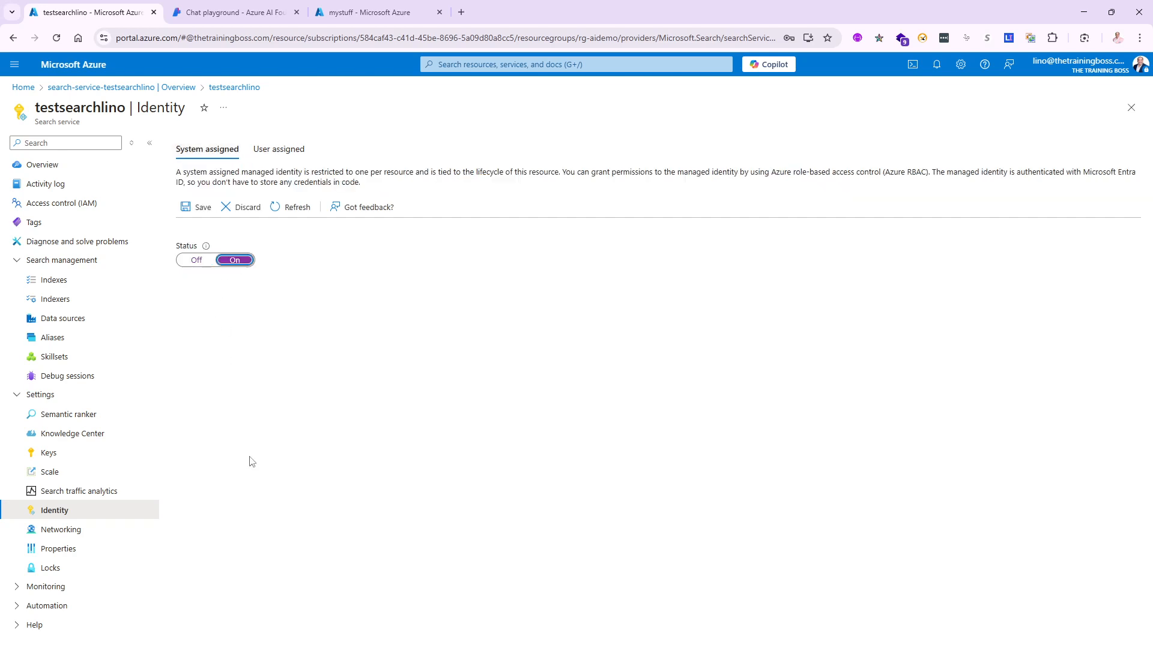
click(196, 208)
click(194, 210)
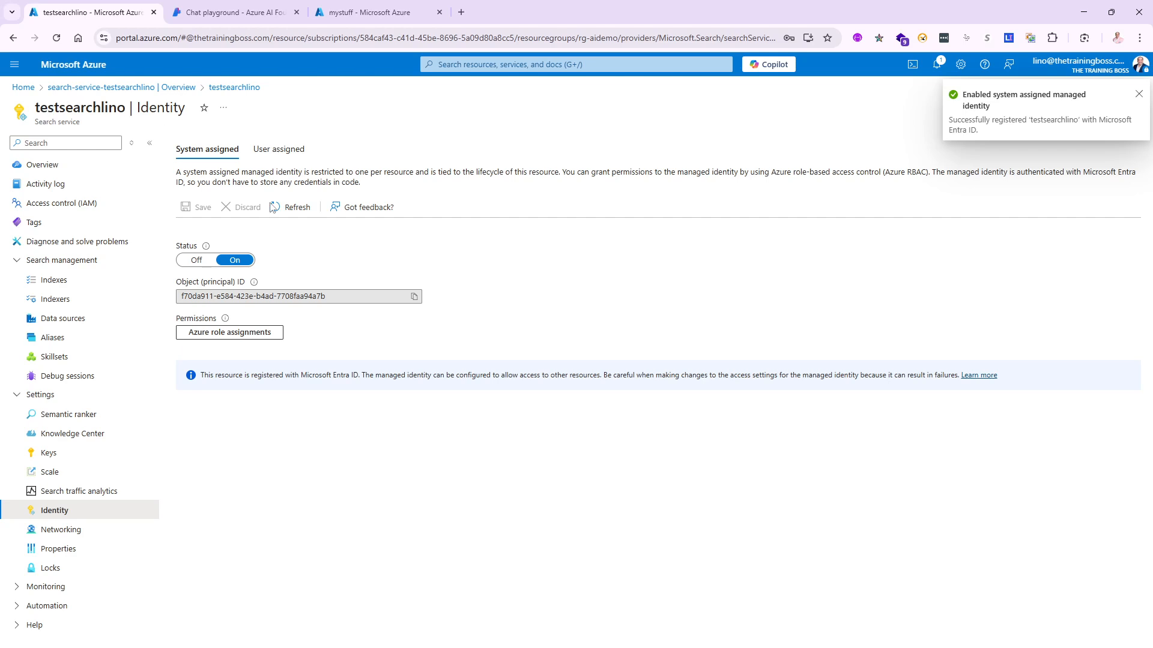
click(42, 166)
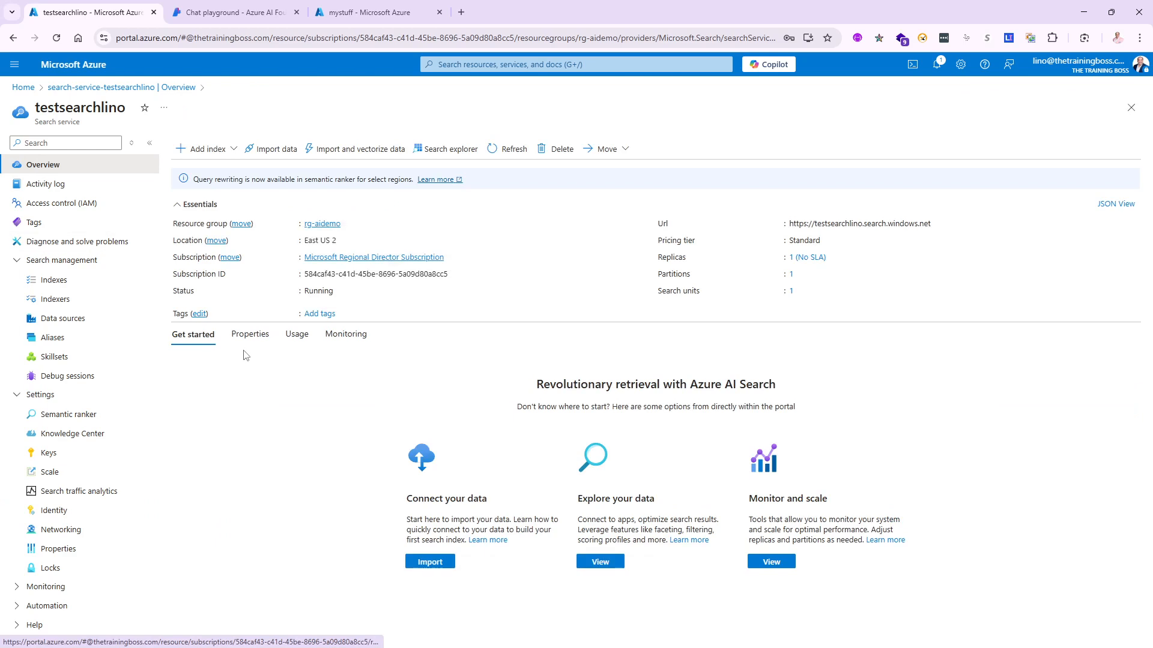
click(354, 150)
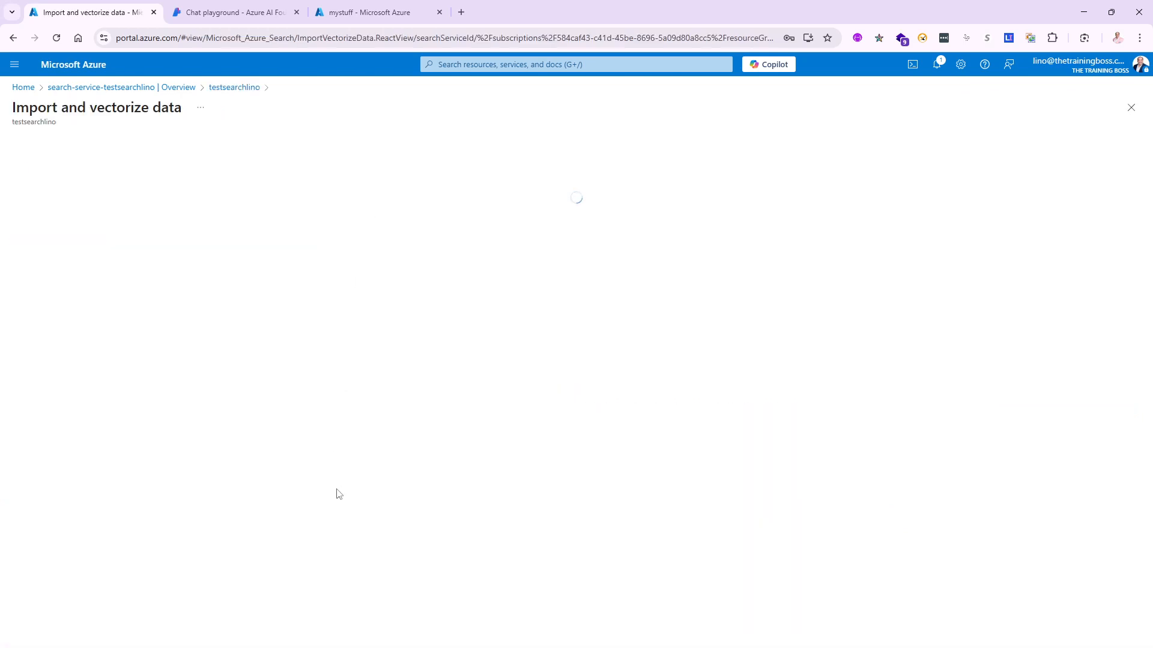
click(294, 219)
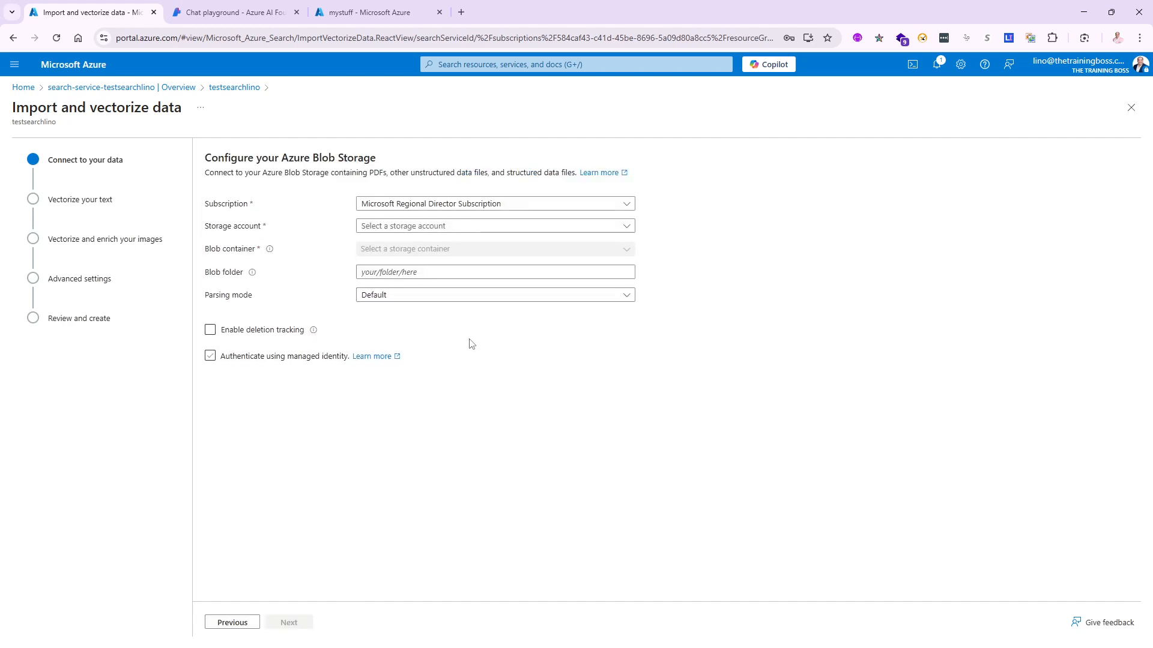
click(428, 226)
click(393, 292)
click(393, 249)
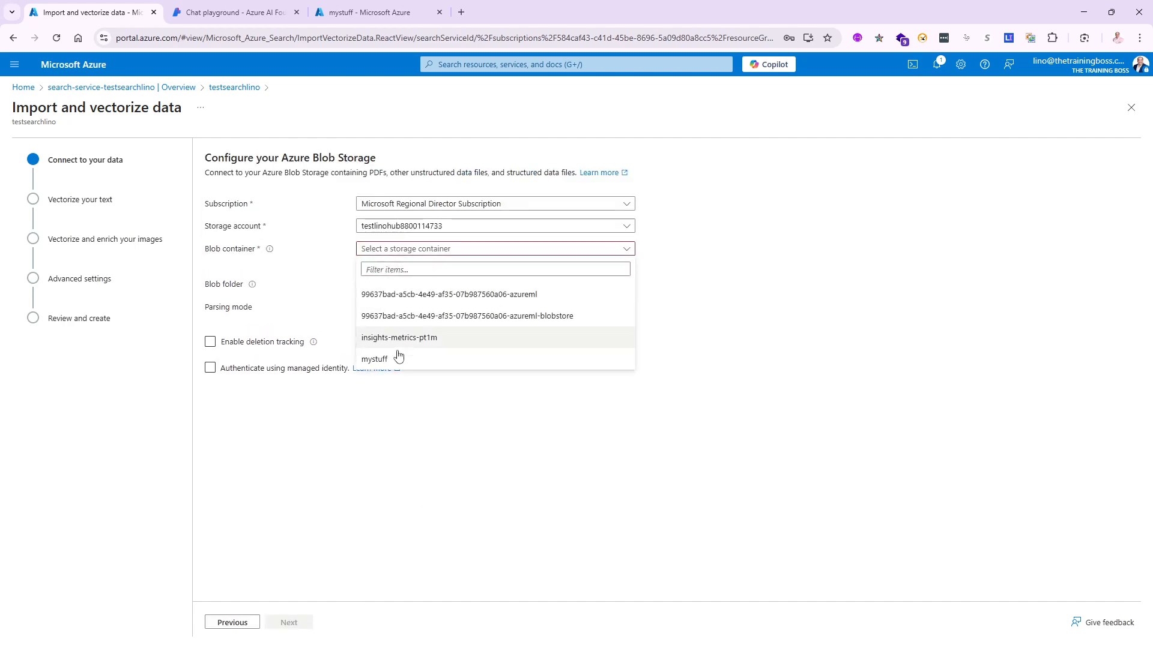
click(382, 359)
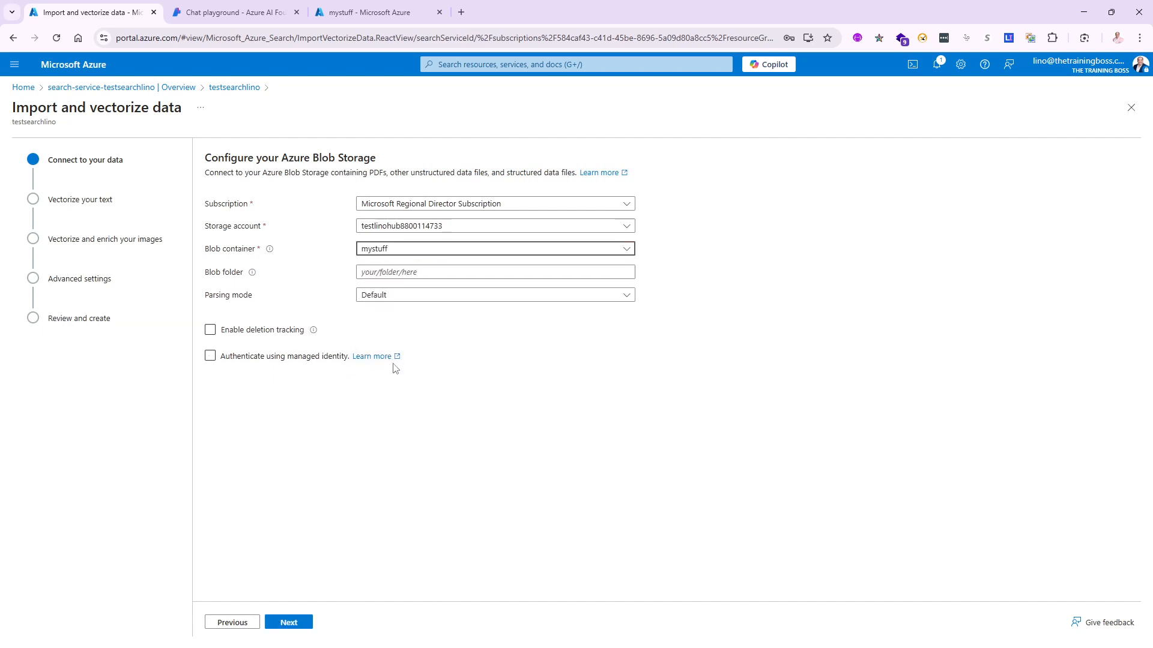
click(210, 356)
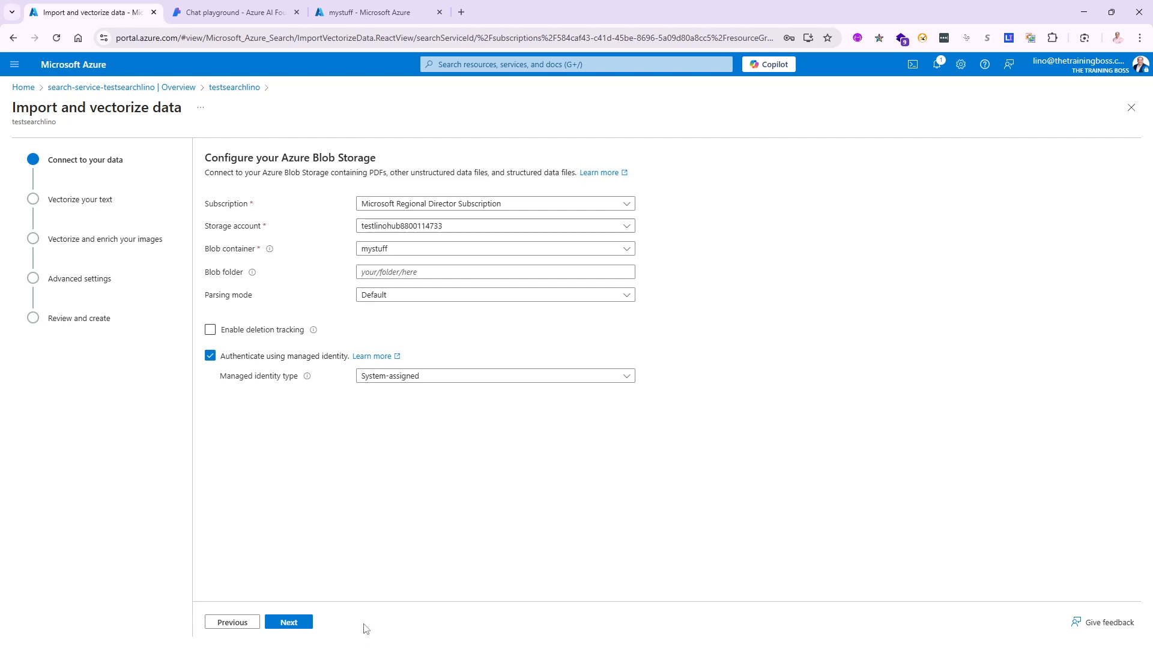
click(290, 624)
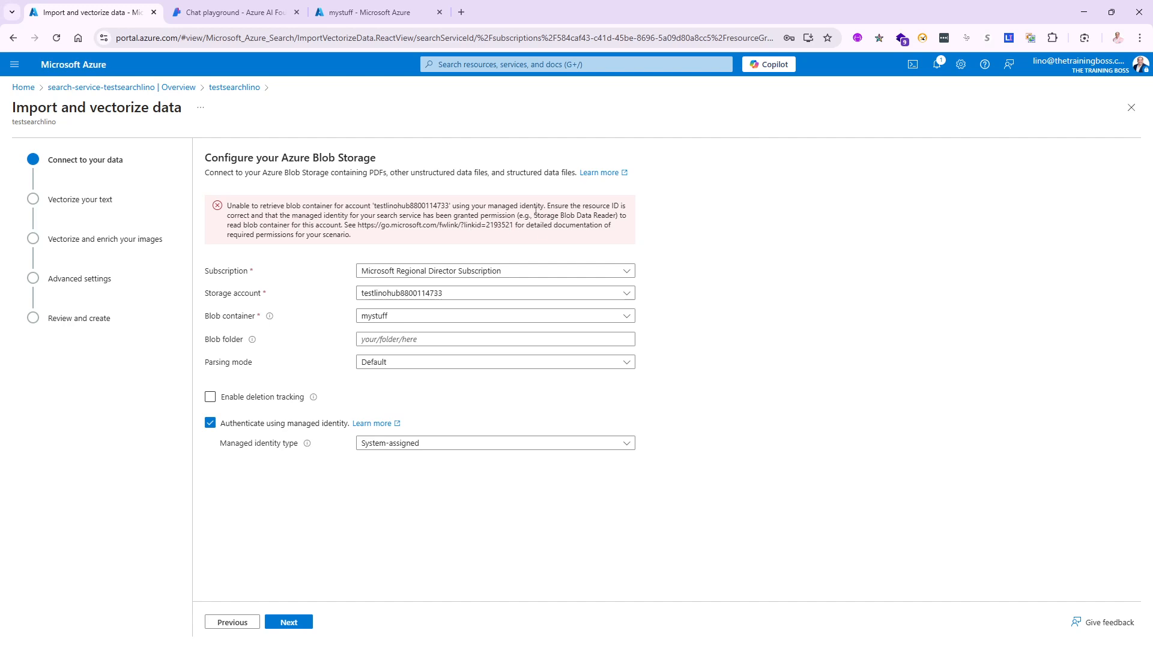
drag(534, 215, 616, 217)
key(ctrl+c)
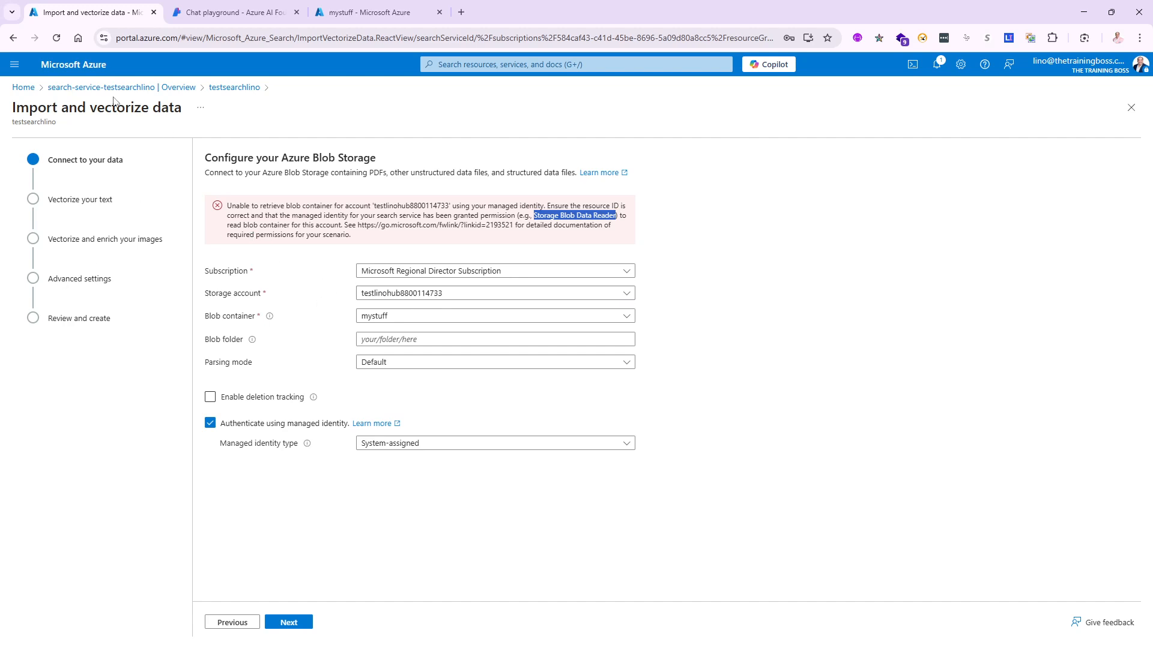
click(93, 87)
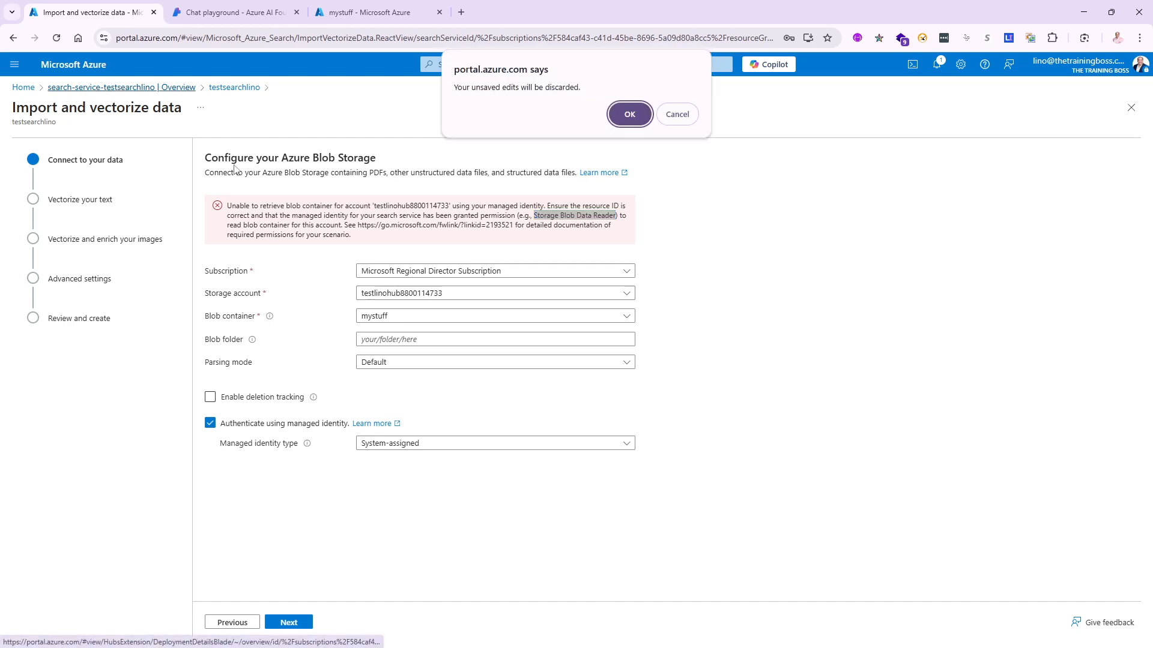
click(629, 114)
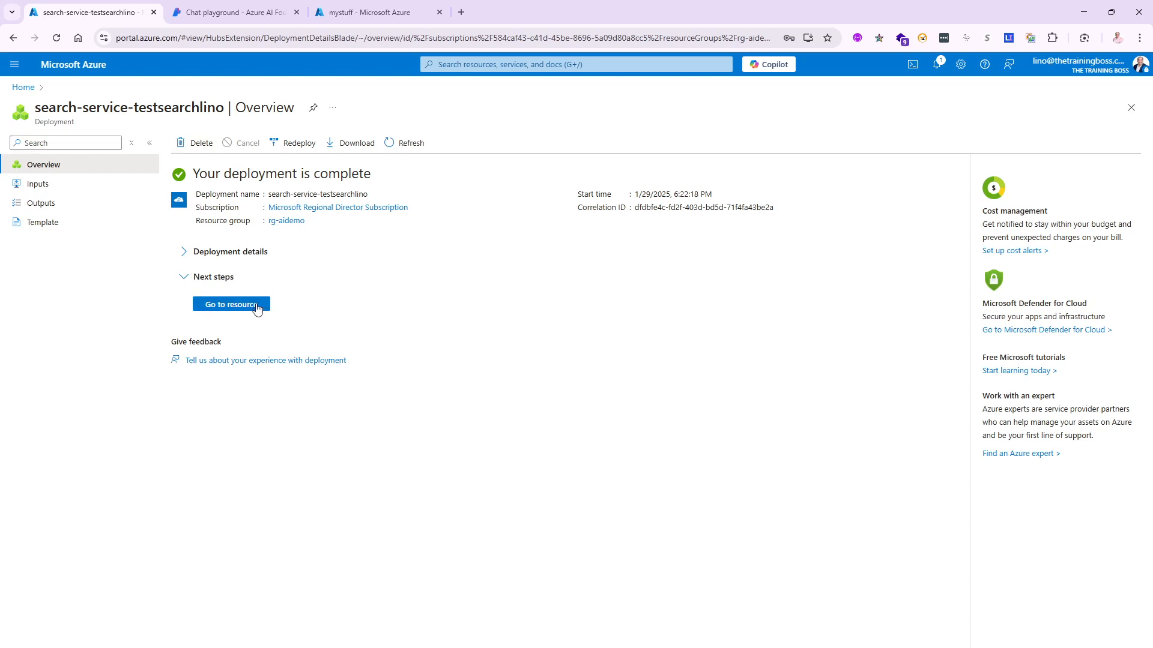
click(256, 306)
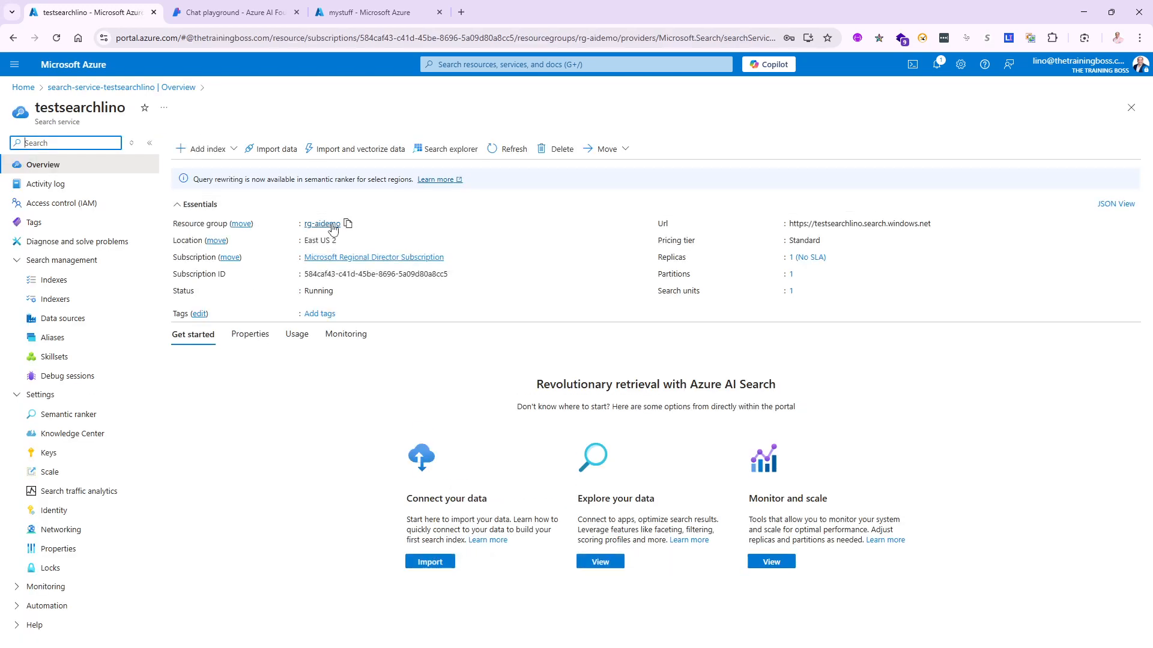
click(335, 225)
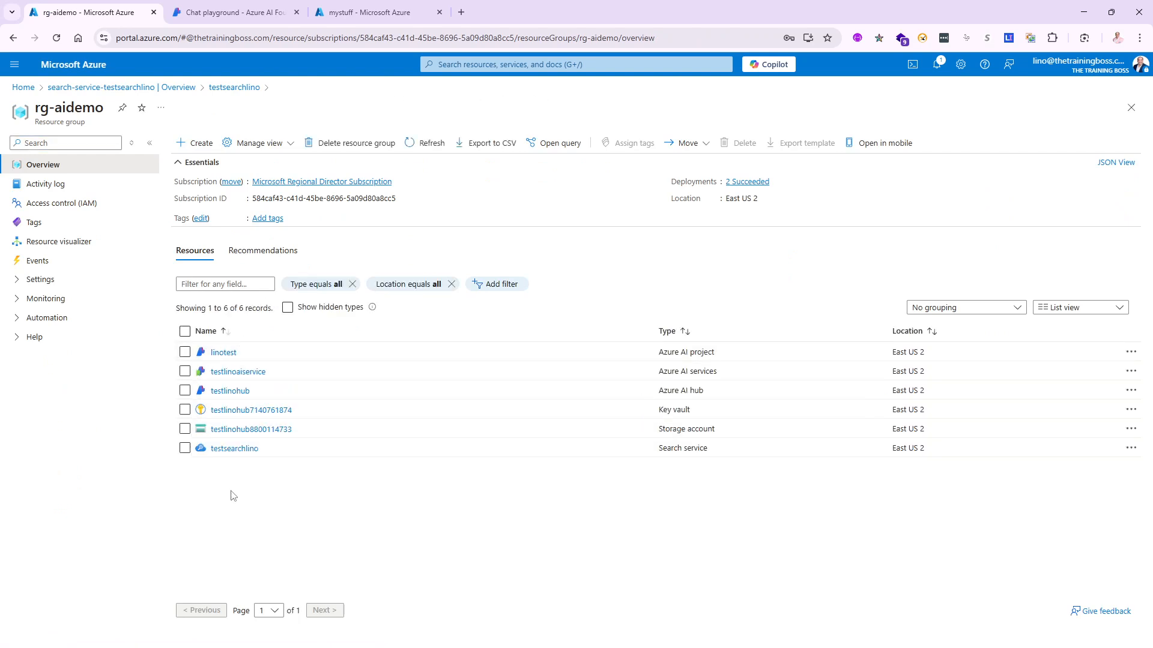
click(241, 430)
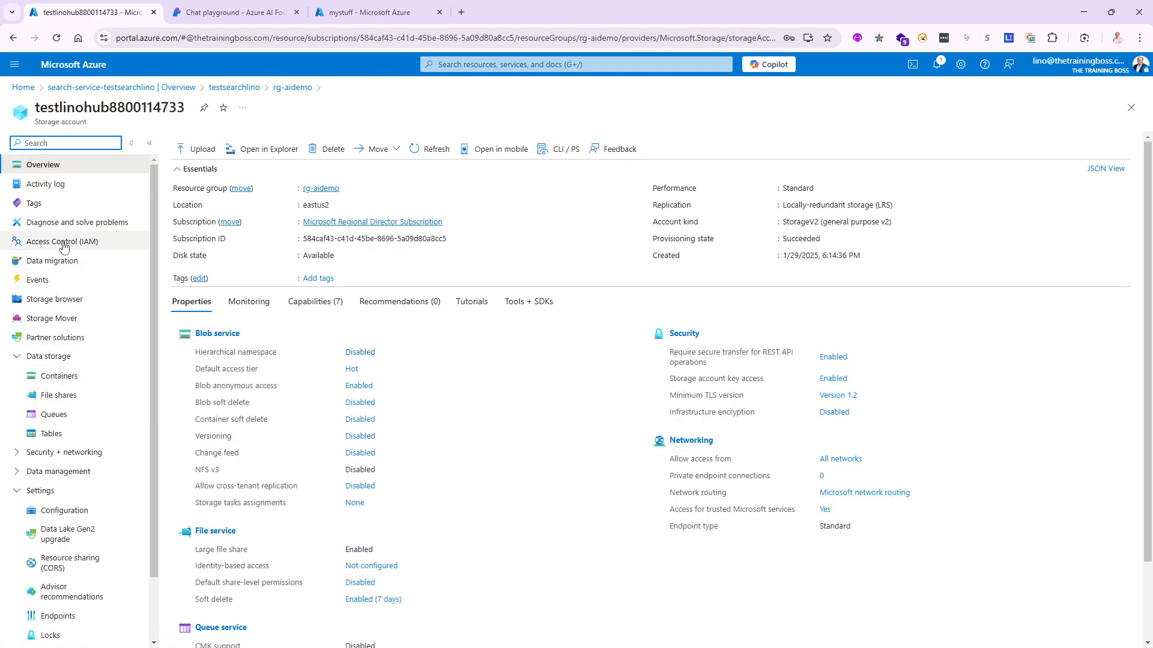
click(63, 244)
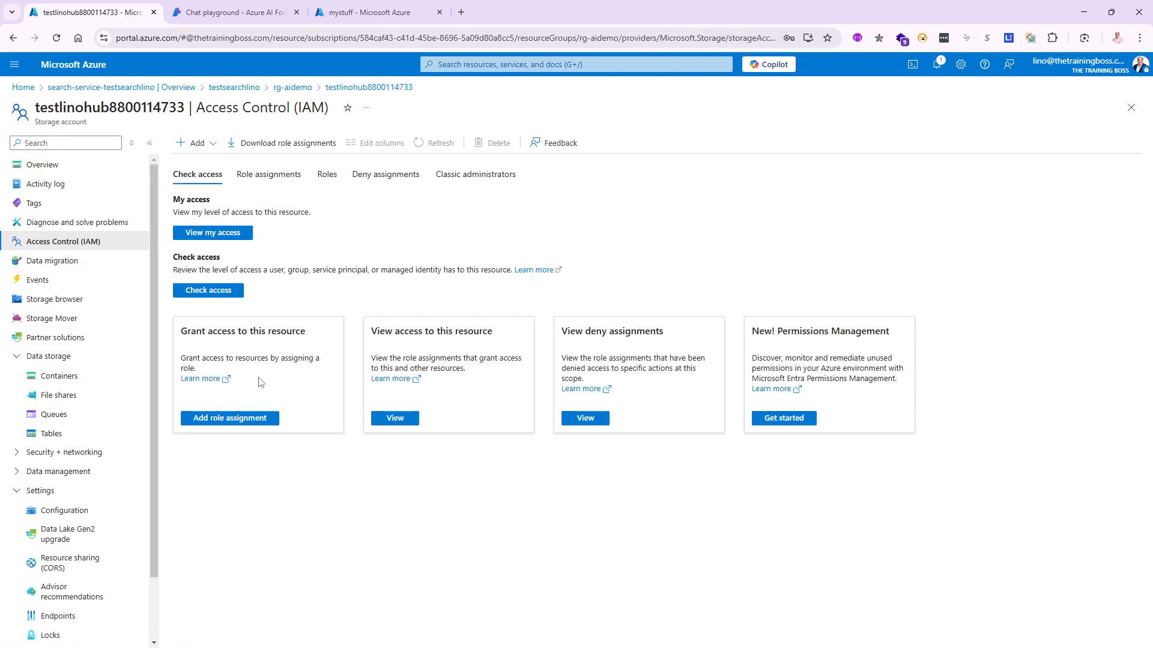
Step: Start a new role assignment on the storage account and choose the Storage Blob Data Reader role
click(195, 143)
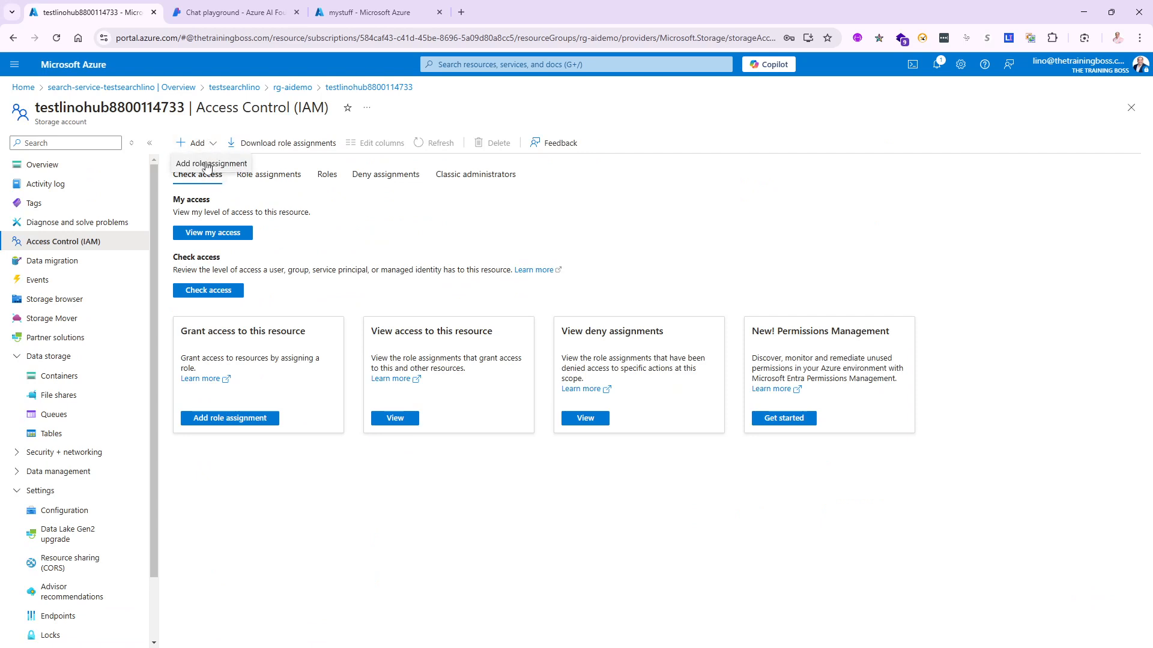
click(207, 163)
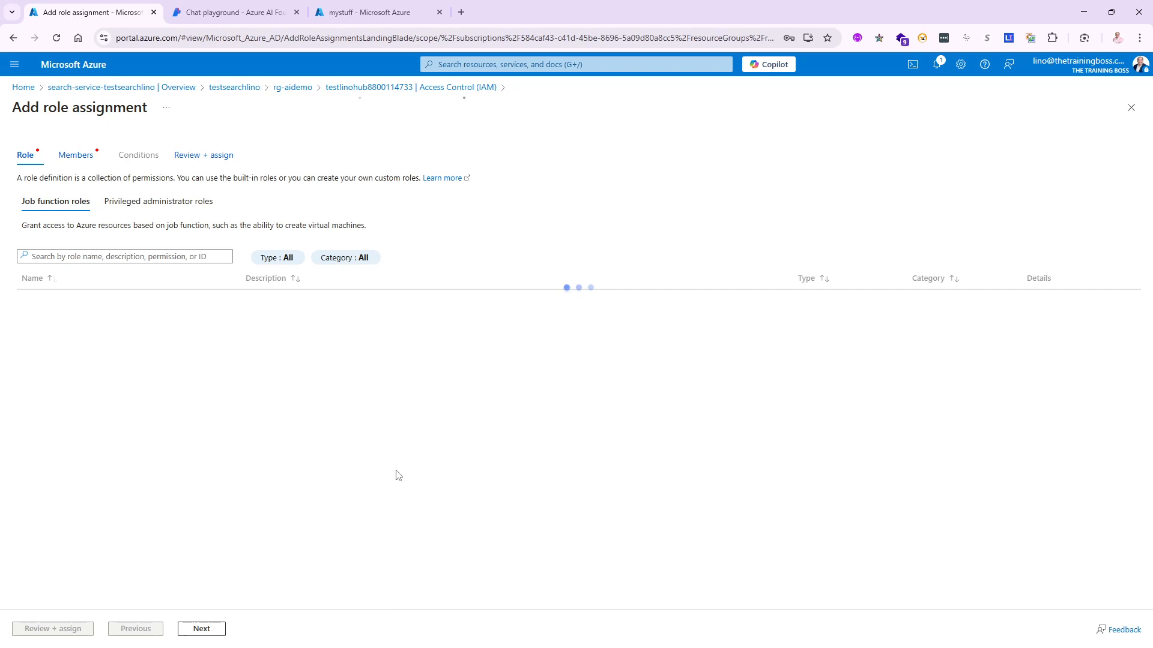
click(116, 257)
key(ctrl+v)
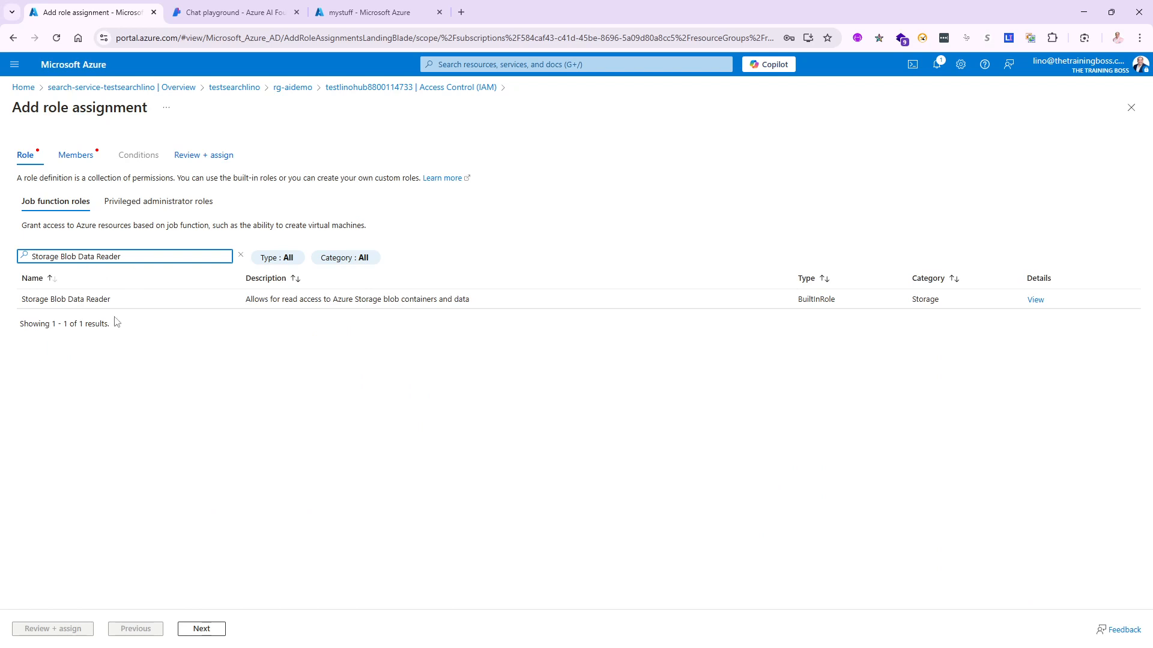
click(85, 300)
click(203, 629)
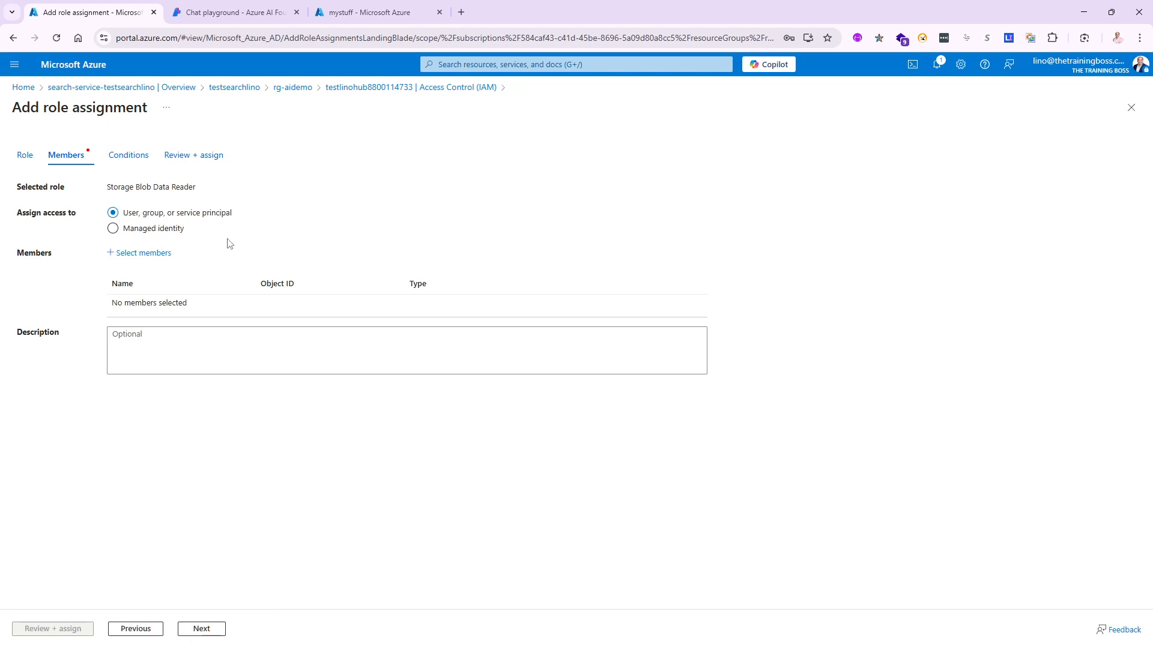
Step: Add the testsearchlino search service's managed identity as the role's member, then review and assign the role
click(131, 232)
click(135, 253)
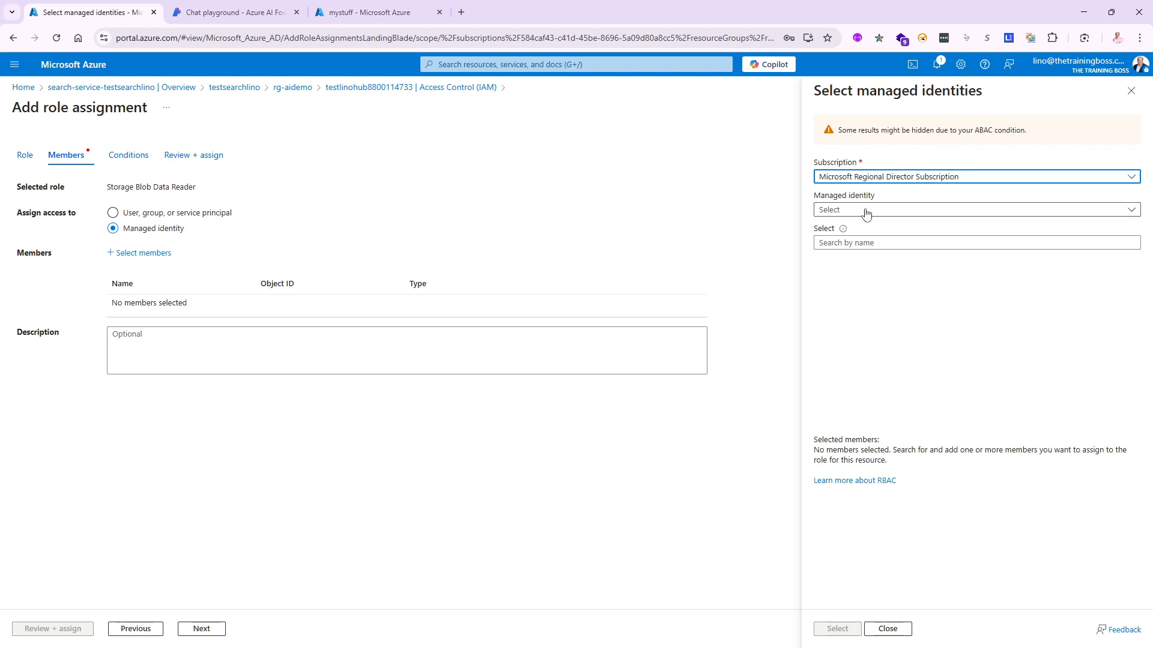
click(865, 211)
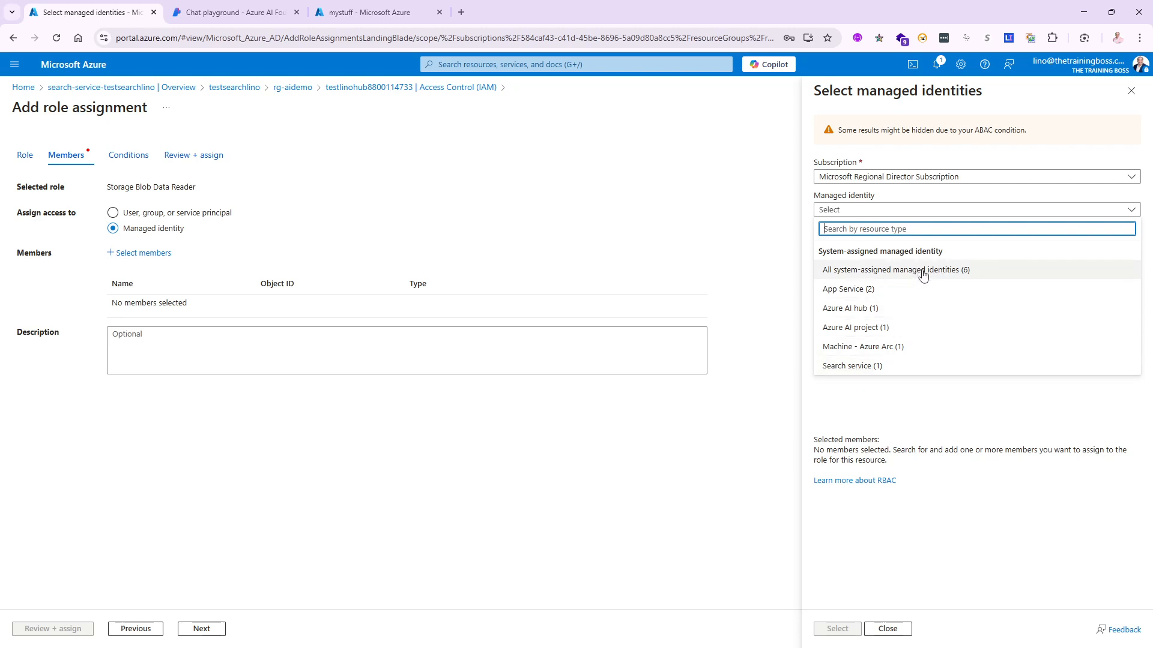
click(845, 367)
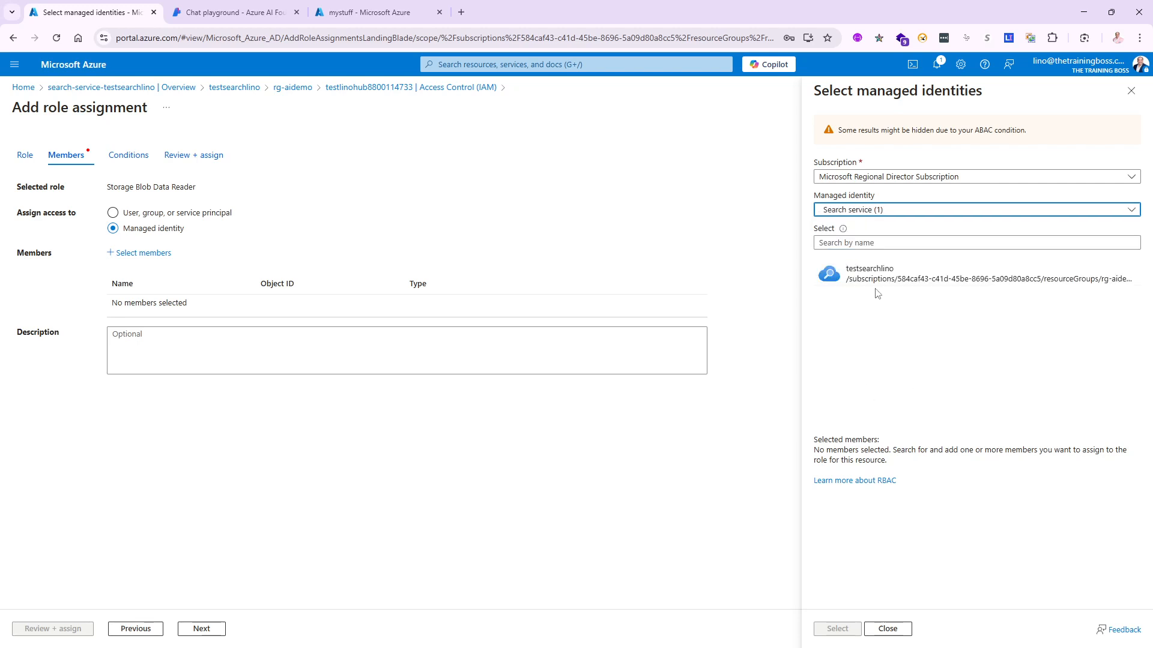
click(865, 276)
click(831, 633)
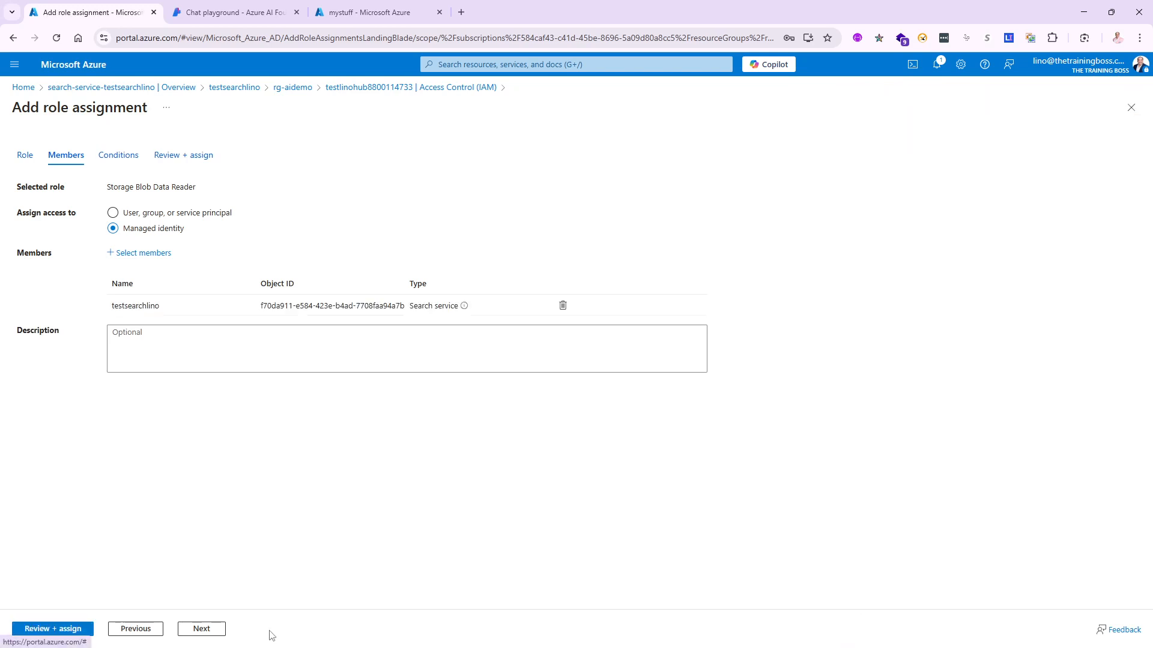
click(210, 631)
click(207, 632)
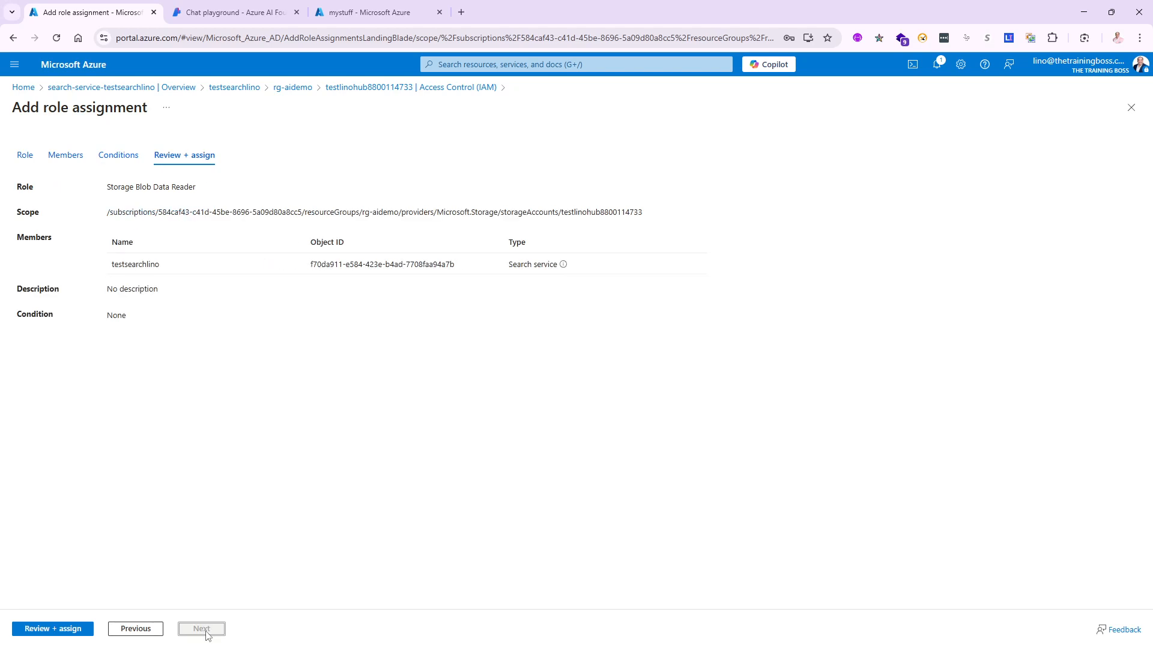
click(50, 630)
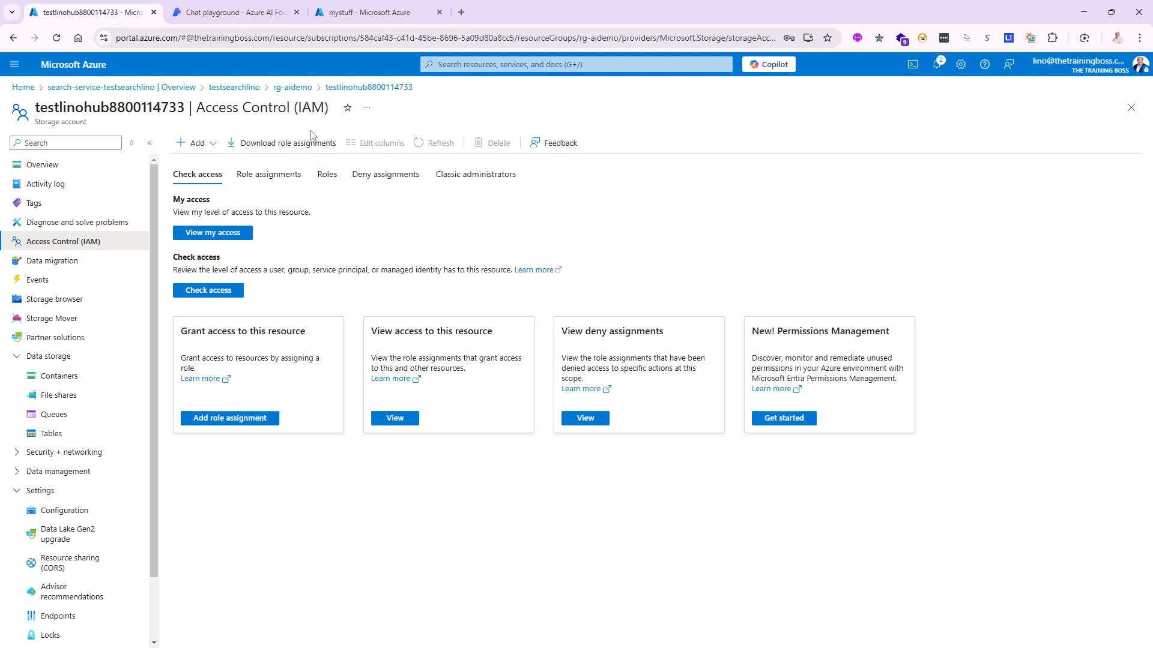
Step: Return to the testsearchlino search service and start an import and vectorization of data from Azure Blob Storage
click(144, 89)
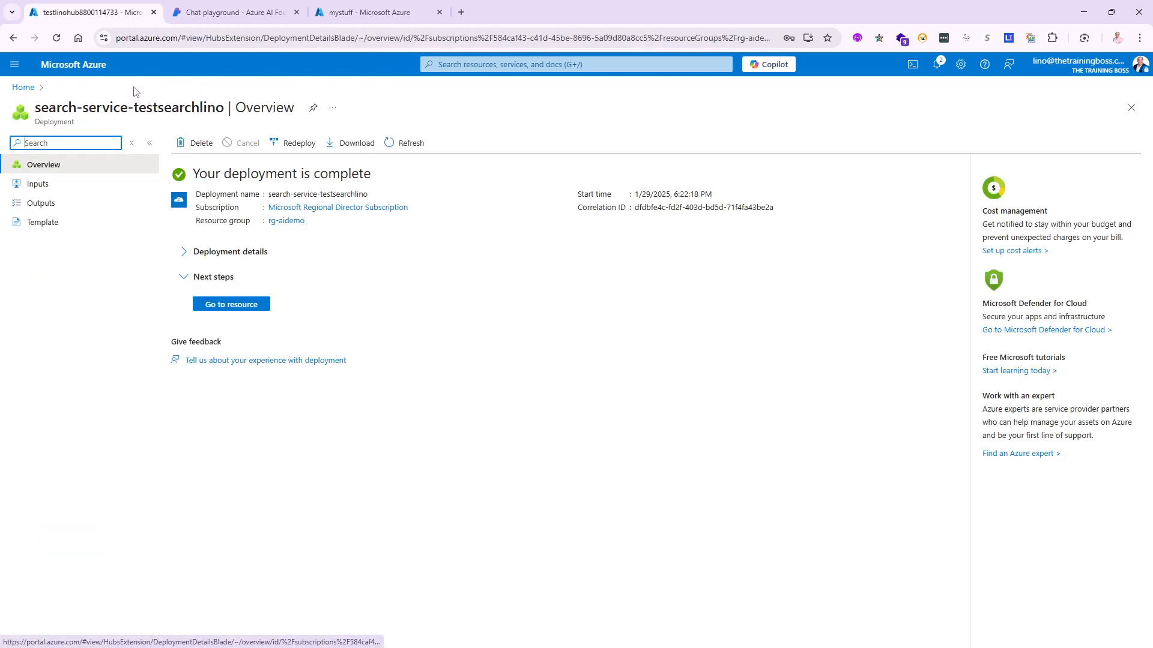
click(231, 305)
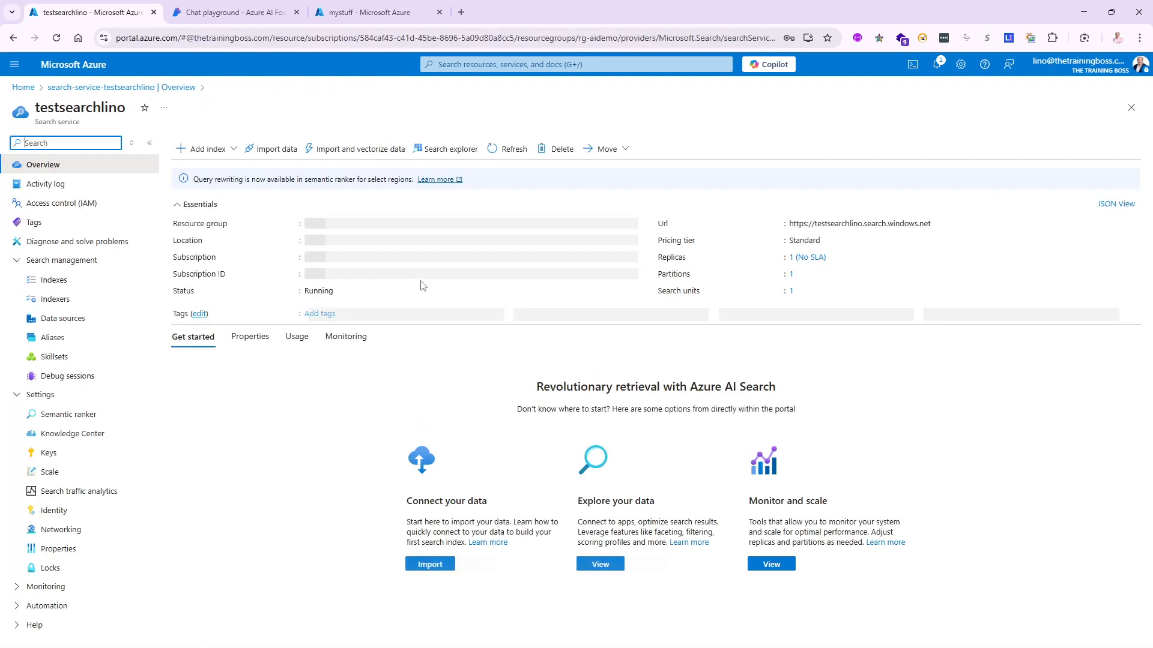
click(359, 150)
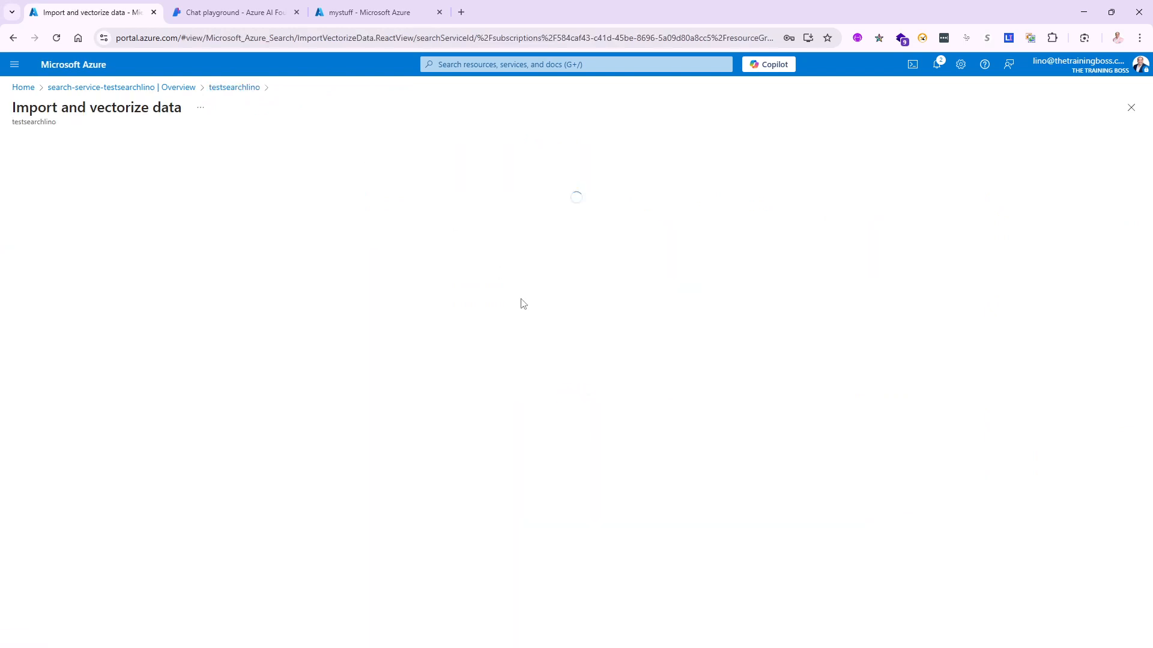
click(291, 231)
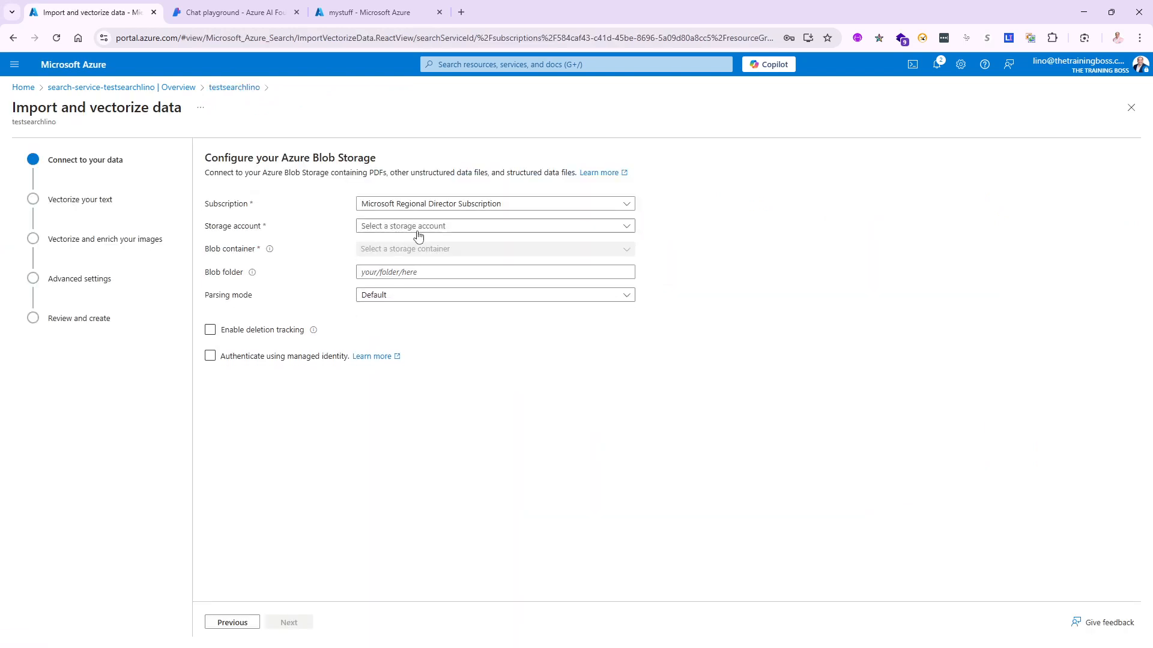
click(416, 227)
click(396, 294)
click(387, 248)
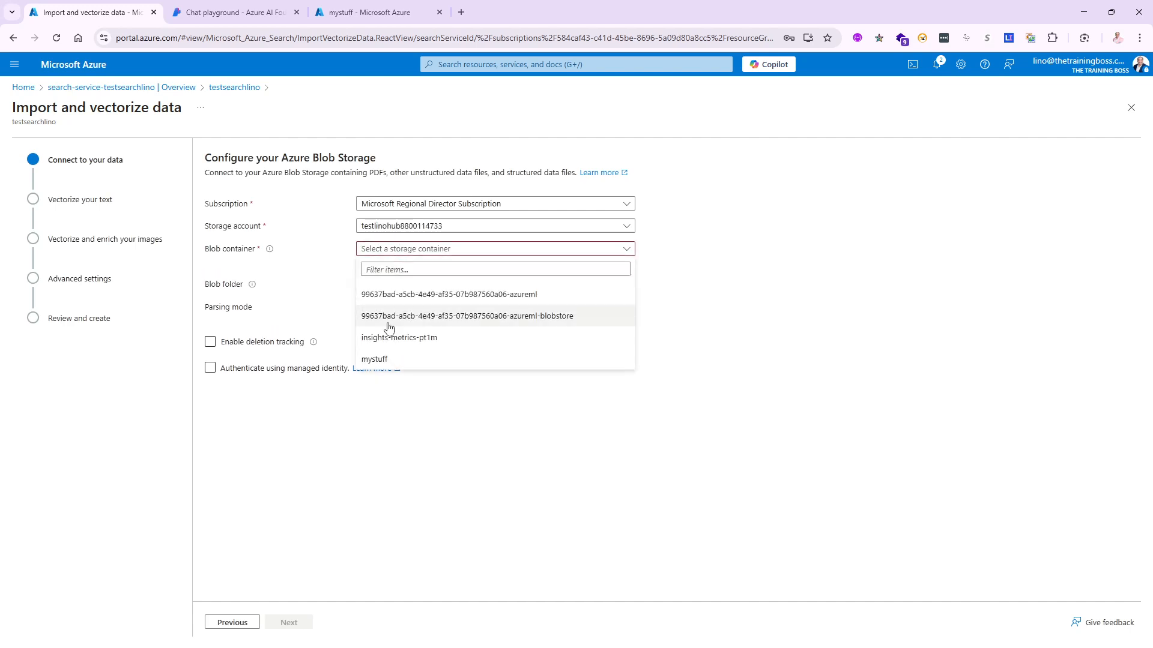
click(377, 359)
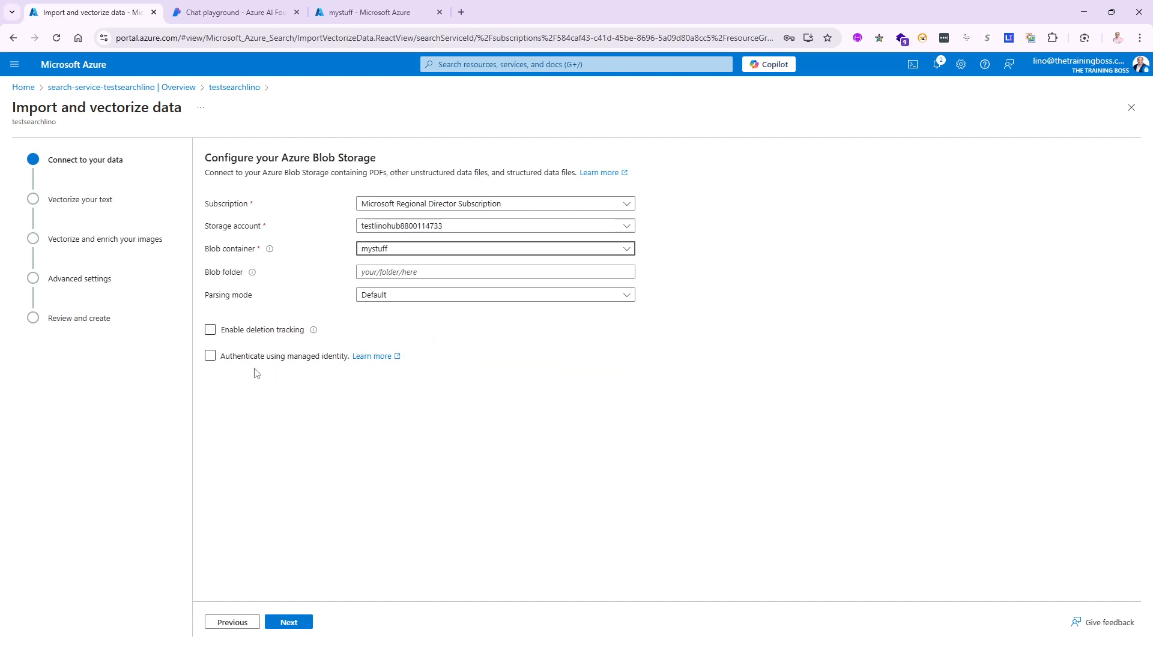
click(210, 357)
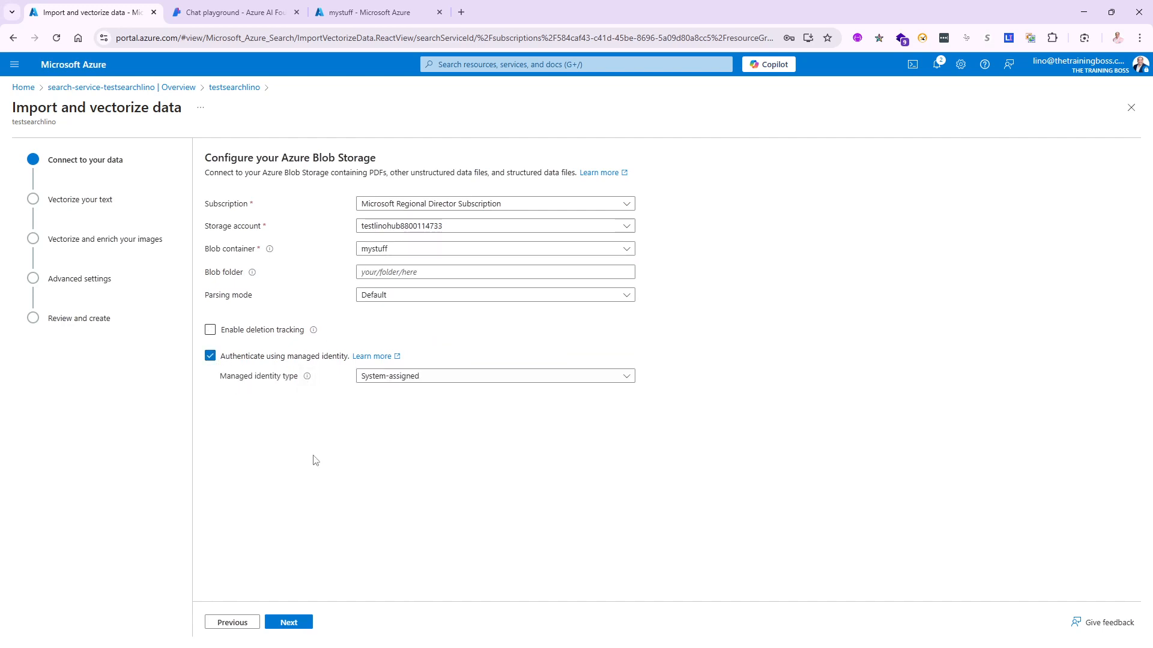
click(296, 625)
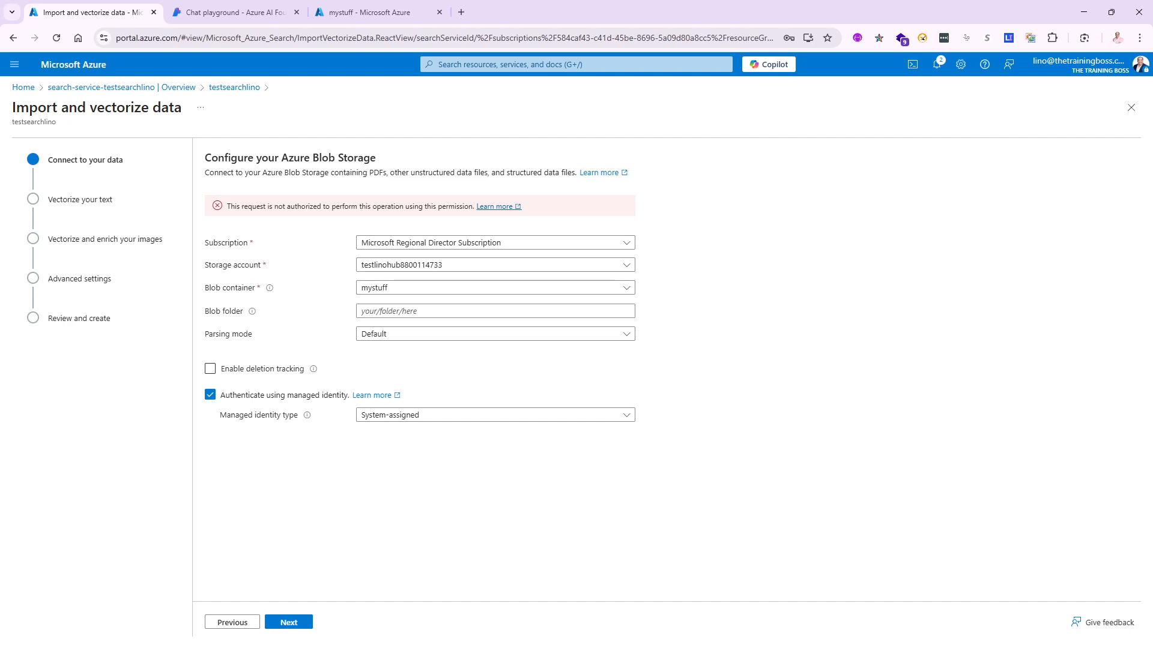
click(300, 624)
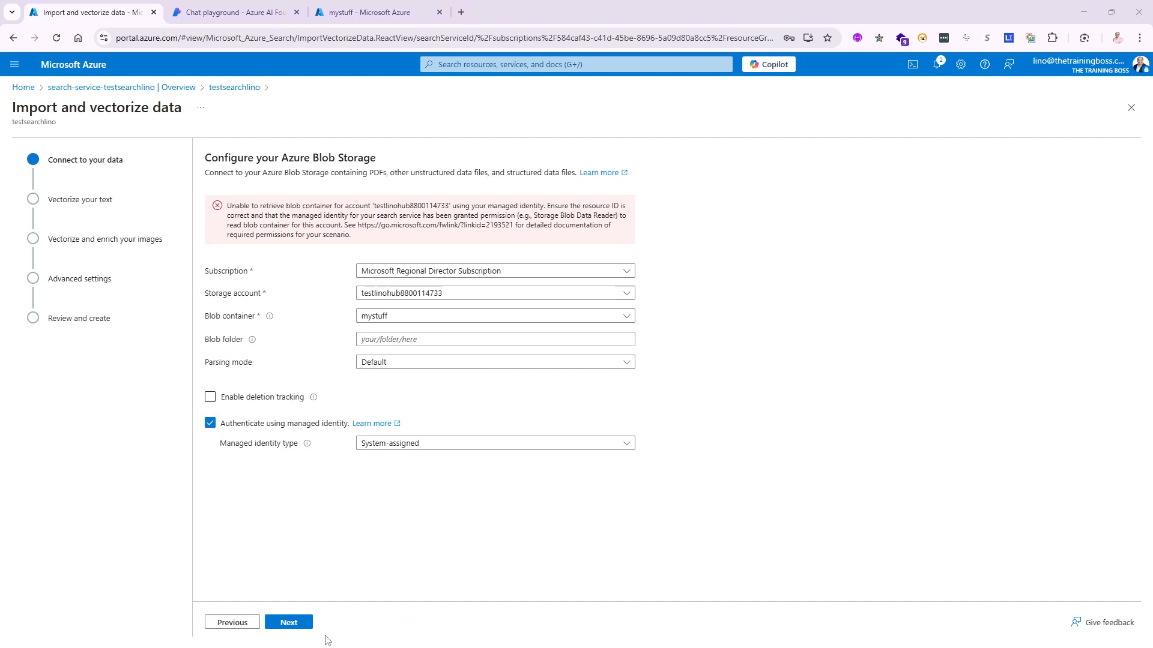
click(296, 623)
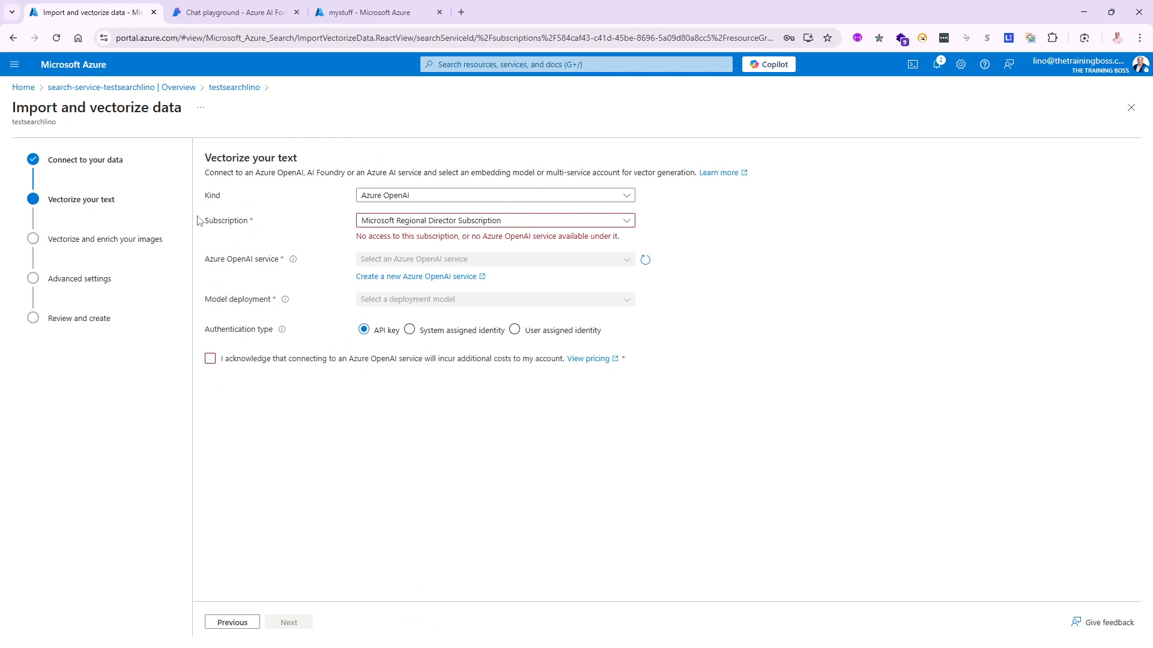
Step: Review the available kinds for text vectorization, keep Azure OpenAI, and leave the import, discarding its unsaved edits
click(425, 197)
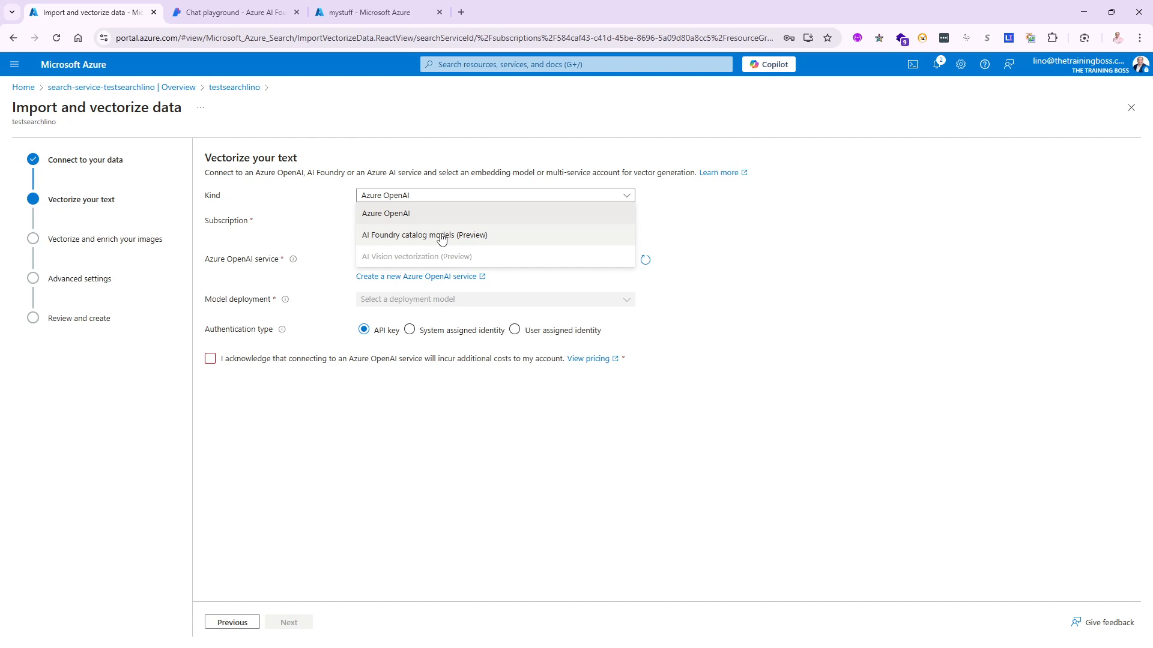
click(397, 217)
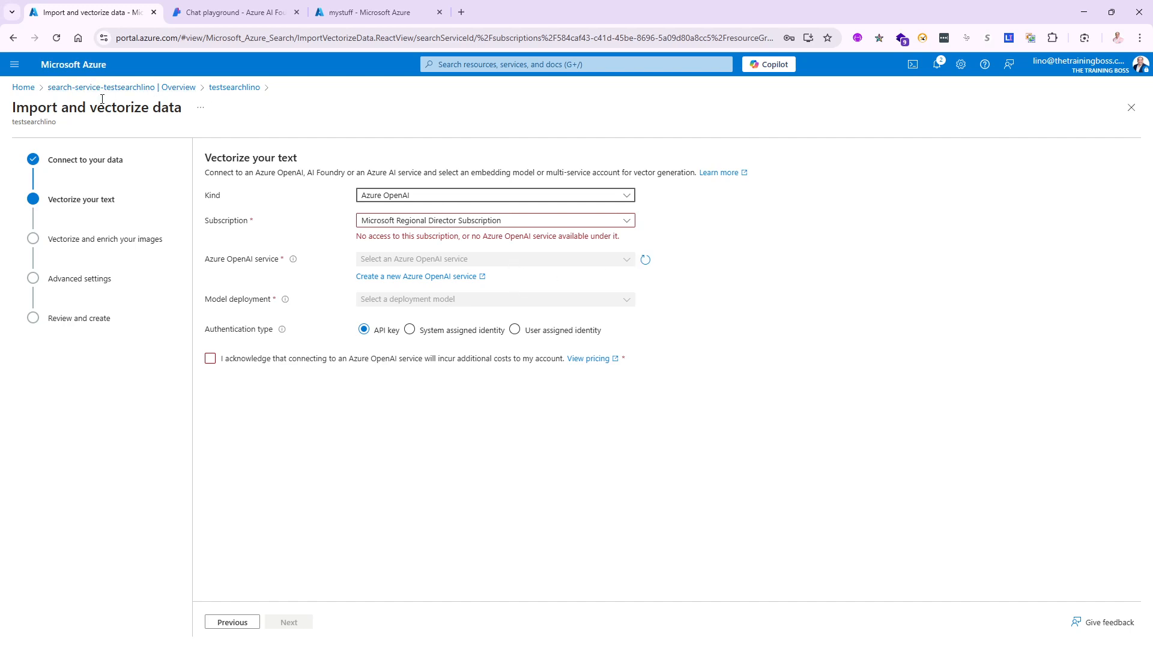
click(117, 87)
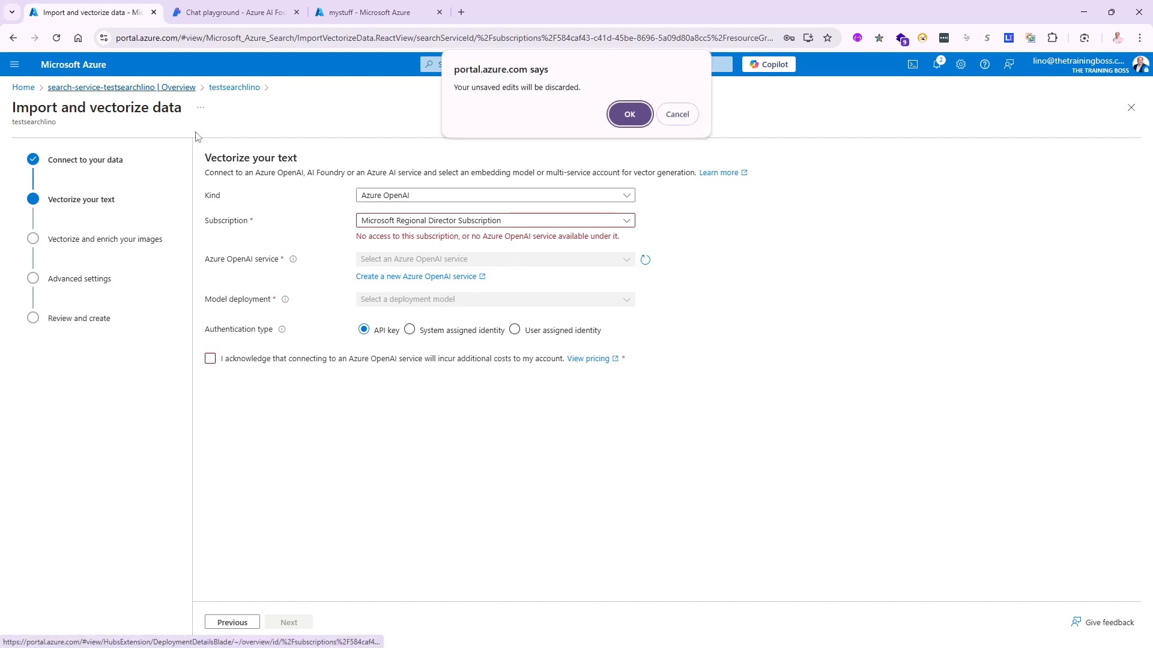
click(628, 114)
Step: From the search service's rg-aidemo resource group, find Azure OpenAI in the Marketplace and start creating the resource
click(242, 304)
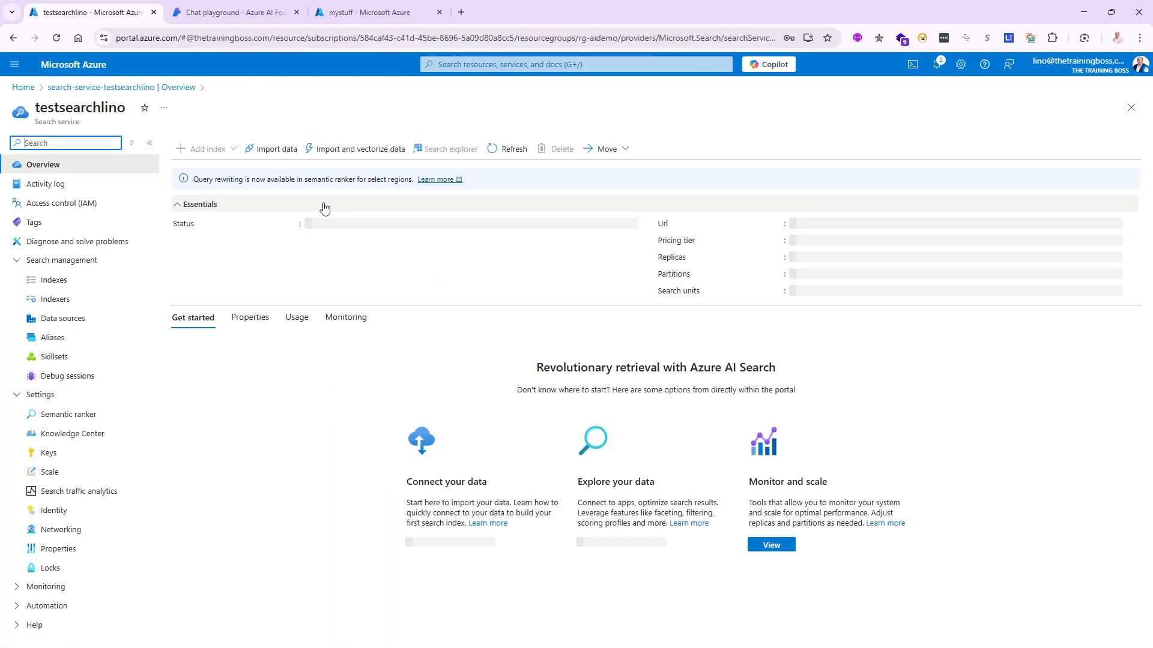
click(327, 226)
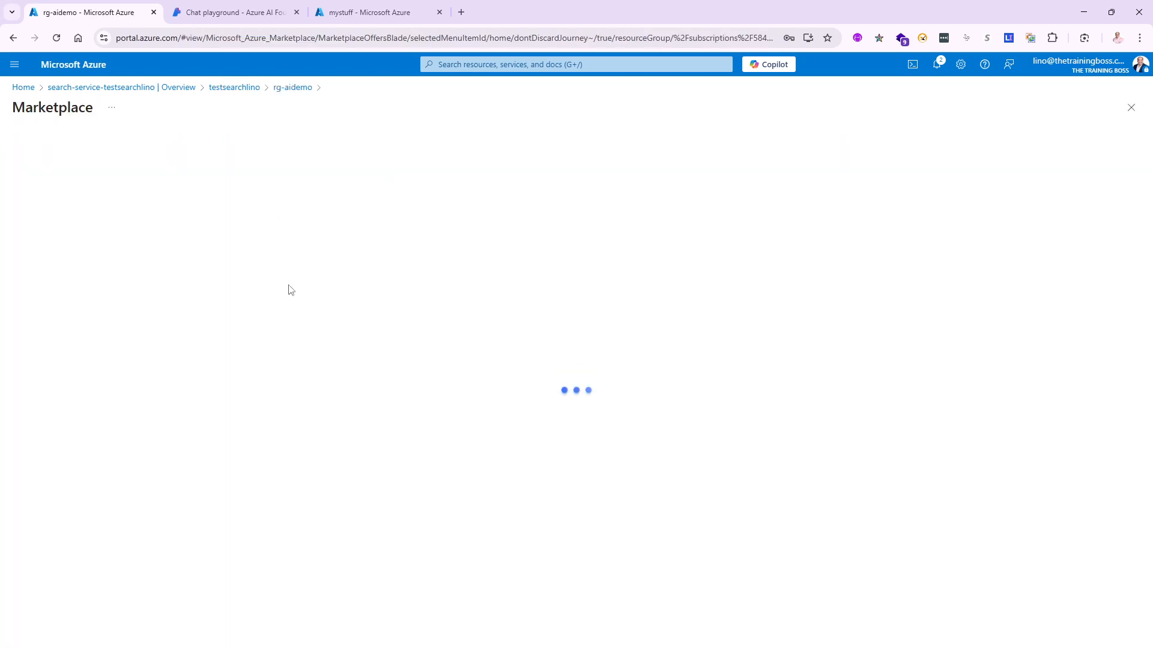
text(Azure OpenA)
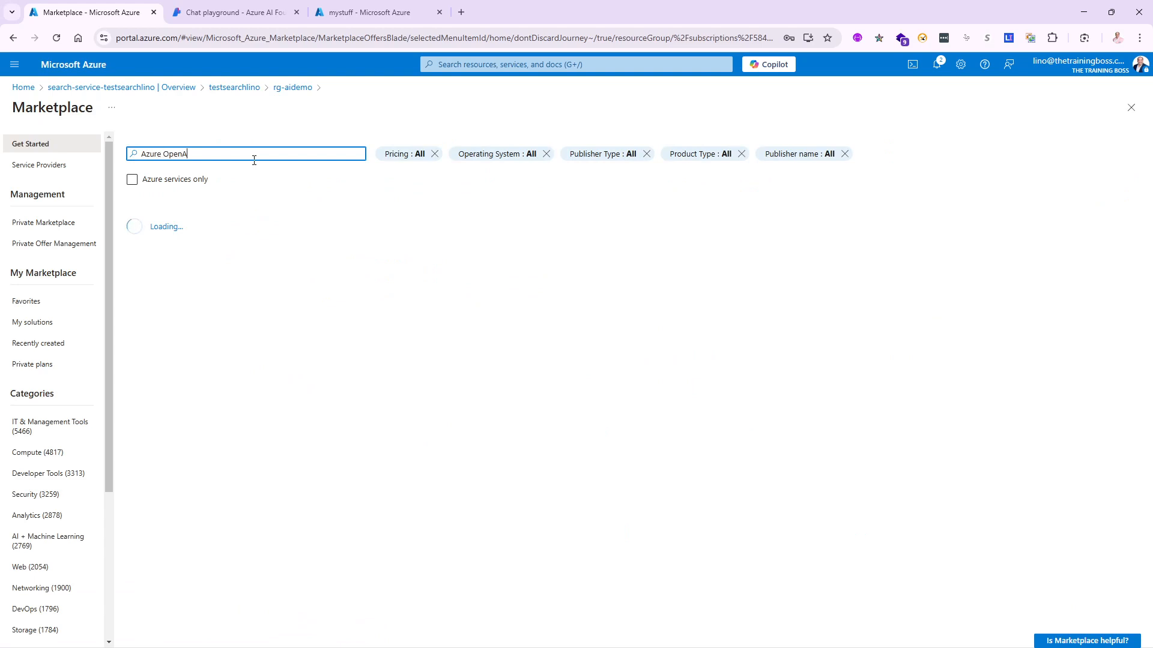
text(I)
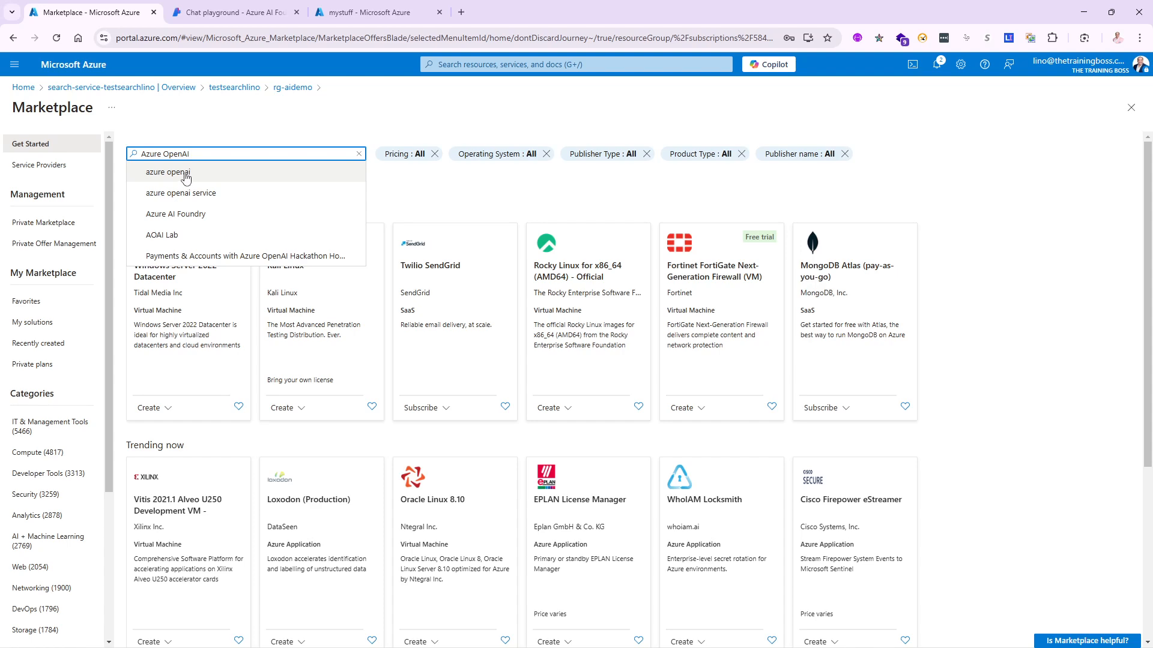
click(185, 173)
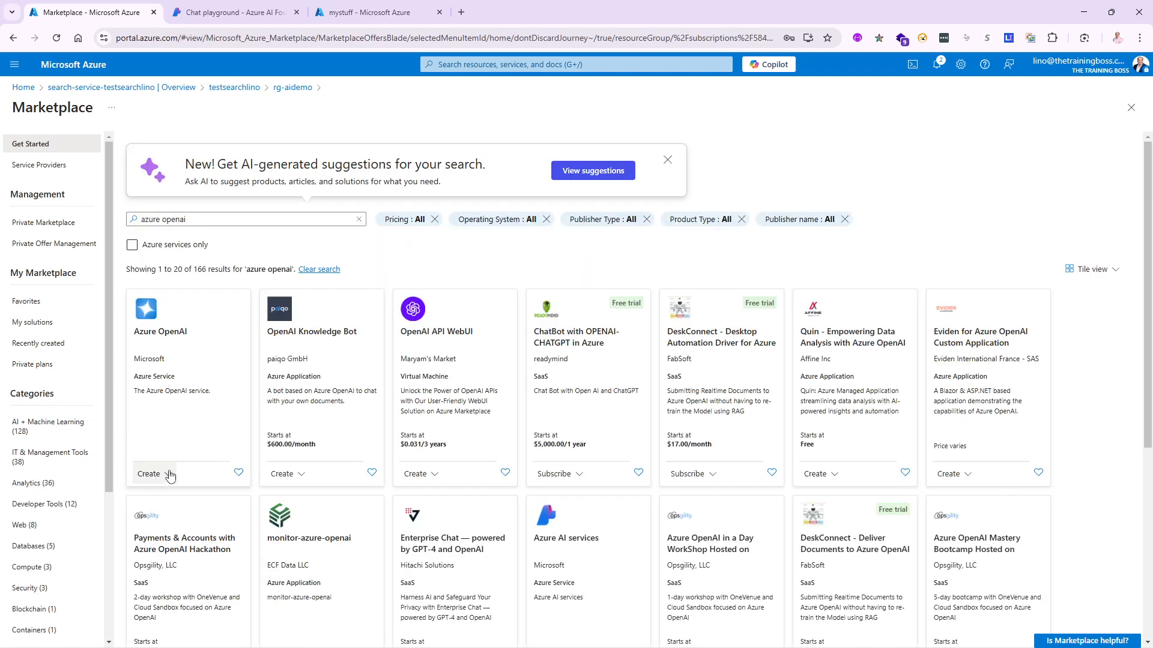
click(179, 494)
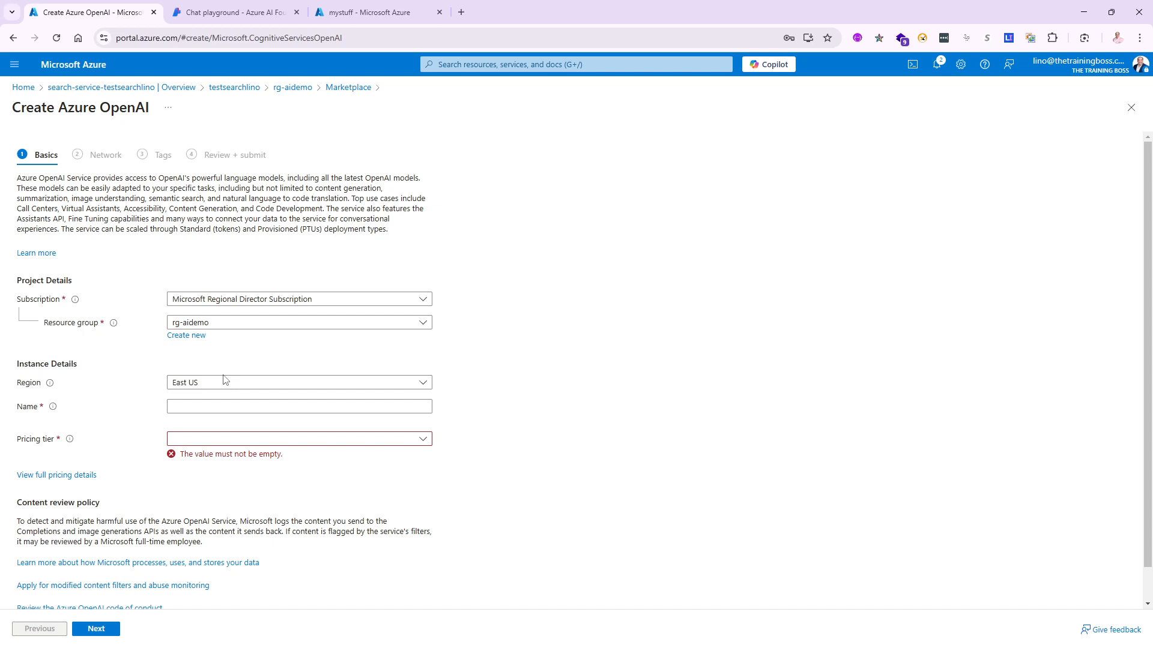
Step: Set the Azure OpenAI resource's region to East US 2, name to testlinooai and pricing tier to Standard S0
click(224, 389)
click(222, 222)
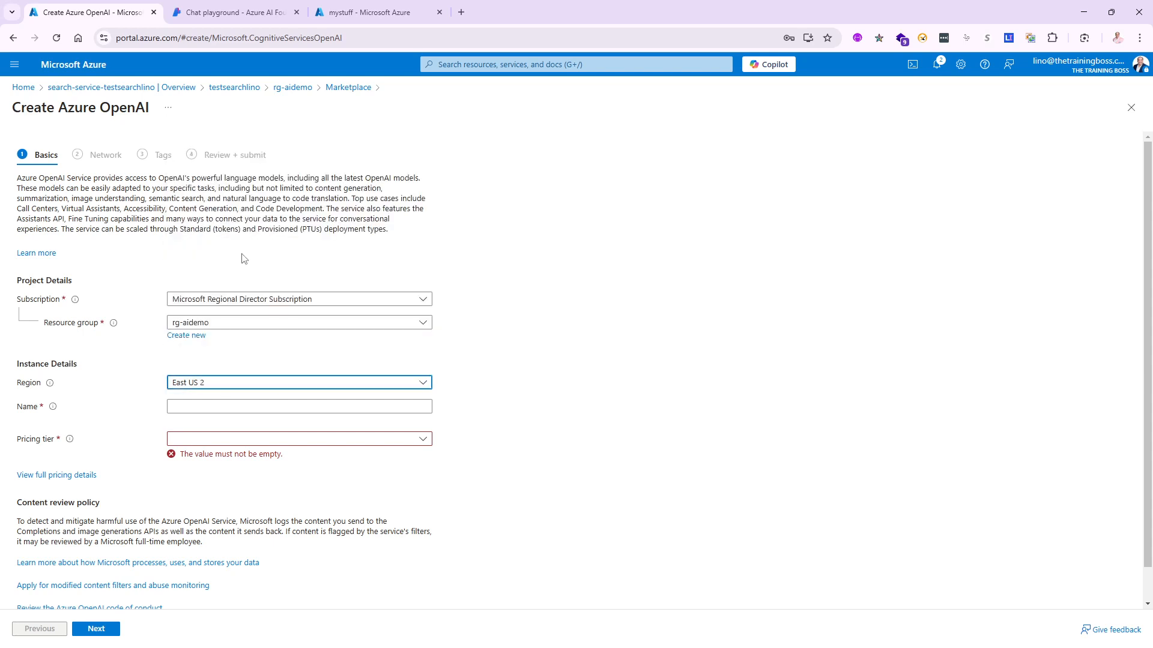
click(219, 407)
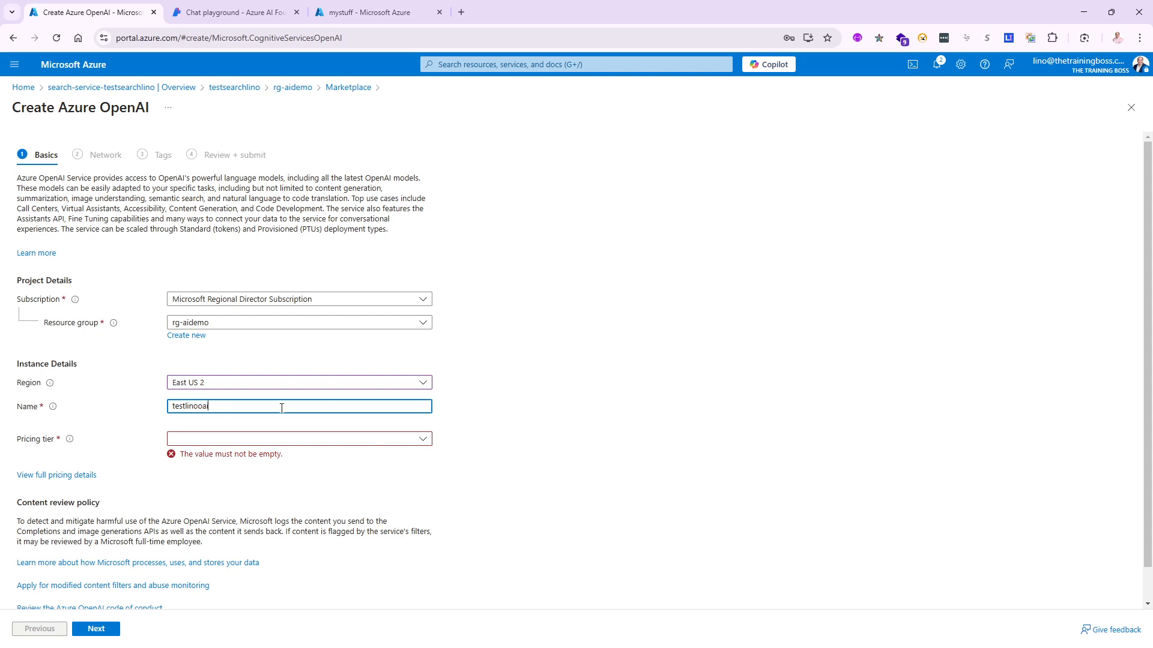
click(210, 439)
click(210, 457)
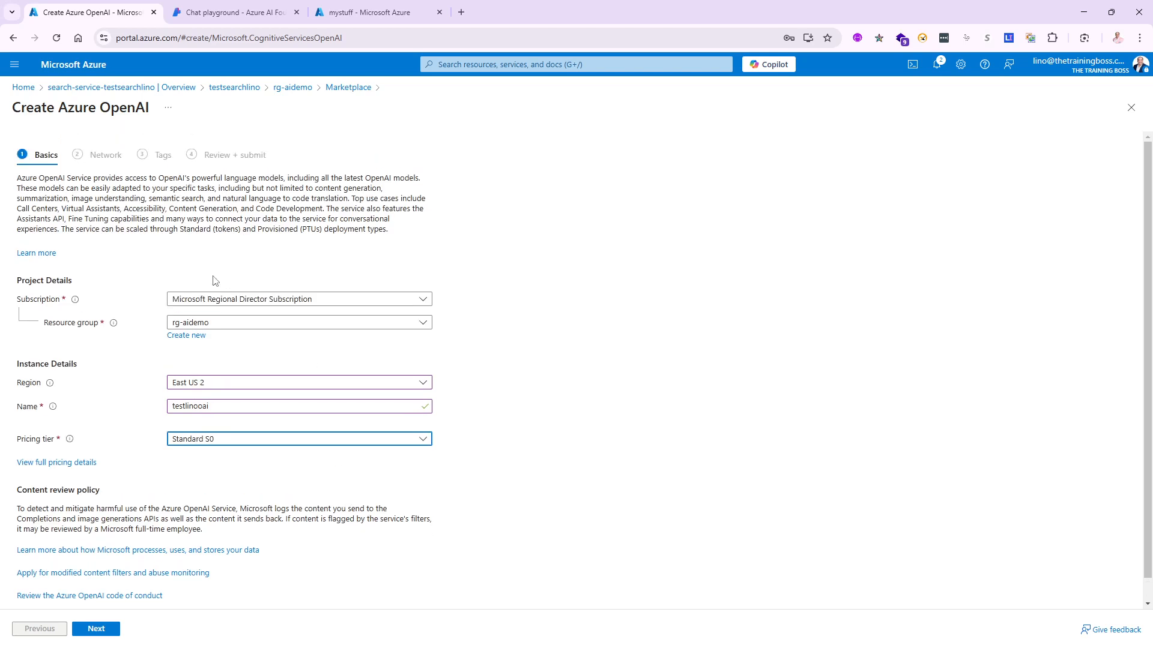
Step: Keep the default network access and empty tags, create the Azure OpenAI resource, and open it once deployed
click(95, 630)
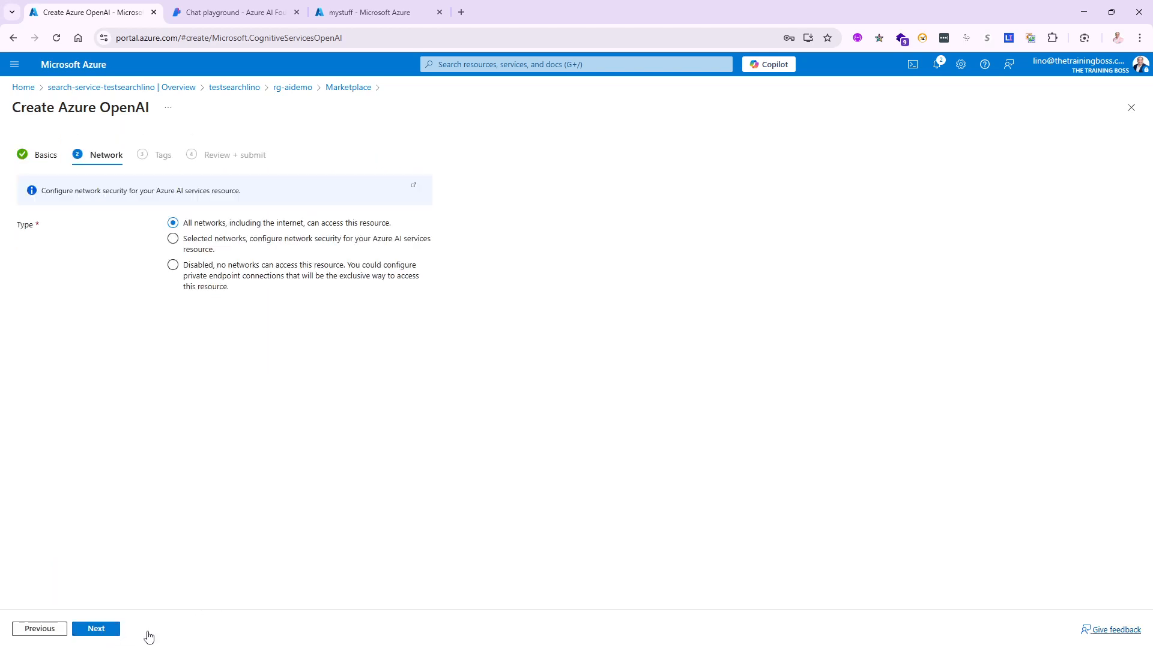
click(111, 635)
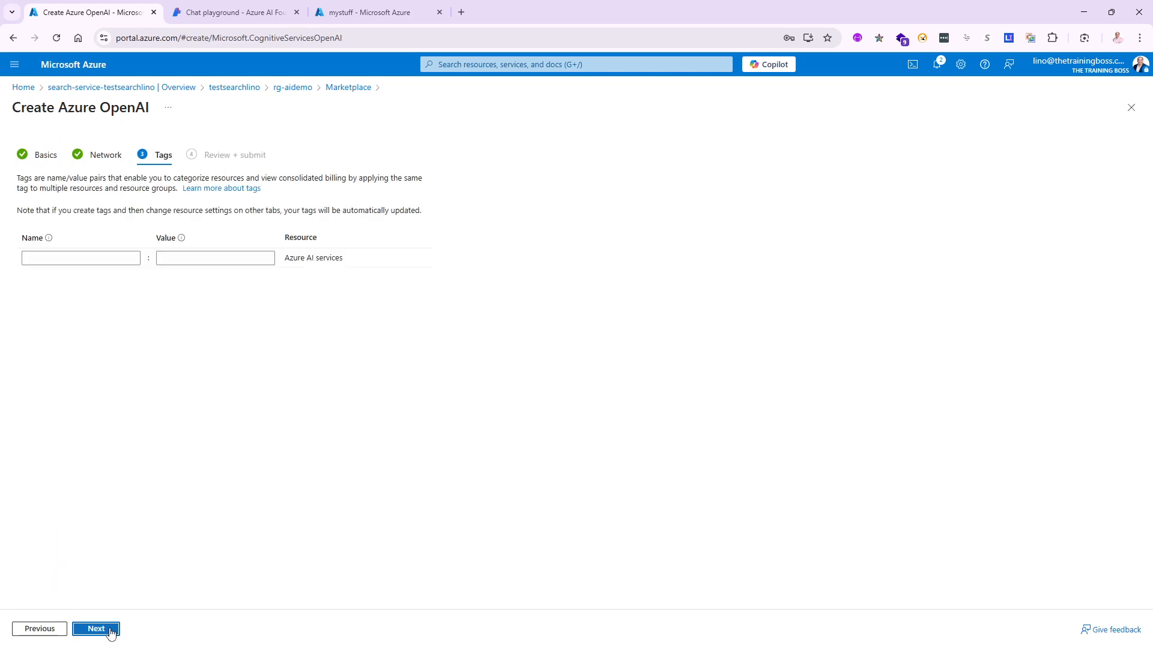
click(106, 632)
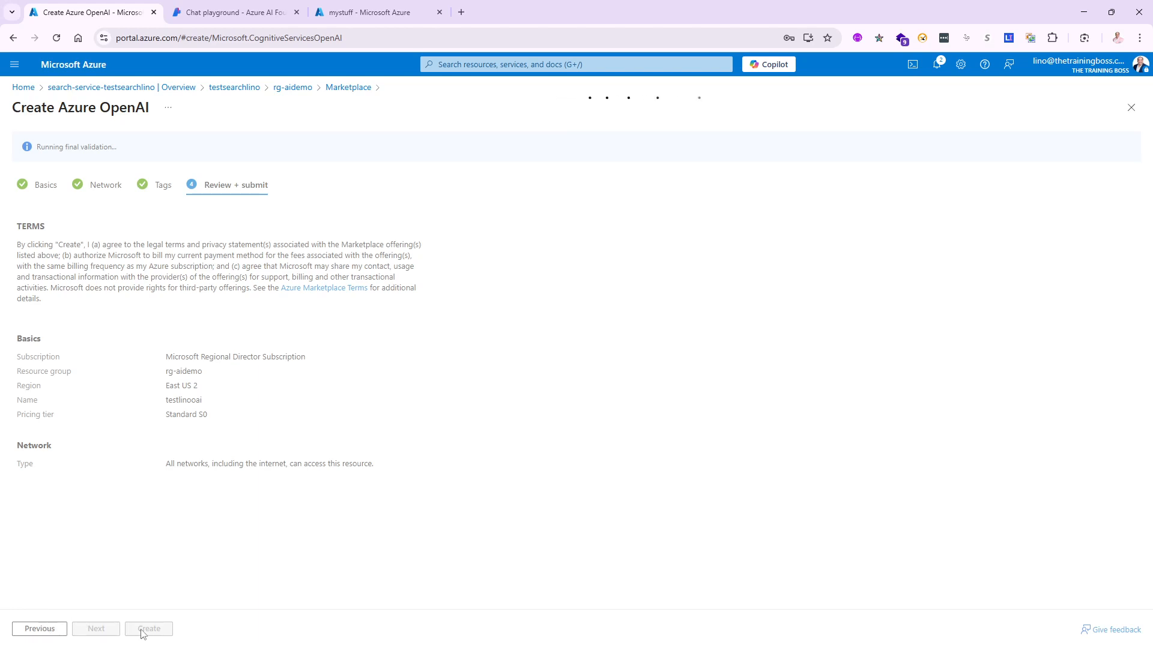
click(161, 634)
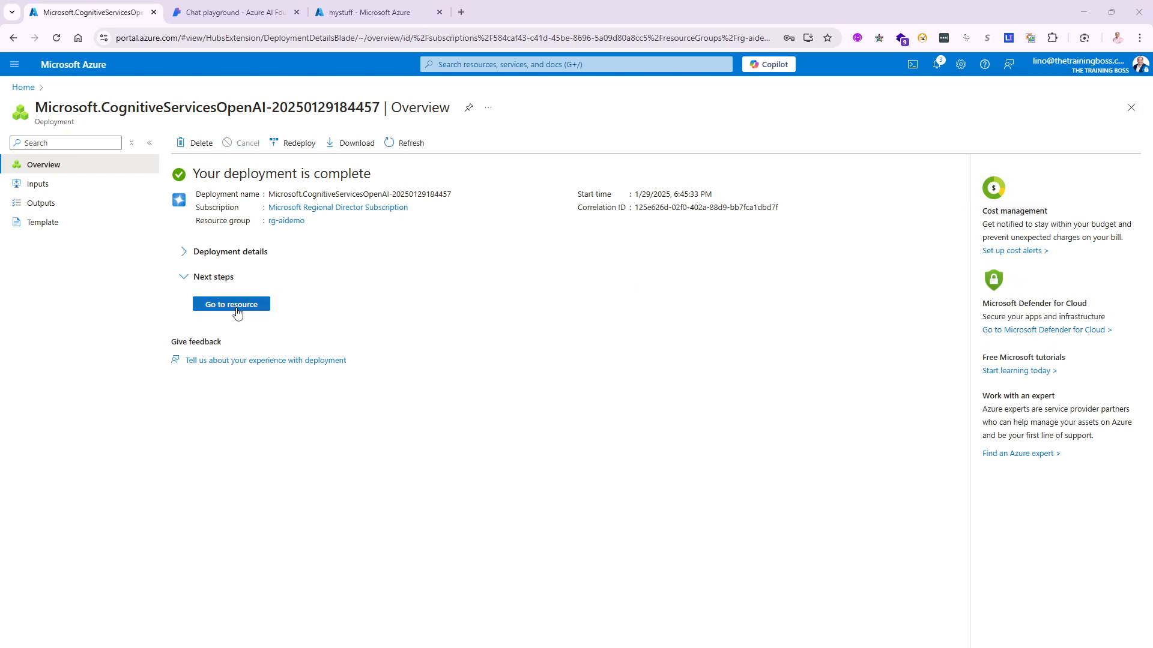
click(236, 309)
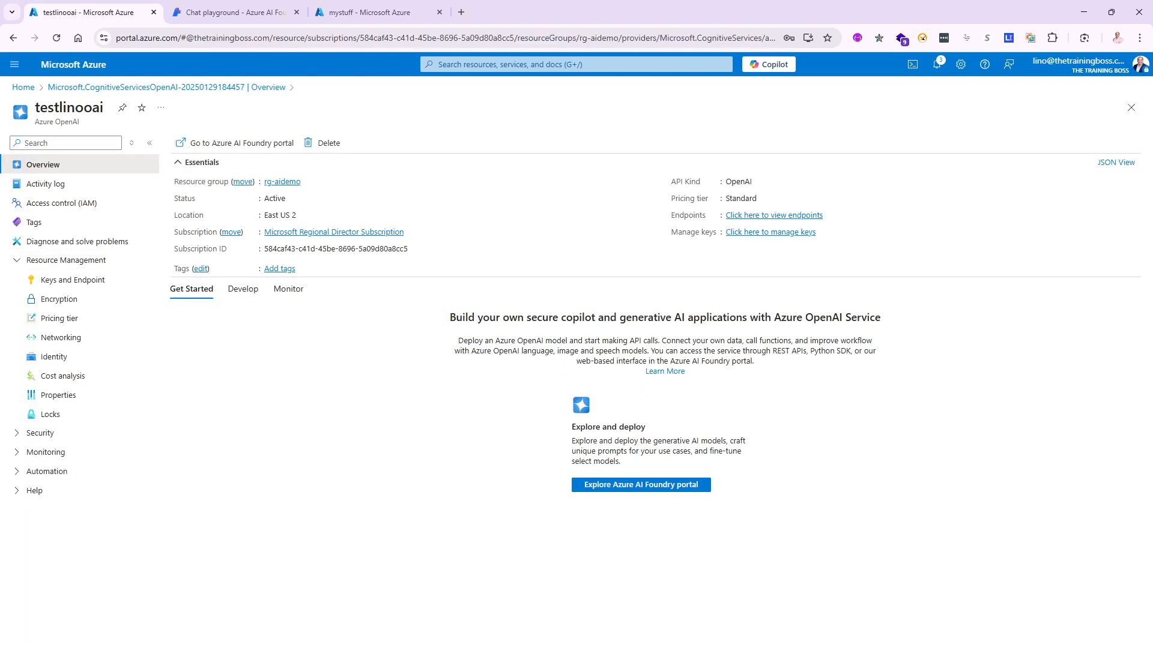
Step: Open testlinooai in the Azure AI Foundry portal and start a new model deployment
click(254, 149)
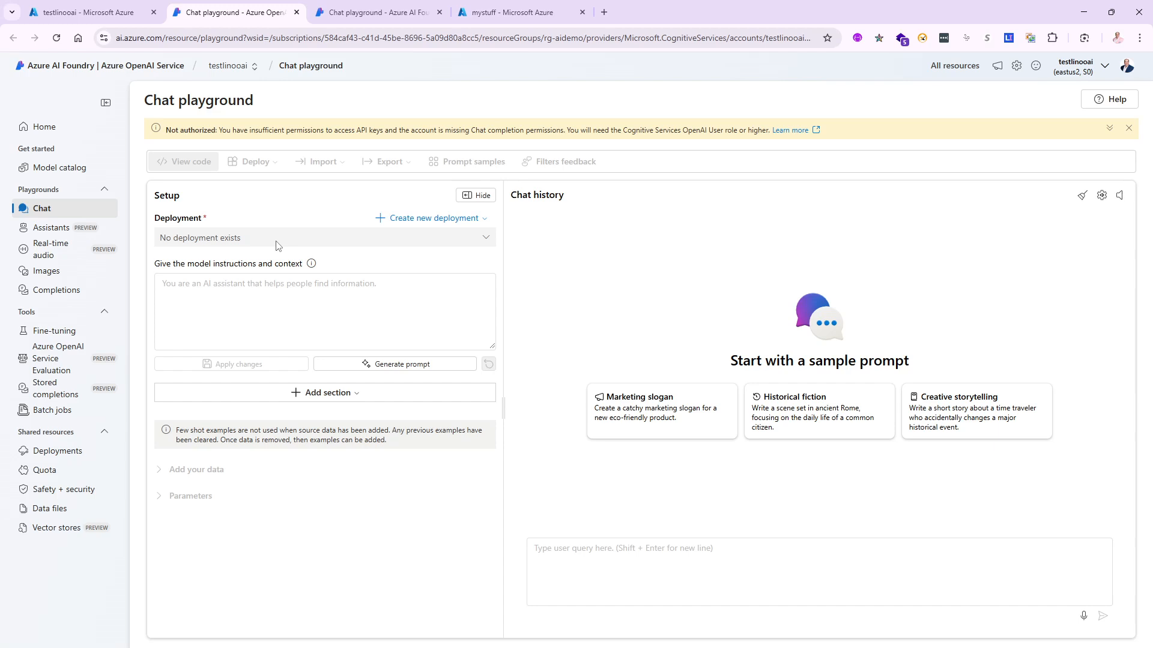
click(65, 455)
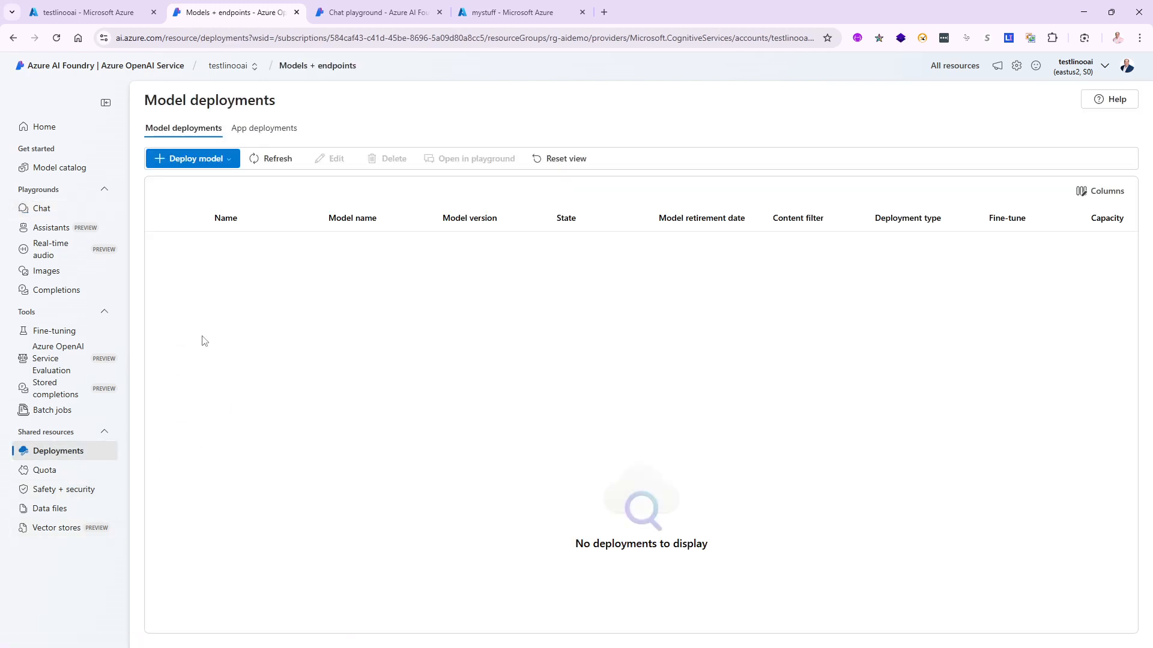
click(196, 160)
click(177, 182)
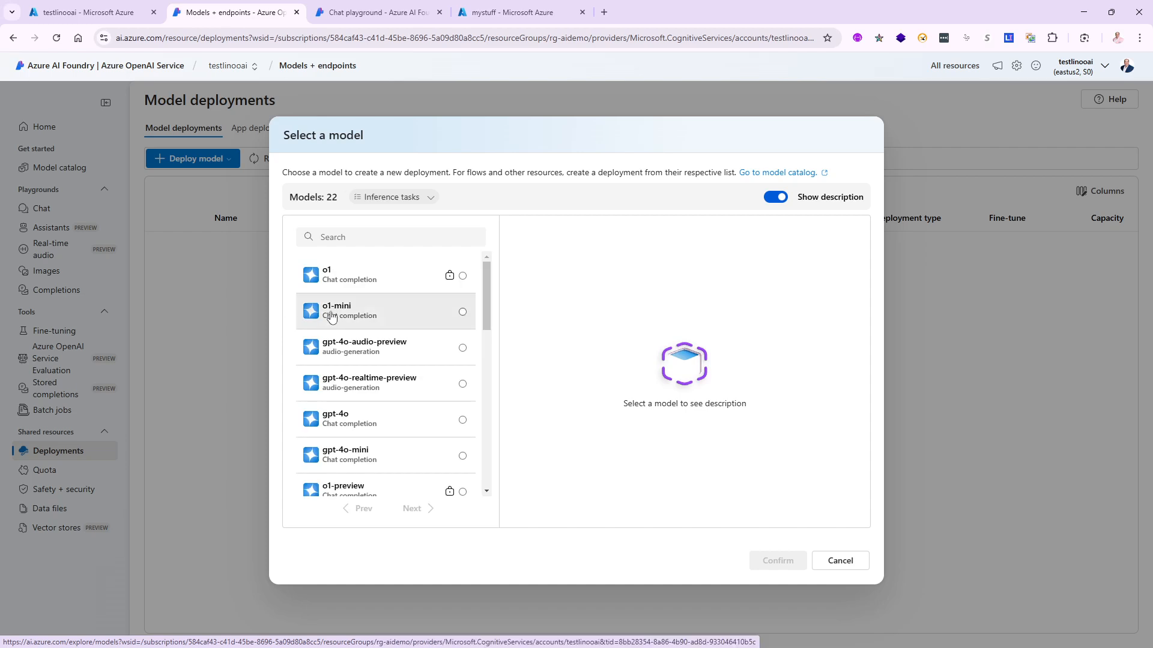
Step: Search the models for 3, deploy text-embedding-3-small with the default settings, and return to the deployments list
click(349, 237)
text(3)
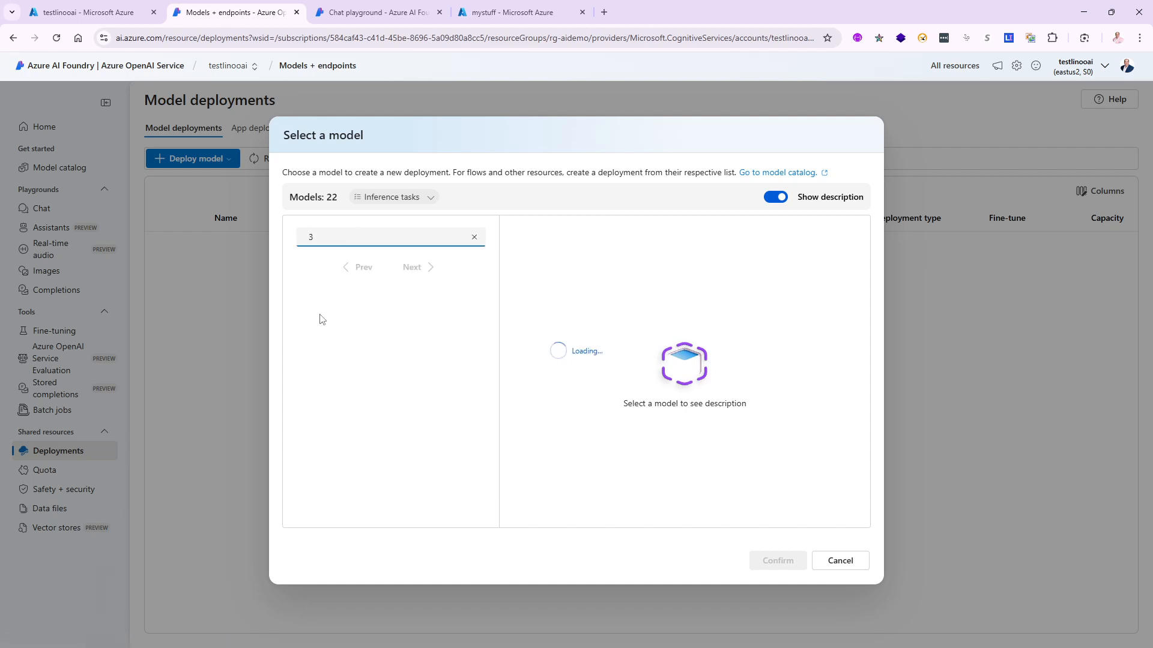
click(381, 353)
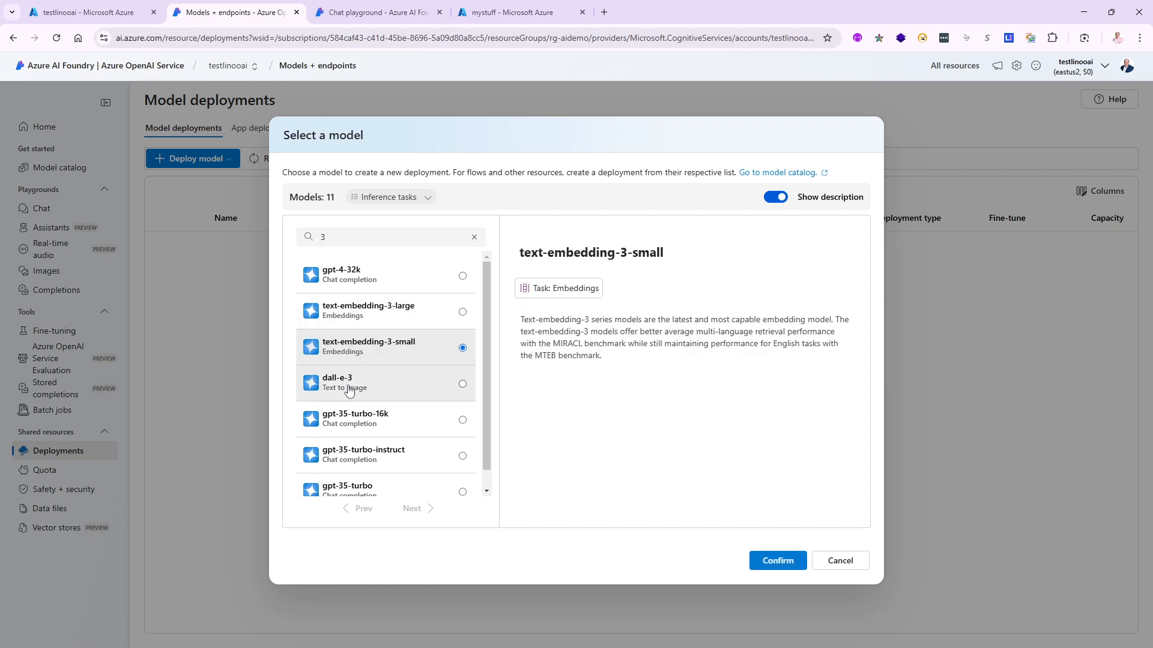
click(778, 560)
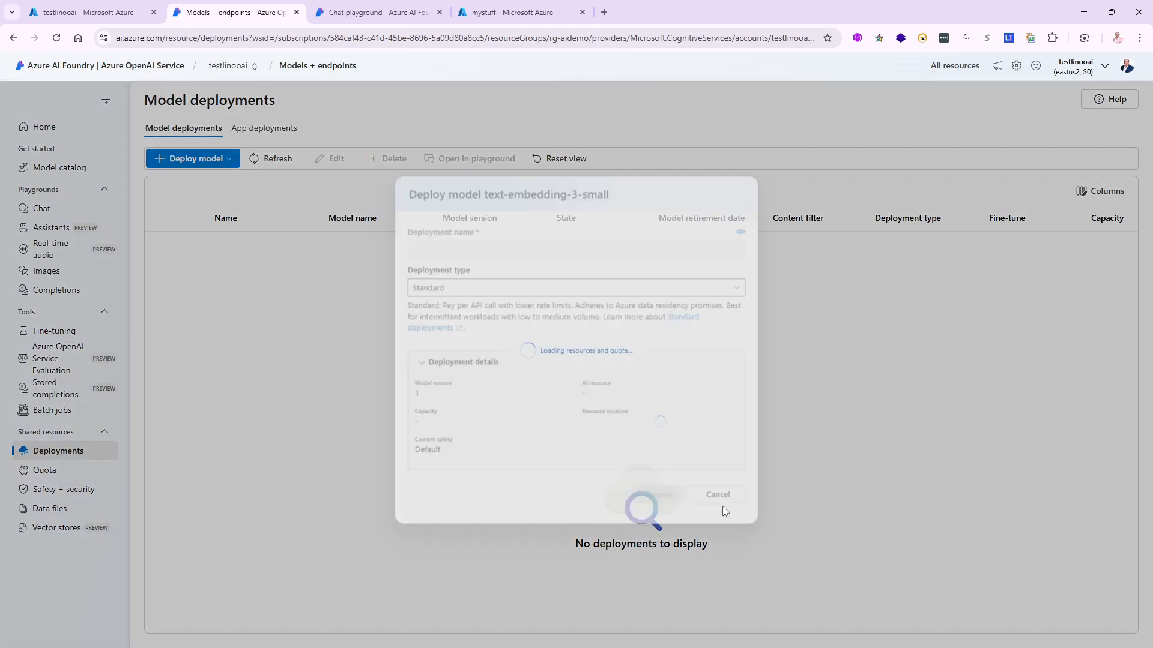
click(663, 504)
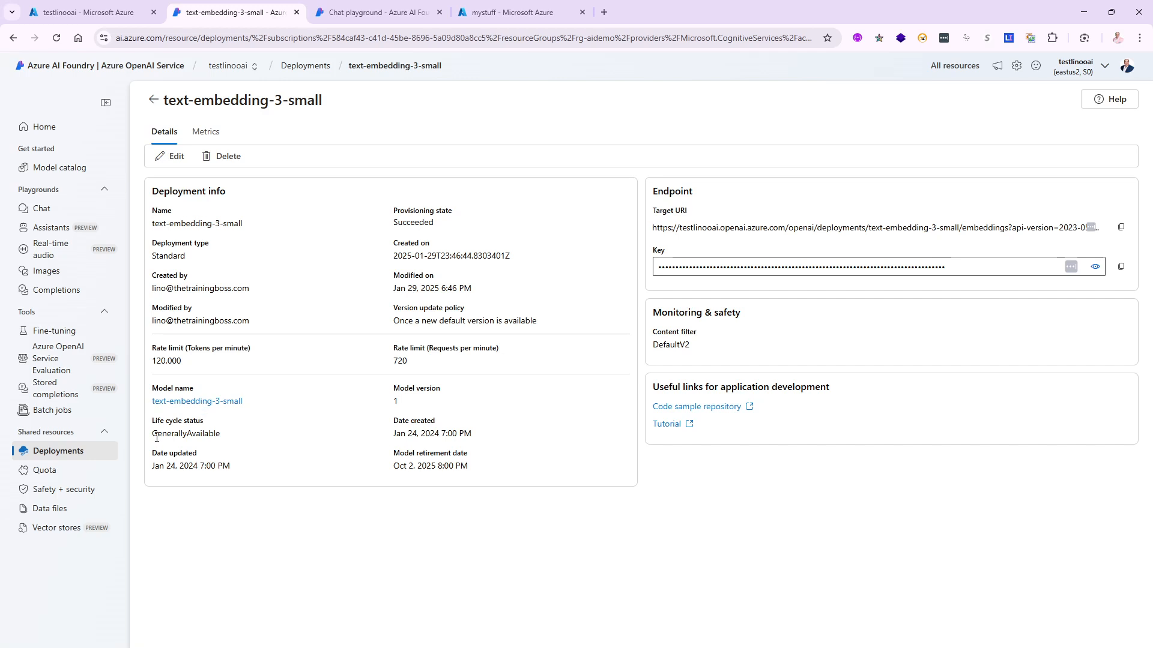
click(71, 456)
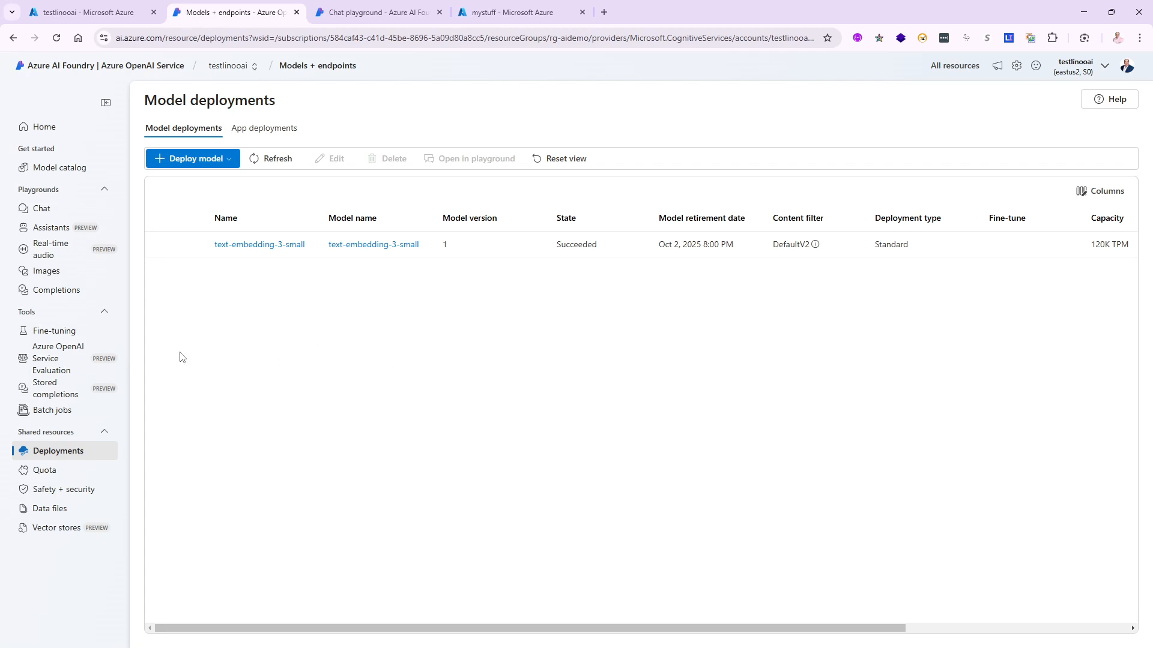
Step: Open the testsearchlino search service from the rg-aidemo resource group in the Azure portal and start importing and vectorizing data
click(99, 13)
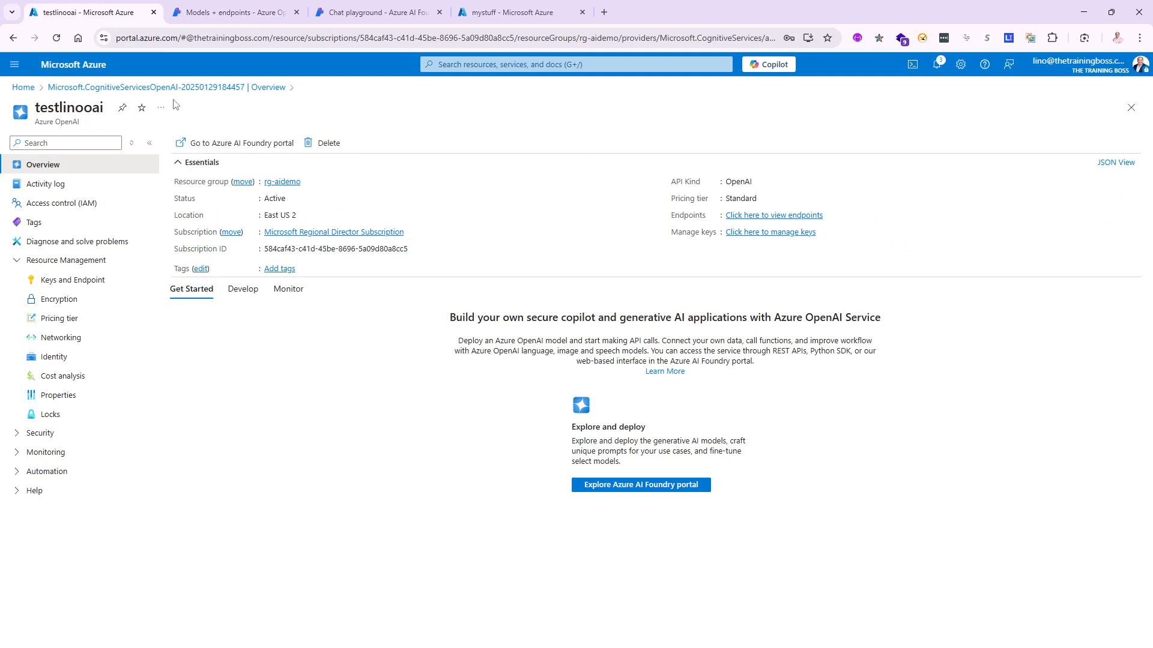
click(280, 183)
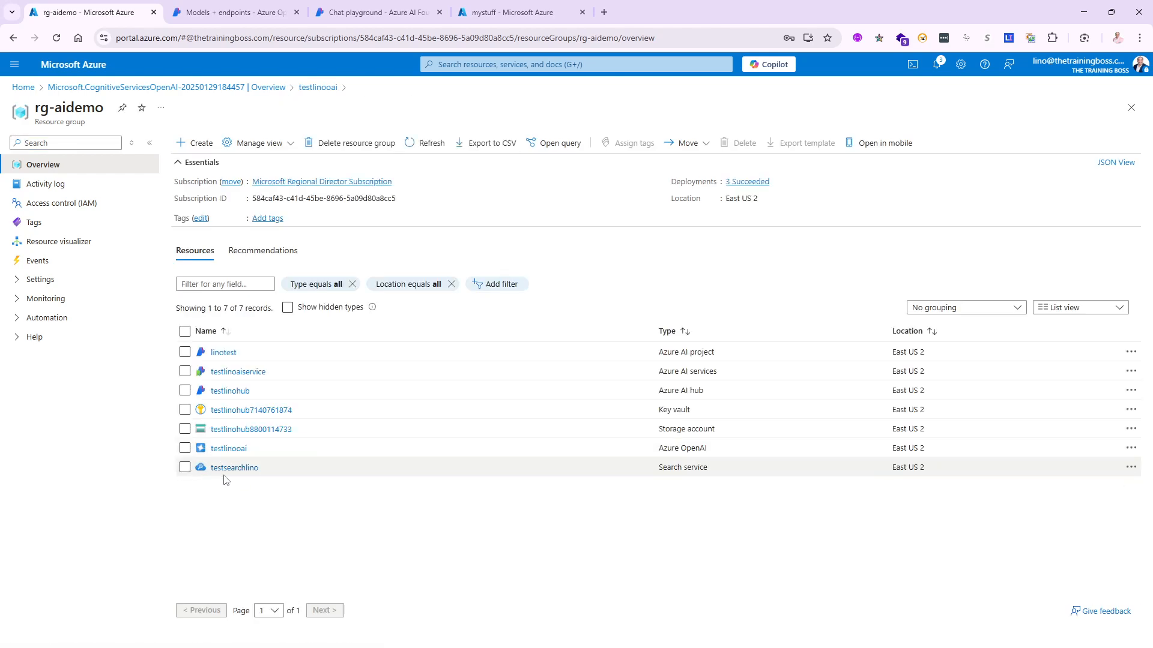
click(231, 469)
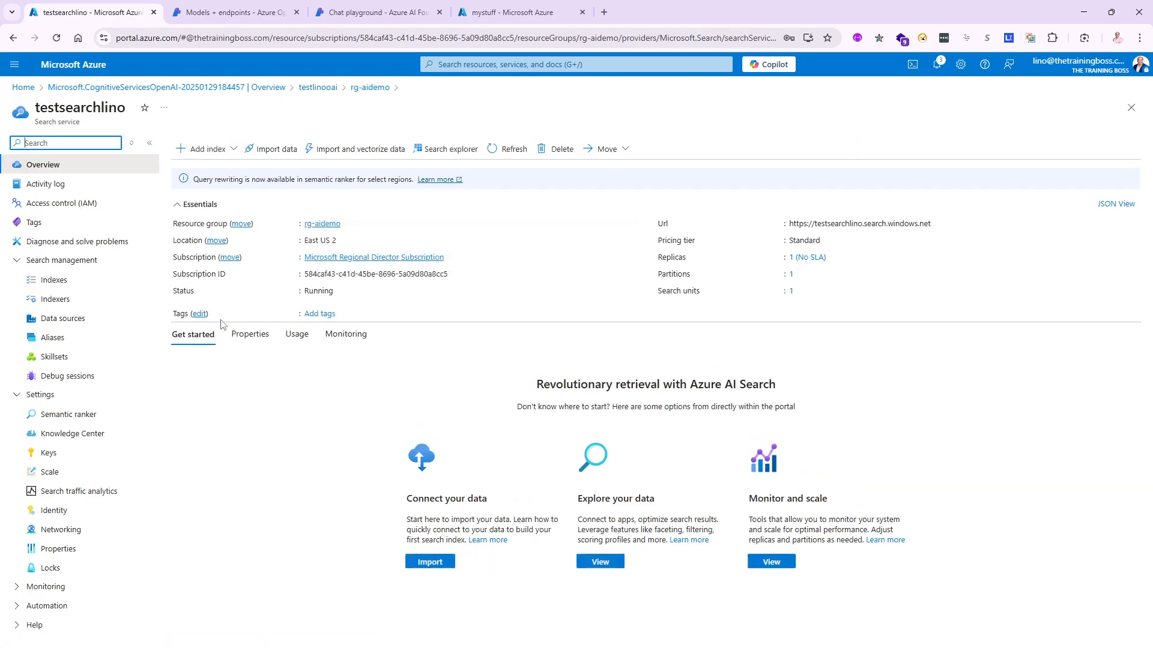
click(344, 149)
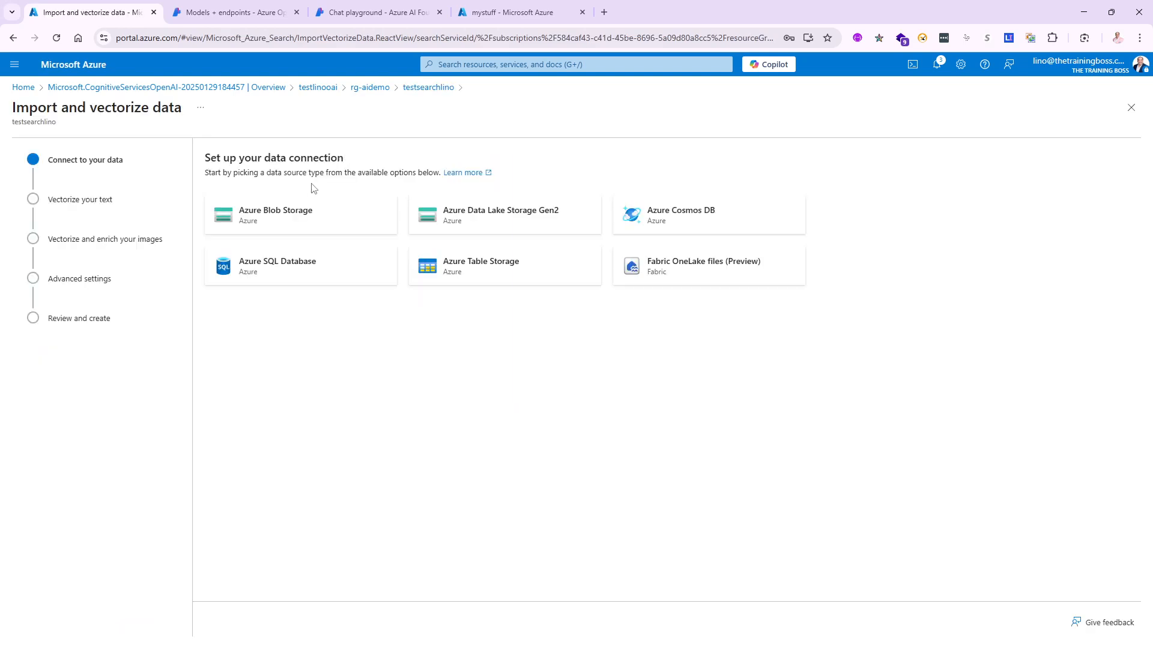
click(285, 220)
click(412, 231)
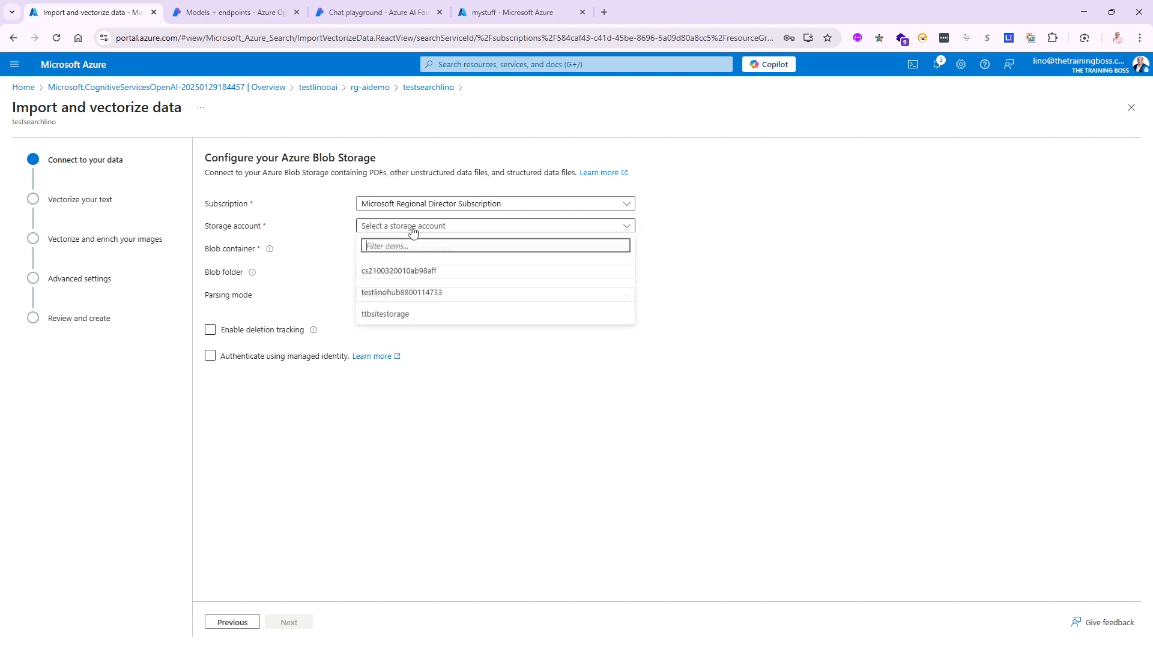
click(389, 293)
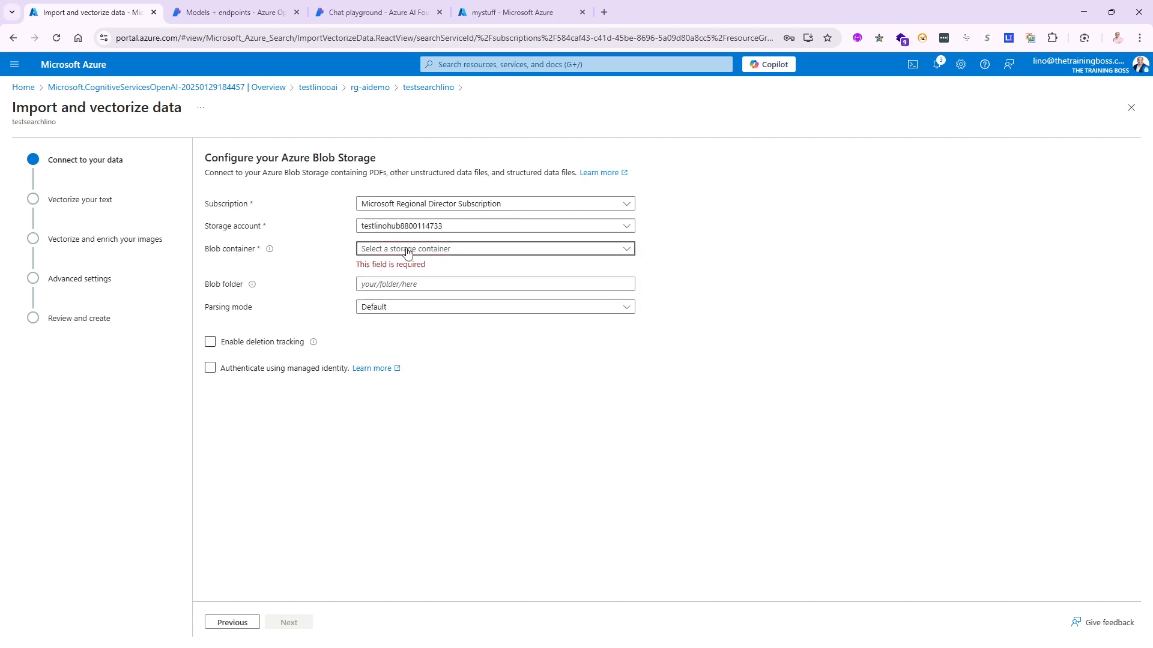
click(407, 250)
click(380, 360)
click(210, 356)
click(289, 624)
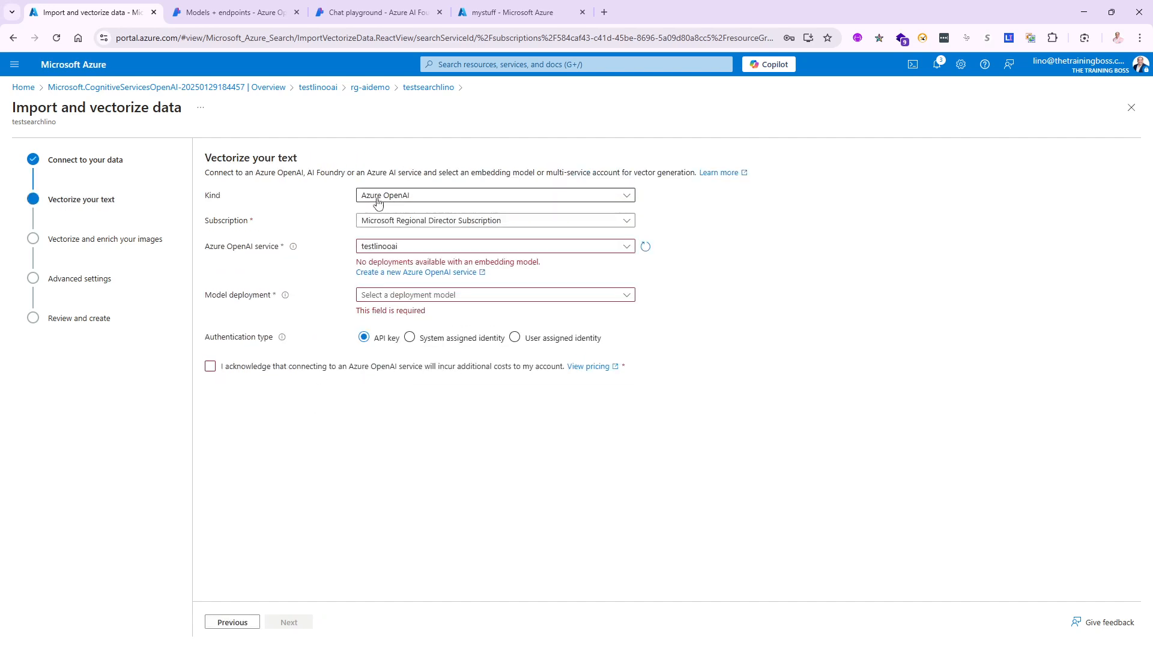
Step: Vectorize the text with Azure OpenAI service testlinooai and deployment text-embedding-3-small, keeping API key authentication and acknowledging the additional costs
click(627, 249)
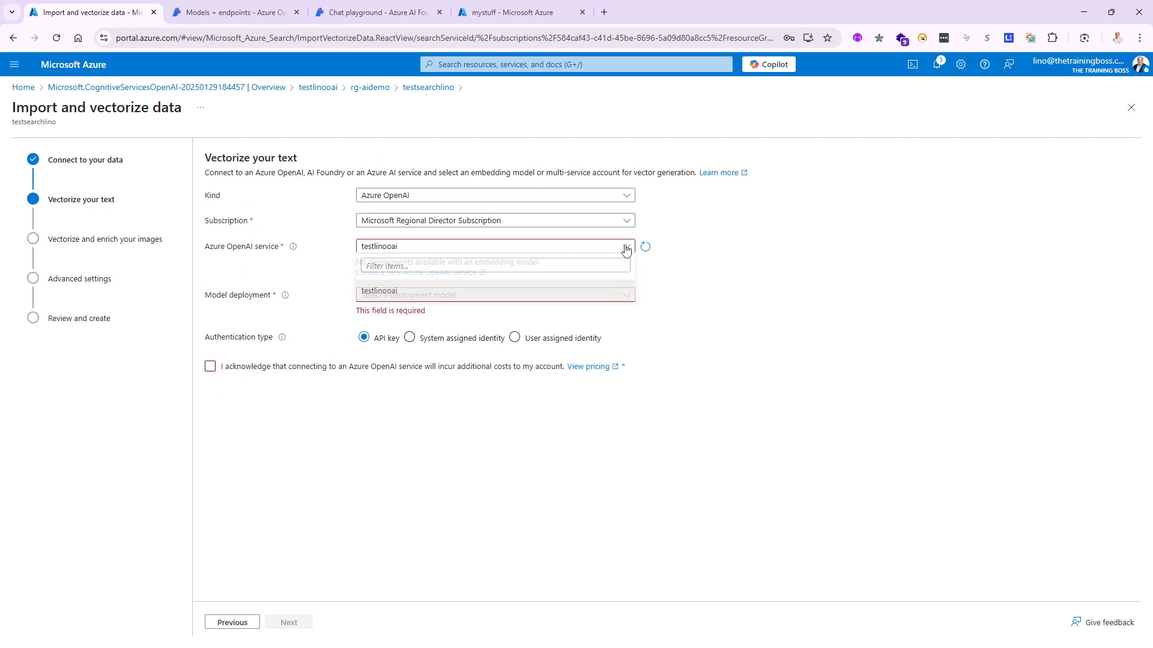
click(392, 293)
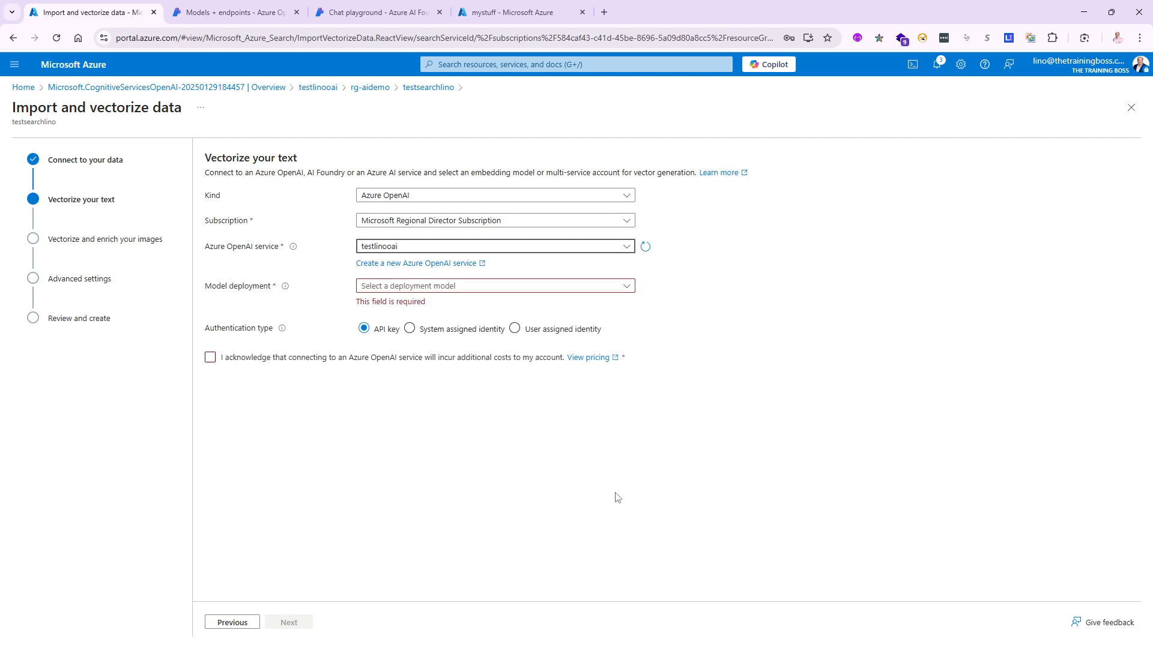
click(627, 289)
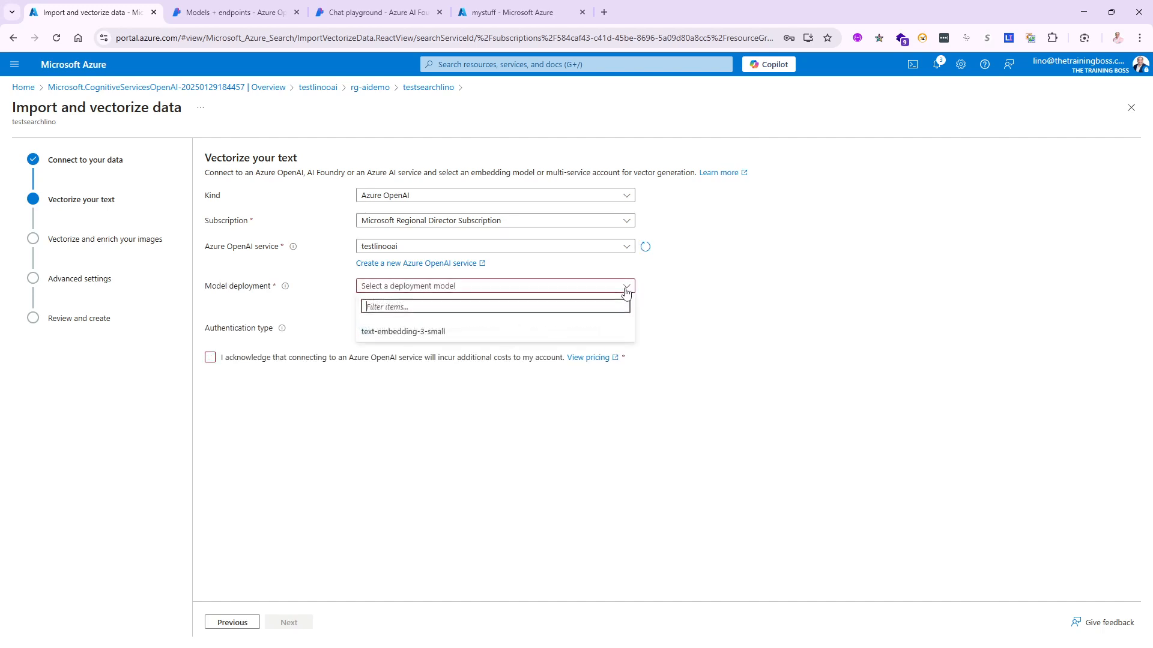
click(423, 334)
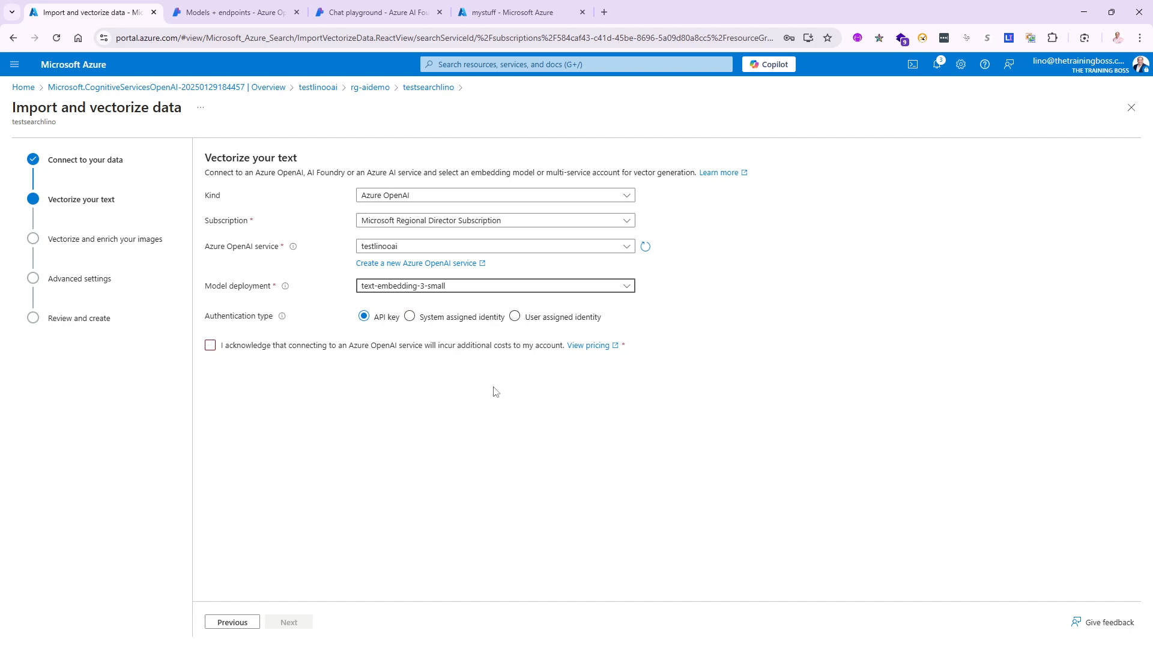
click(210, 347)
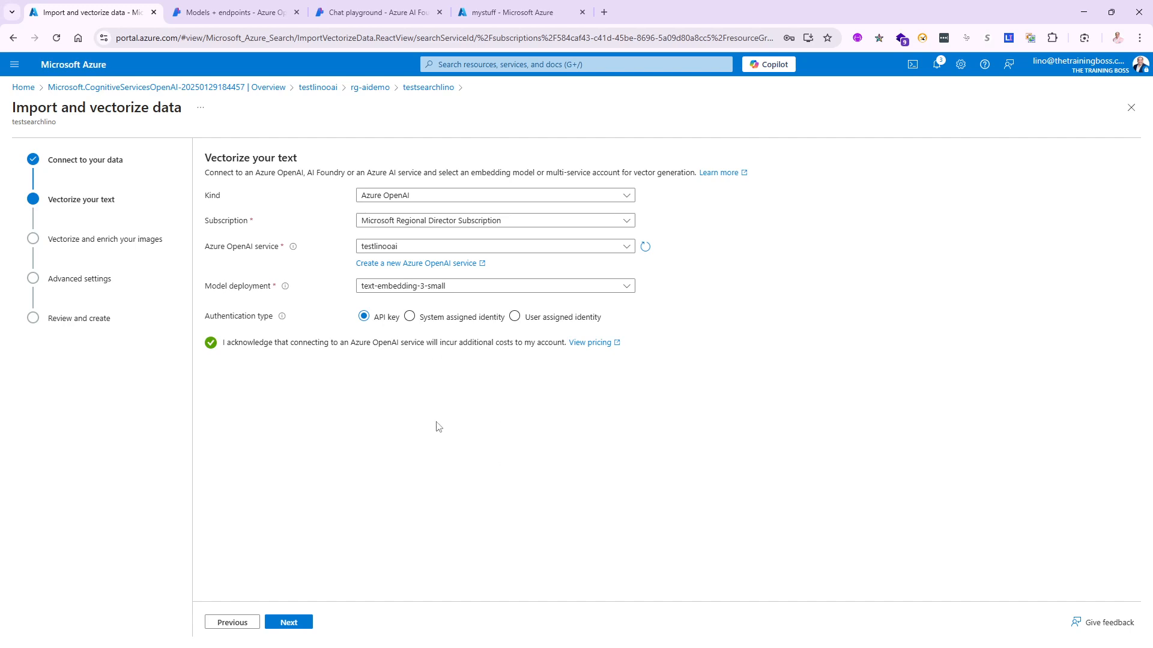
click(293, 623)
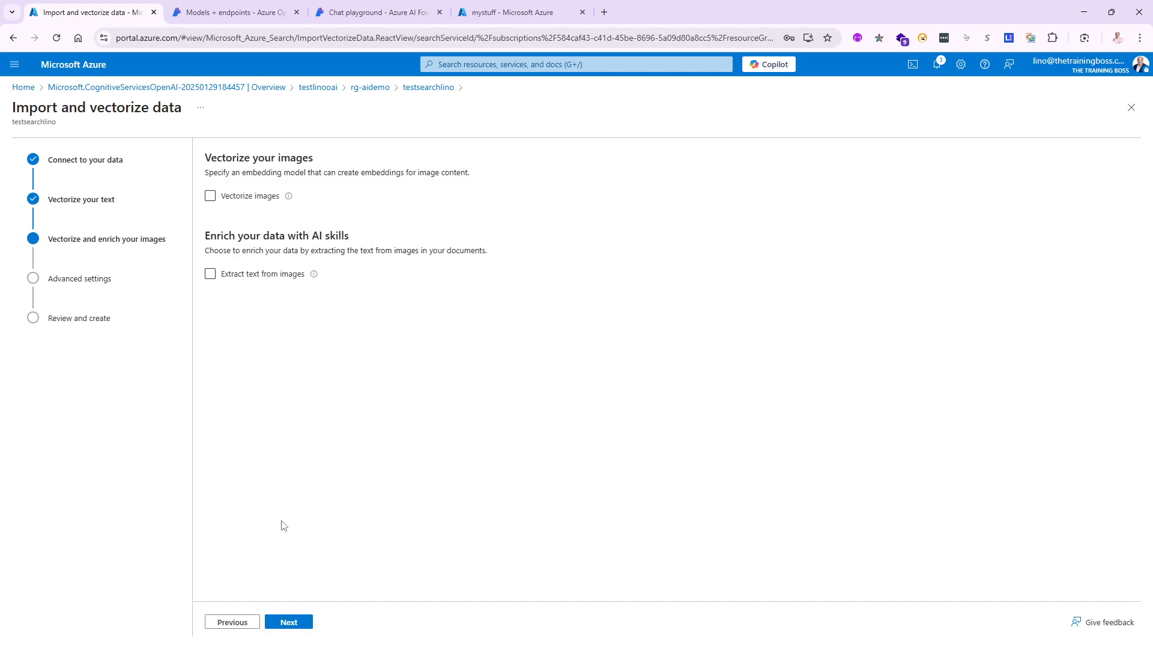
Step: Skip image vectorization, keep the default advanced settings, and create the search objects with the name prefix linofaq
click(290, 625)
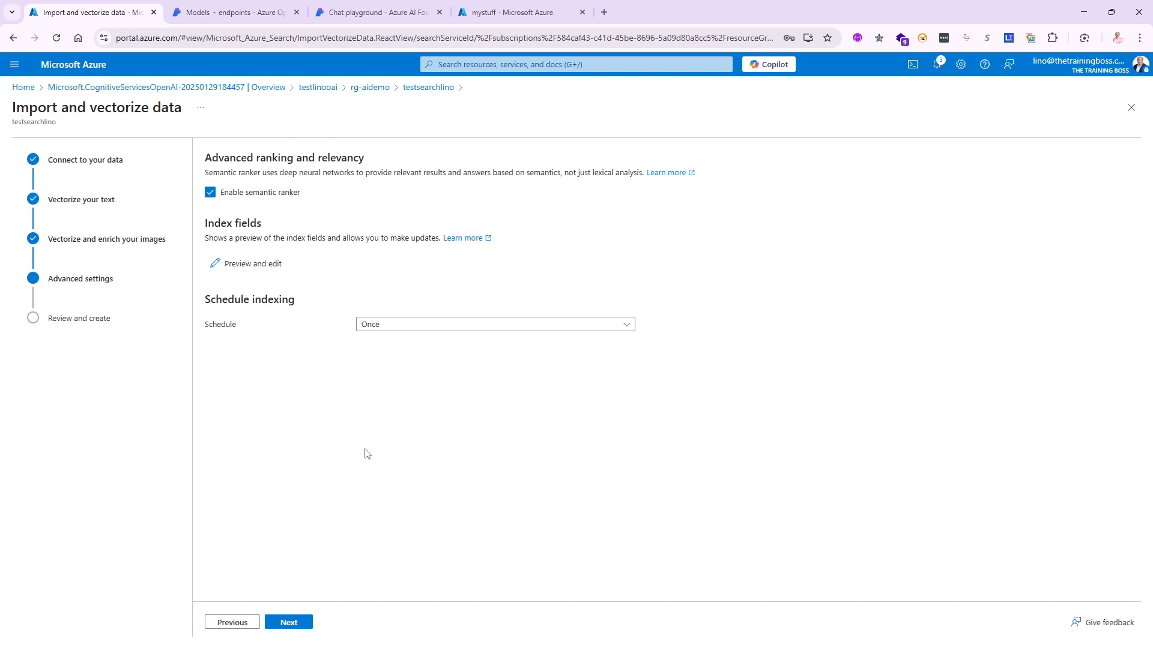
click(296, 626)
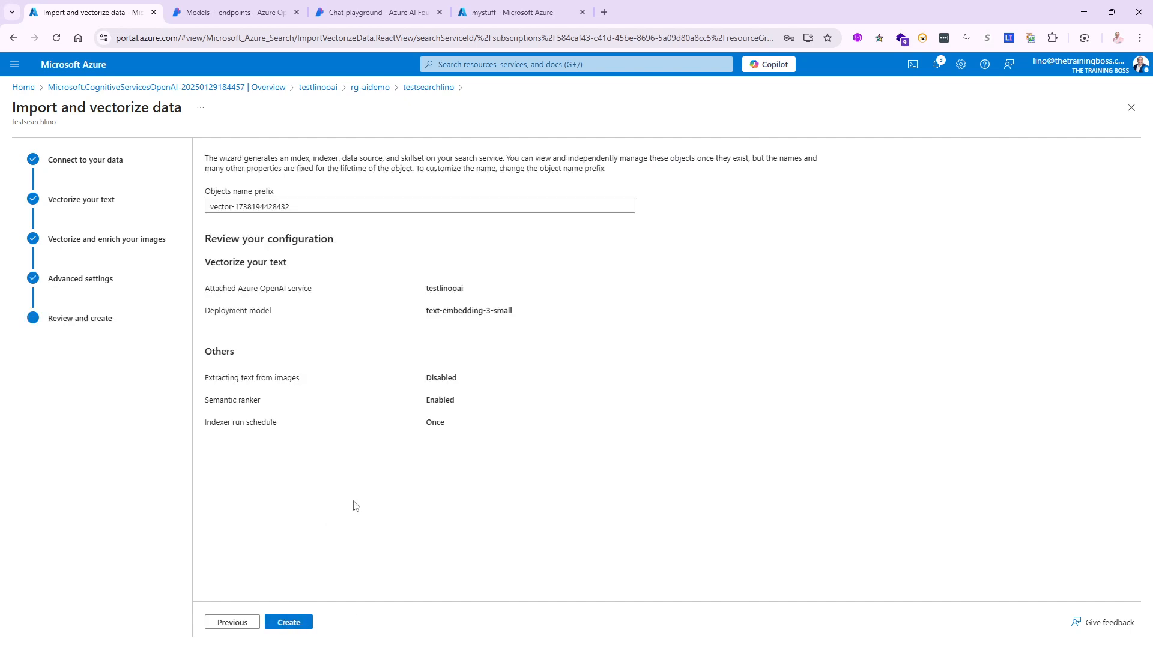
drag(296, 206, 91, 227)
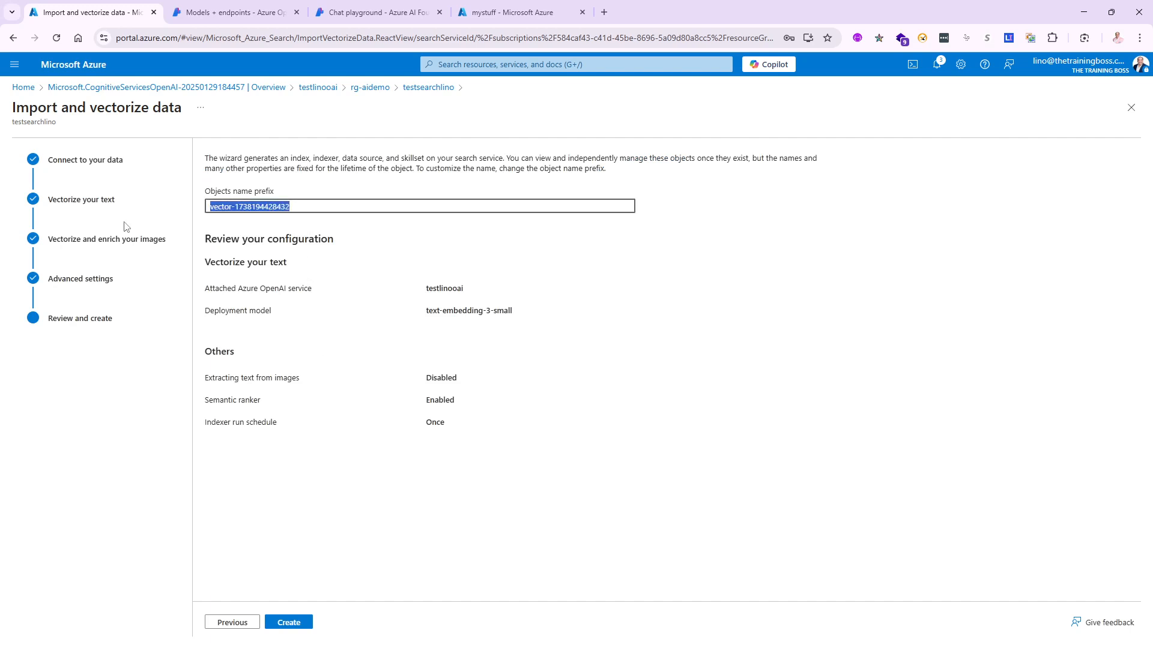
text(linofag)
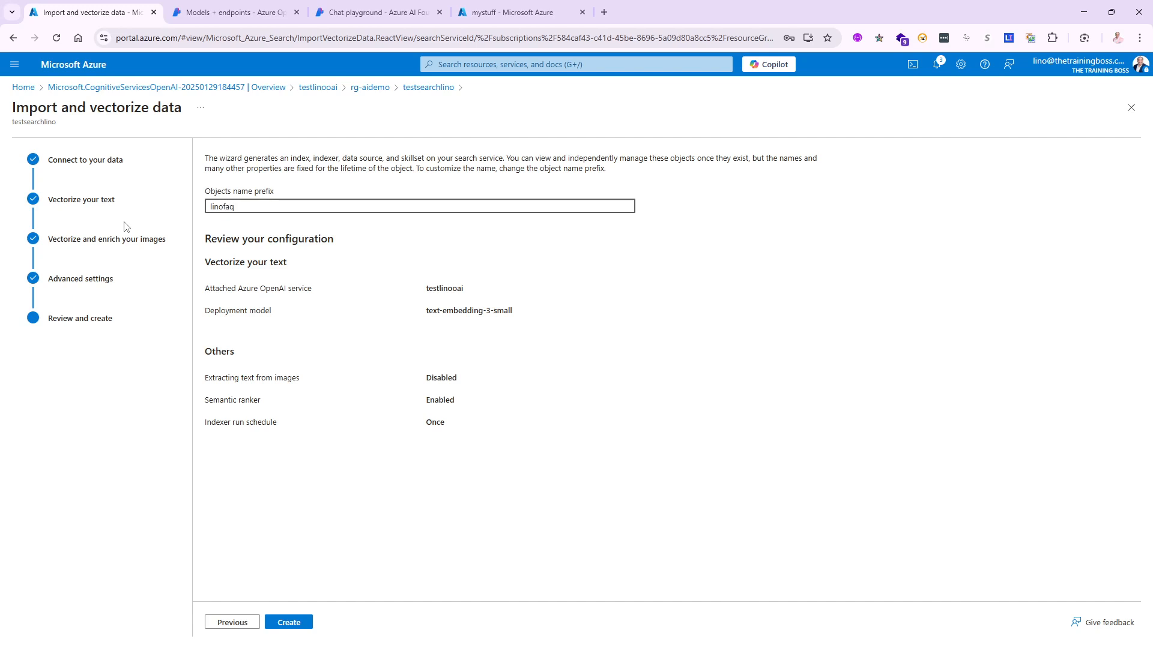
click(290, 623)
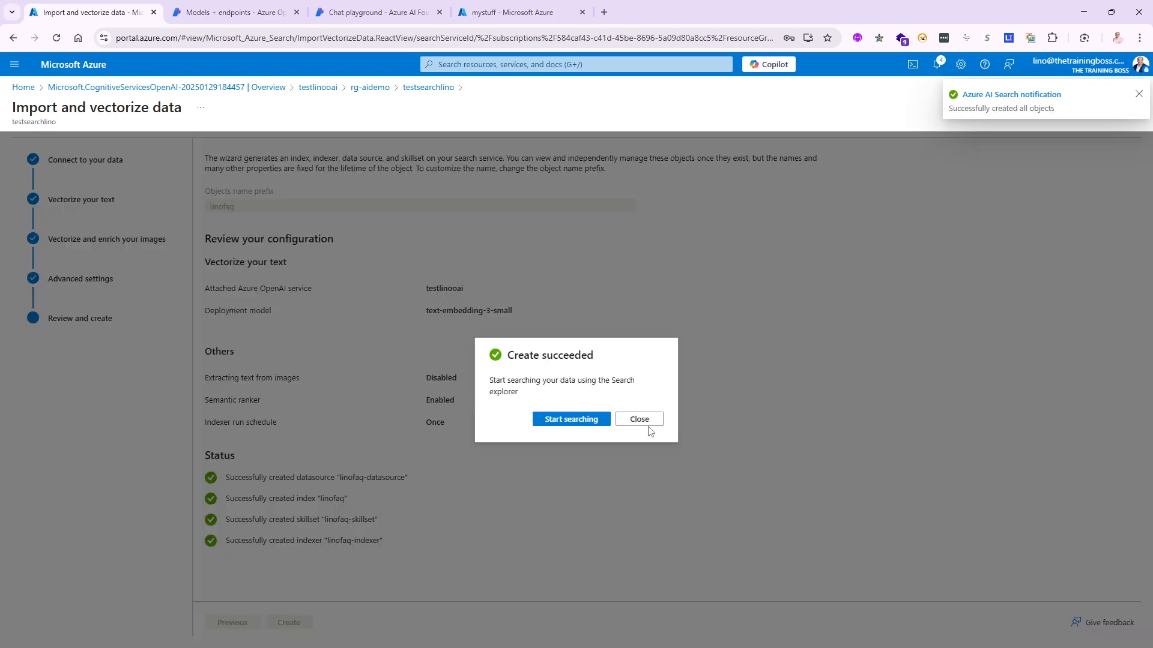
click(646, 426)
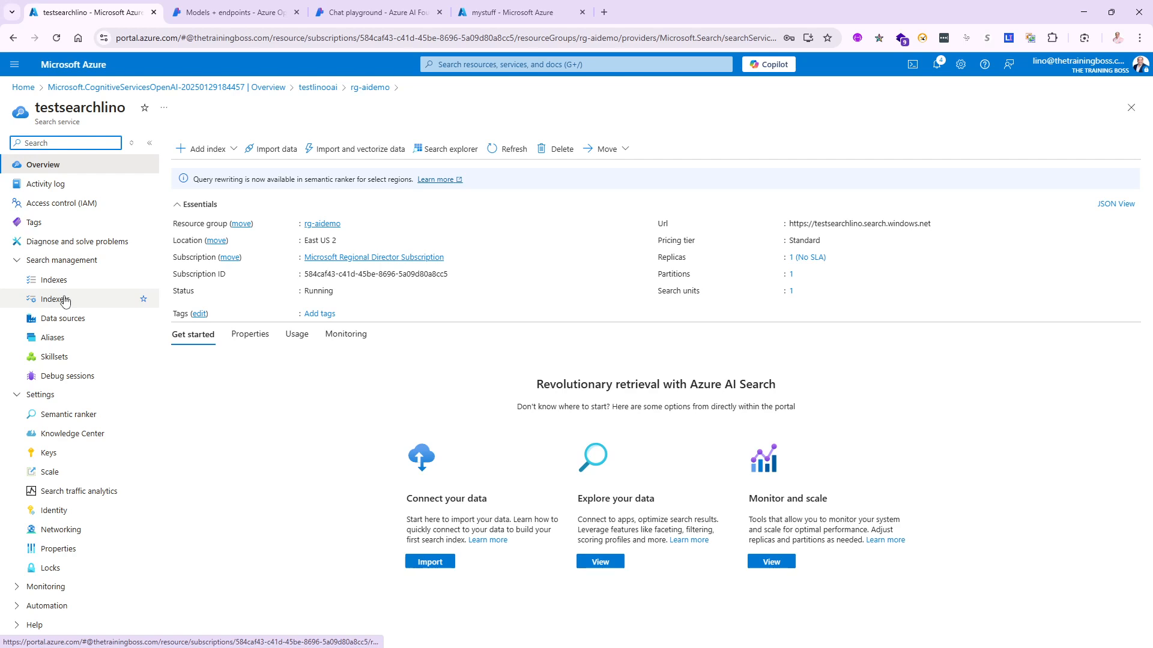
Step: Check the run status of the linofaq indexer and refresh the index list to review document count and vector size
click(54, 302)
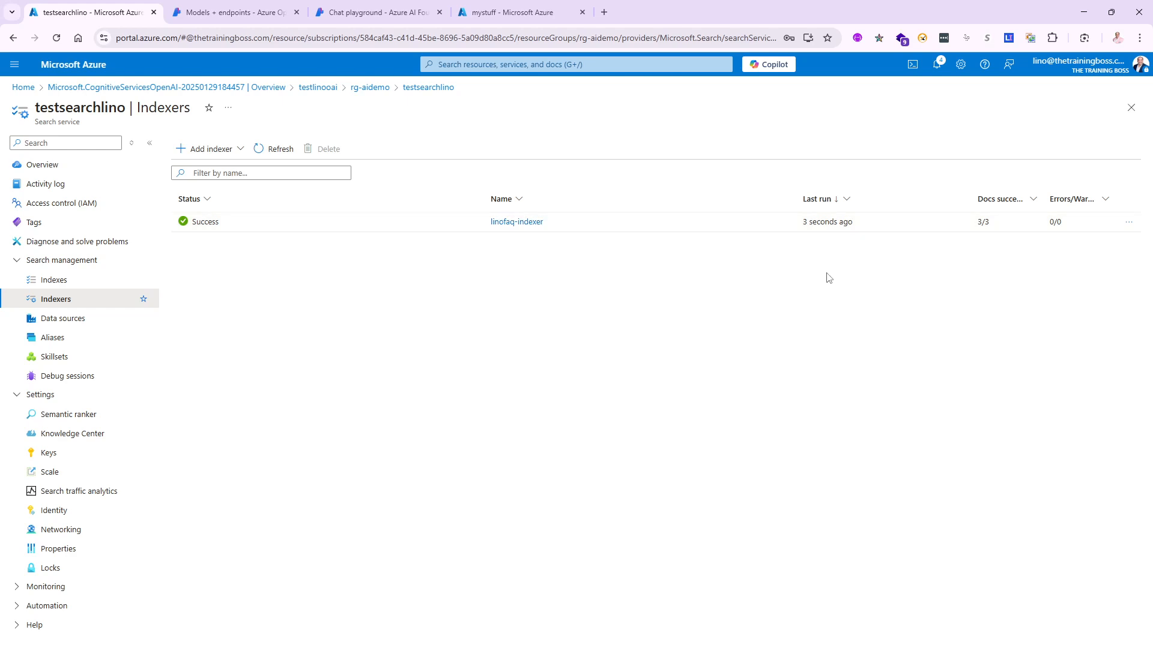
click(60, 281)
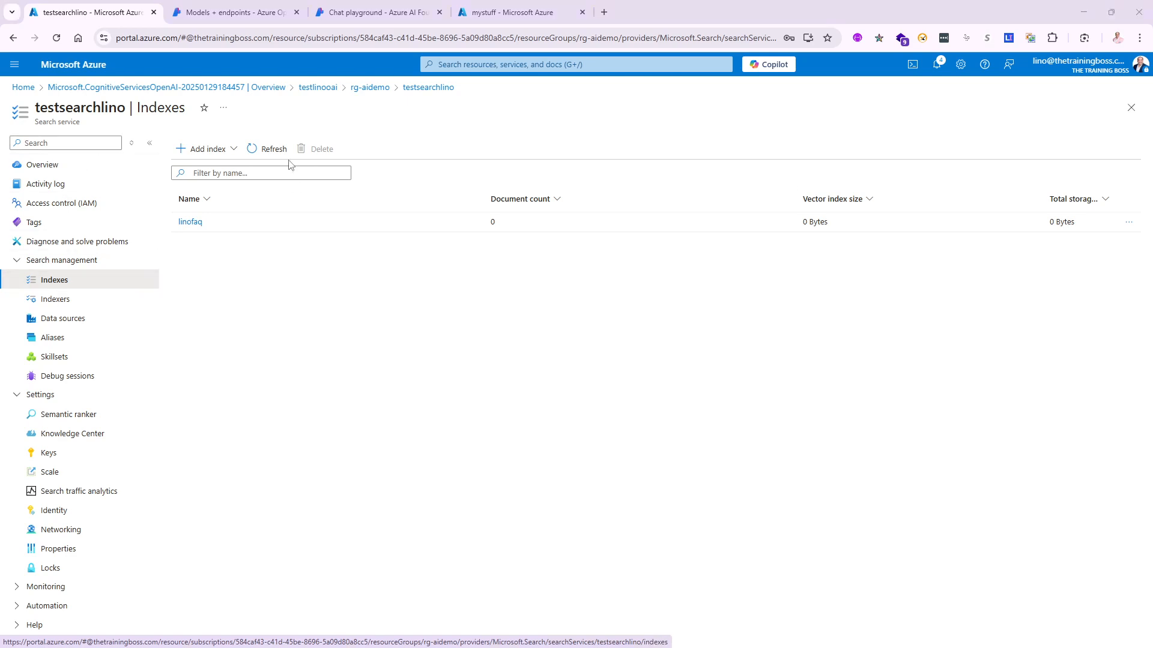
click(265, 149)
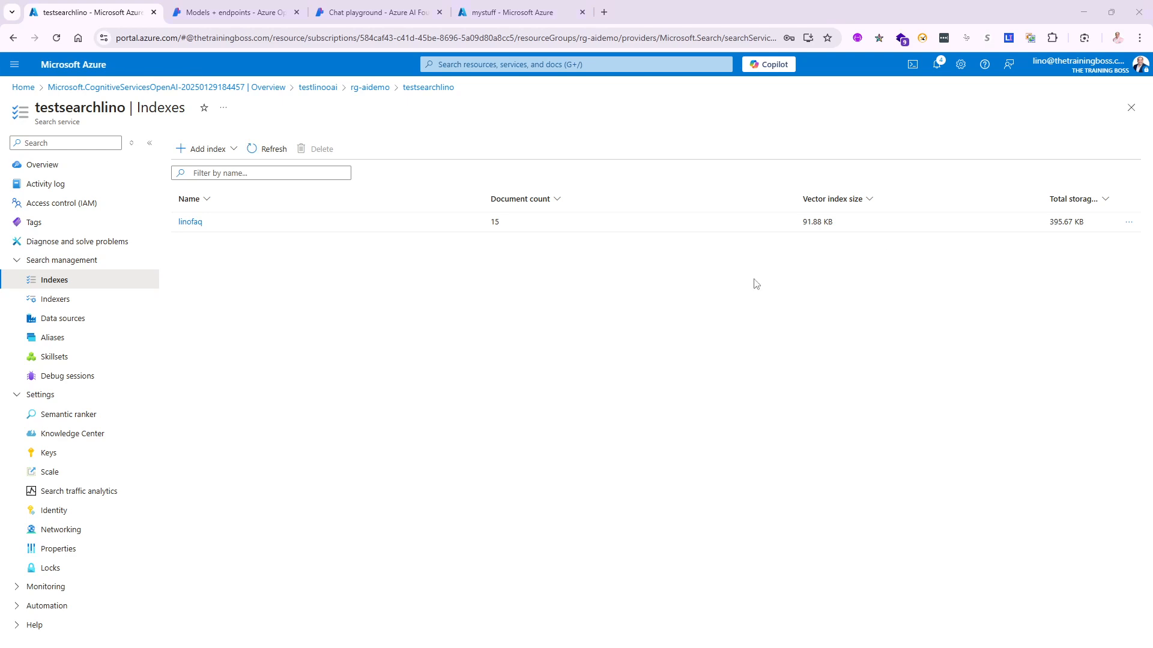
Step: Switch to Azure AI Foundry and view the model deployments of the testlinoaiservice resource
click(232, 14)
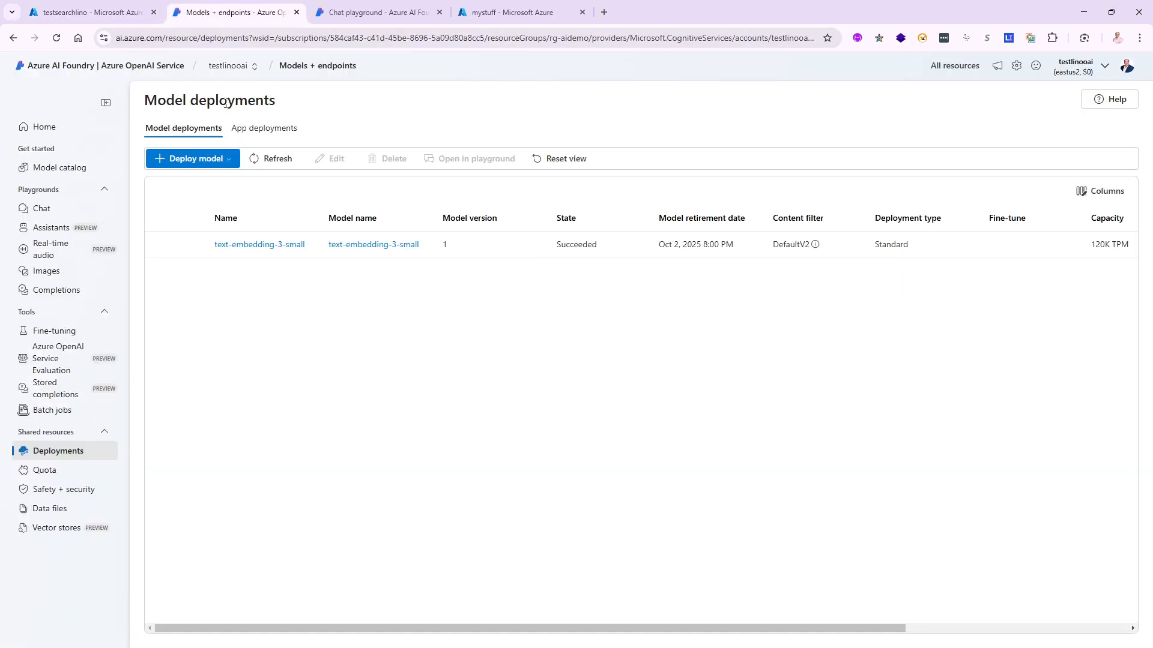
click(251, 69)
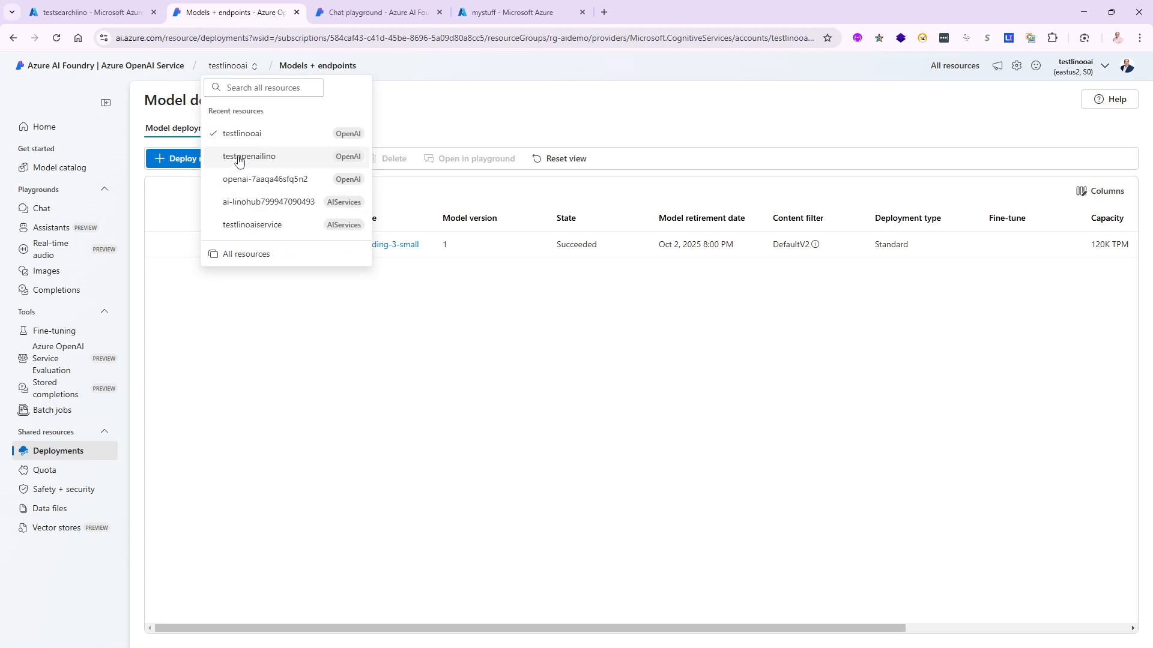
click(240, 255)
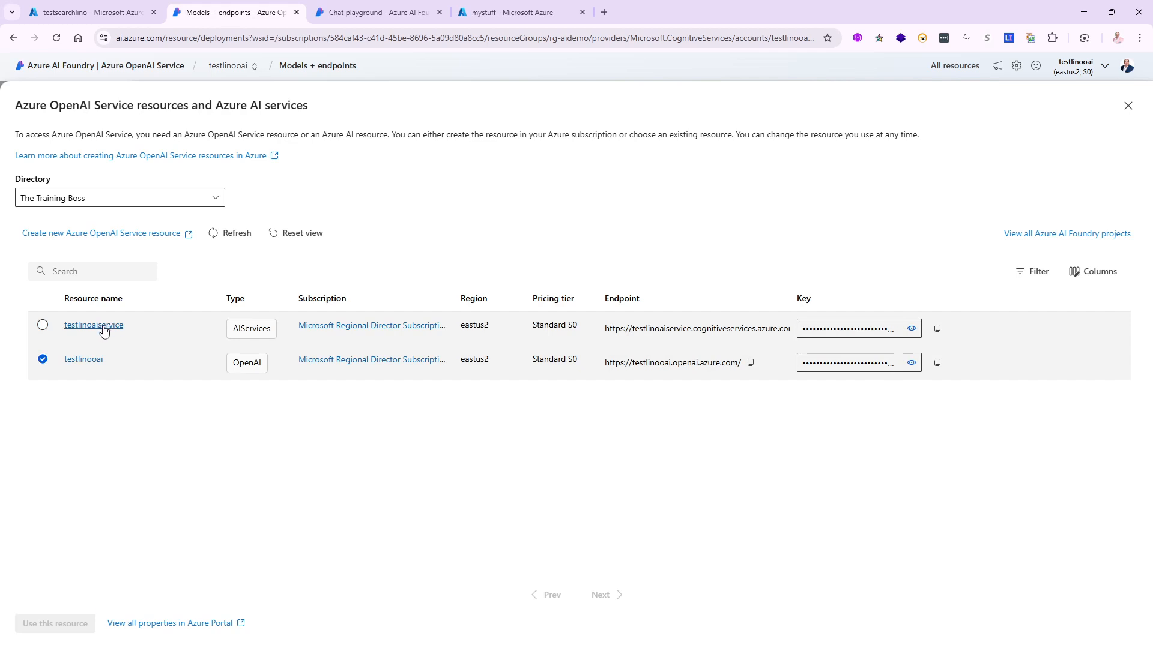
click(94, 325)
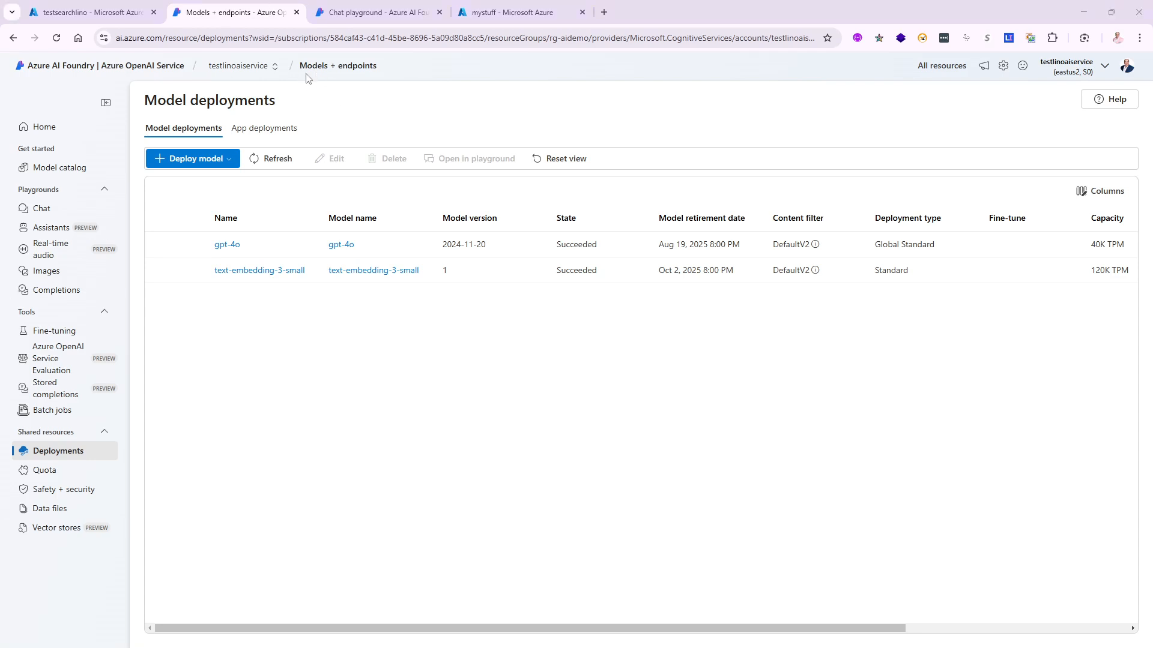
Step: Return to the Azure AI Foundry home and open the linotest project from the full list of hubs and projects
click(65, 67)
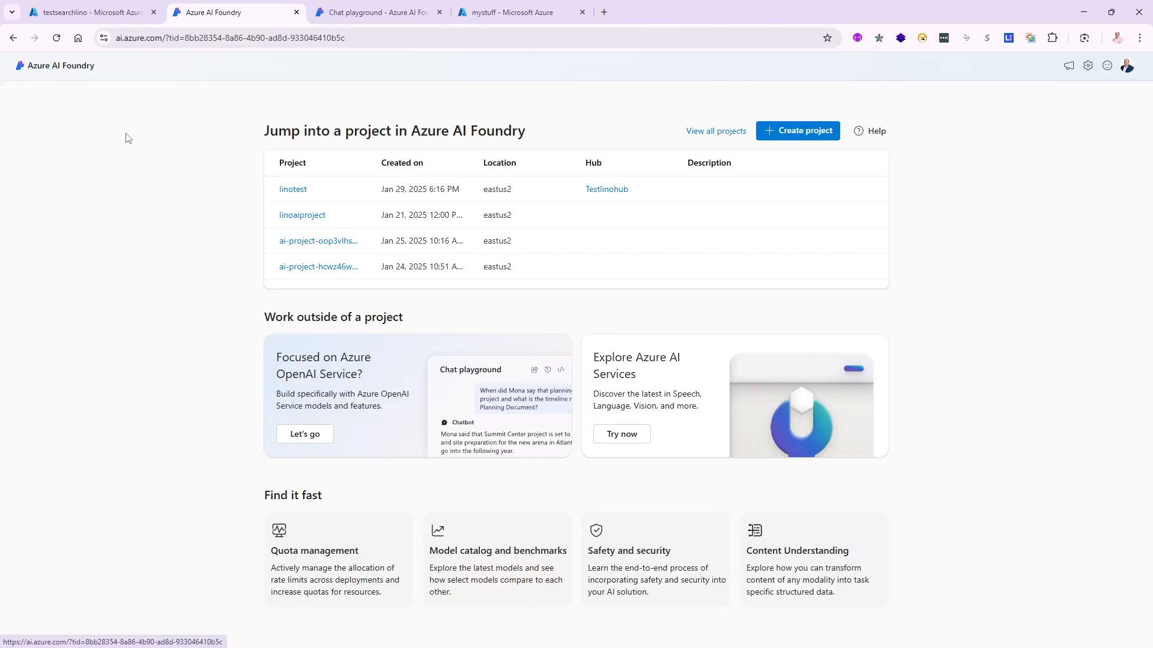
click(308, 217)
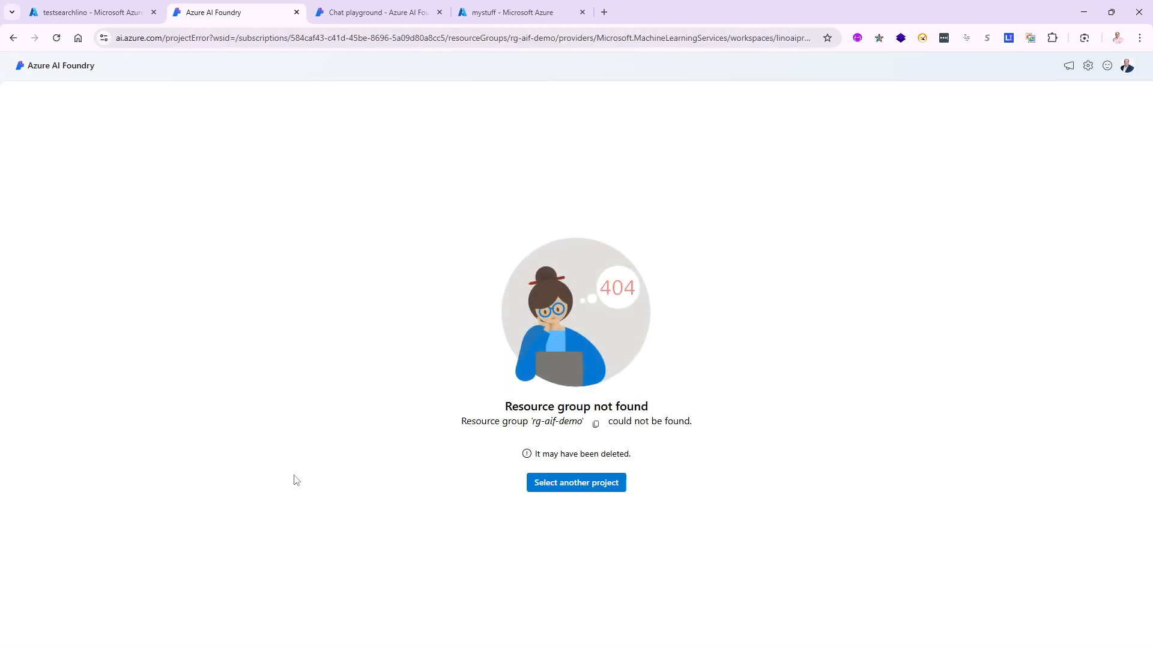
click(578, 484)
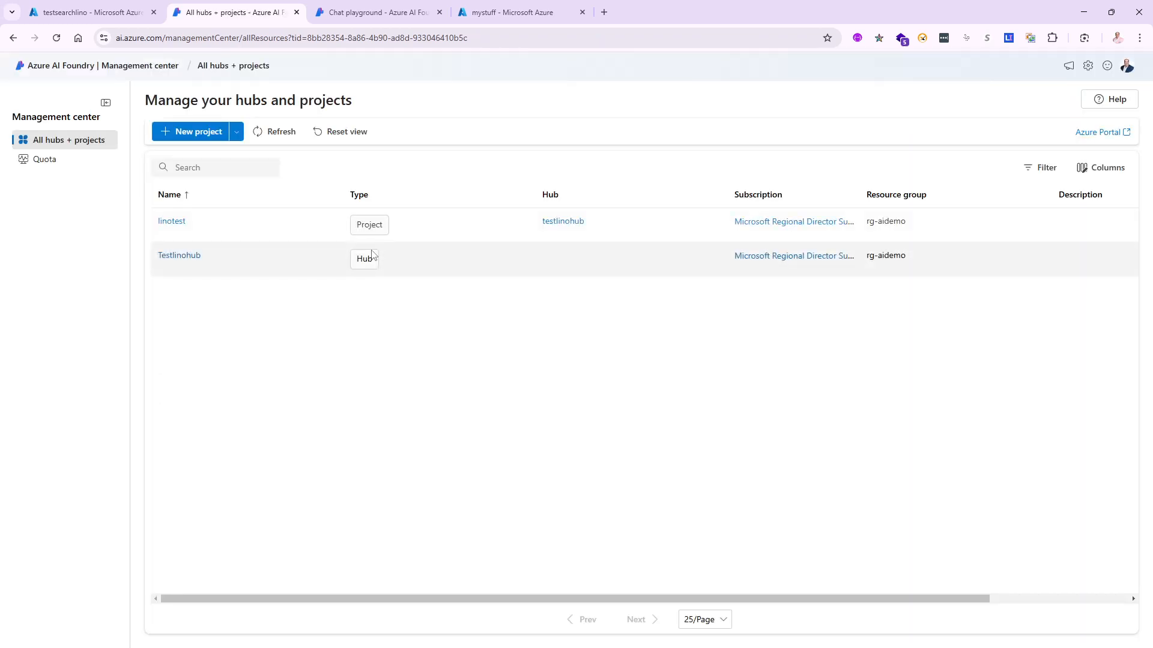
click(176, 223)
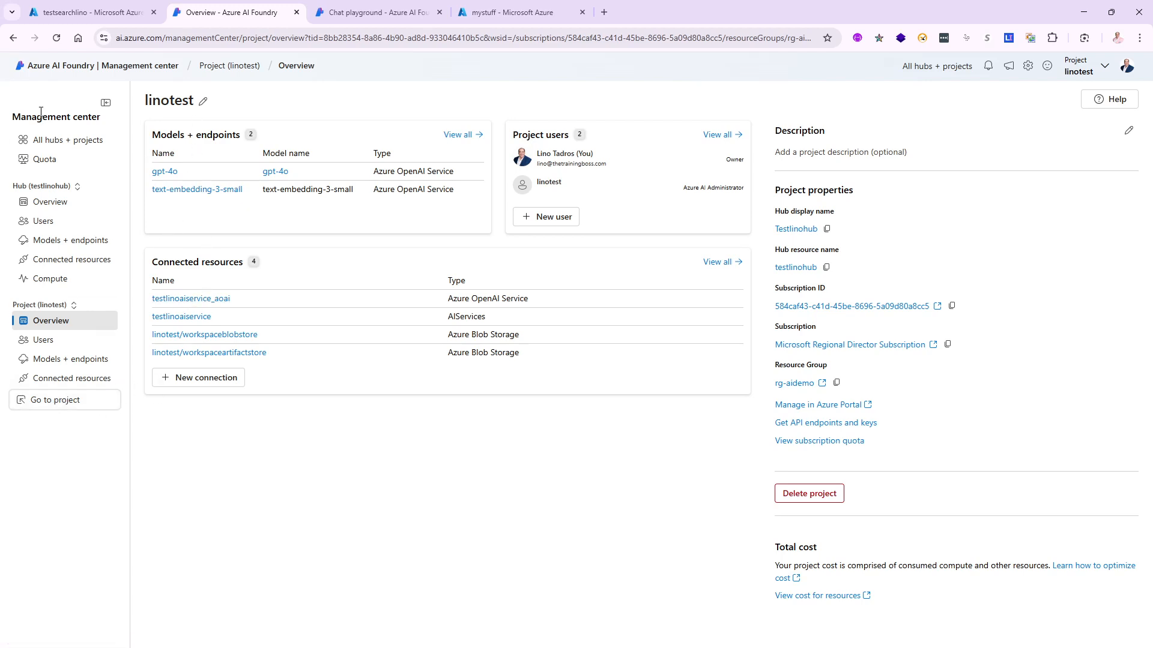
click(65, 407)
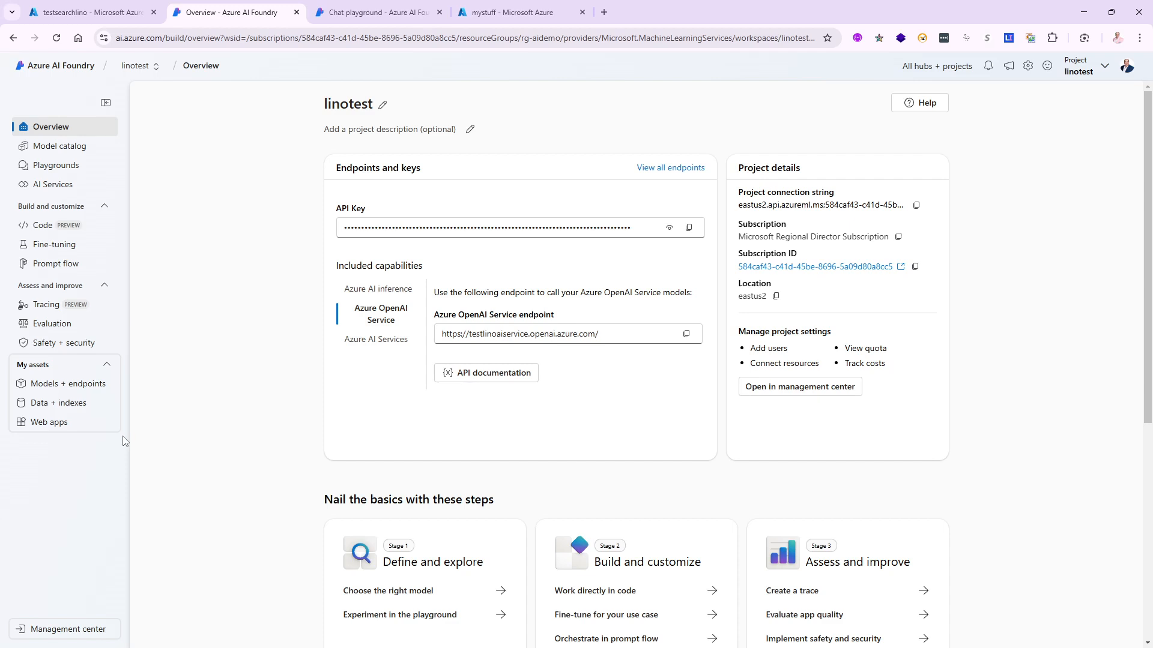
Step: Create a prompt flow by cloning the Multi-Round Q&A on Your Data sample with the default folder name
click(57, 266)
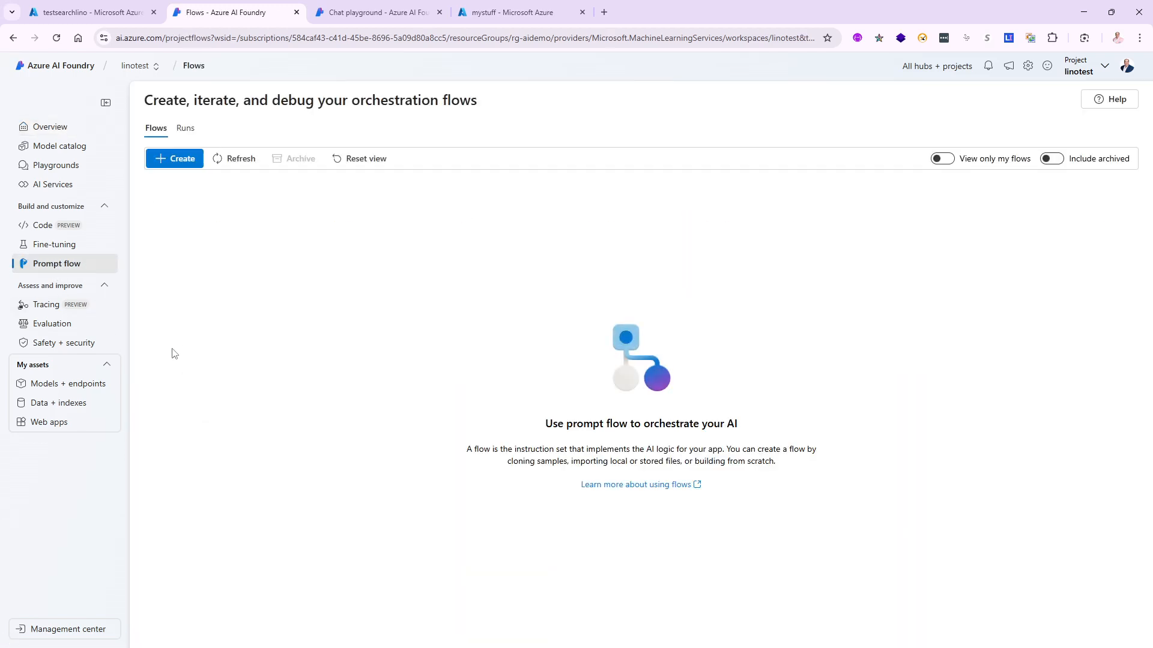
click(181, 159)
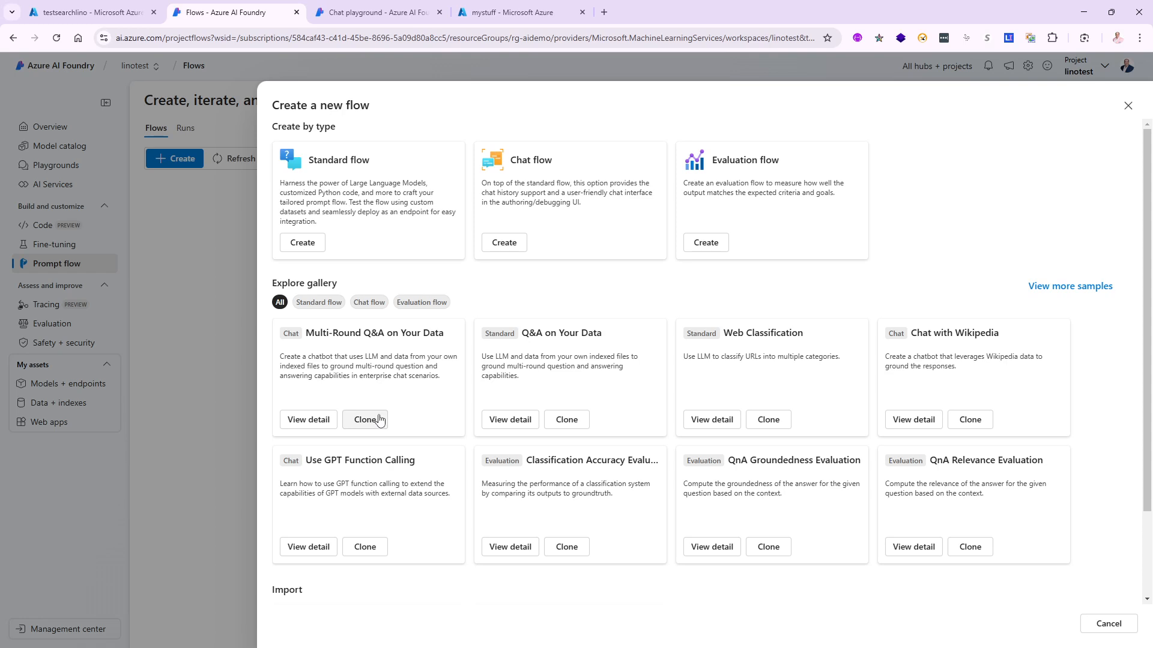
click(366, 422)
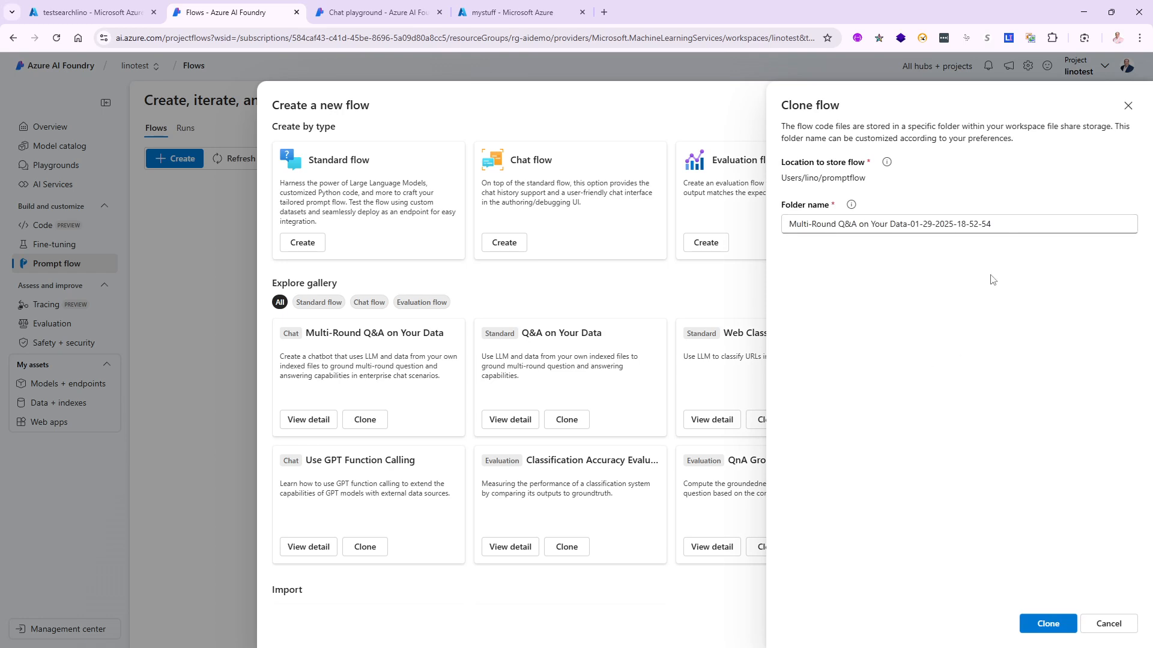
click(1046, 625)
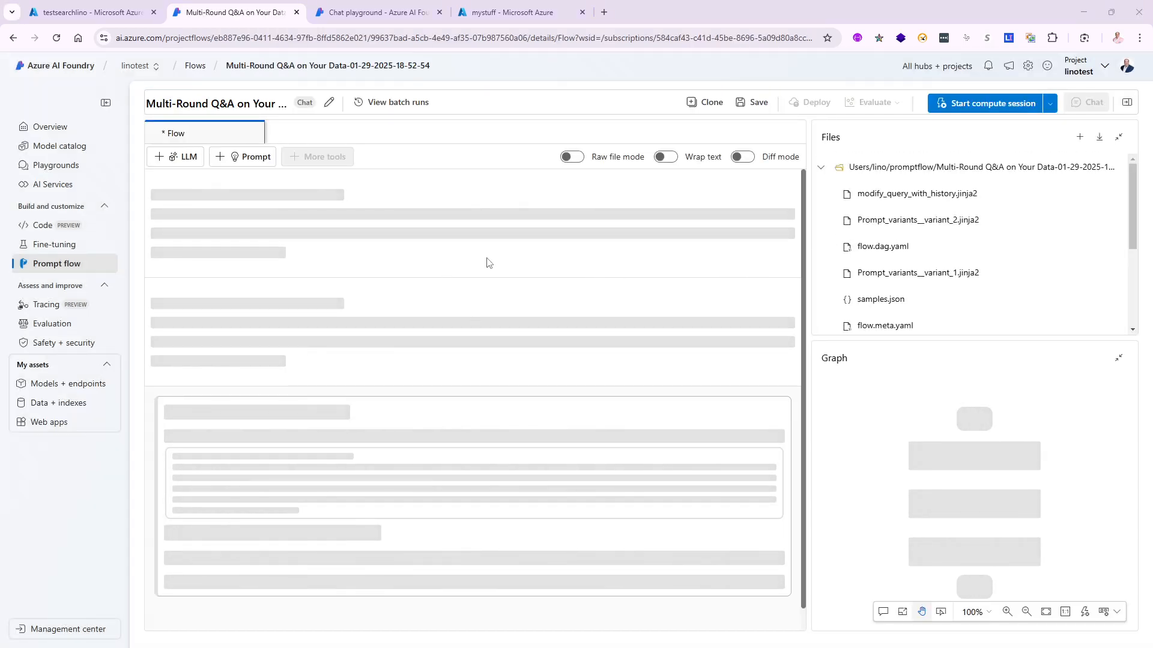
Step: Collapse the flow's file list to enlarge the graph and start the compute session for the prompt flow
click(1120, 141)
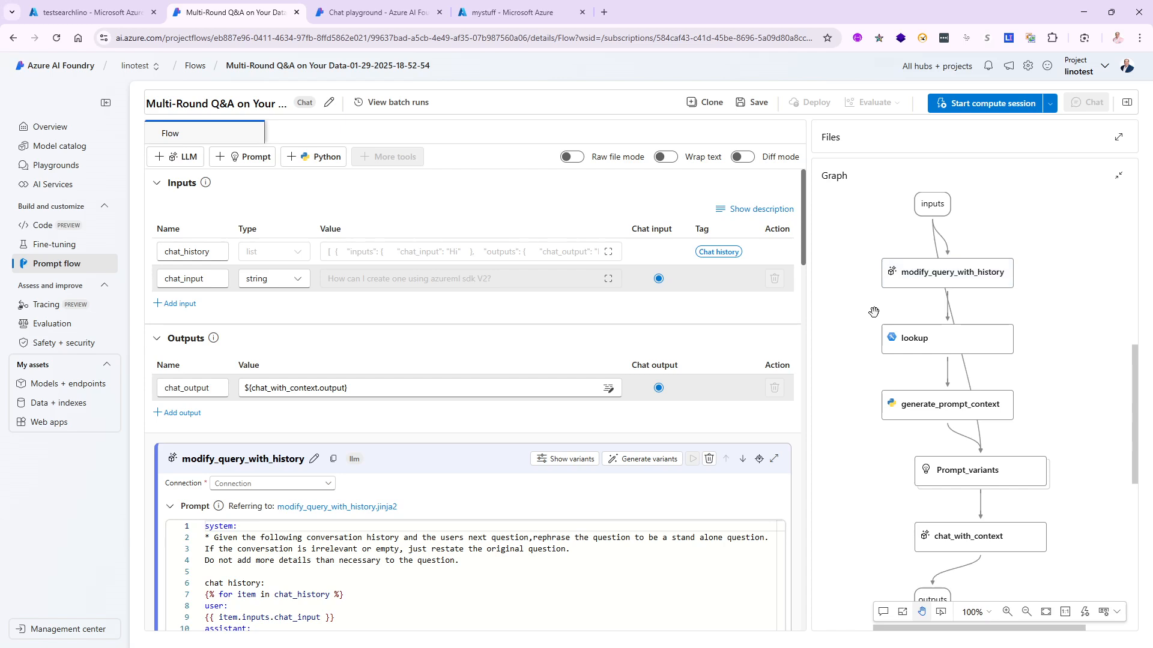
scroll(303, 488, down, 2)
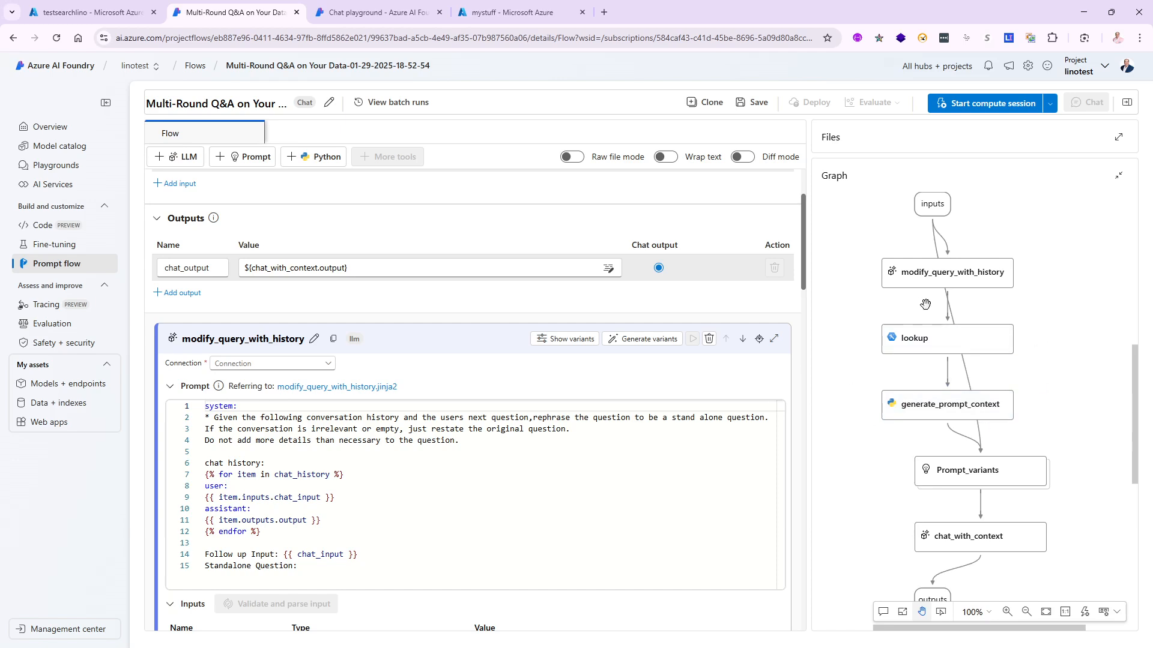
click(991, 105)
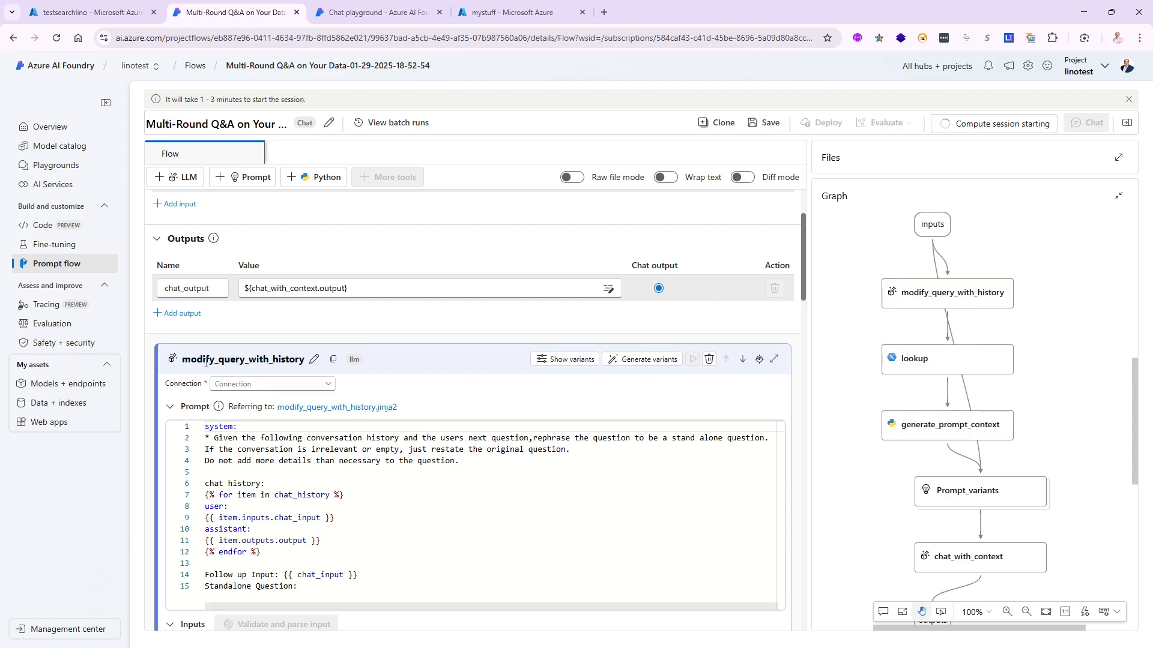
Step: Set the modify_query_with_history node to connection testlinoaiservice_aoai with deployment gpt-4o and save the flow
click(325, 385)
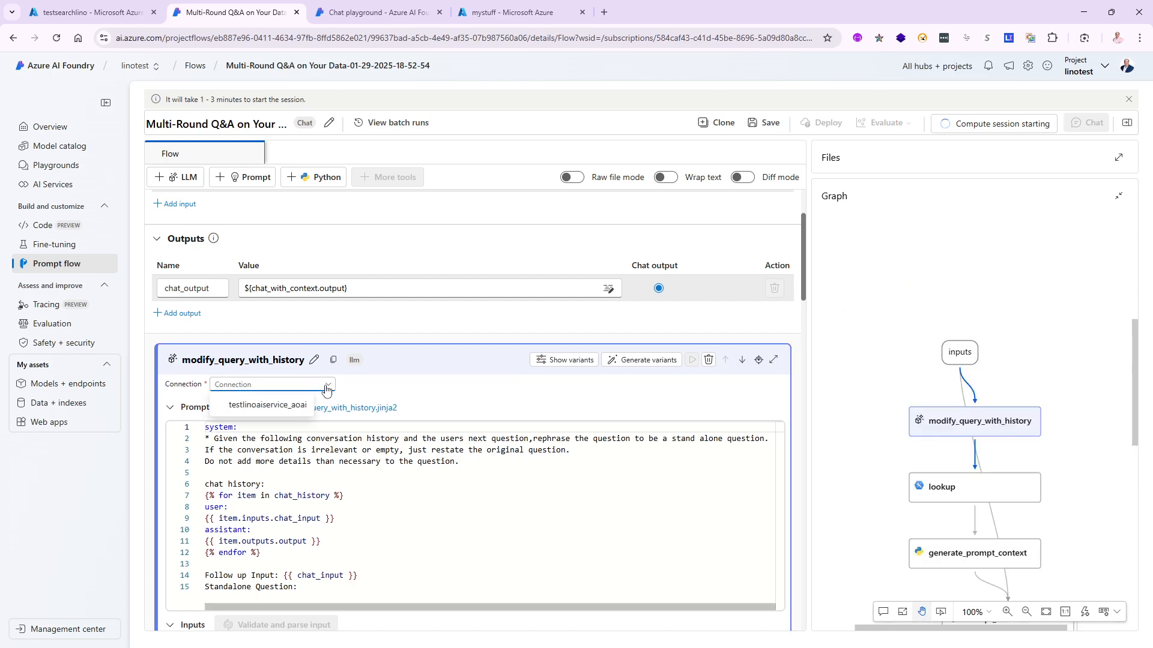
click(260, 412)
click(352, 403)
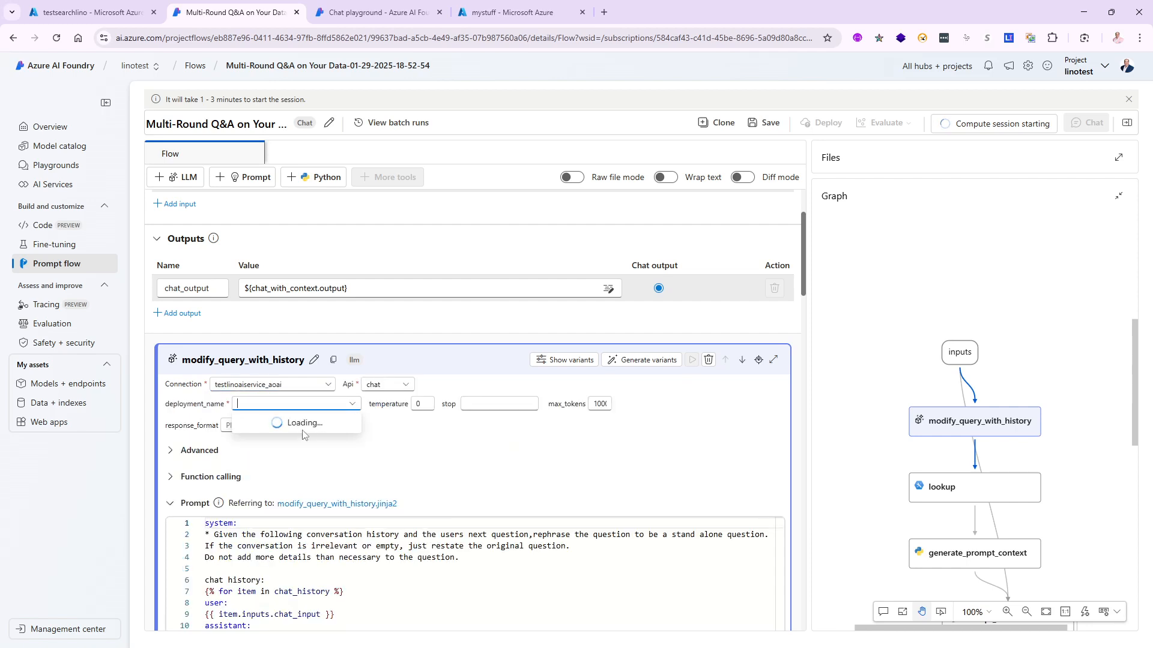
click(270, 428)
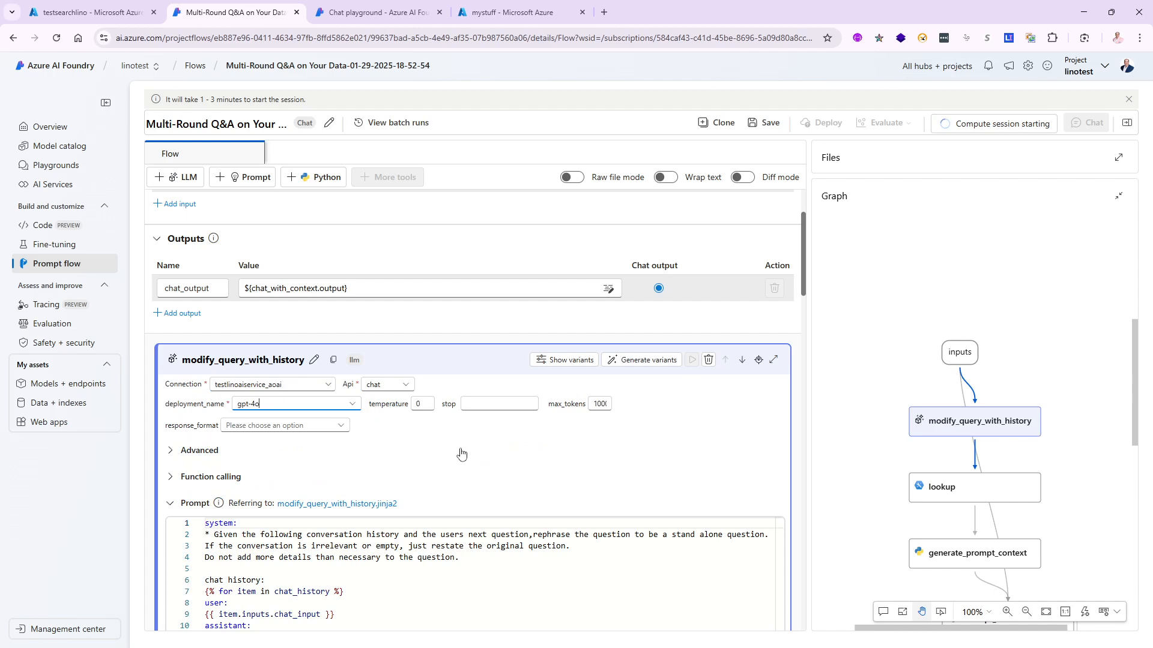
scroll(463, 453, down, 5)
scroll(474, 455, down, 1)
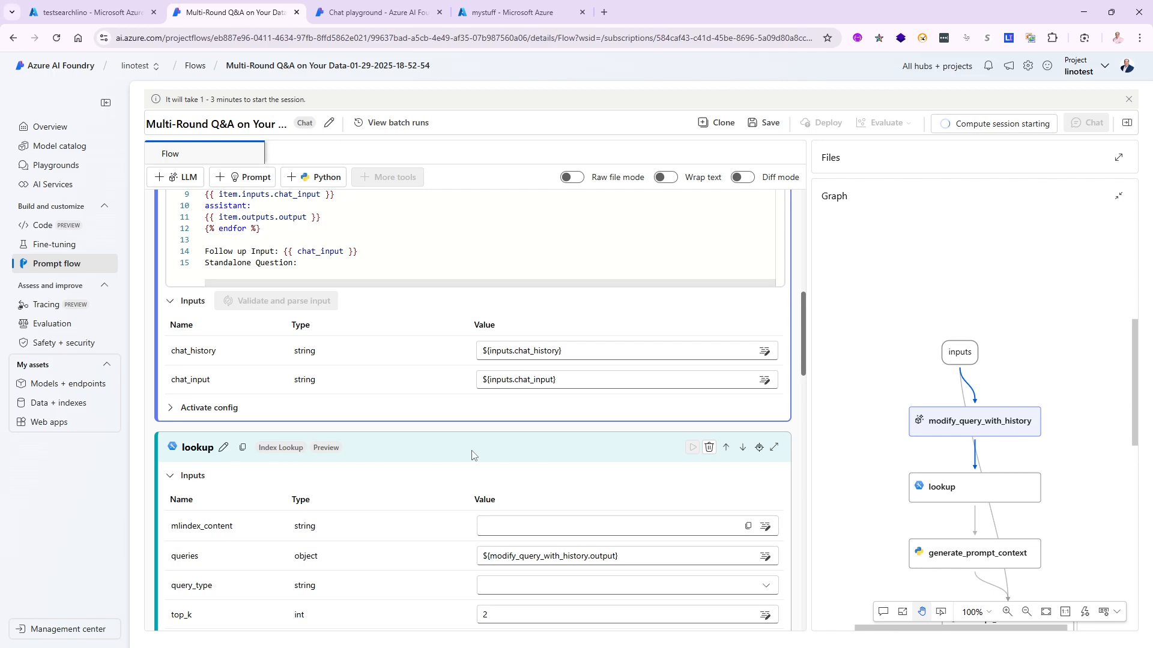
click(761, 126)
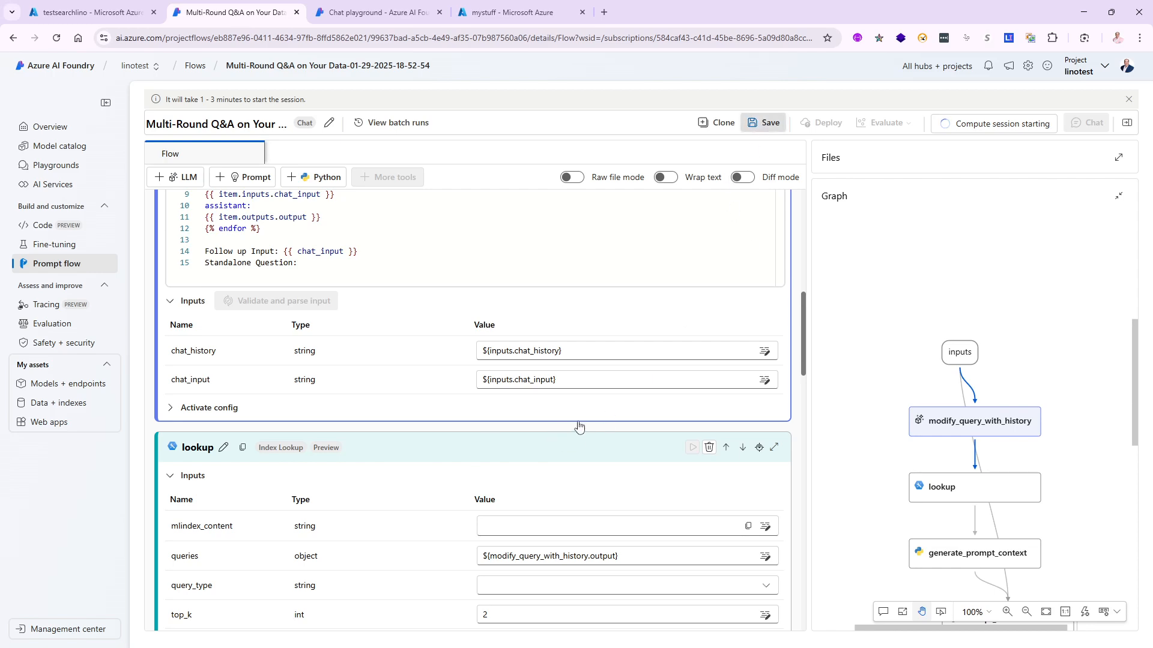
Step: Show the variants of the Prompt_variants node and delete variant_1 and variant_2, keeping only the default variant_0
scroll(466, 403, down, 4)
scroll(464, 404, down, 10)
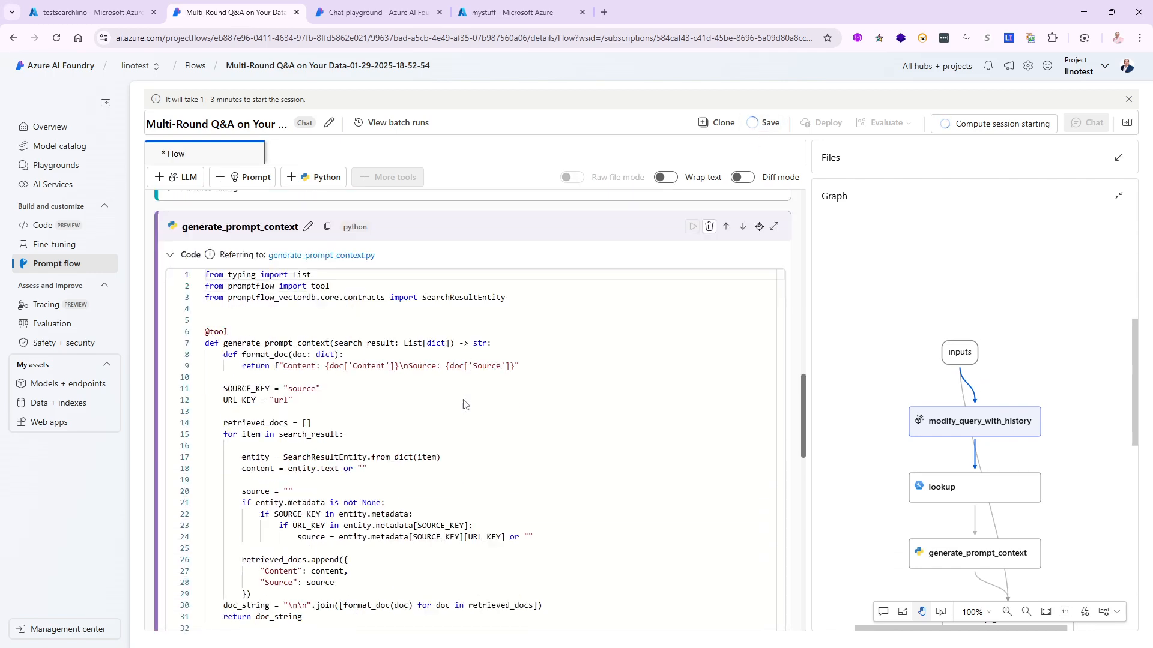
scroll(463, 401, down, 1)
scroll(462, 401, up, 1)
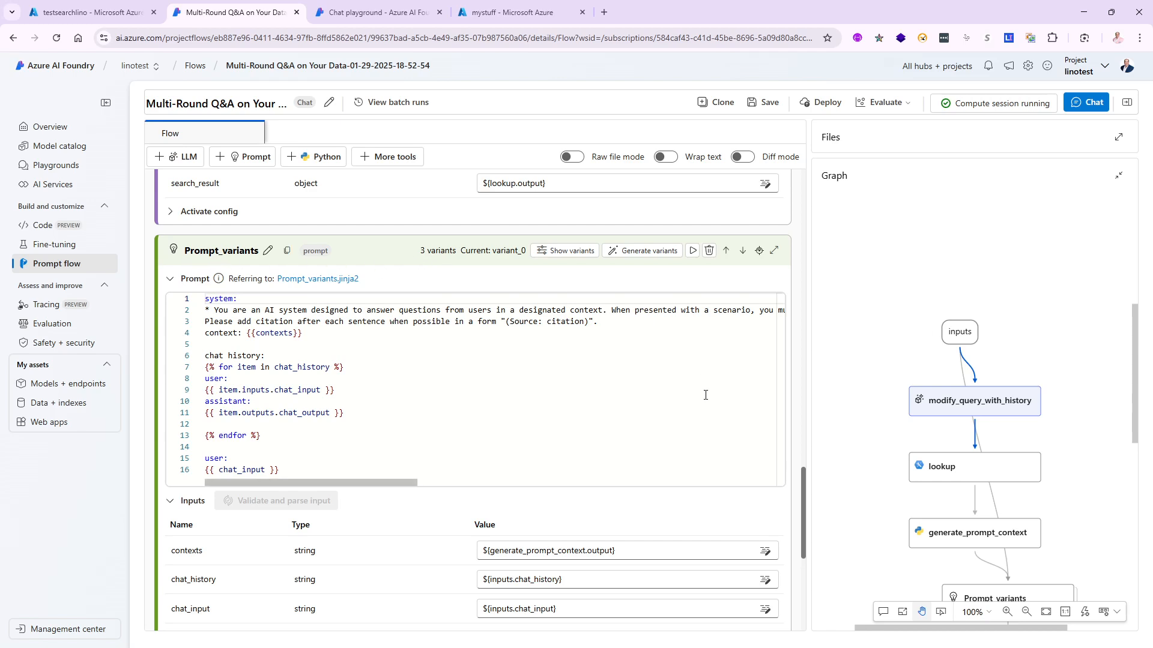
click(567, 252)
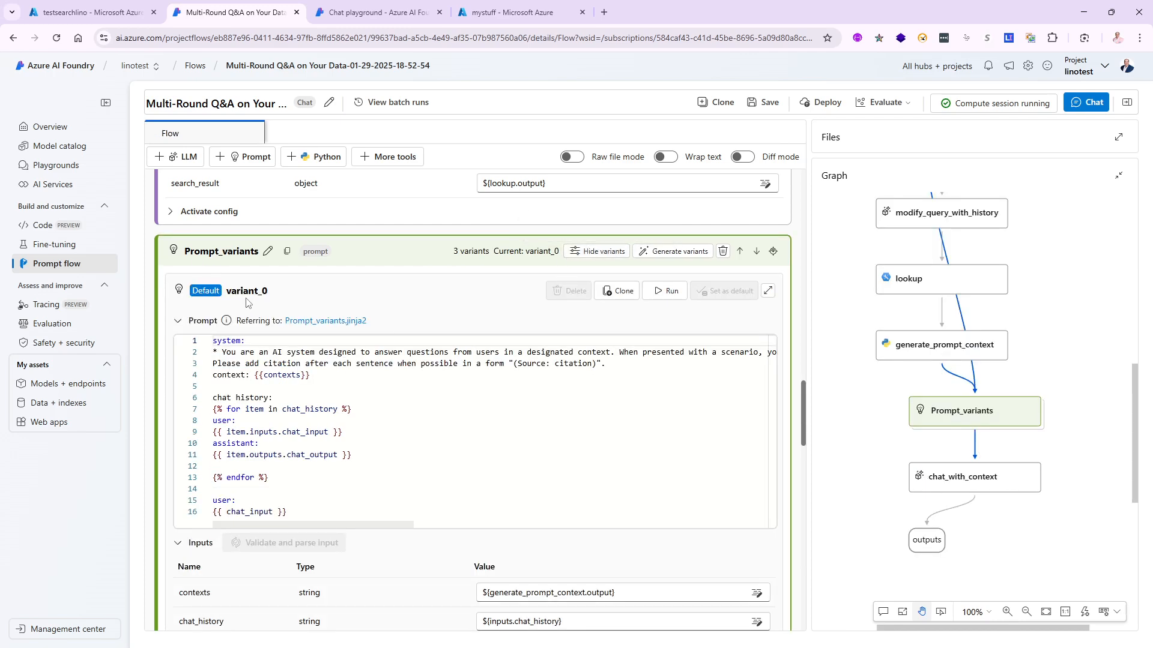
scroll(533, 408, down, 7)
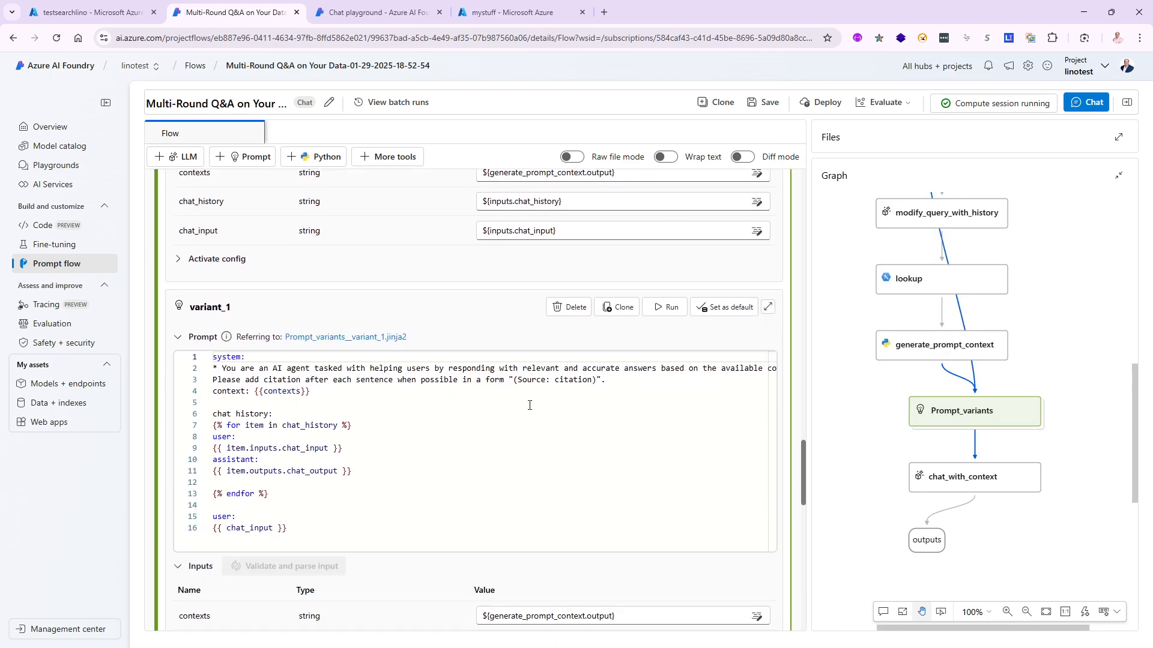
click(572, 309)
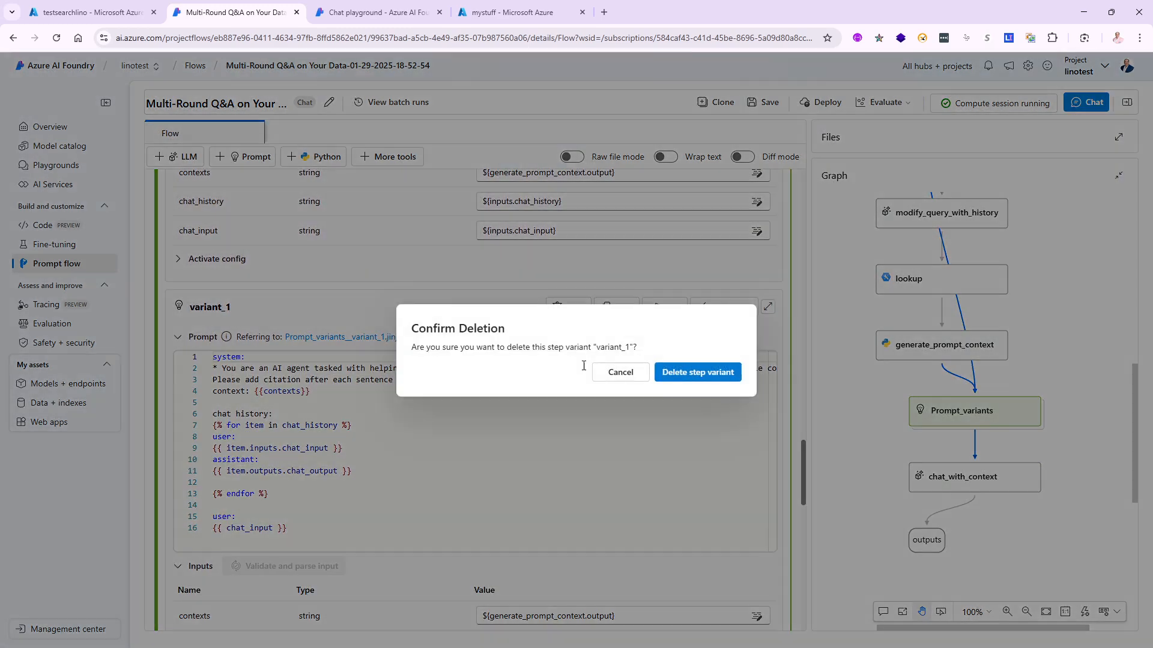
click(674, 384)
click(571, 308)
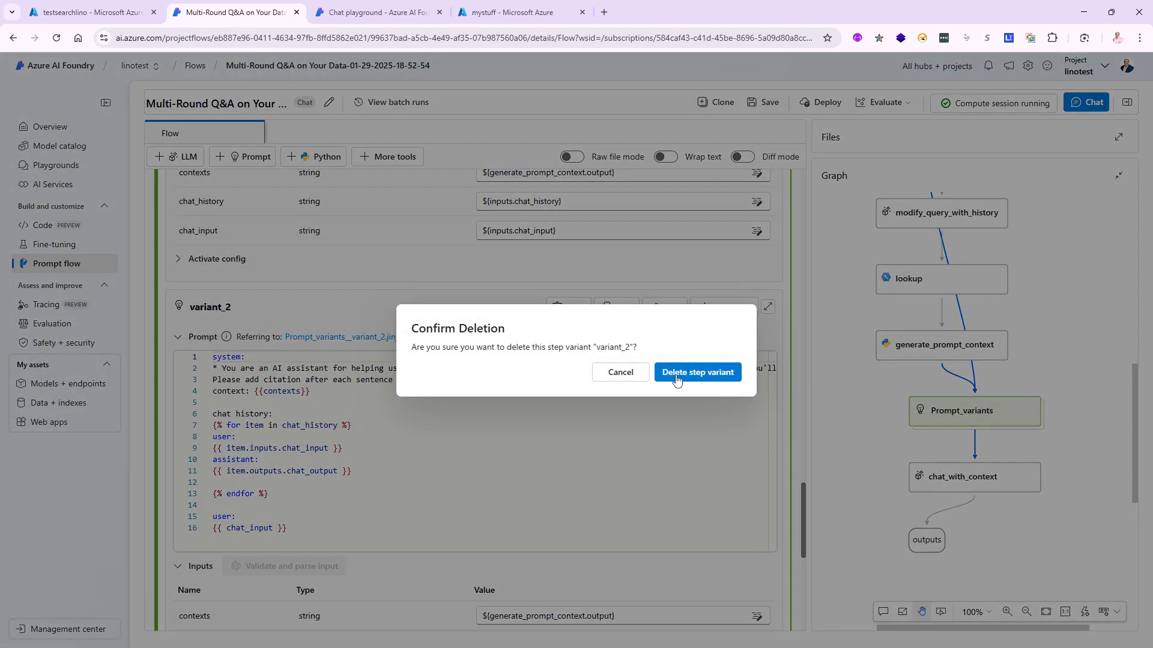
click(676, 377)
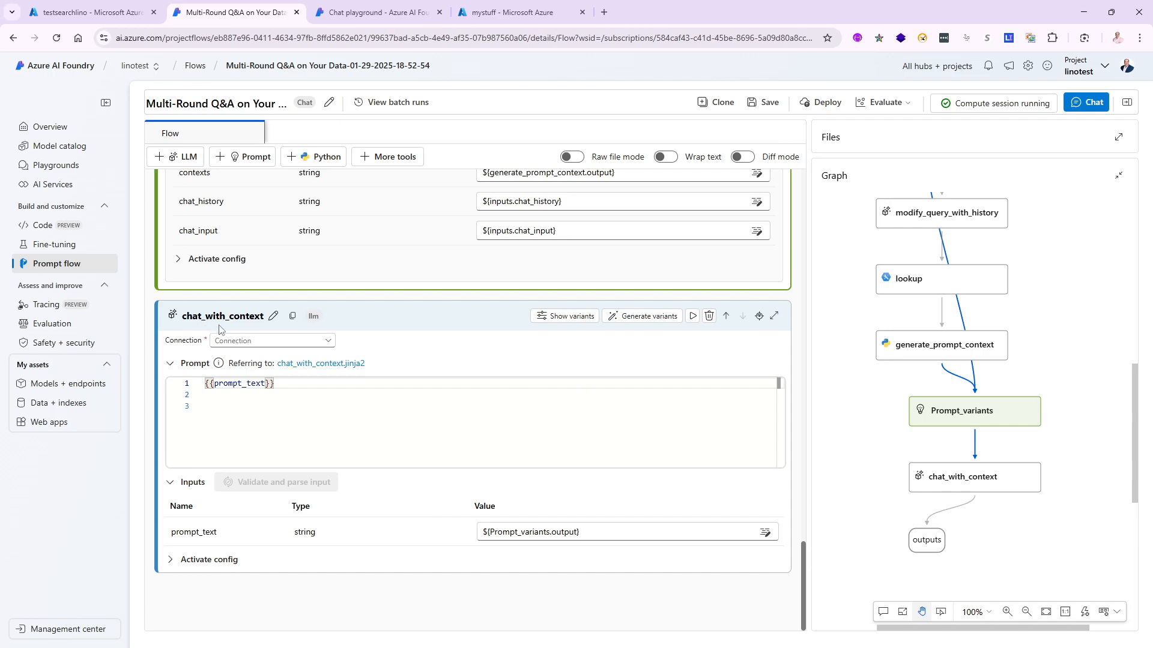
Step: Set the chat_with_context node to connection testlinoaiservice_aoai with deployment gpt-4o and save the flow
click(327, 341)
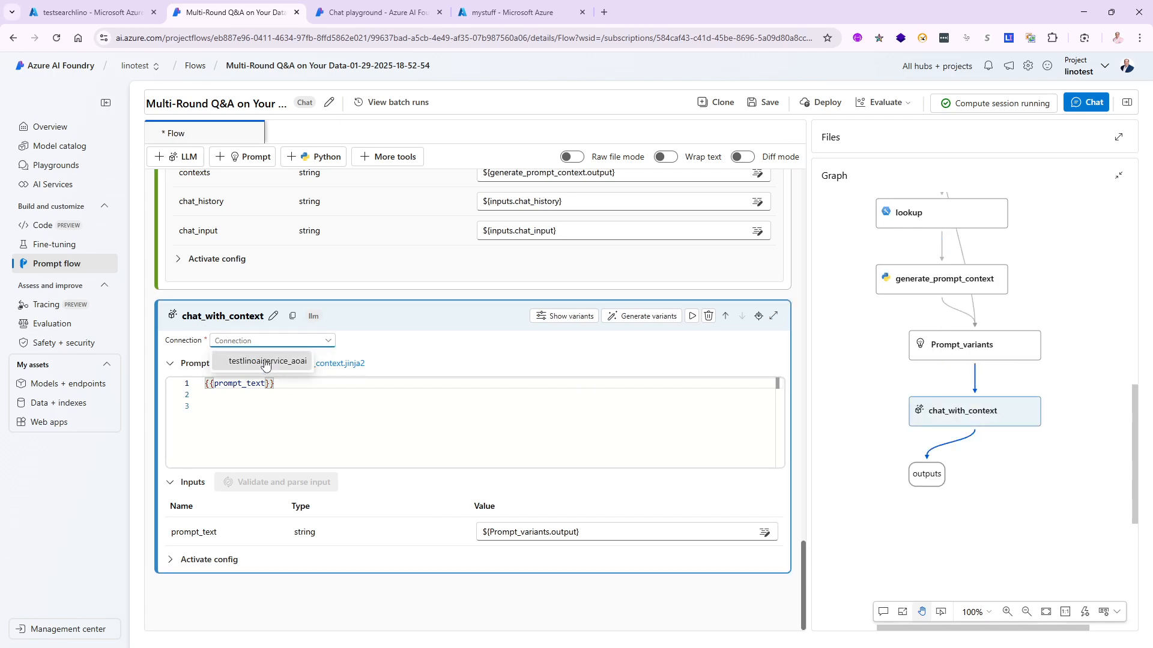
click(266, 360)
click(352, 361)
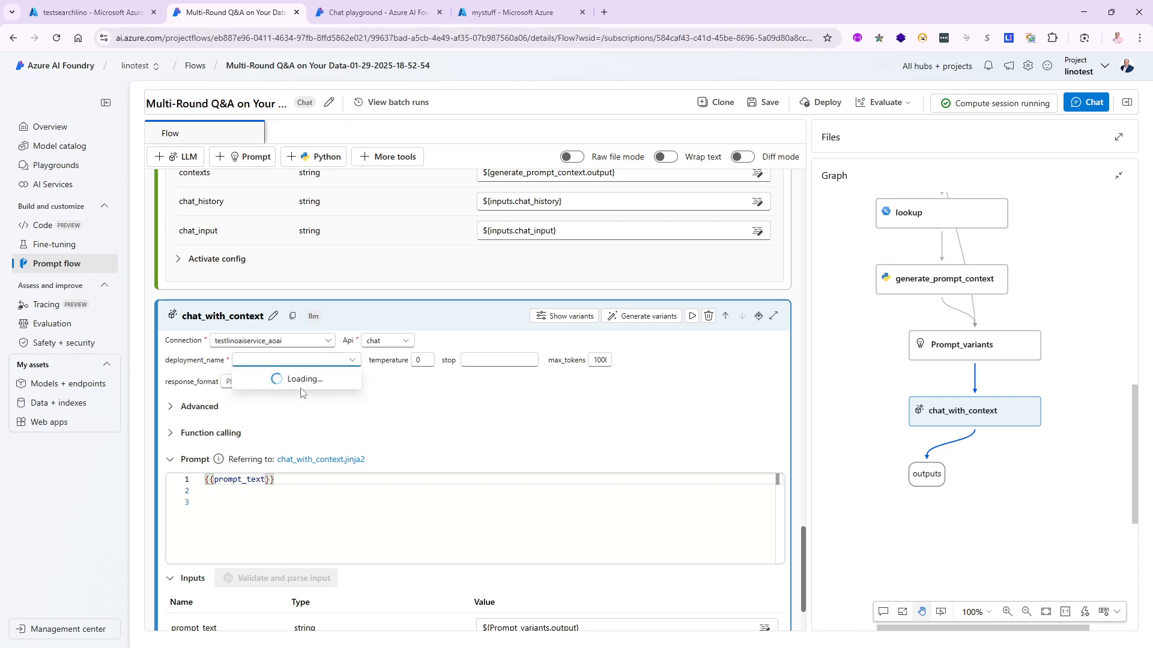
click(278, 384)
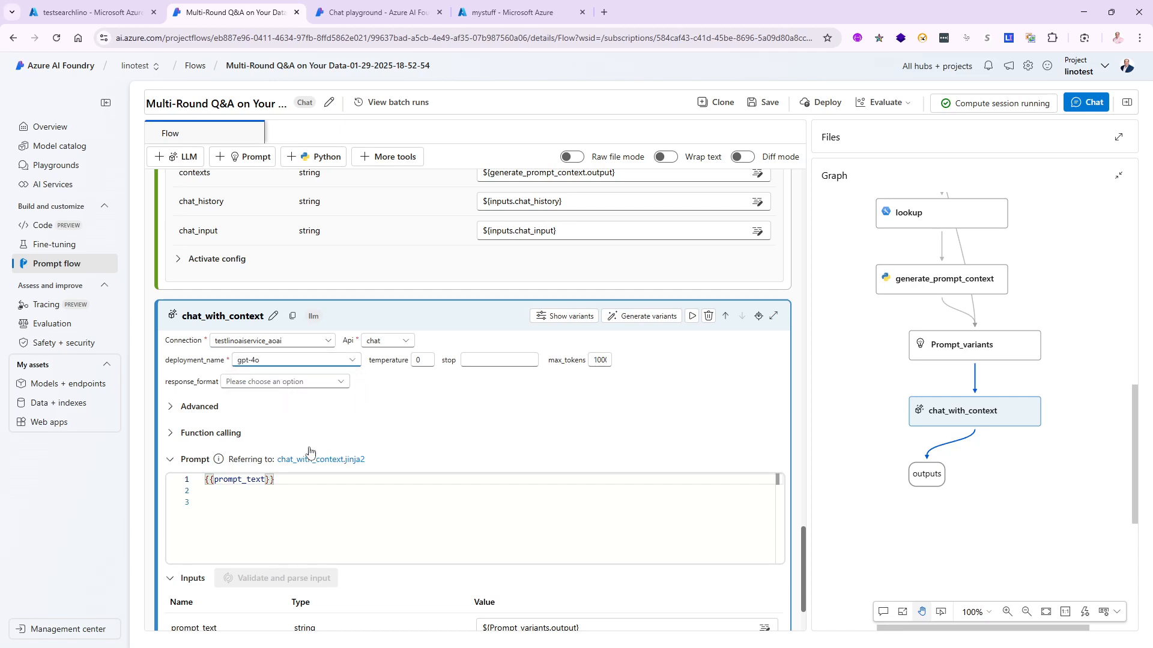
scroll(388, 434, down, 2)
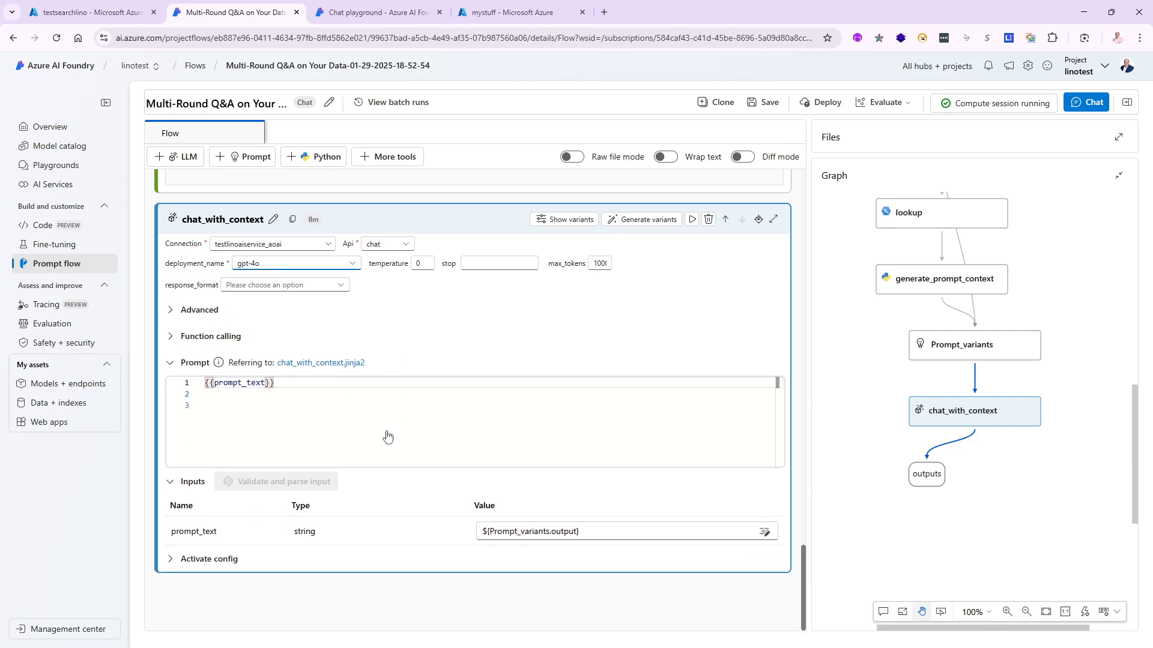
scroll(388, 433, up, 12)
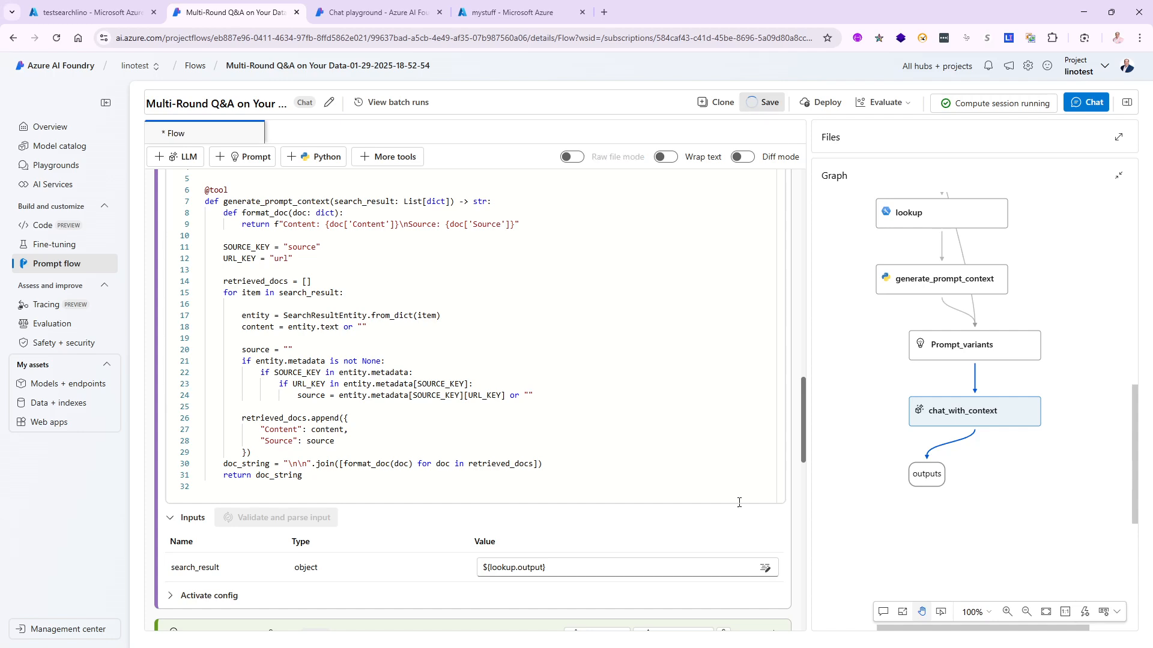
scroll(1056, 319, up, 2)
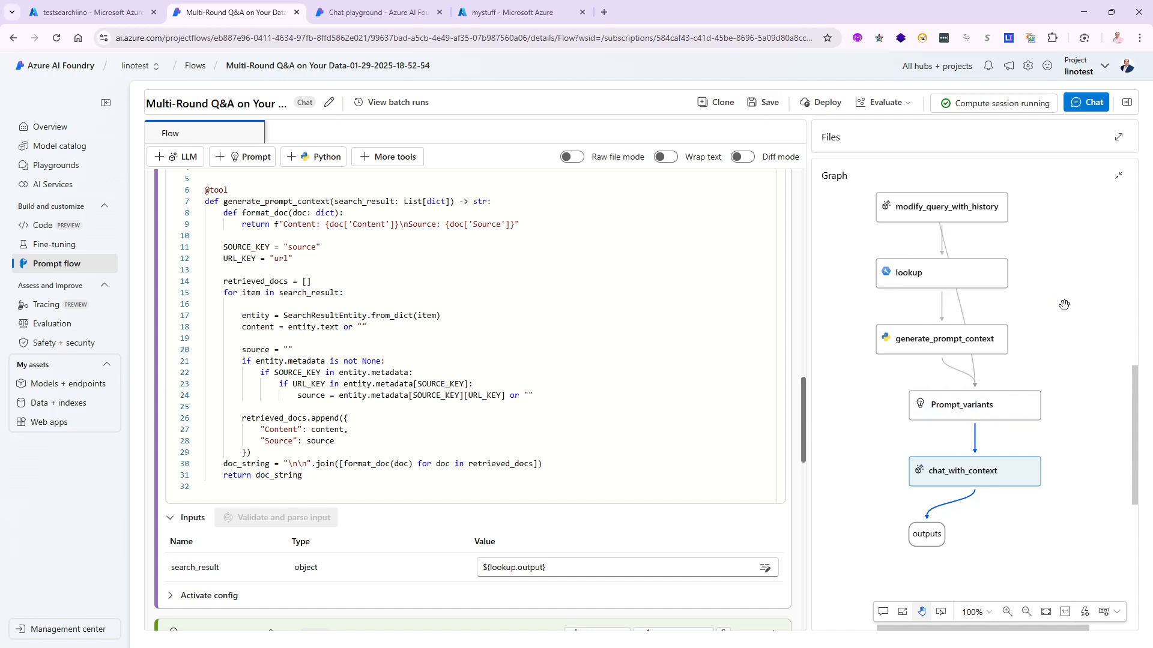
click(948, 272)
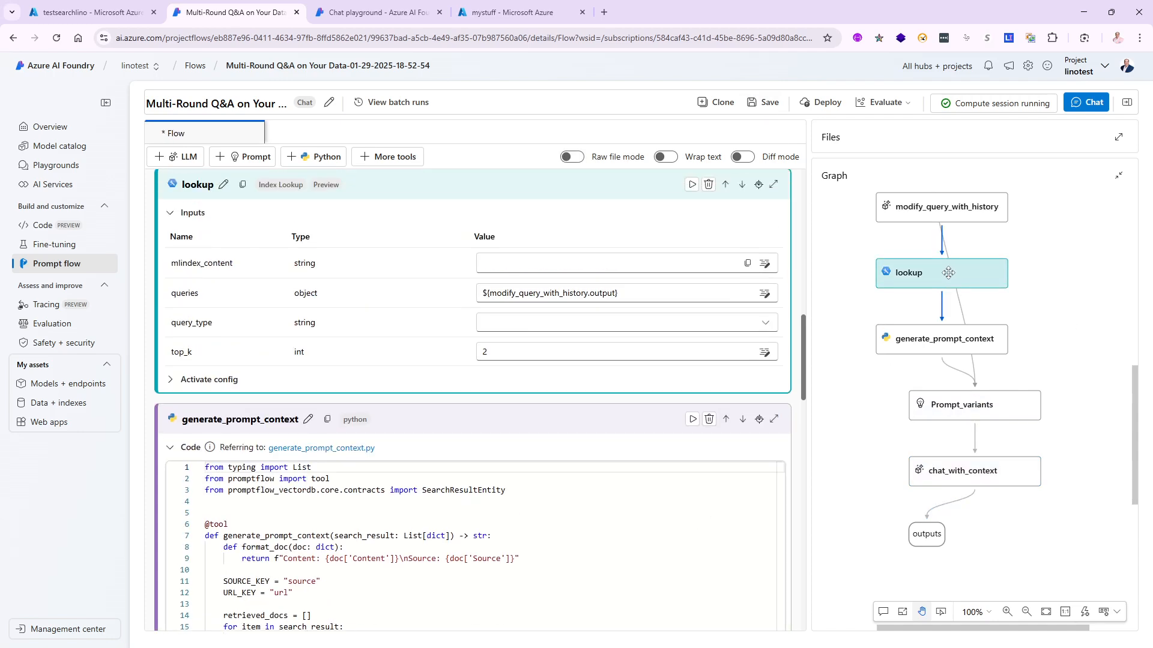
click(511, 263)
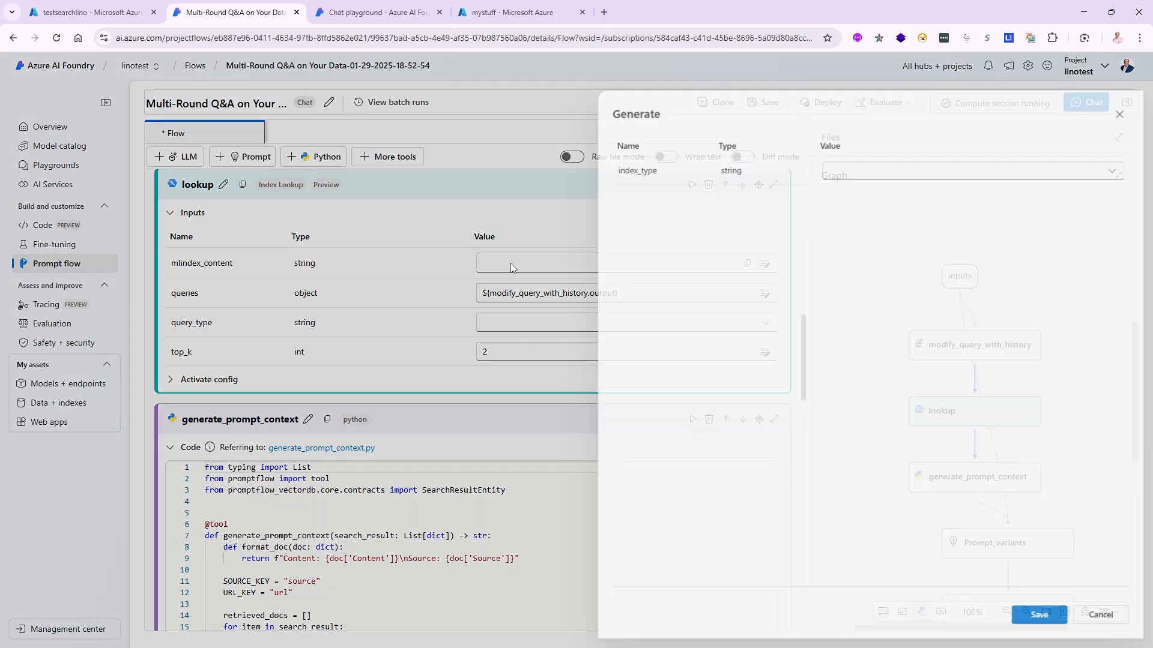
click(849, 162)
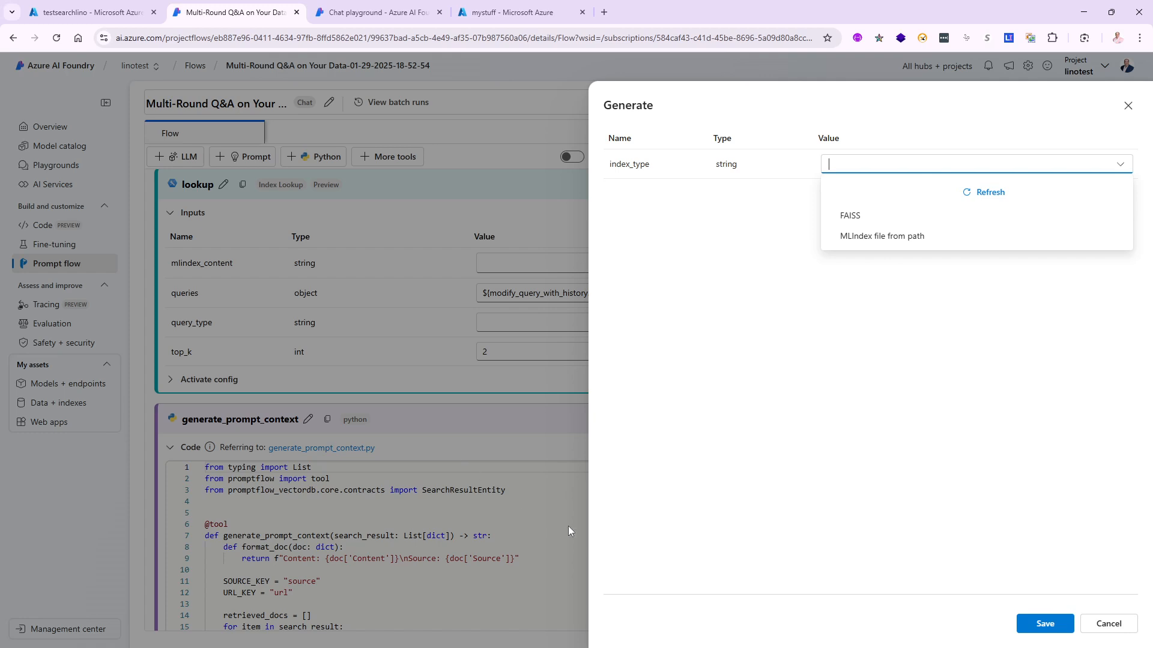
click(1108, 624)
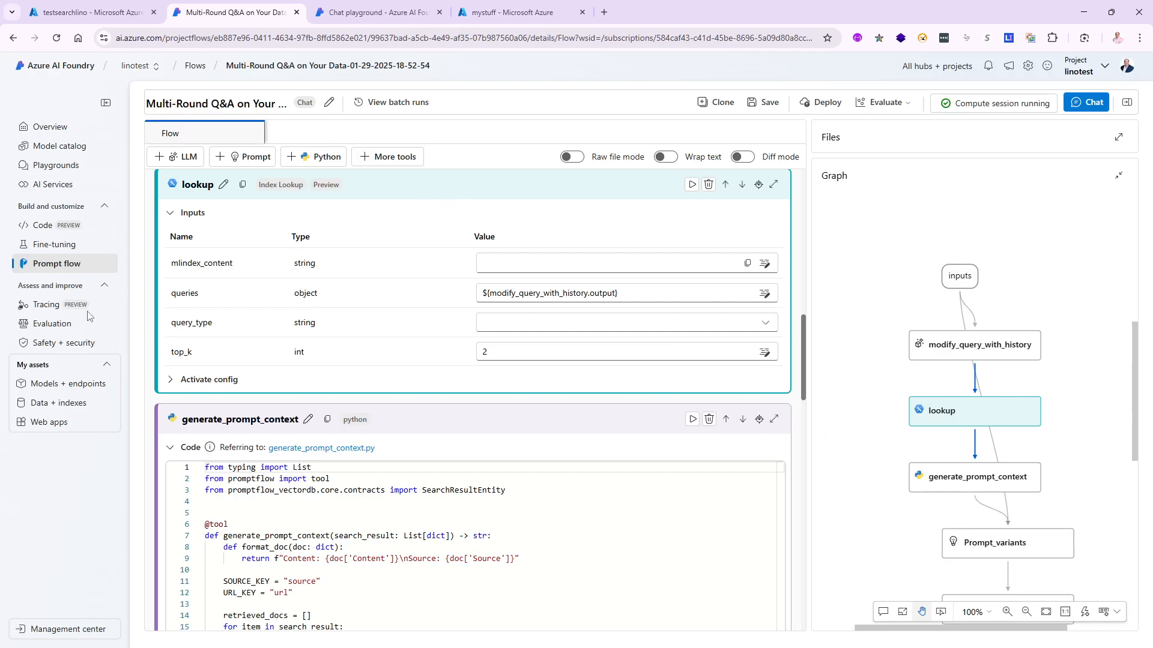
Step: Add a connection from the linotest project to the Azure AI Search resource testsearchlino with API key authentication in the management center
click(84, 630)
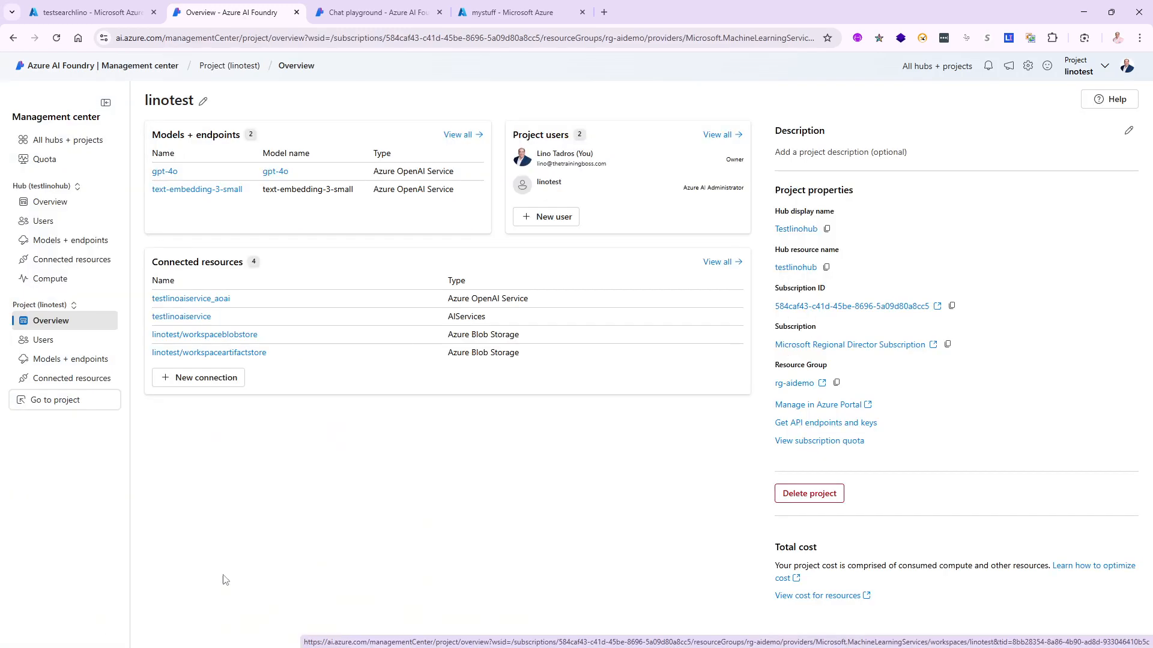
click(206, 378)
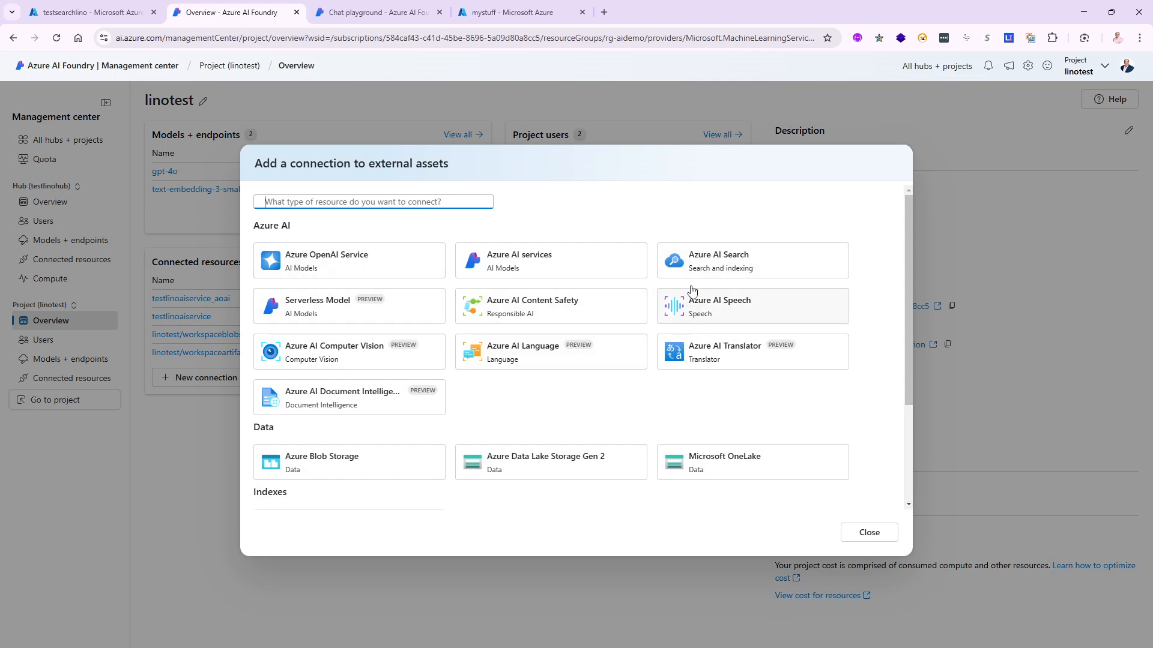
click(733, 268)
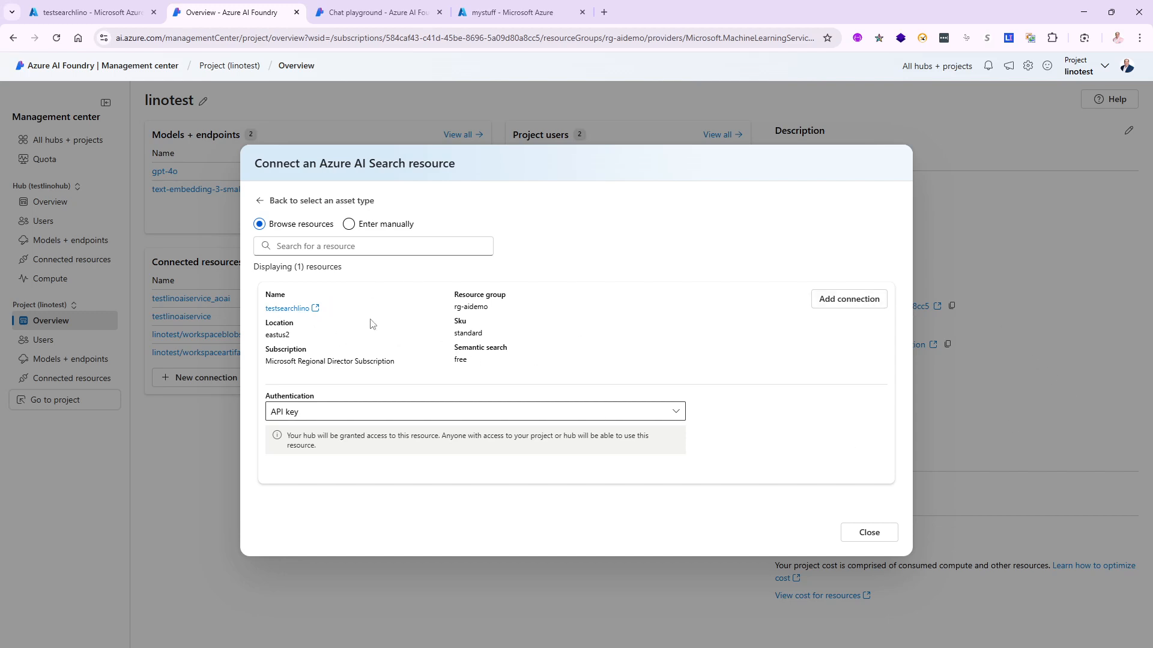
click(835, 304)
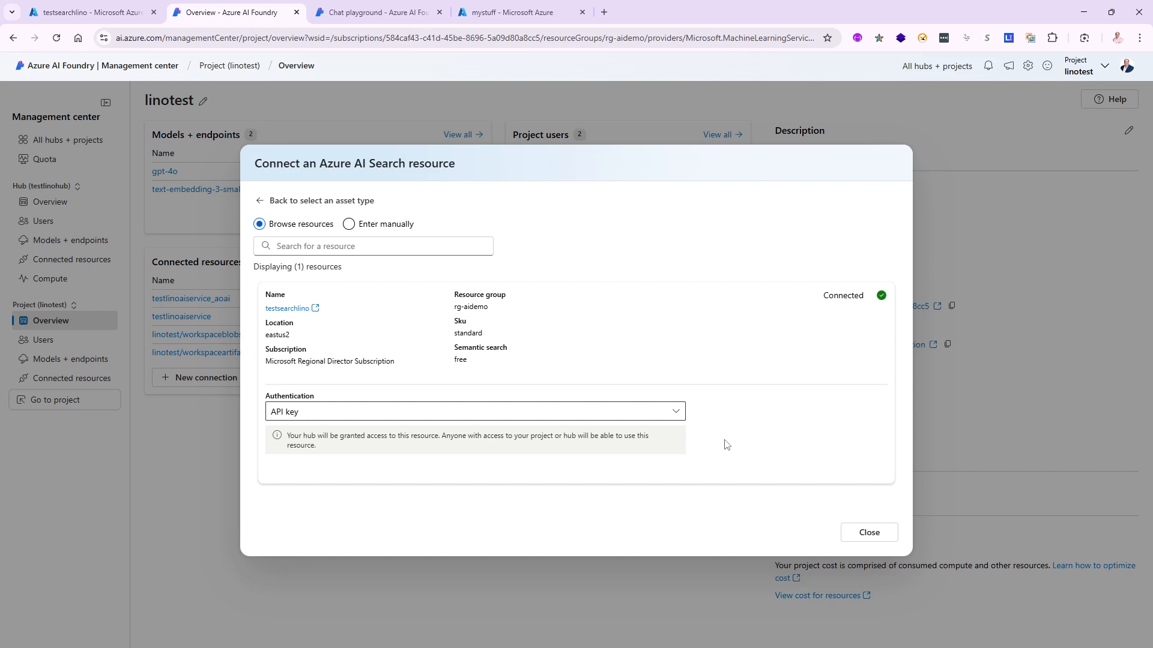
click(870, 533)
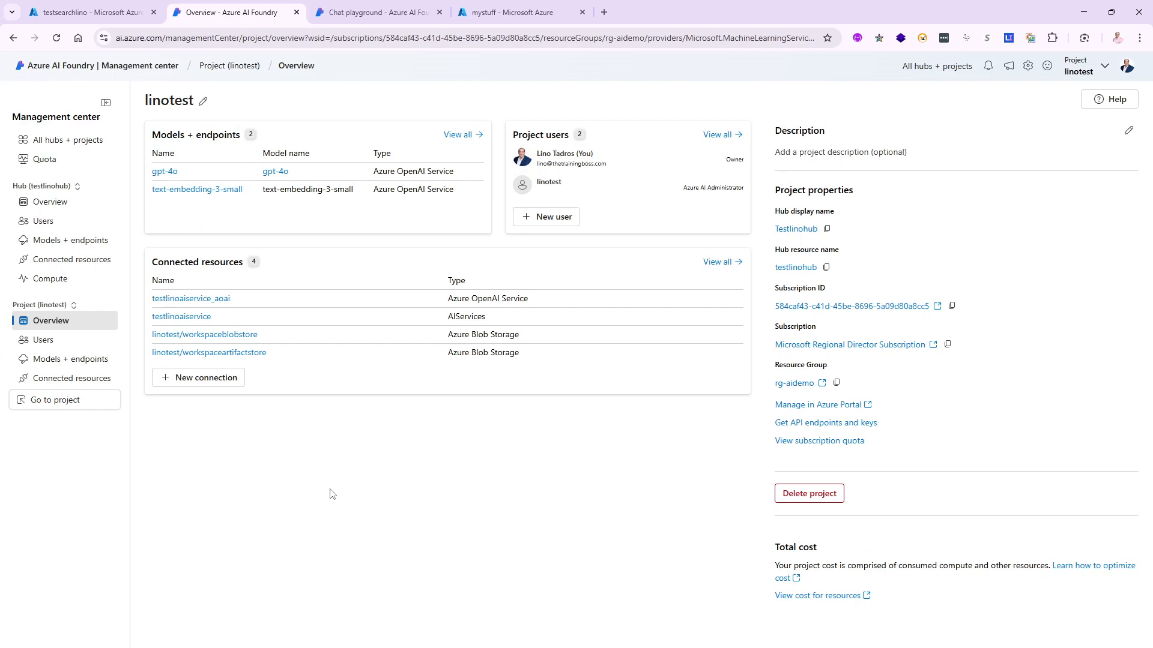
Step: Return to the project's prompt flow and set the lookup node's mlindex_content index_type to Azure AI Search, refreshing the available index types
click(66, 401)
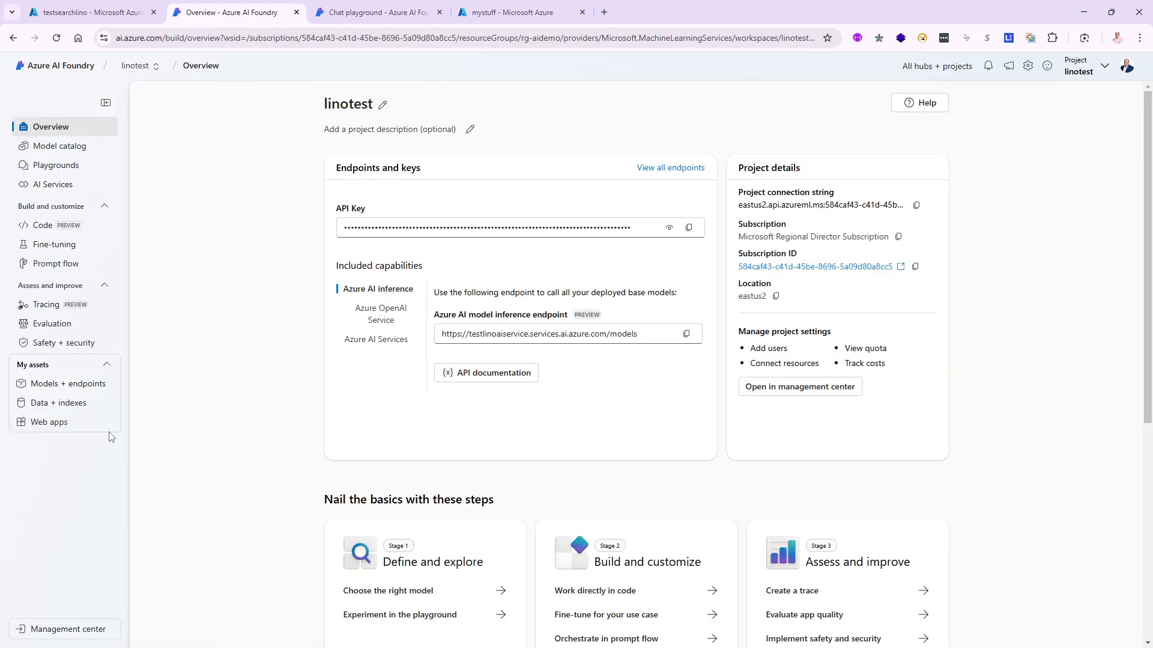
click(56, 264)
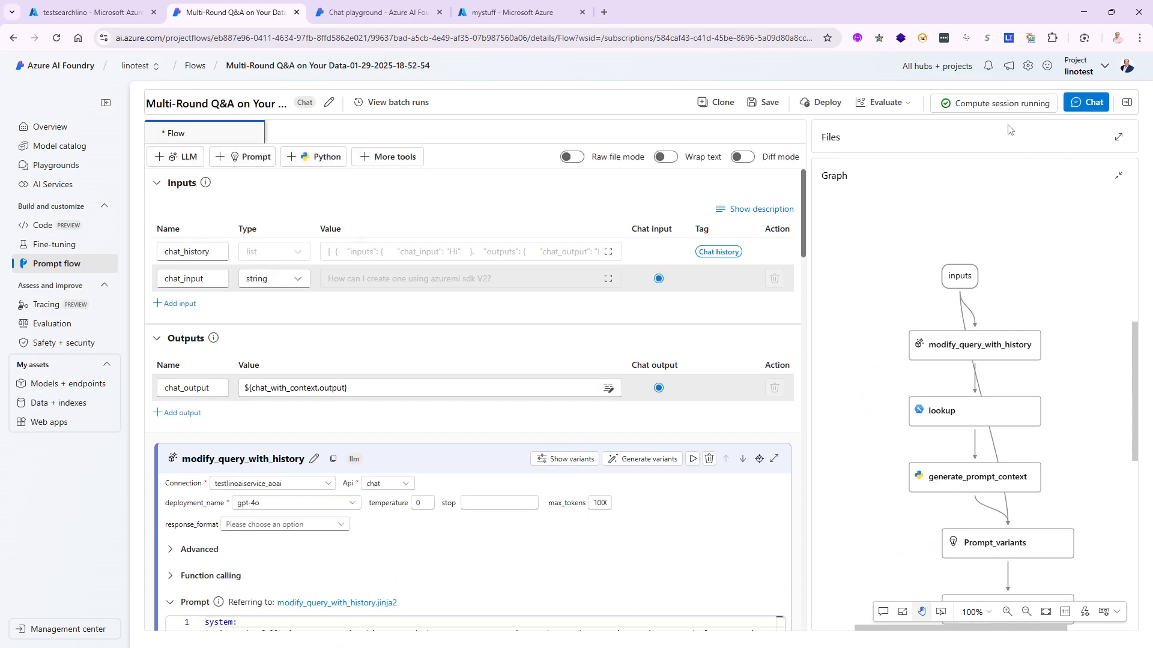
click(967, 422)
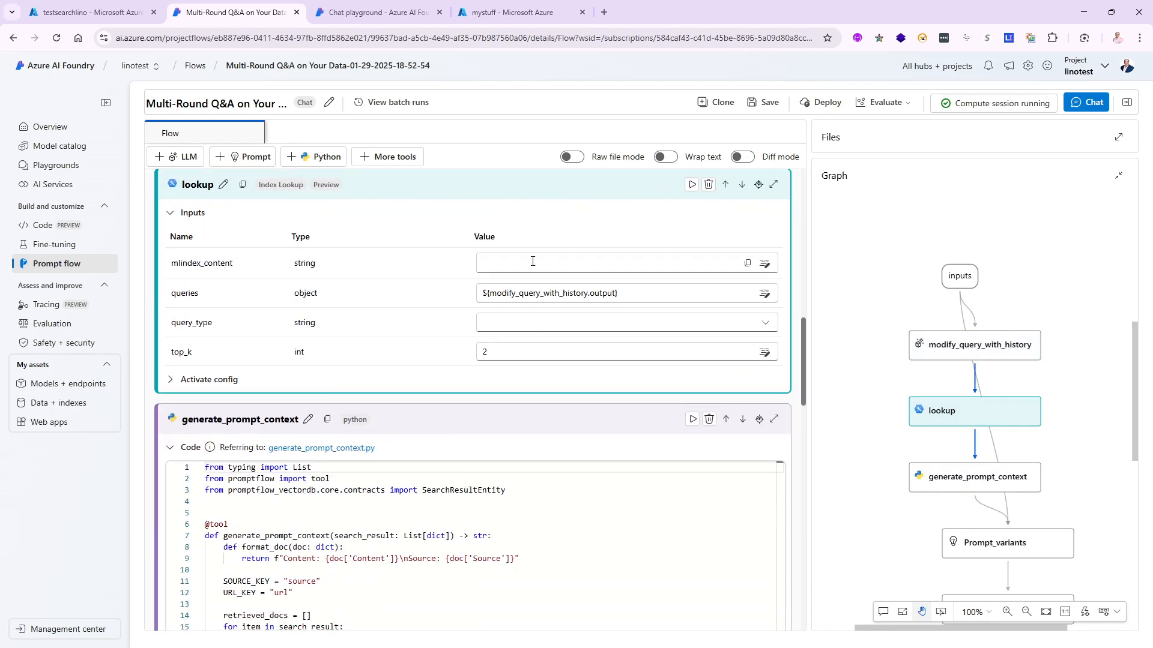
click(532, 260)
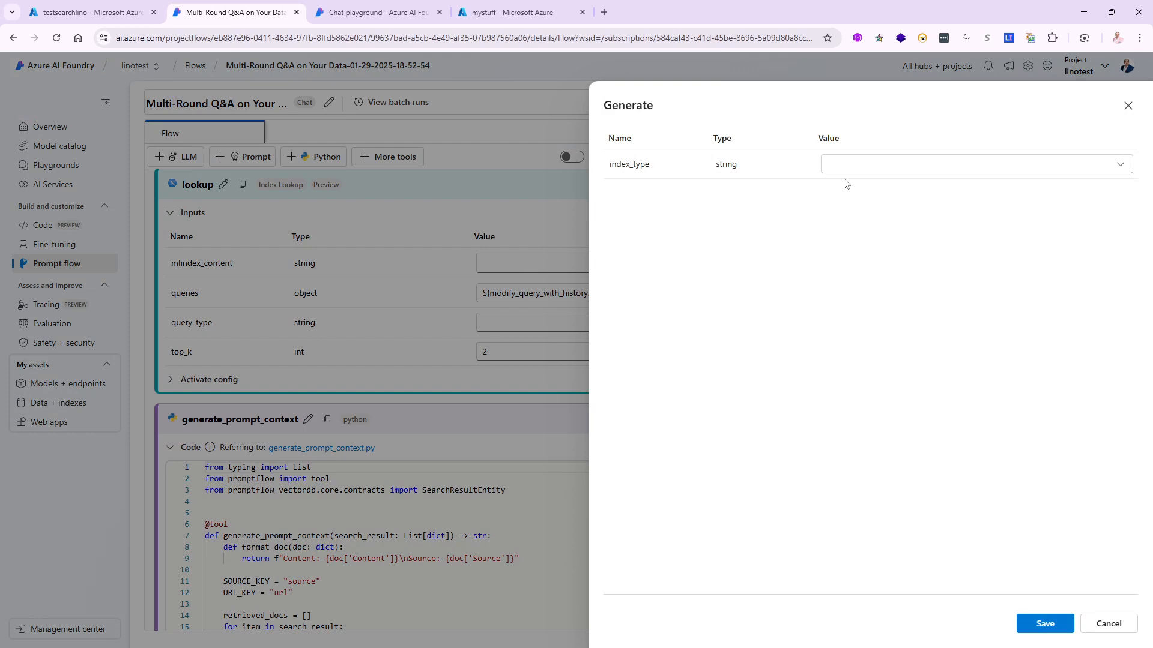
click(869, 171)
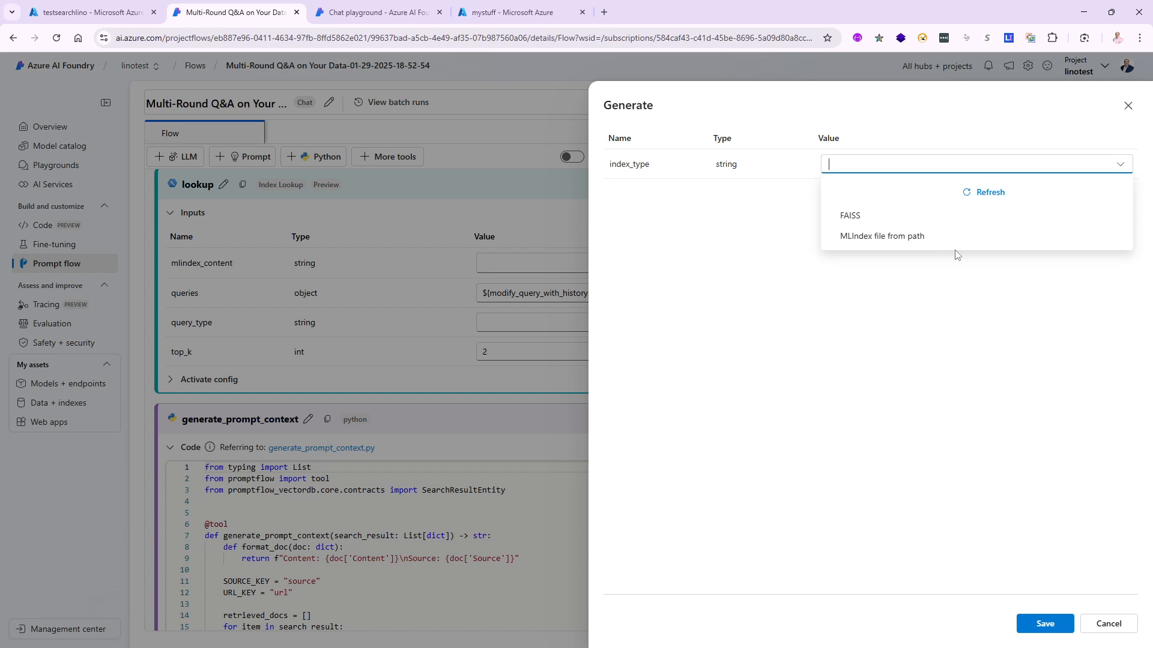
click(985, 193)
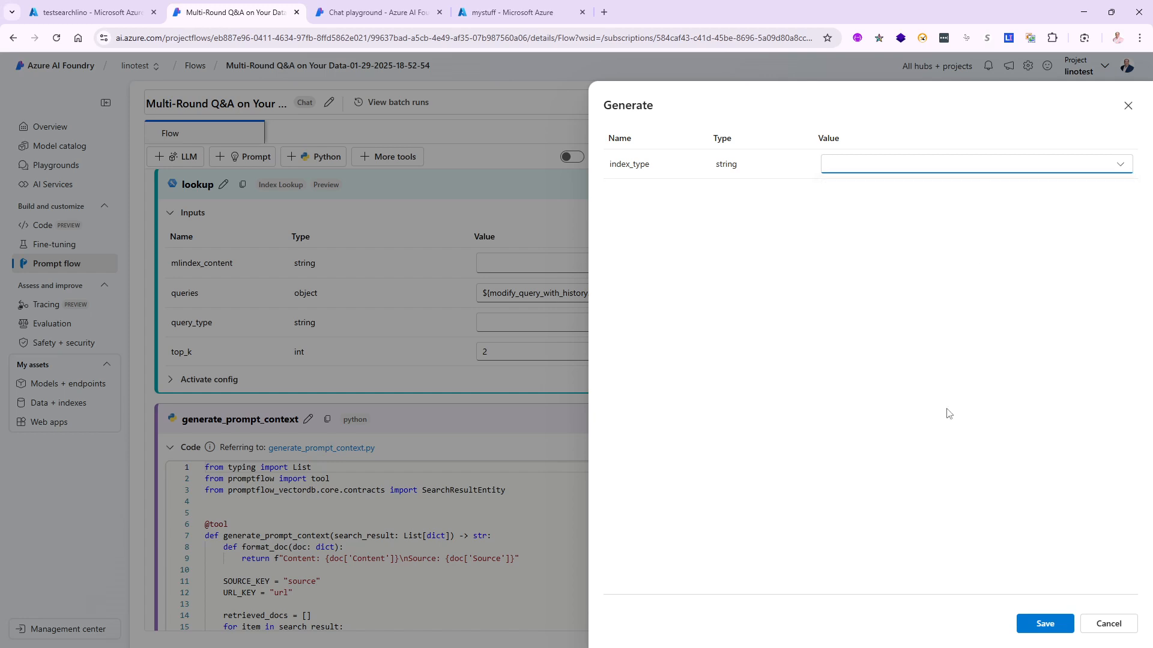
click(943, 167)
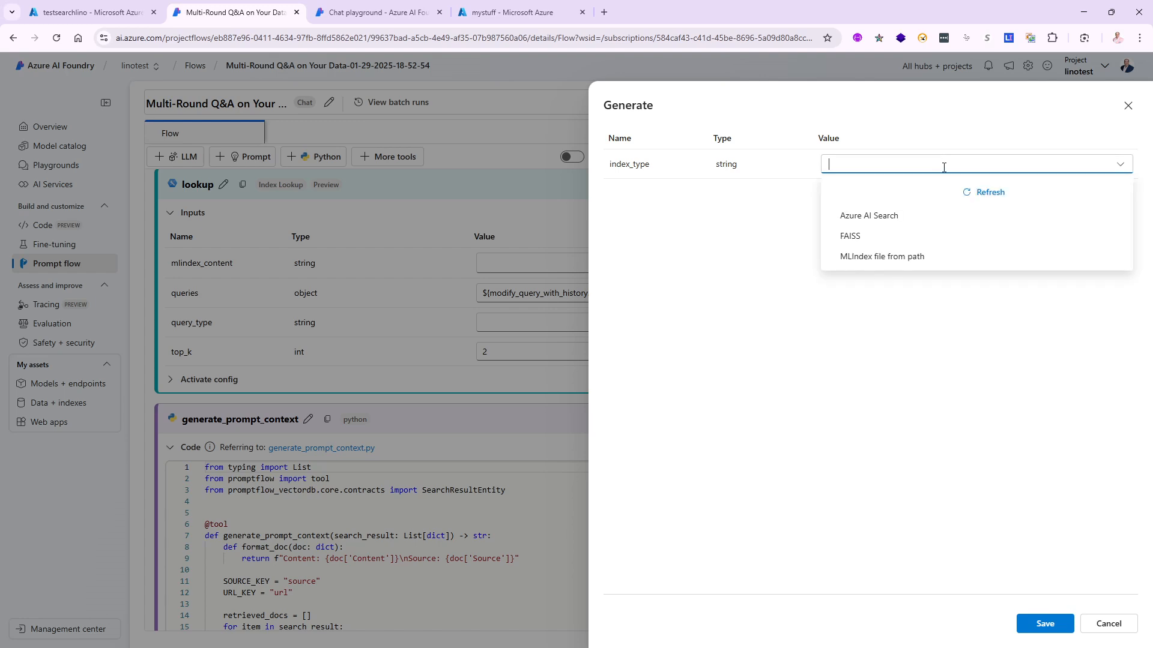
click(875, 215)
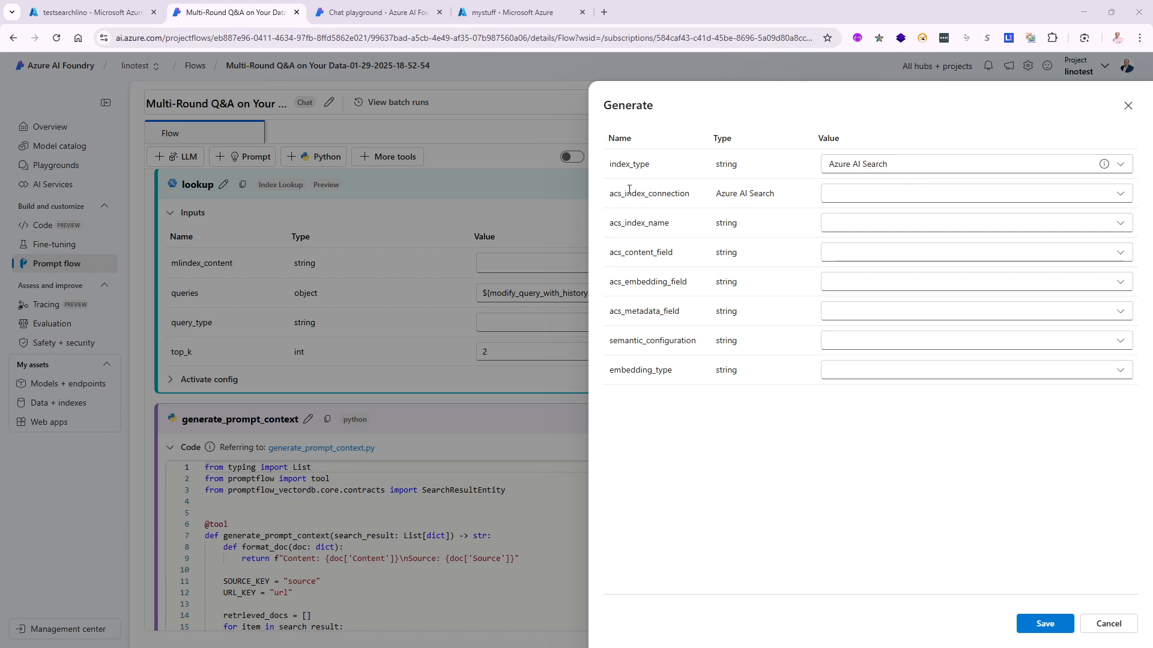
Step: Set the lookup index connection to testsearchlino and the index name to linofaq
click(864, 193)
click(873, 219)
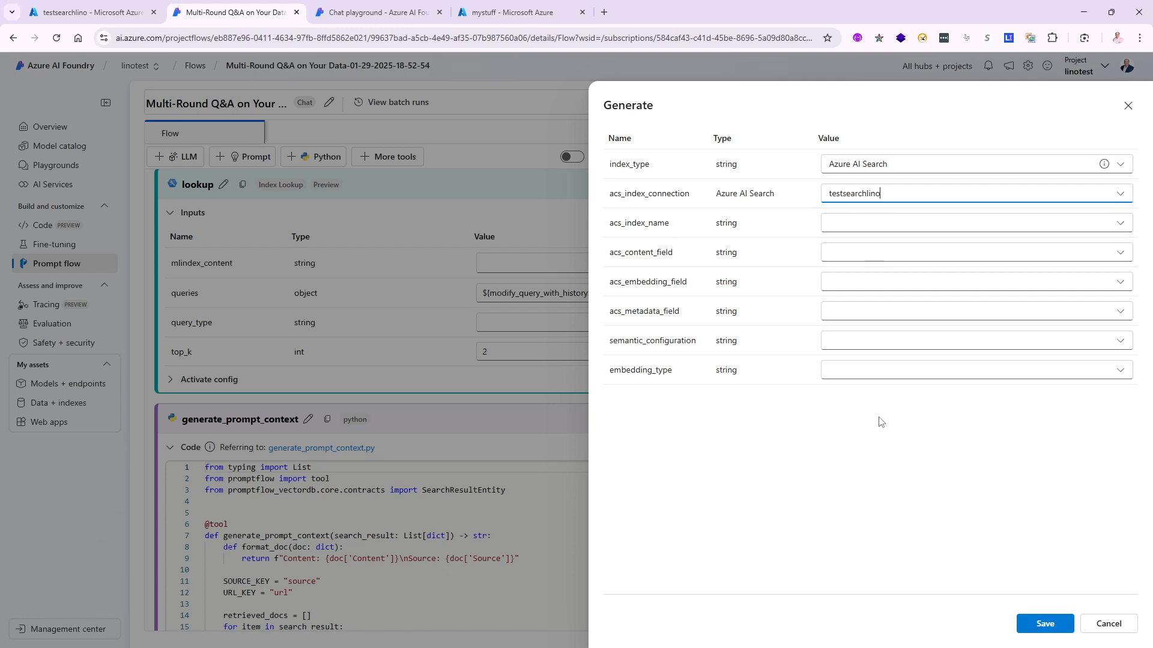
click(862, 226)
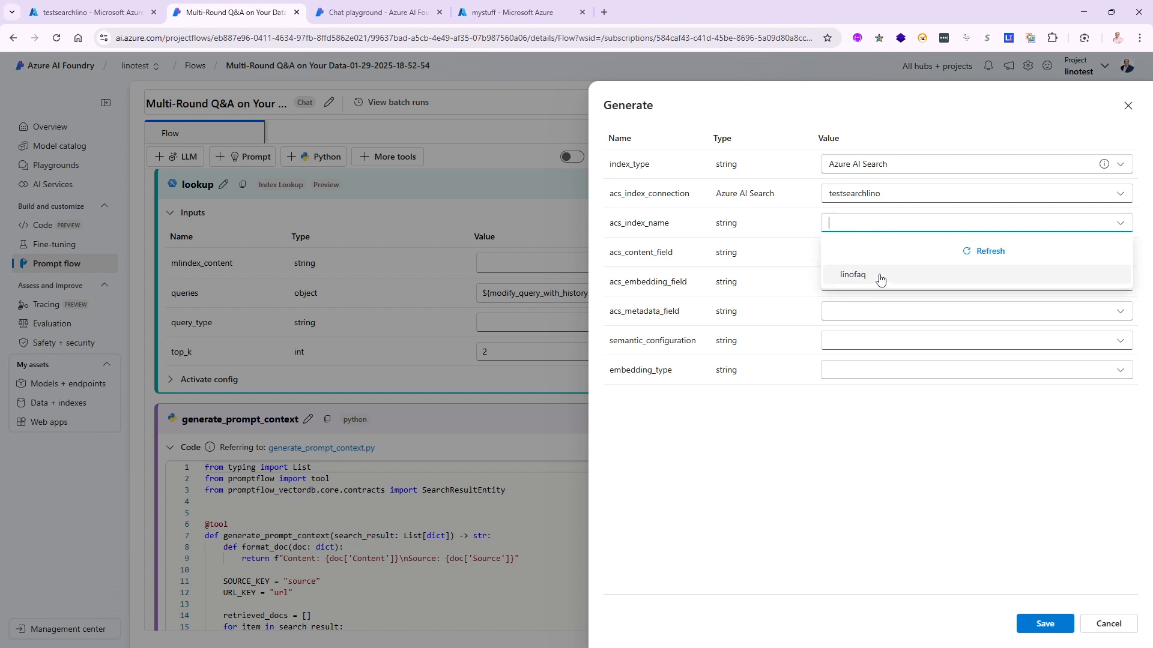
click(857, 278)
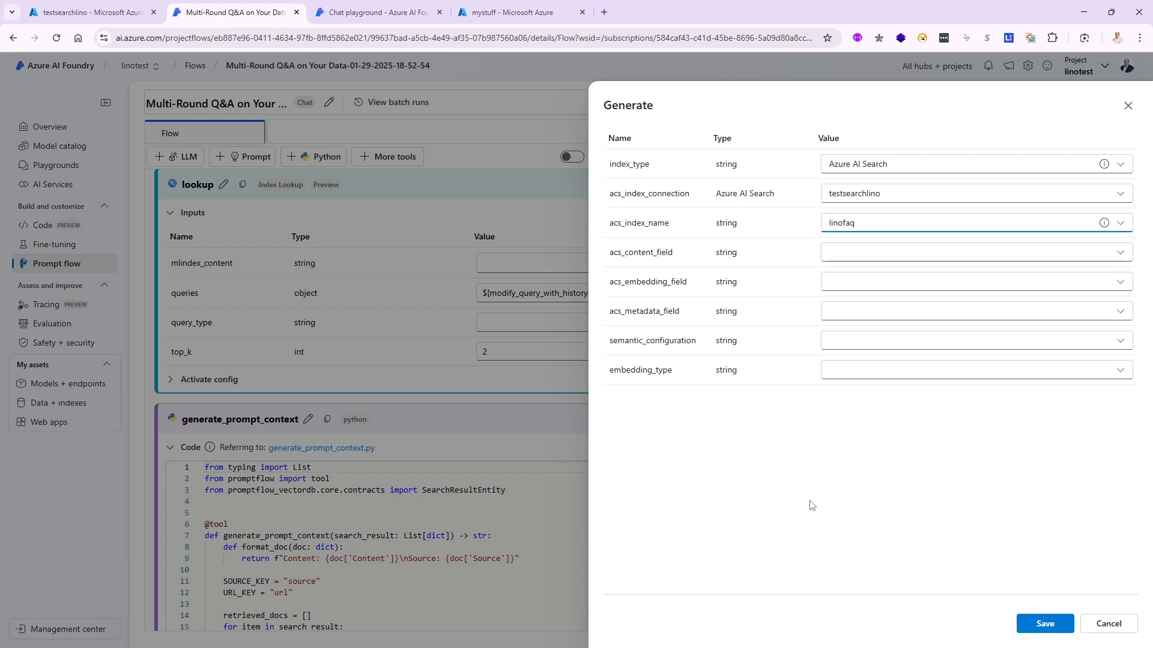
Step: Set the content field to chunk, embedding field to text_vector, metadata field to chunk and semantic configuration to linofaq-semantic-configuration
click(867, 252)
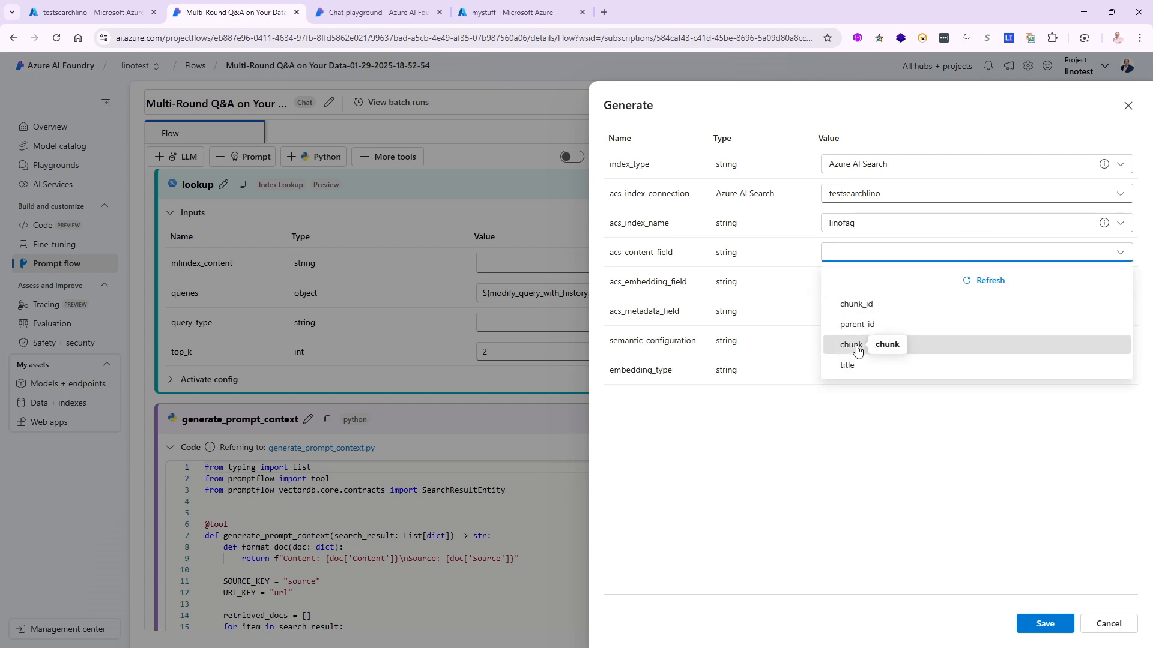
click(857, 352)
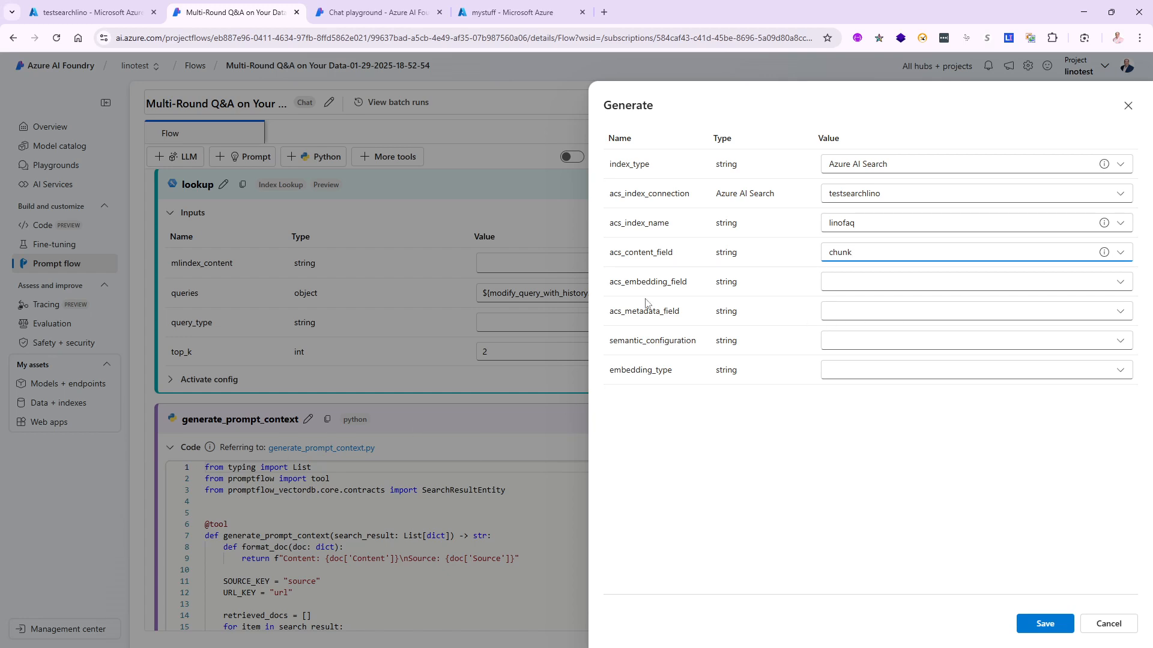
click(867, 280)
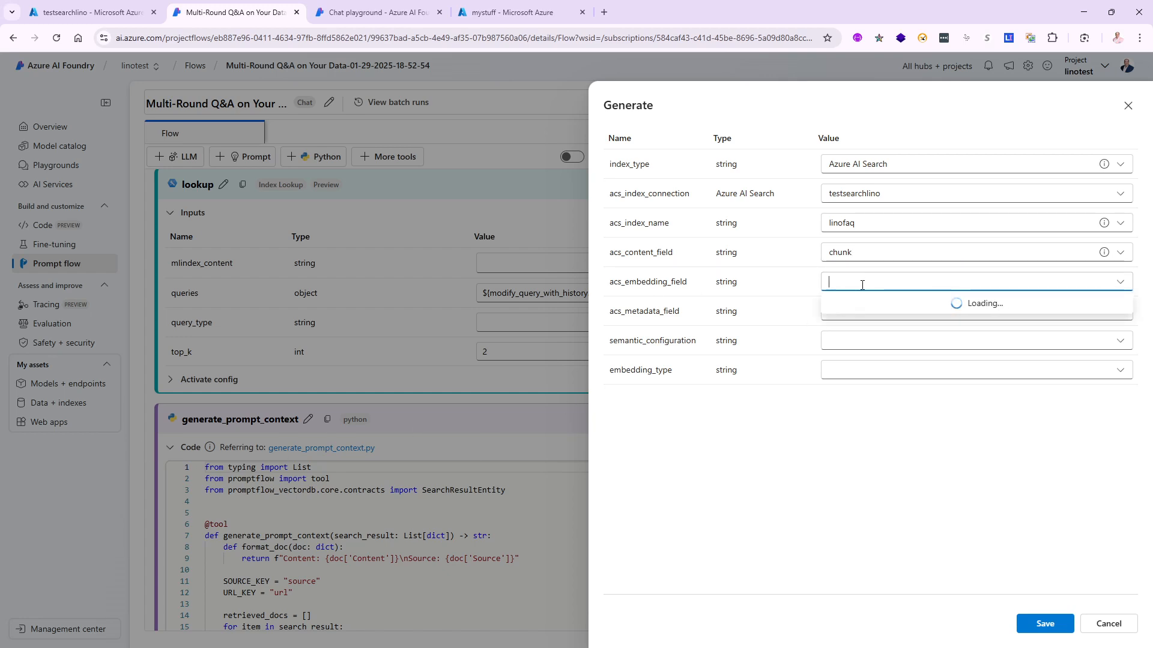
click(866, 336)
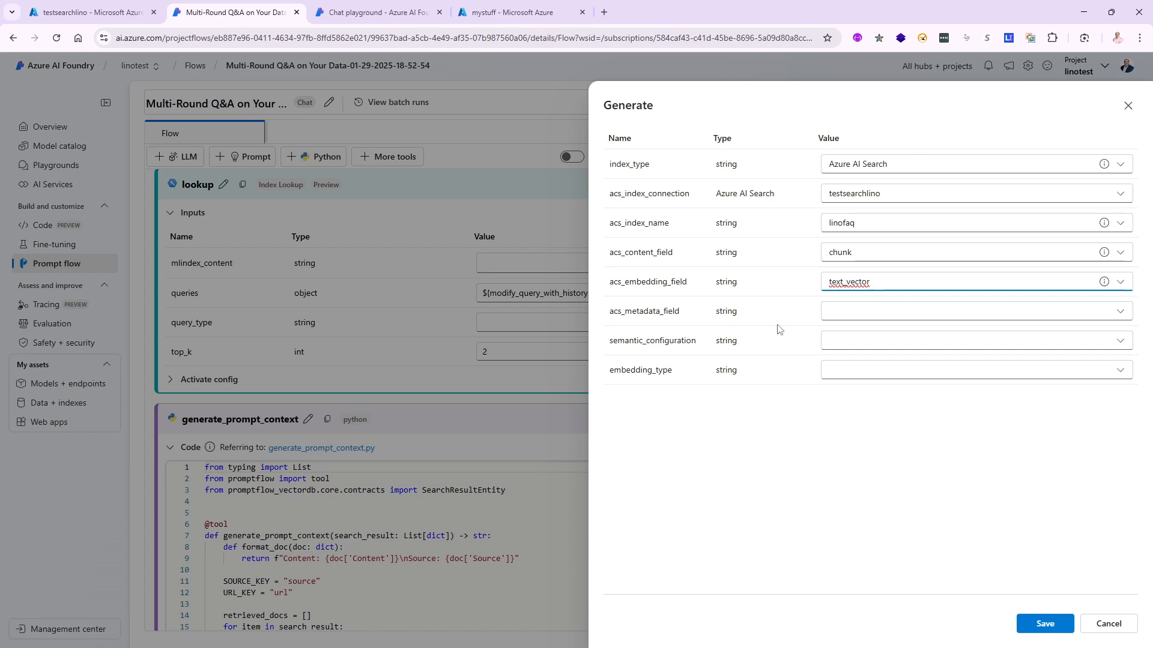
click(862, 313)
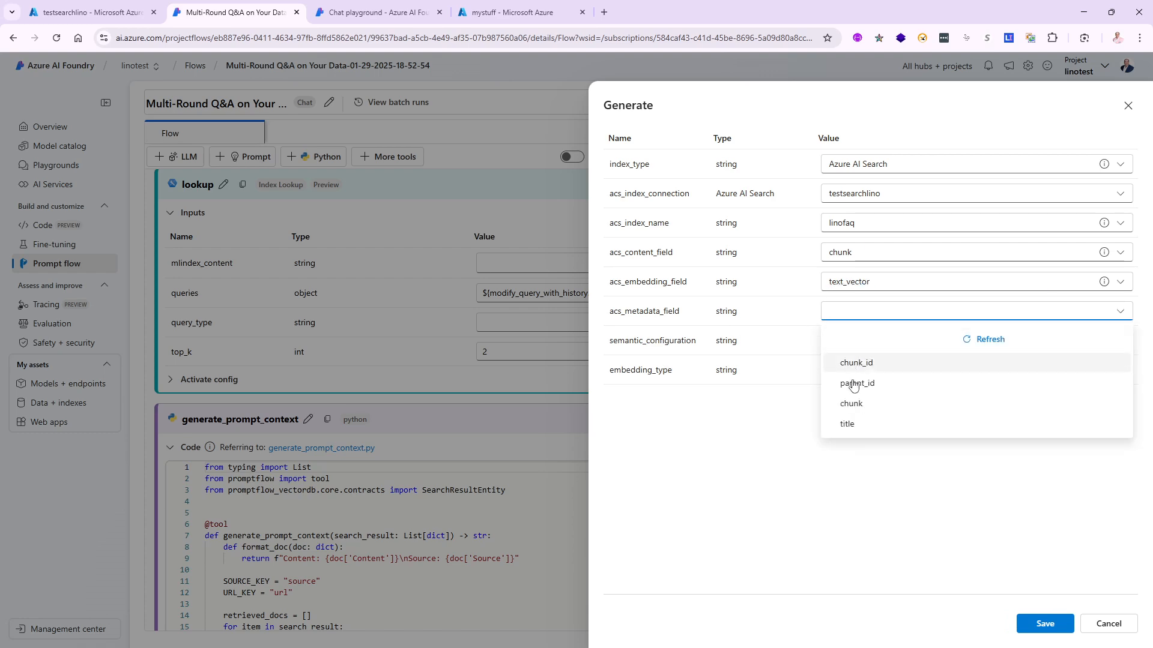
click(851, 405)
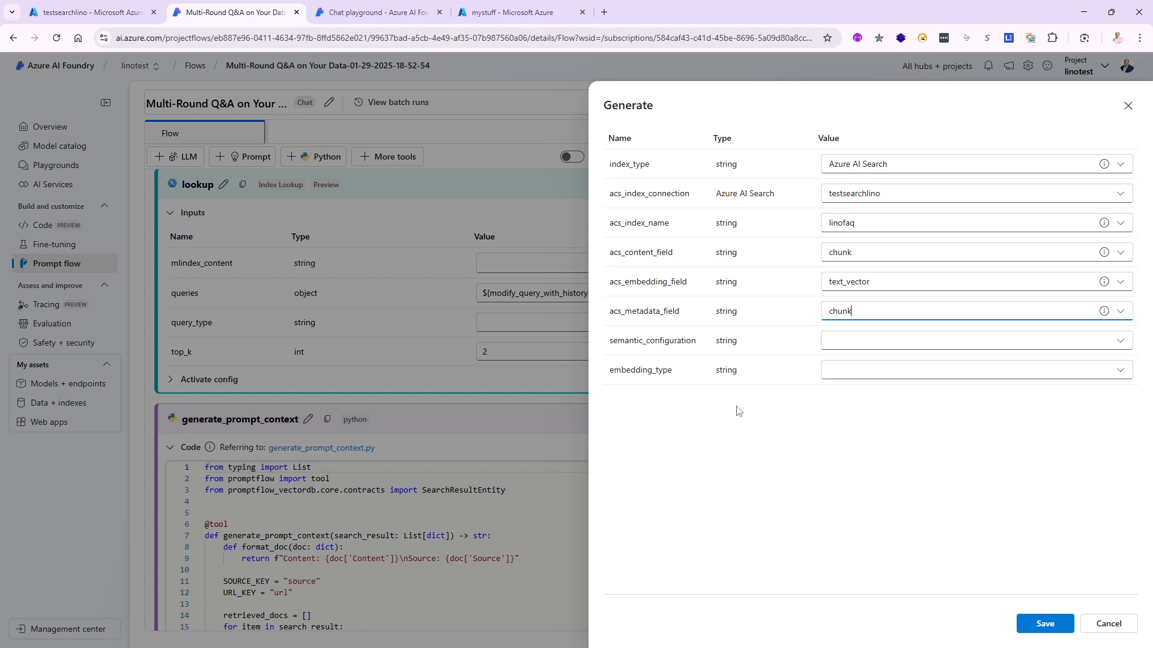
click(864, 340)
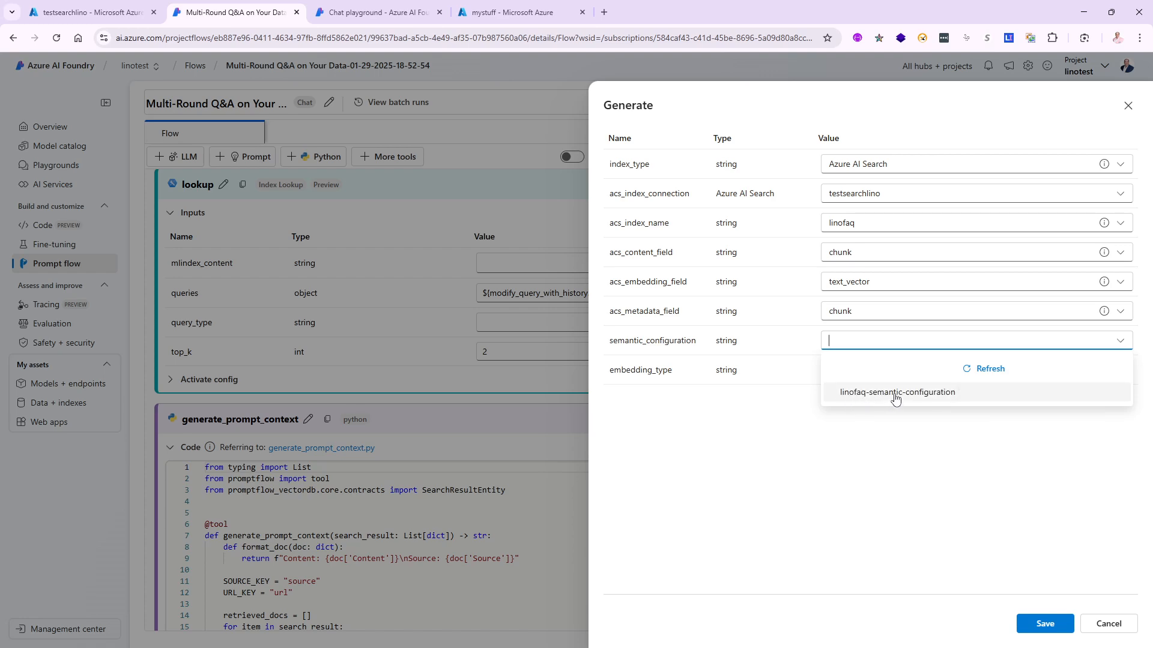
click(886, 395)
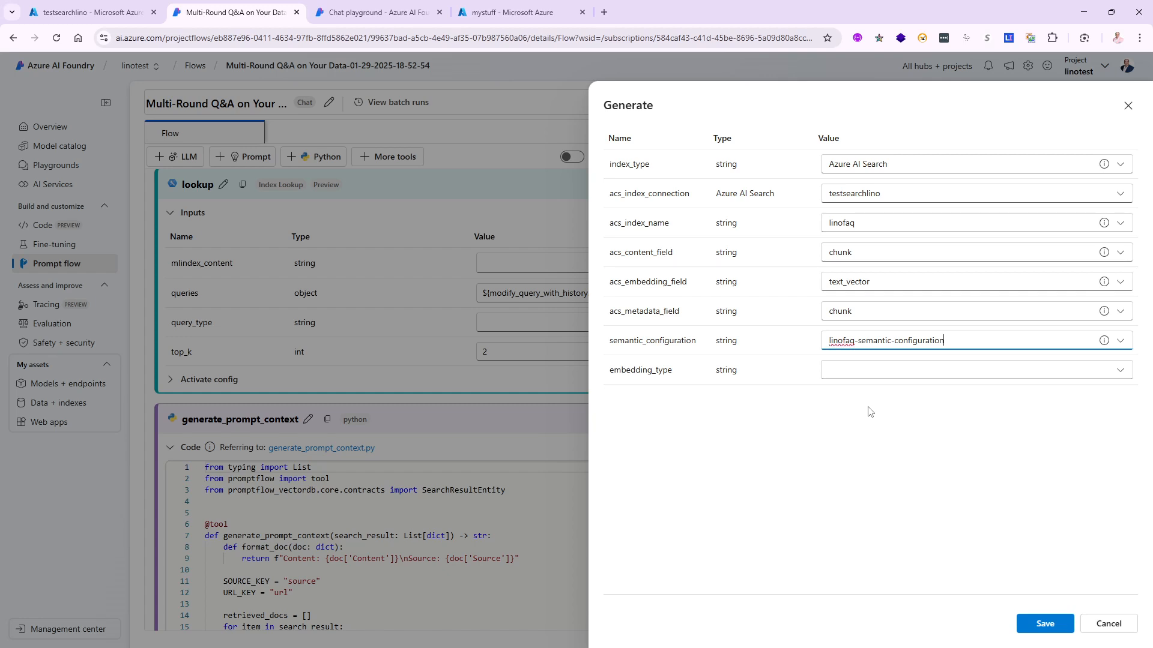
Step: Set the embedding type to Azure OpenAI with connection testlinoaiservice_aoai and deployment text-embedding-3-small, and save the index settings
click(872, 371)
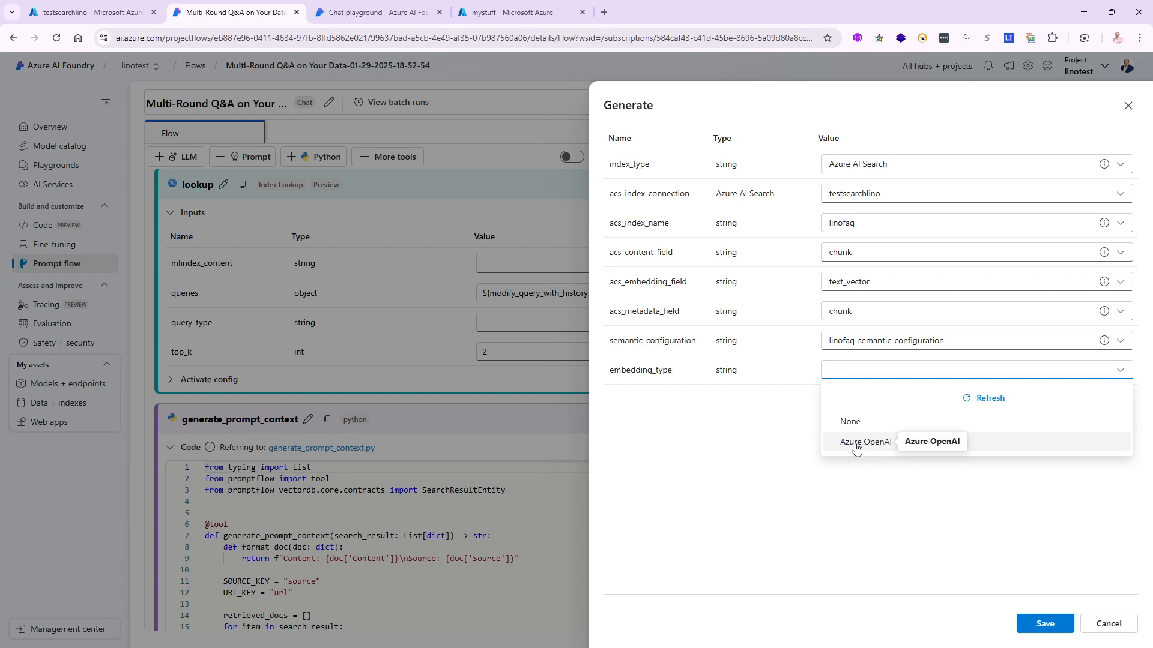
click(867, 445)
click(857, 405)
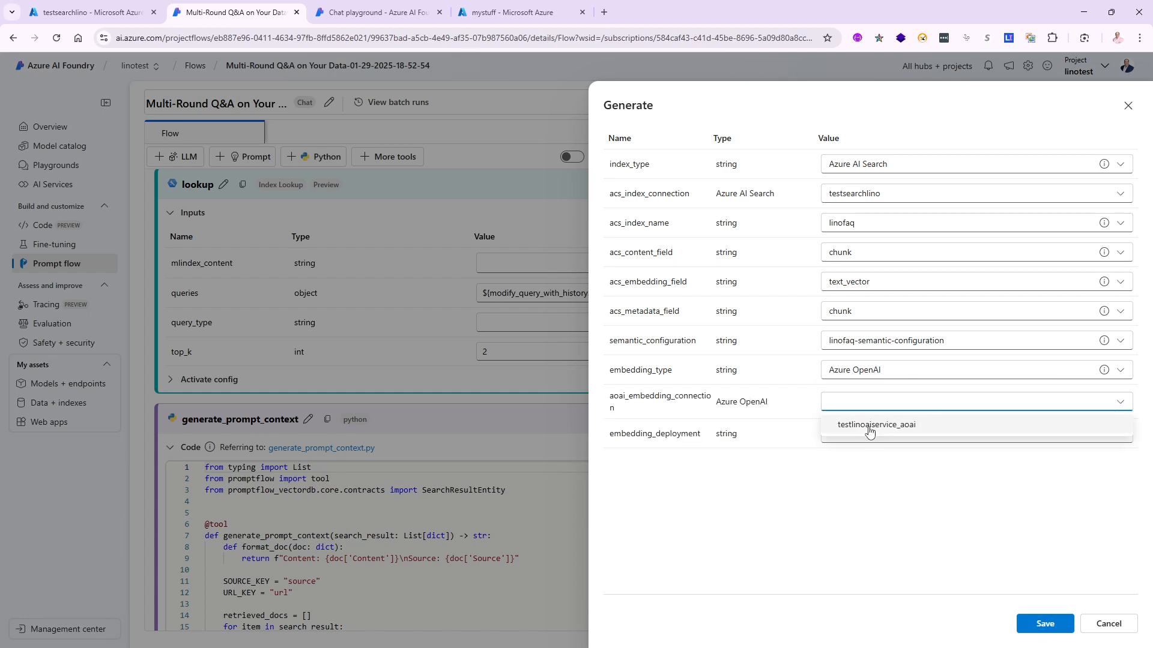
click(1121, 372)
click(934, 444)
click(1118, 403)
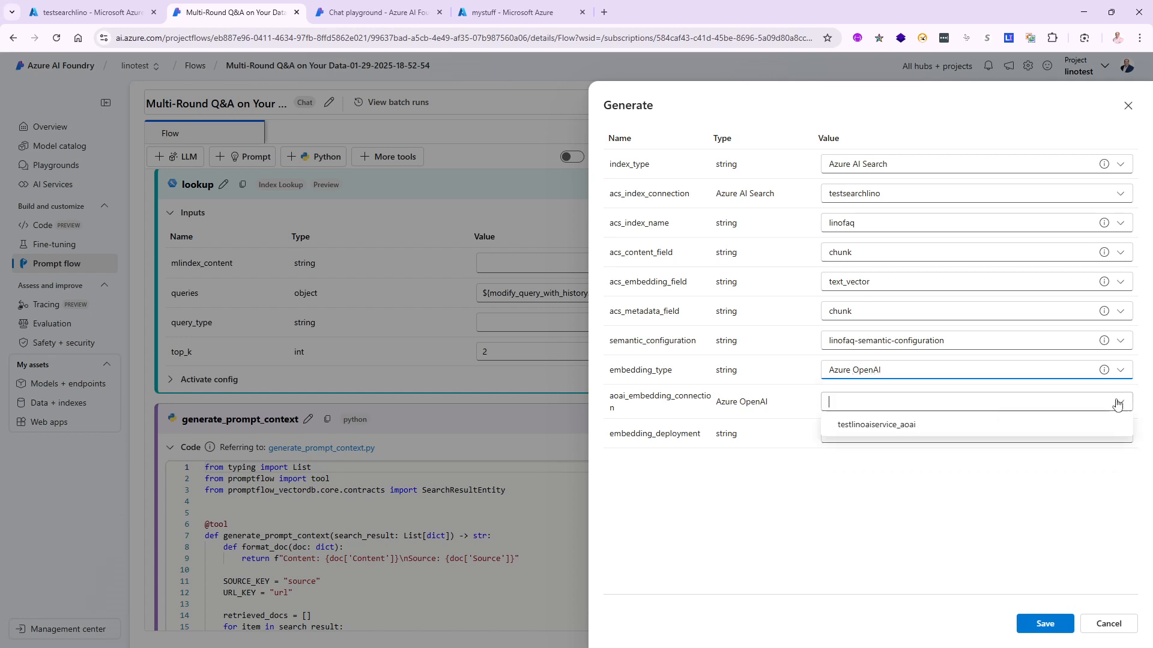
click(891, 425)
click(1122, 434)
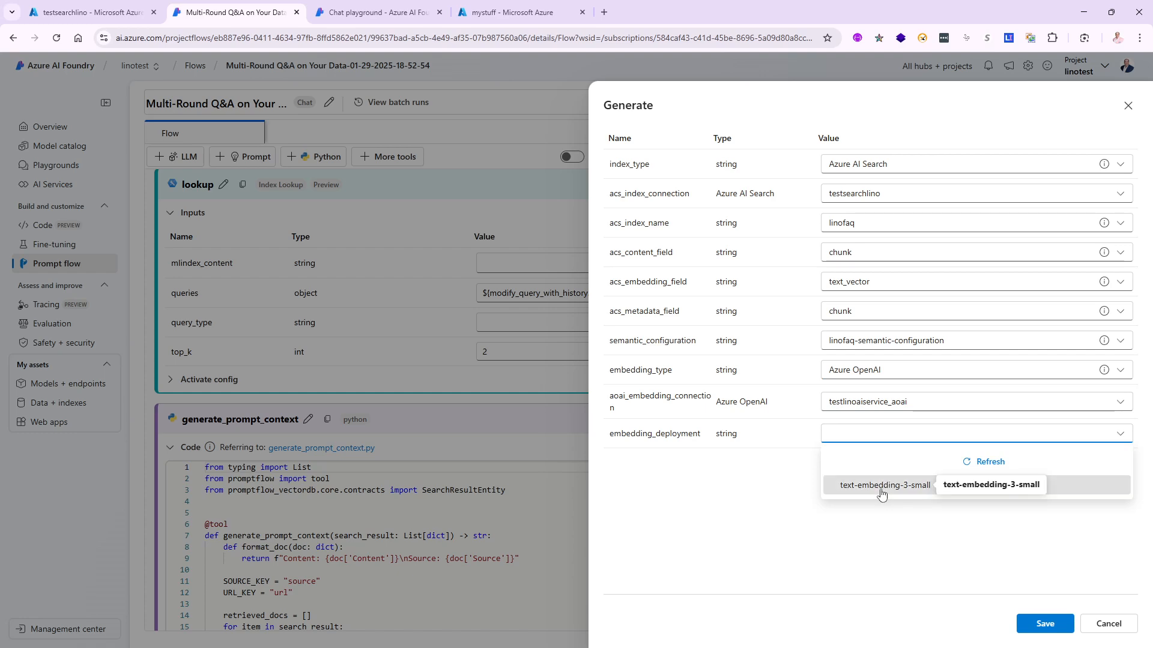
click(882, 487)
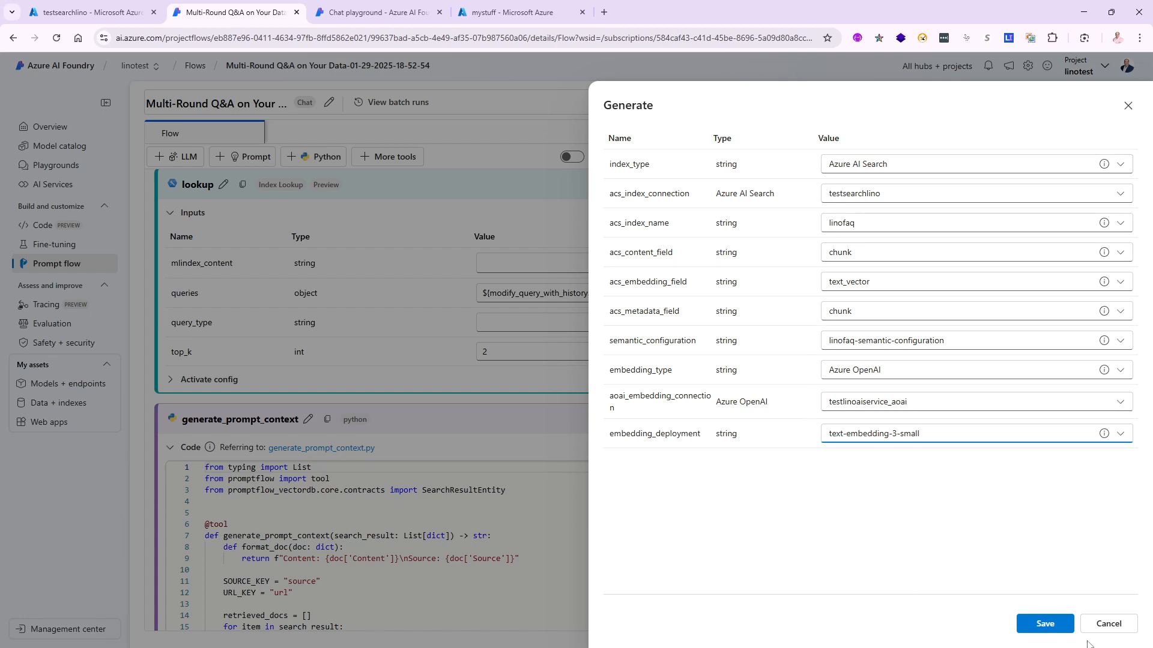
click(1045, 625)
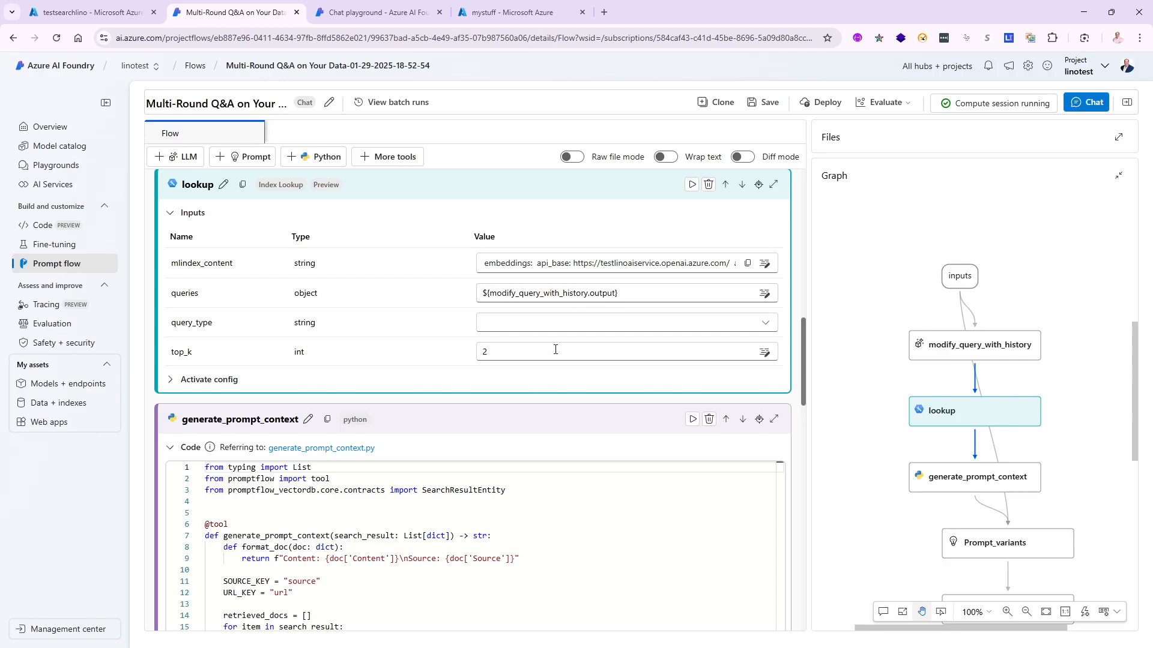
Step: Set the lookup node's query_type to Hybrid (vector + keyword) and top_k to 5, and save the flow
click(525, 326)
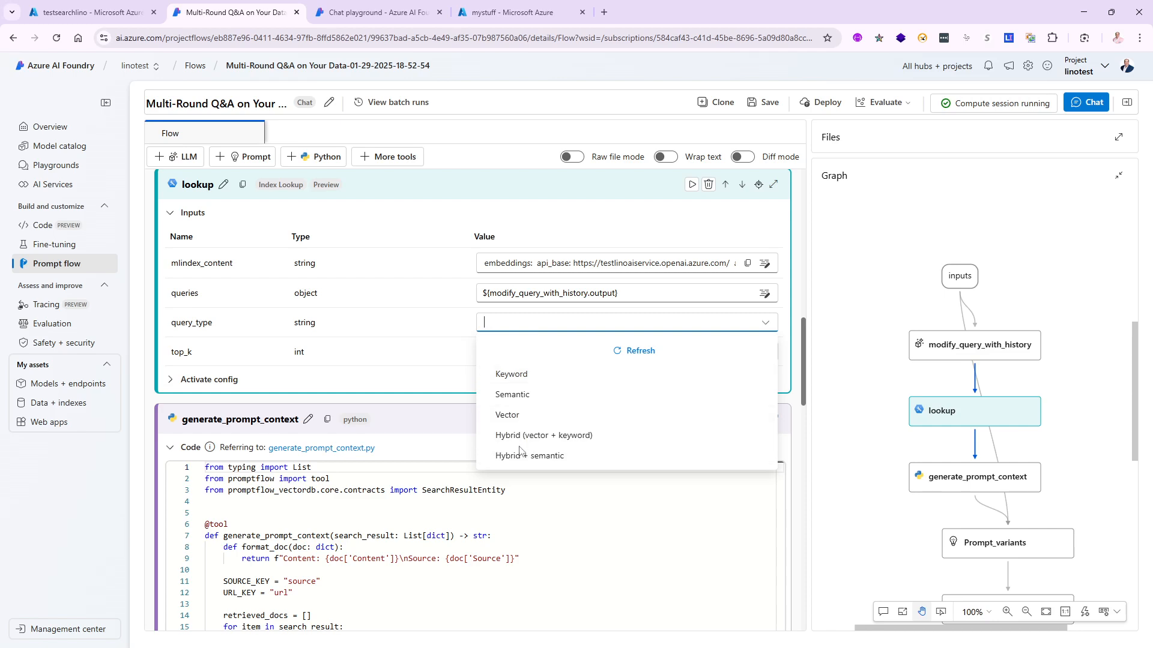
click(569, 439)
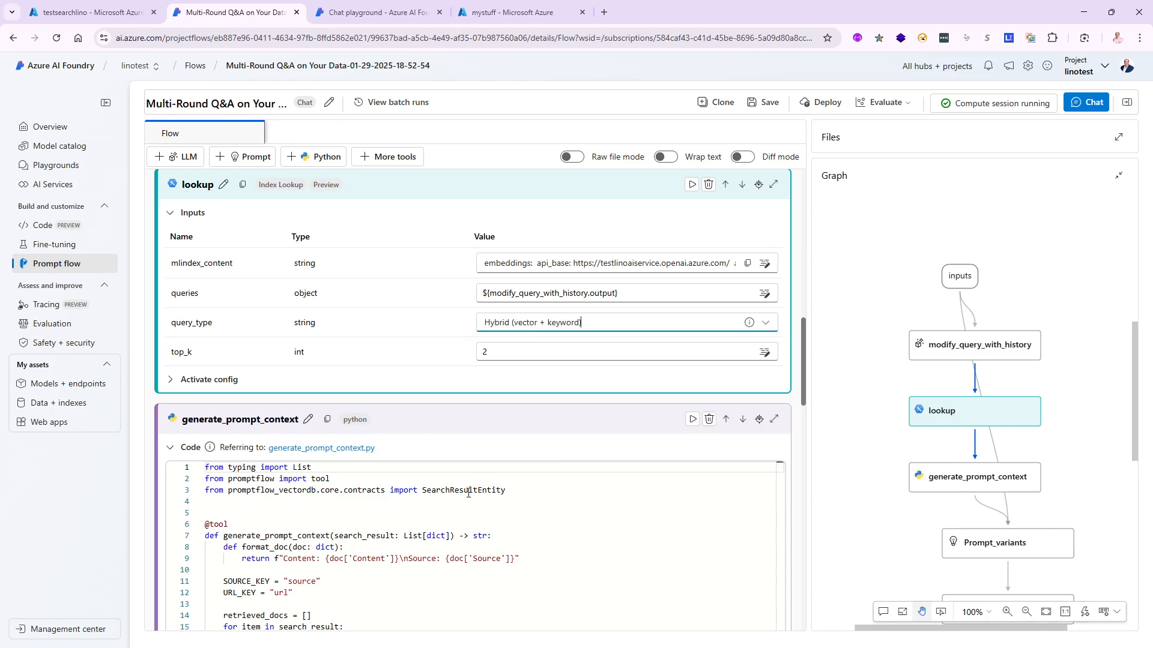
double_click(493, 350)
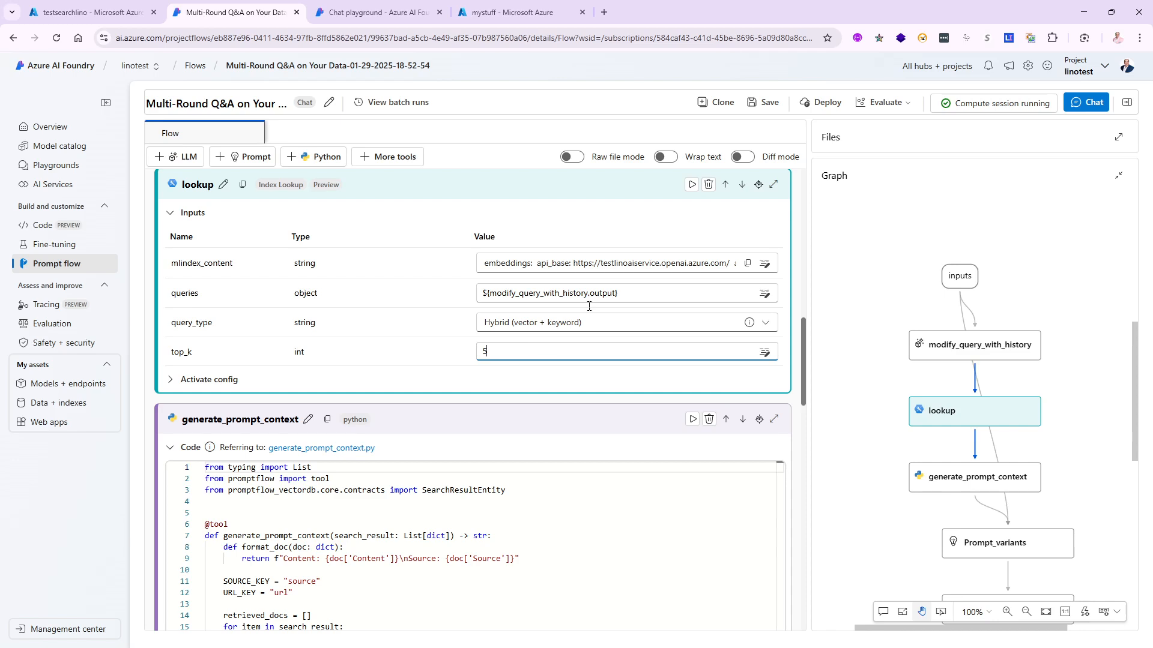
click(767, 103)
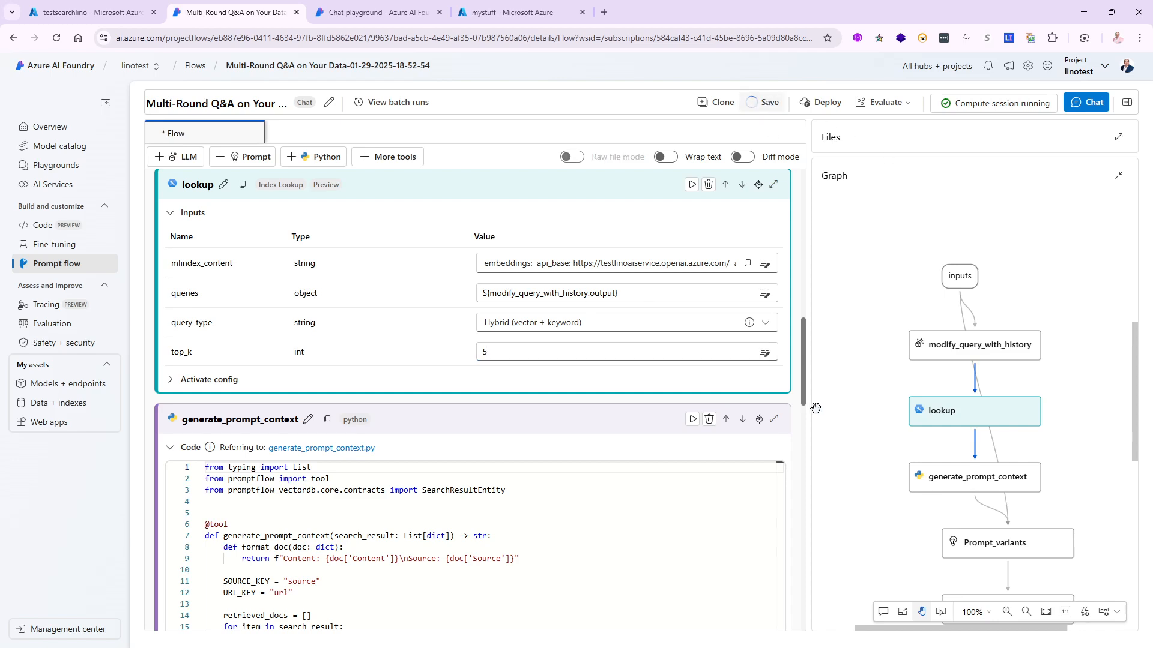
Step: Test the flow in chat by replacing the sample question with "Which hotels have an EV charging station?" and sending it
drag(1043, 253, 1039, 188)
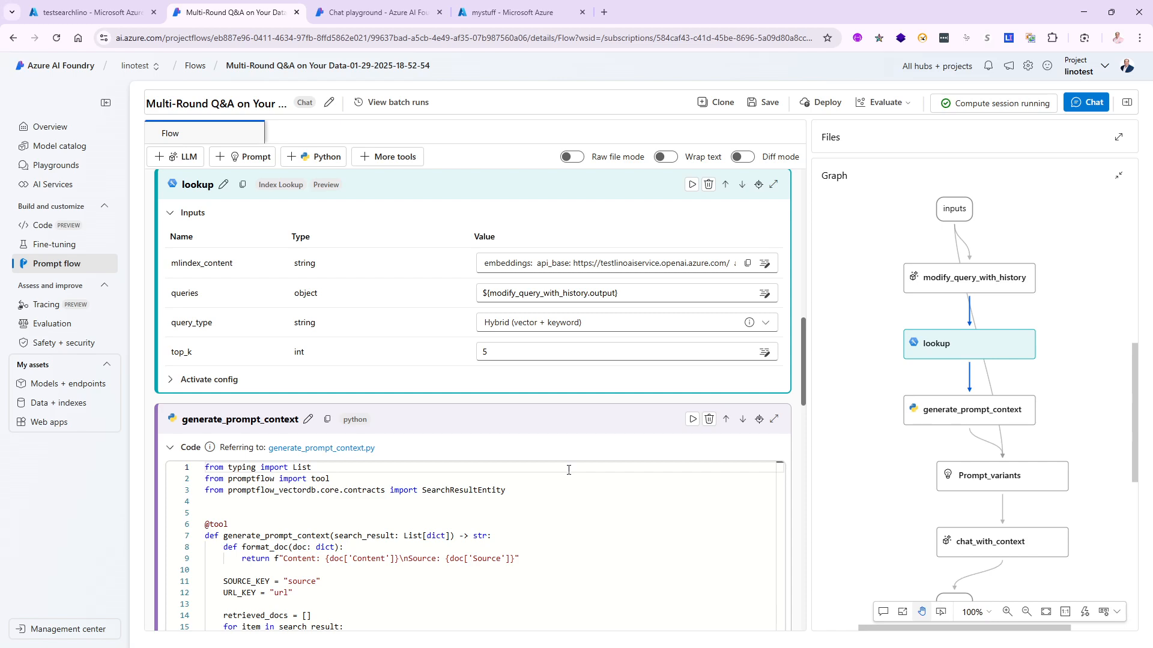
click(1092, 104)
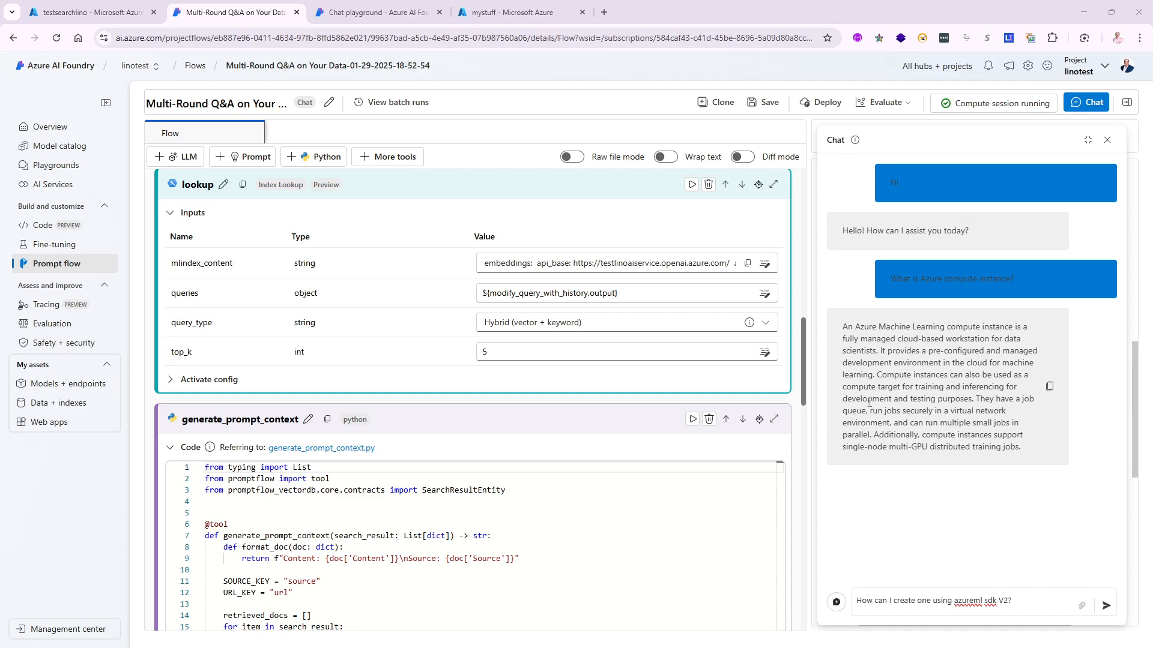
drag(1033, 601, 844, 605)
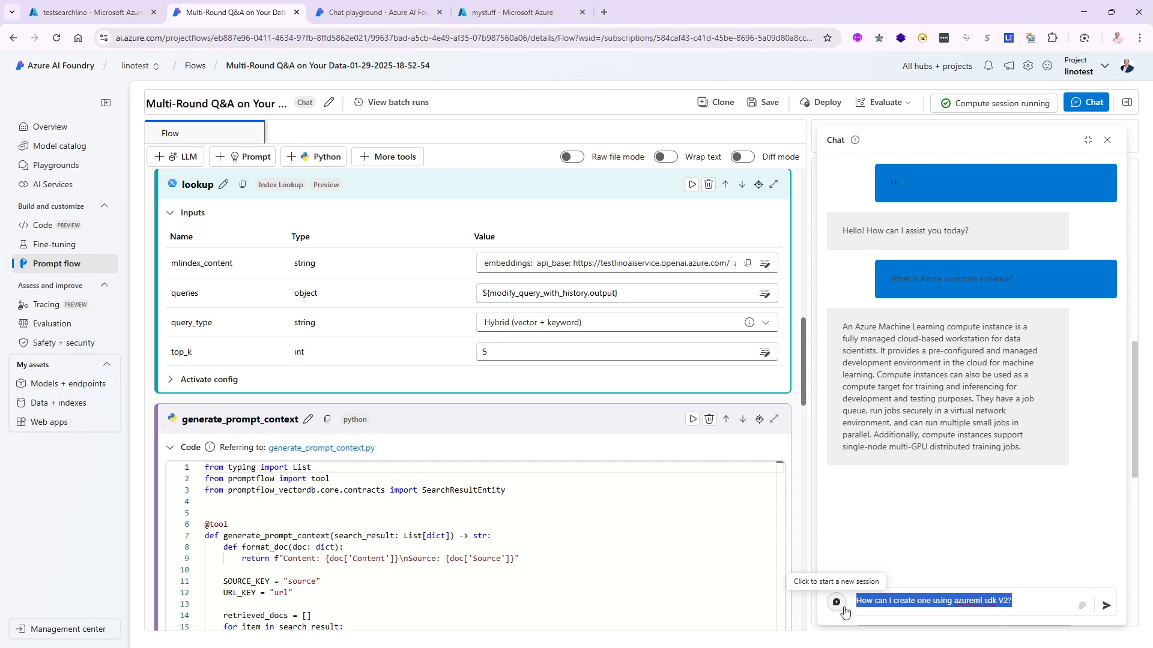
text(Wh)
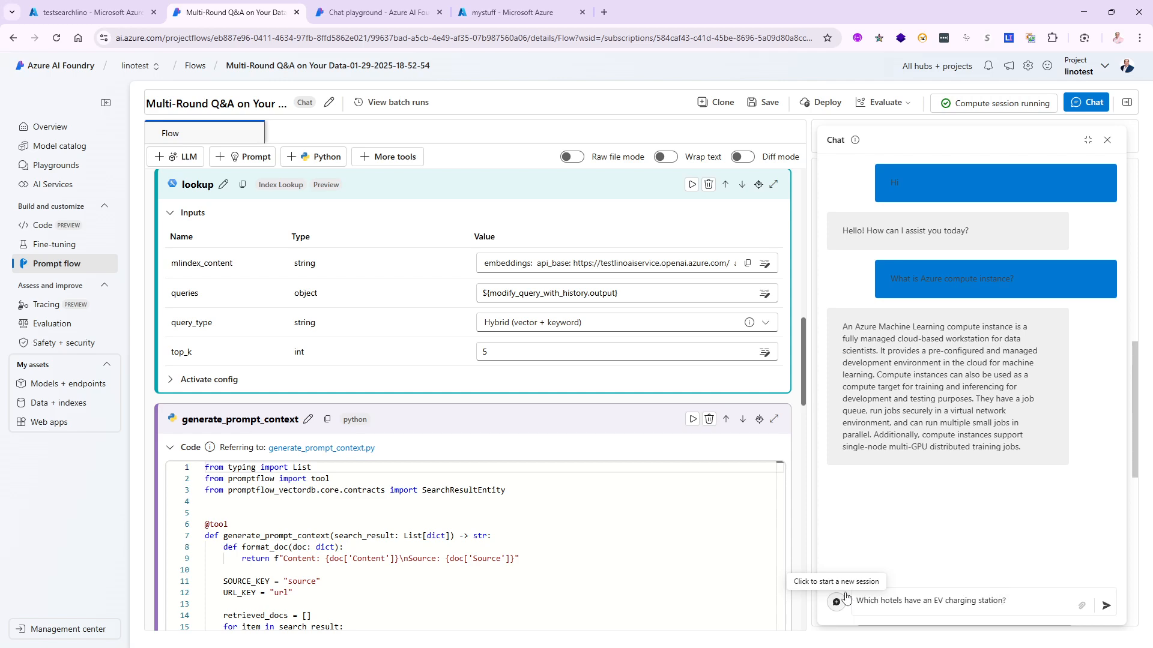
click(1107, 608)
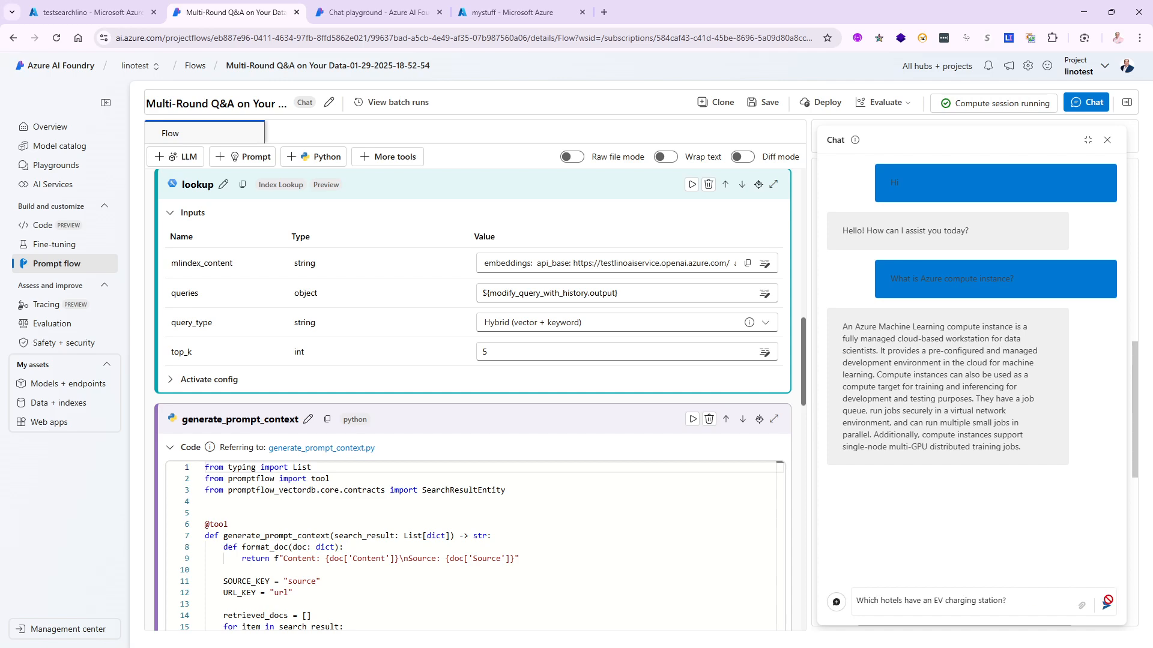
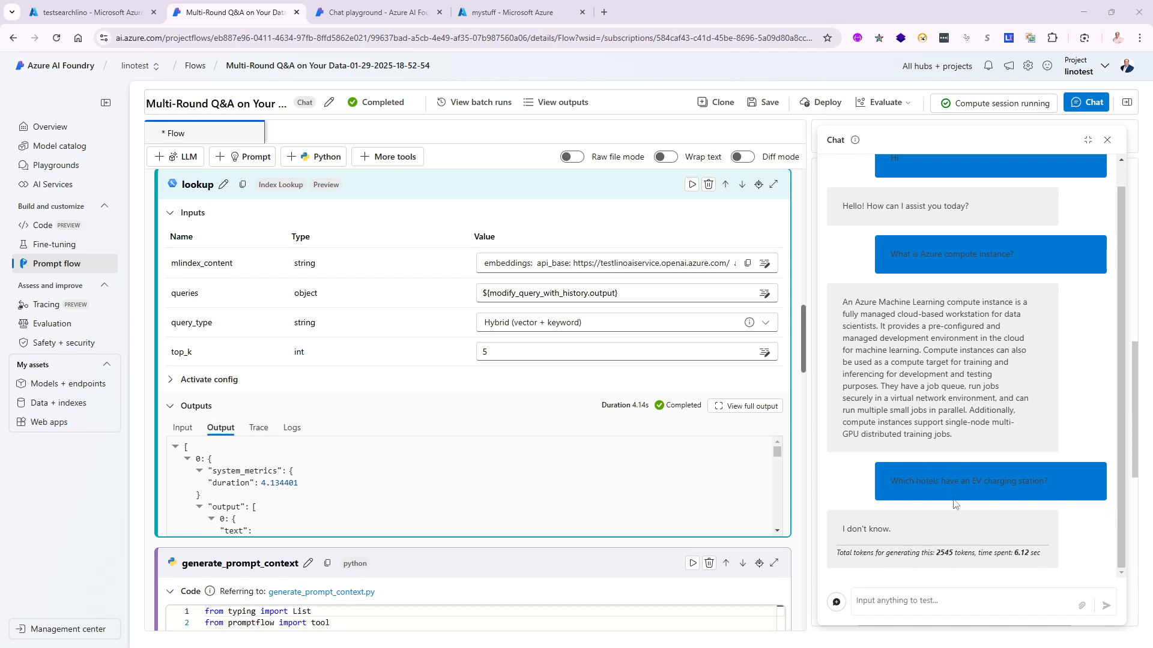
drag(1048, 477, 886, 480)
click(875, 600)
text(Storage Blob Data Reader)
key(ctrl+a)
key(BackSpace)
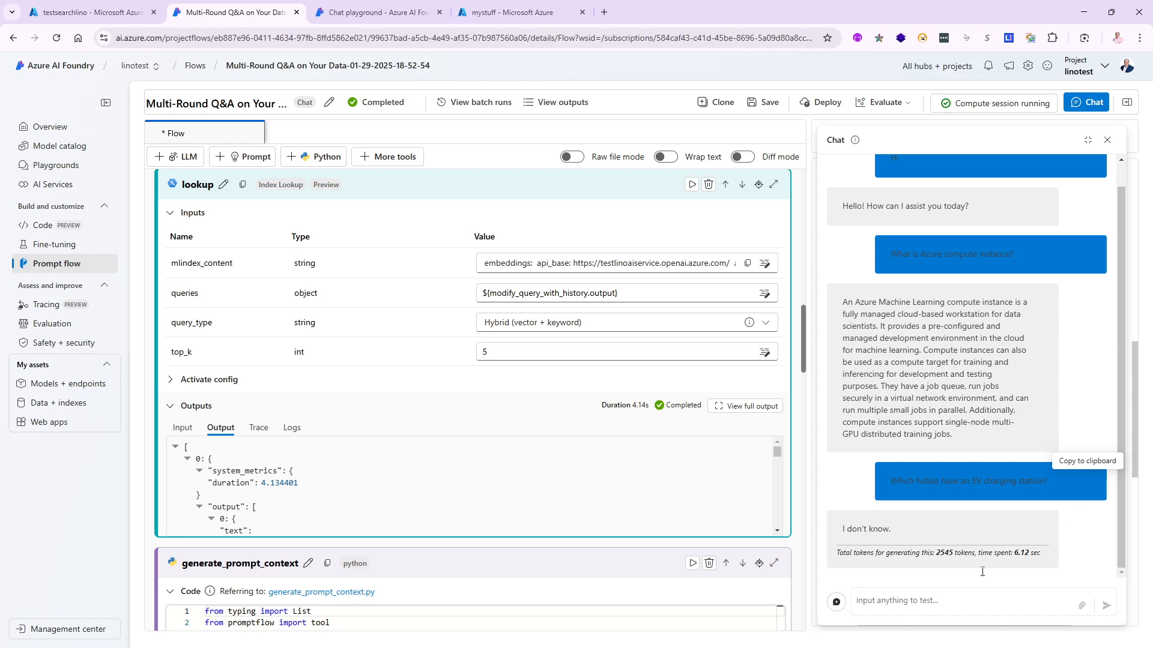
Step: Retest the flow in chat by sending the question "Which hotels have an EV charging station?" again
click(881, 601)
key(ctrl+v)
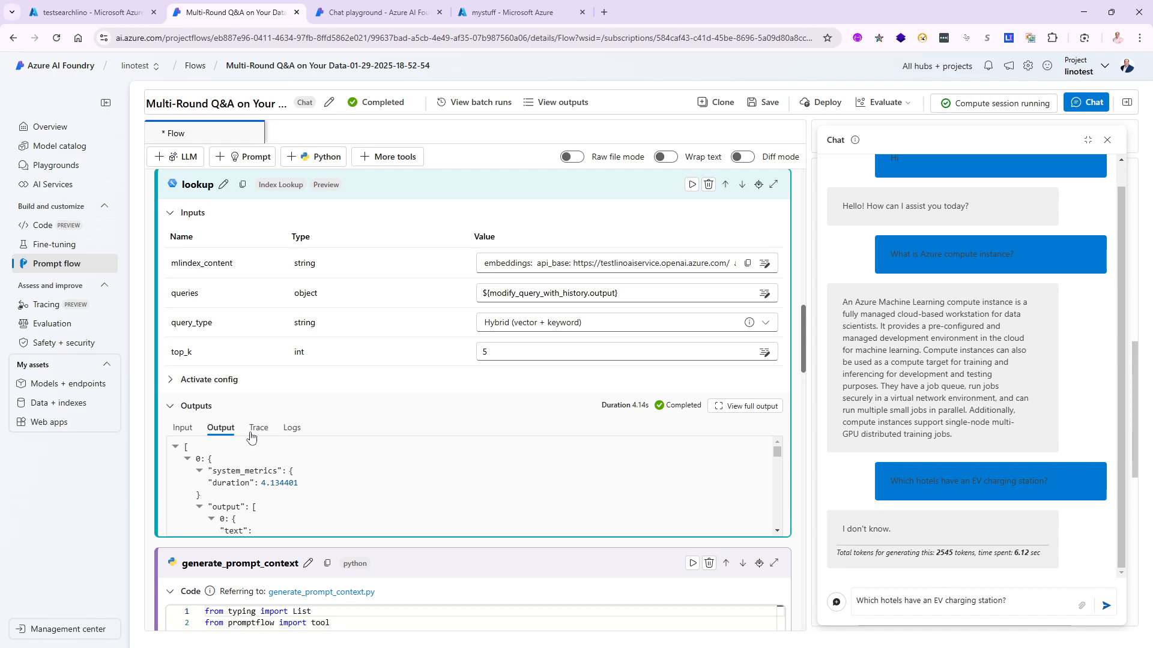
key(Return)
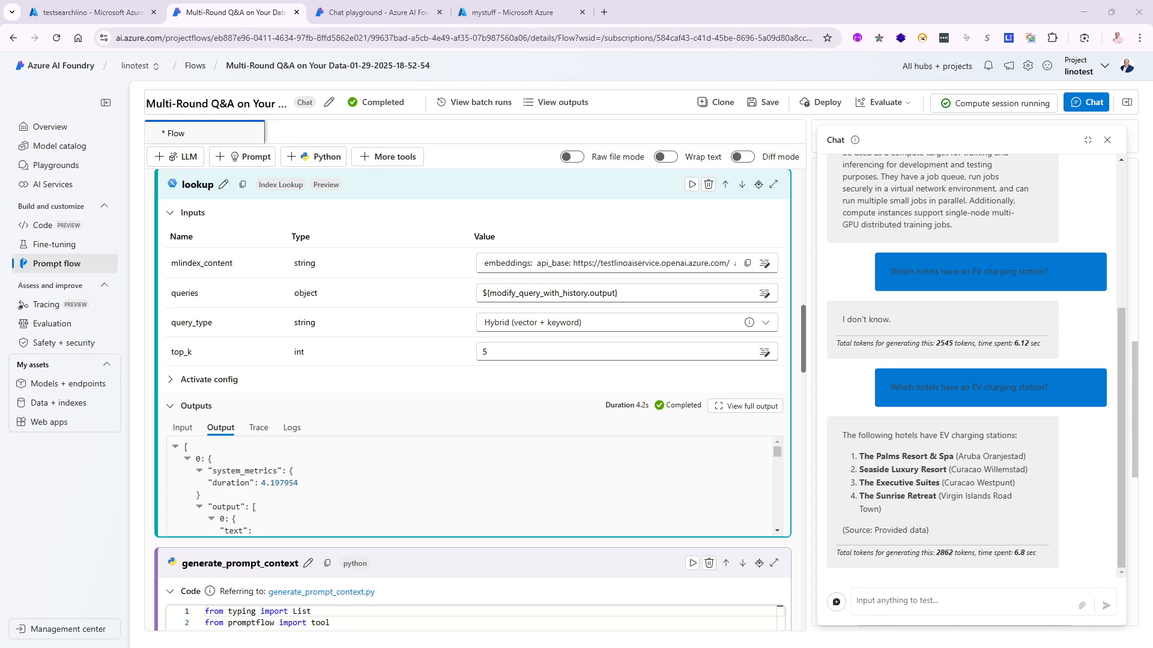
Step: Find the resort Puerto Rico San Juan in the hotels text file in Notepad, and send "What hotel is available in Puerto Rico San Juan?" in the flow chat
key(alt+Tab)
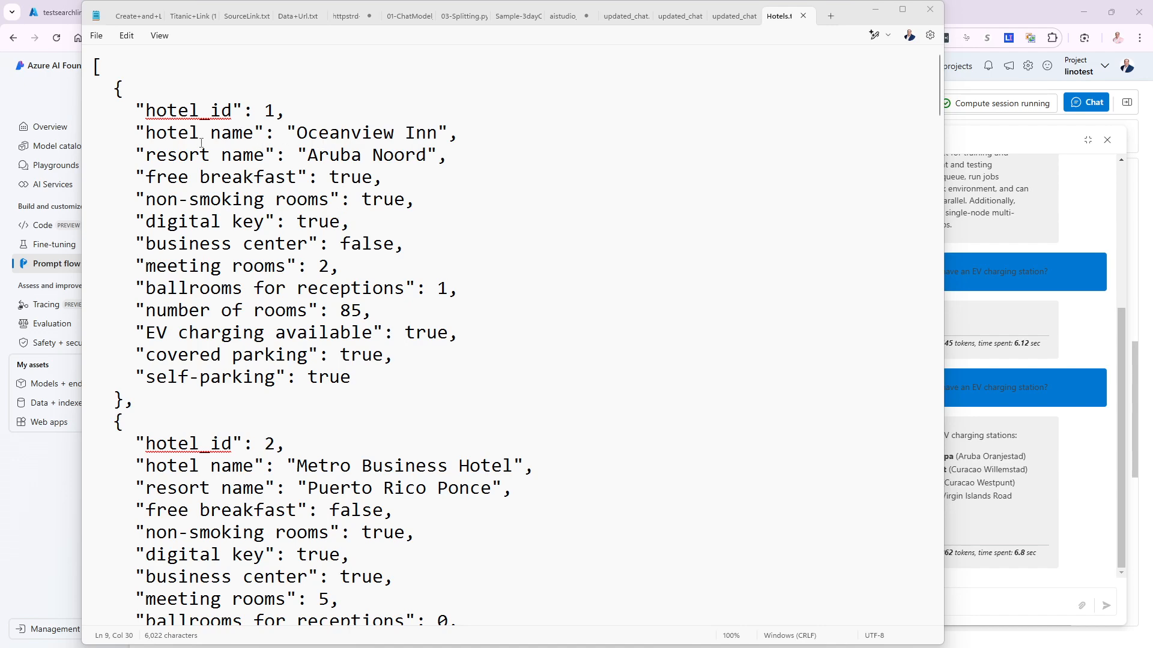
scroll(472, 414, down, 9)
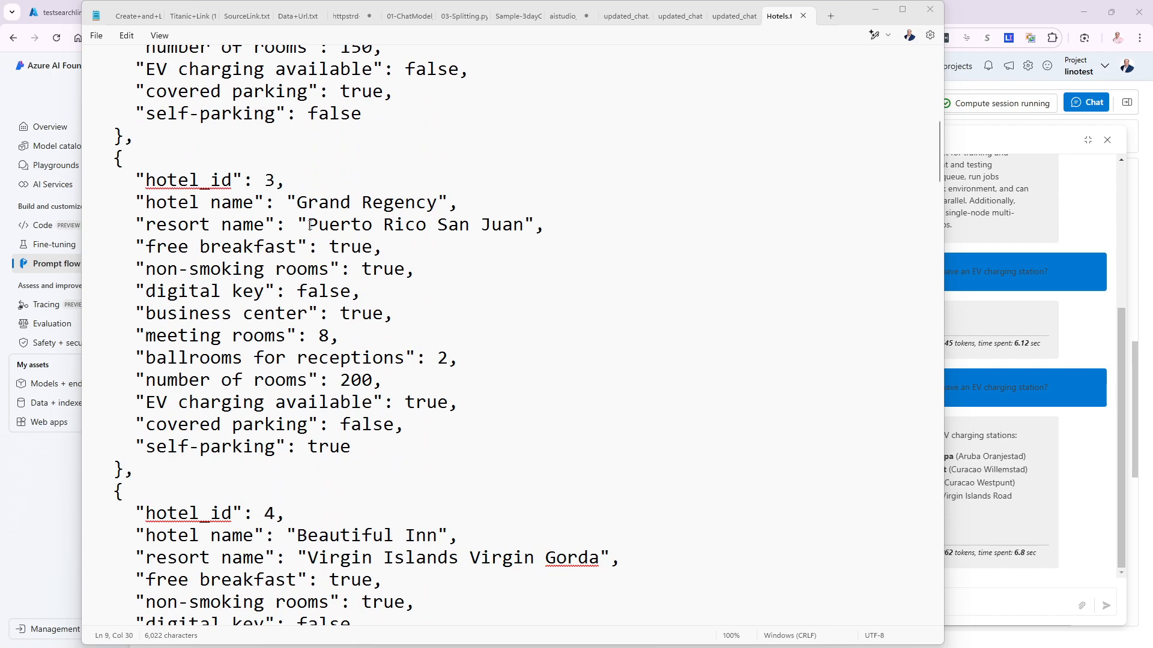
drag(308, 219, 525, 230)
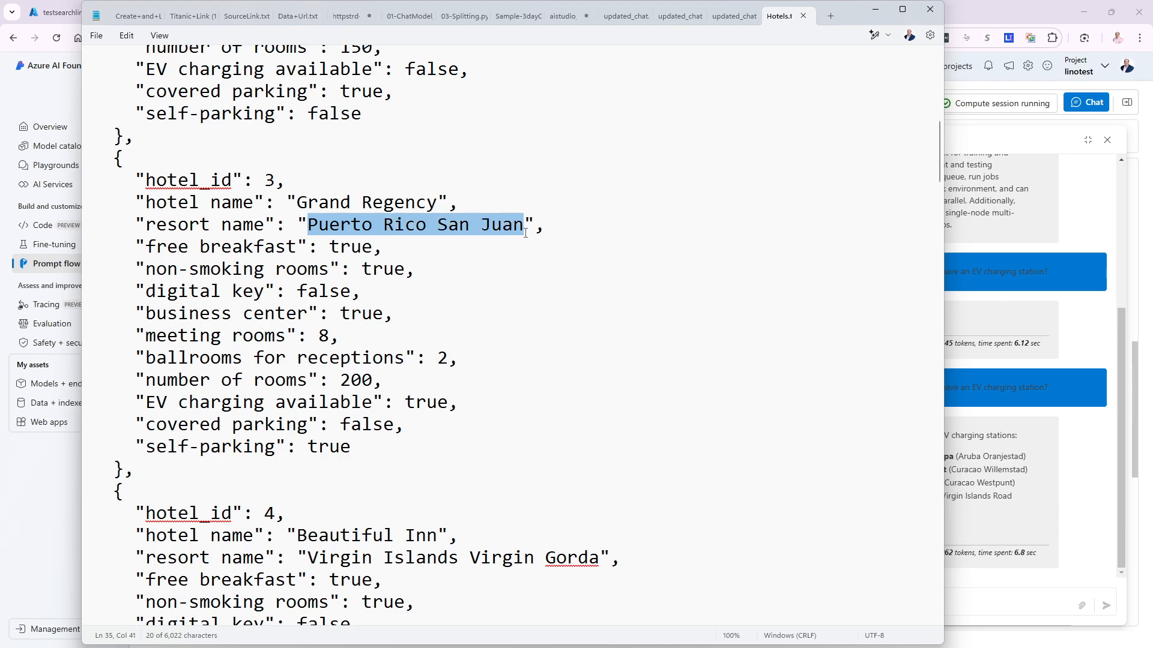
click(876, 9)
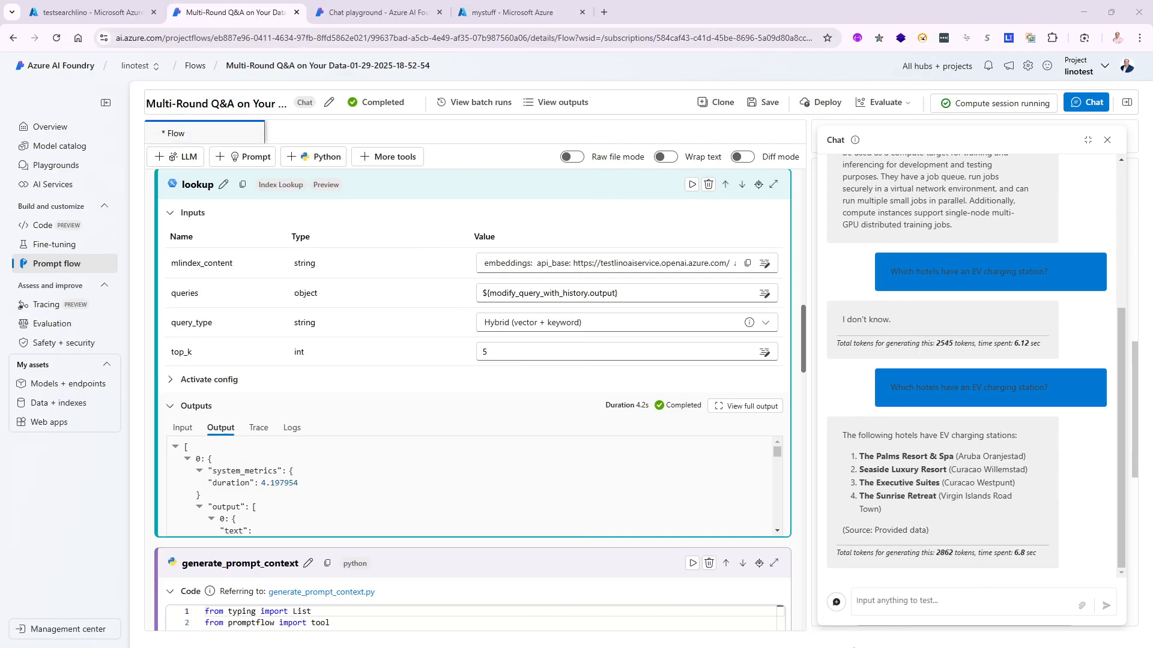
click(916, 600)
text(What hotel is available in Puerto Rico San Juan?)
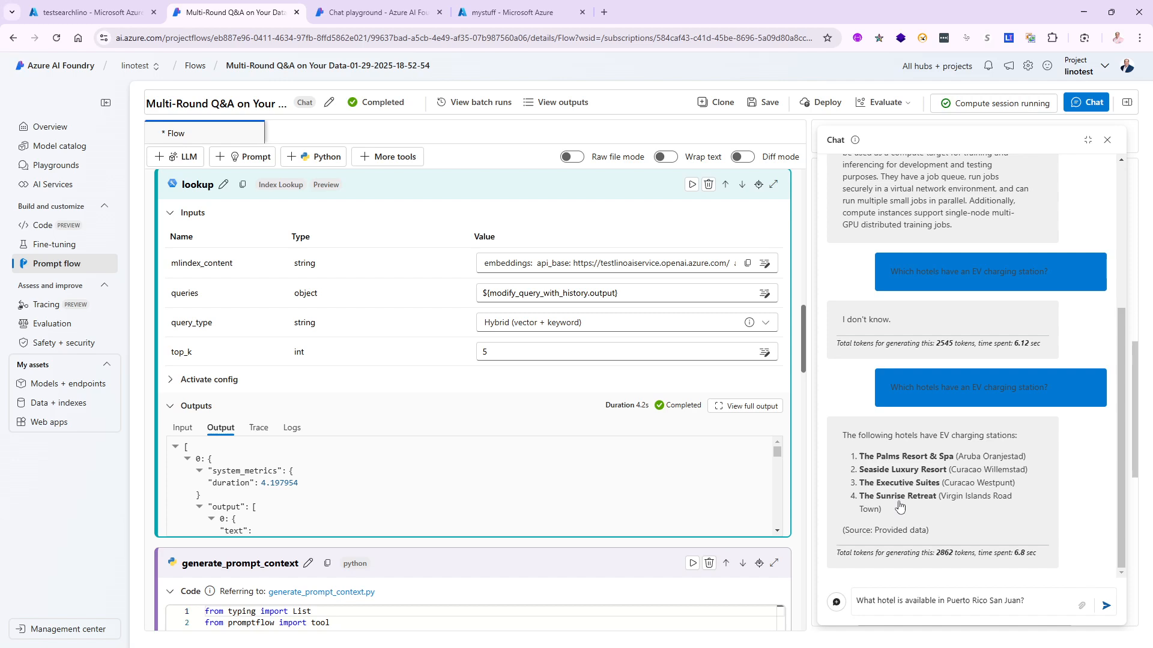
key(Return)
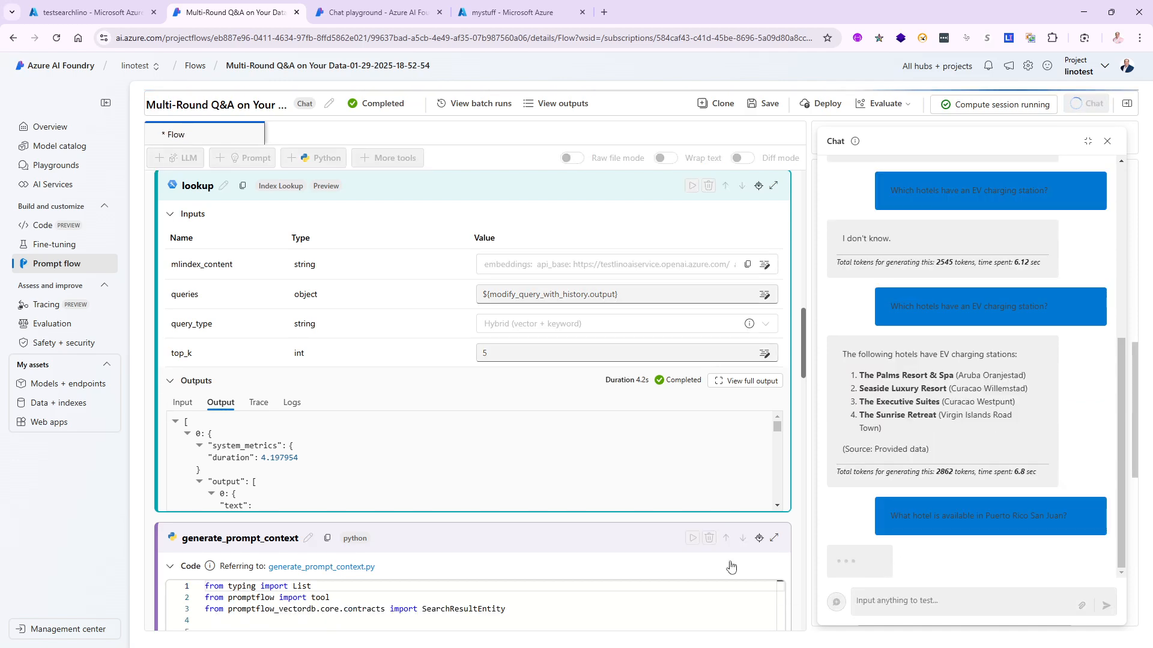